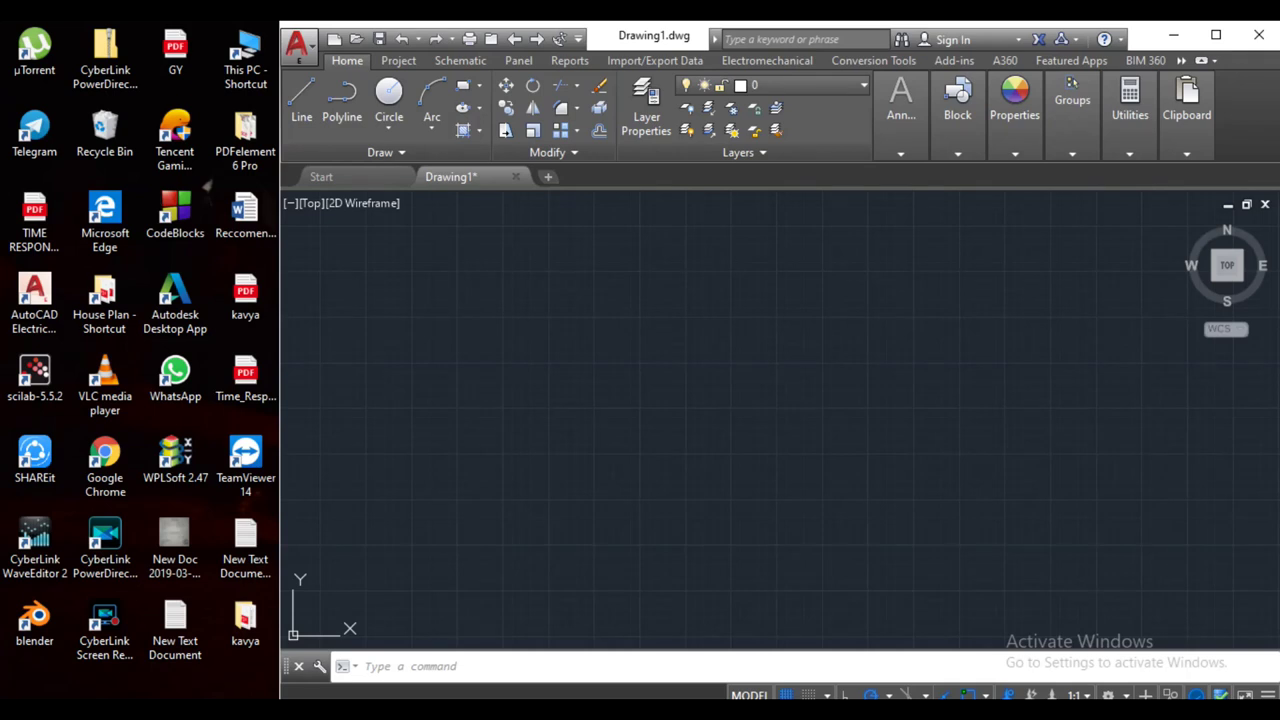
# - Draw a 205 mm radius circle, checking the dimension in the PDF
pyautogui.click(626, 160)
pyautogui.click(389, 100)
pyautogui.click(718, 457)
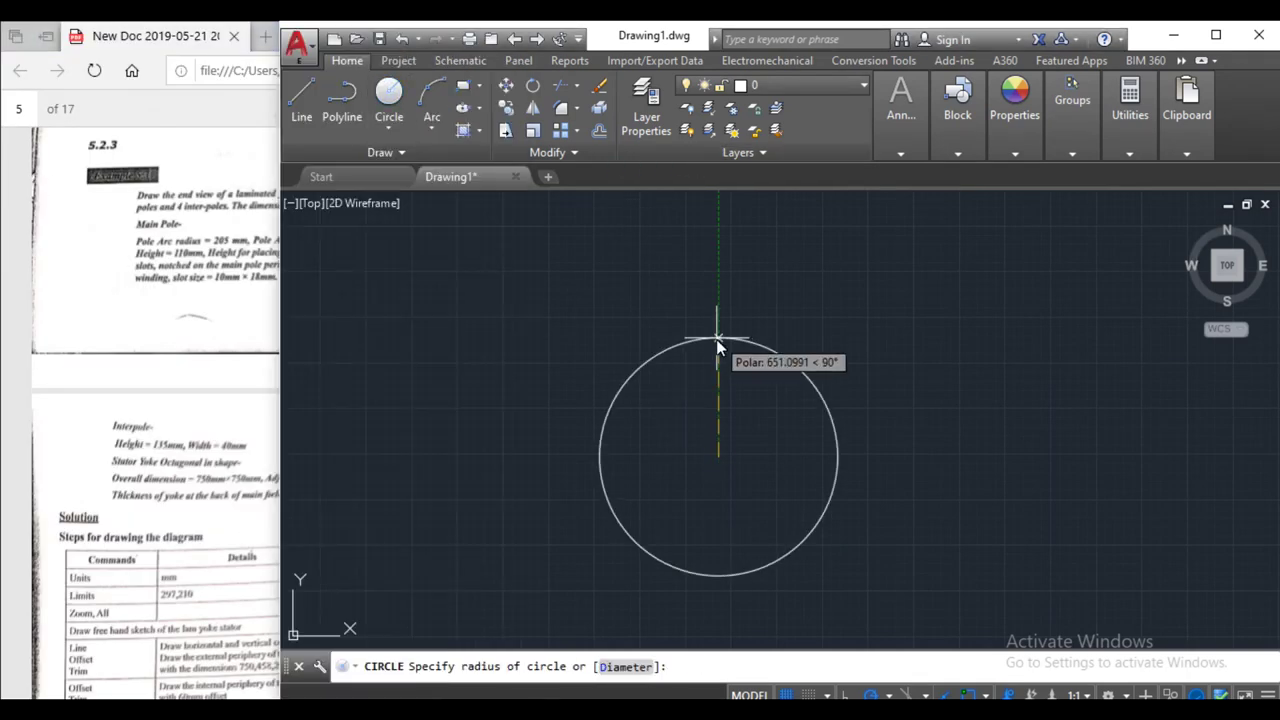
pyautogui.write('205')
pyautogui.press('Return')
pyautogui.click(240, 330)
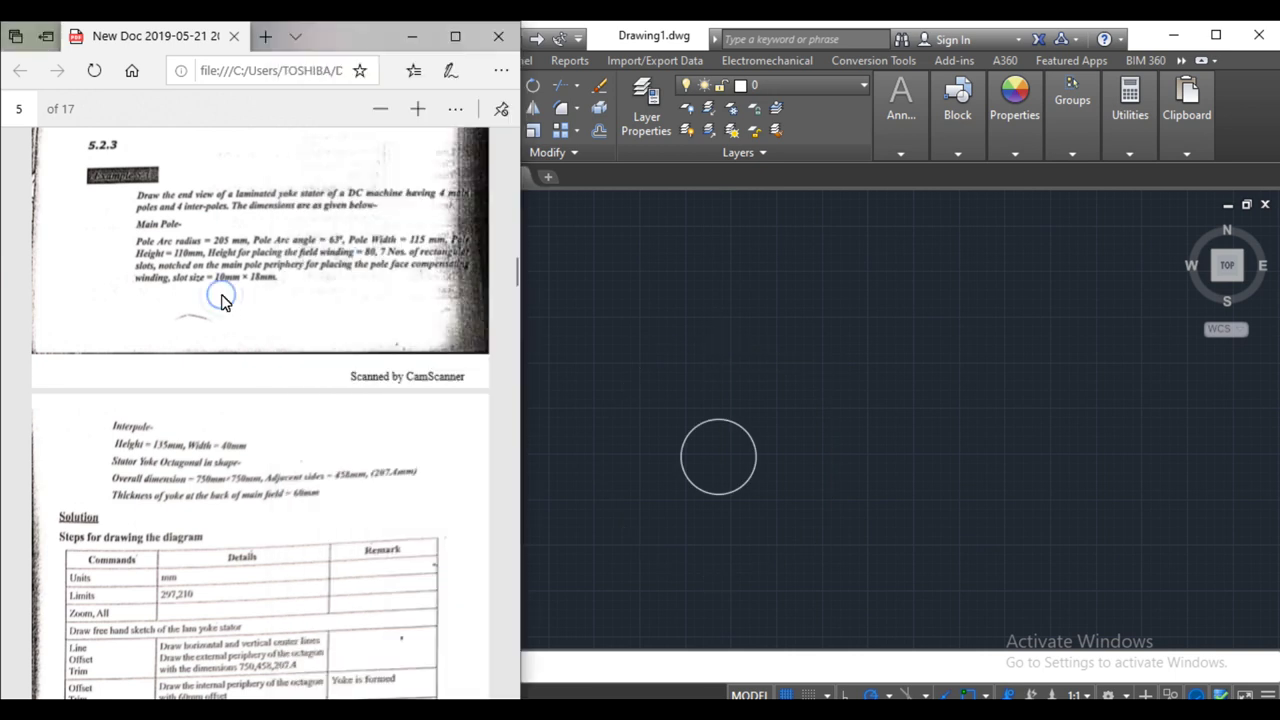
pyautogui.click(708, 214)
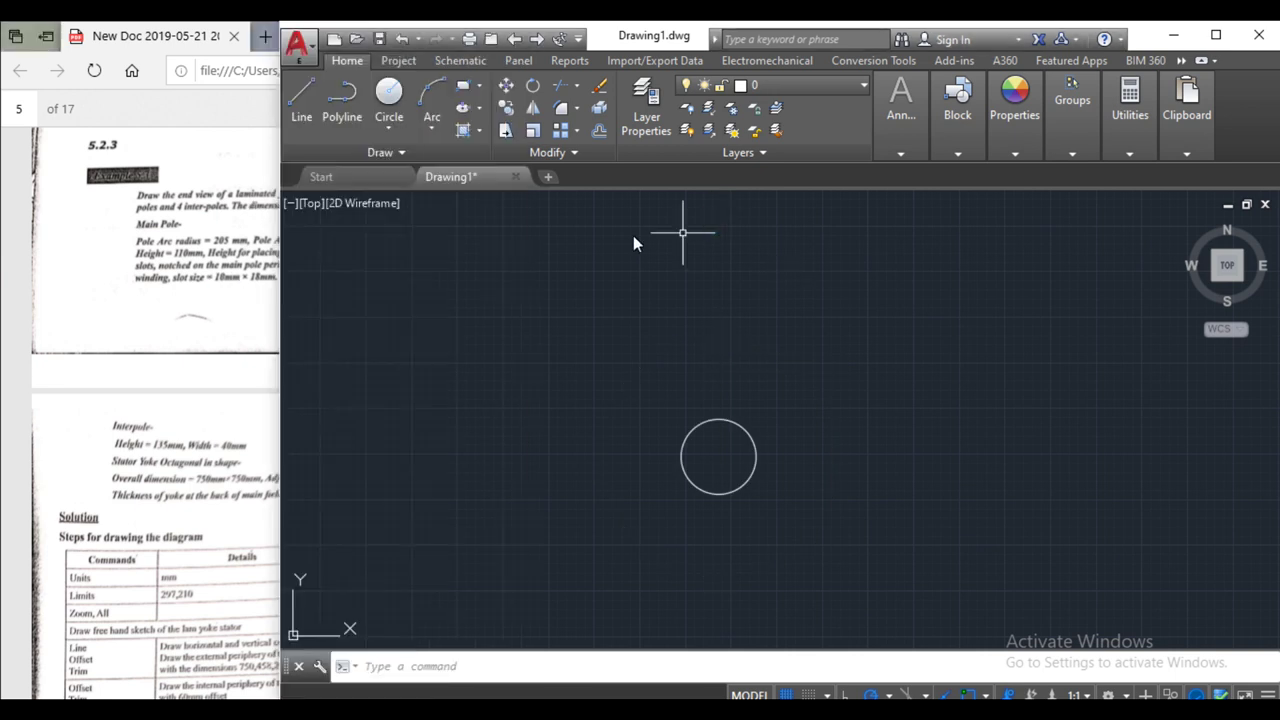
# - Draw a vertical radius line from the circle centre to its top, and begin rotating it about the centre
pyautogui.click(309, 107)
pyautogui.scroll(6, 713, 490)
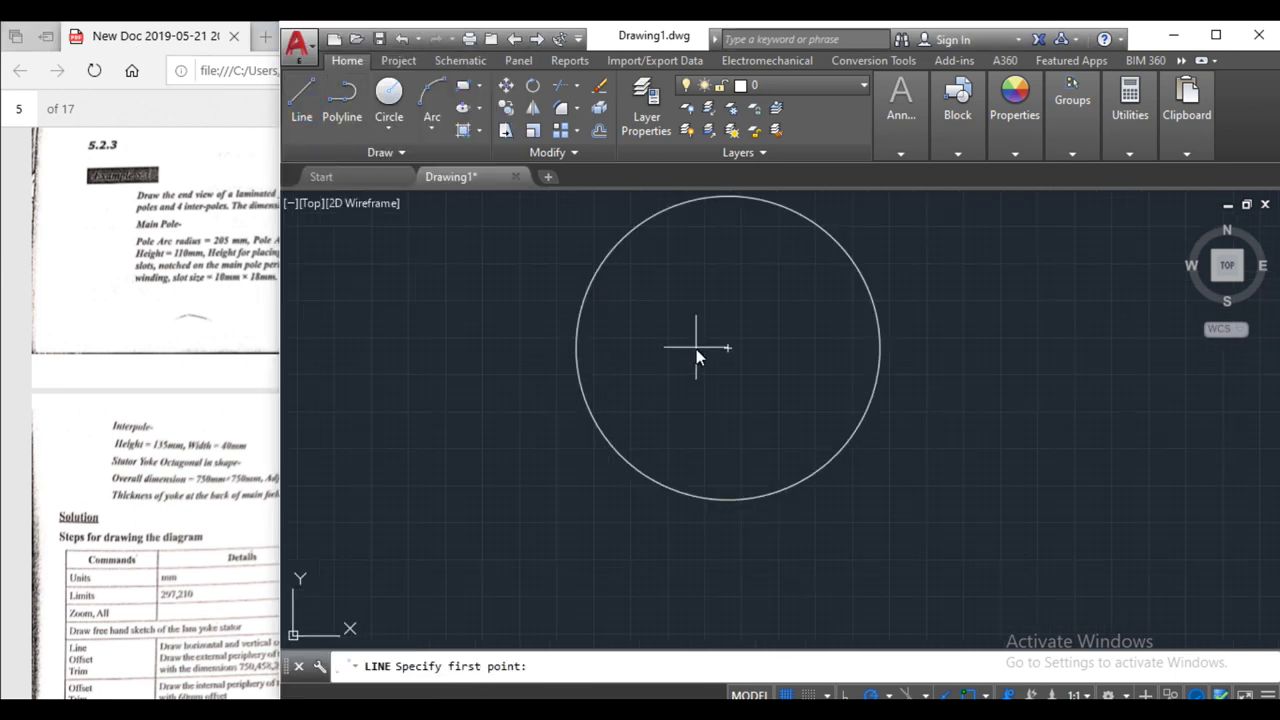
pyautogui.click(722, 350)
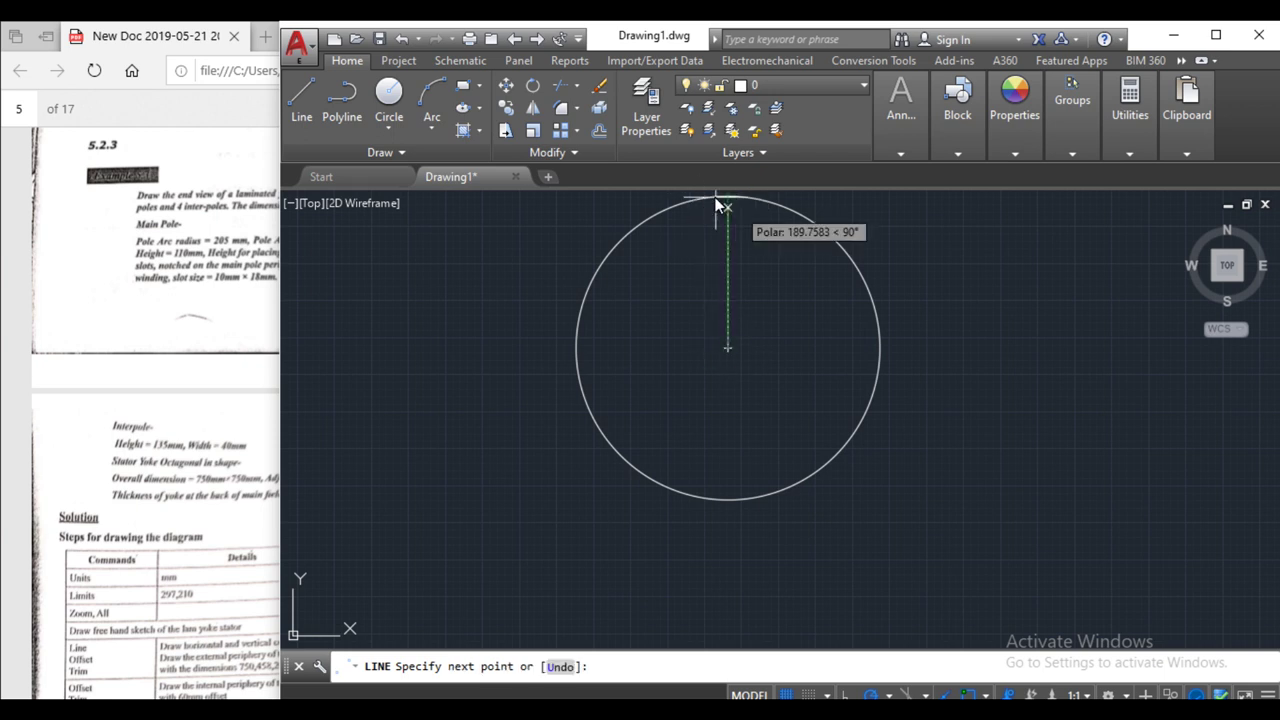
pyautogui.click(728, 196)
pyautogui.press('Return')
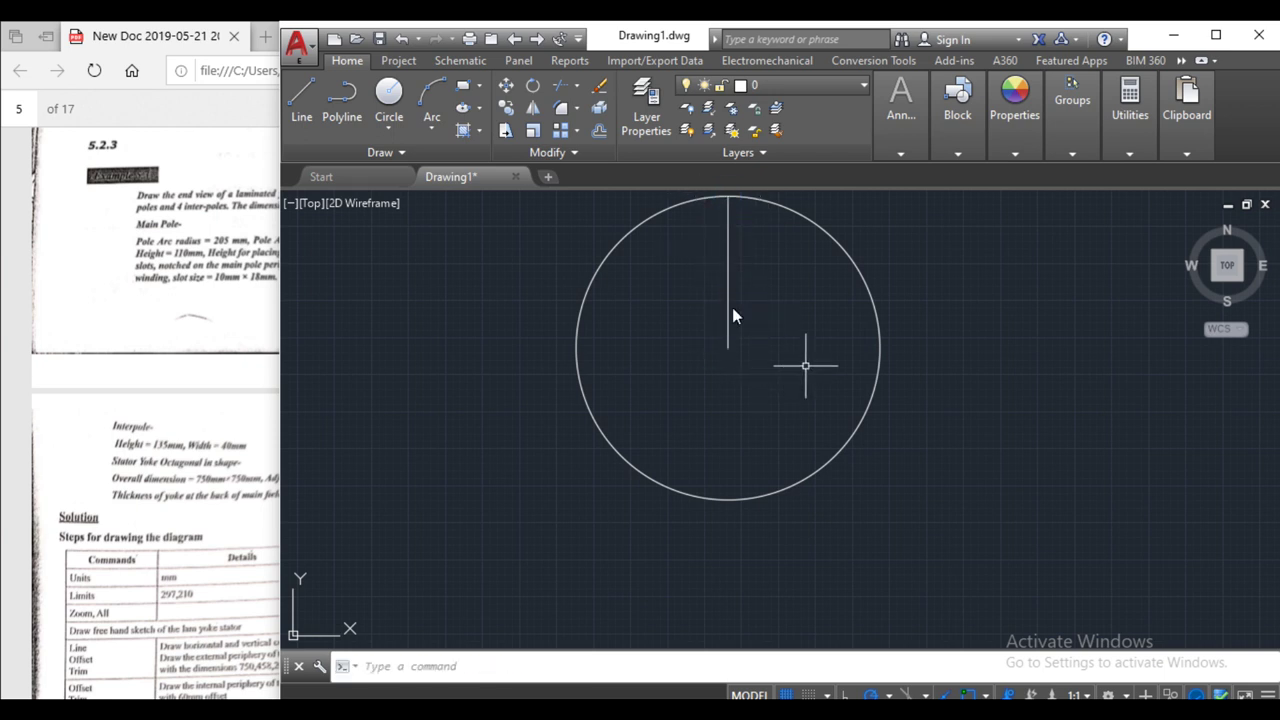
pyautogui.click(728, 316)
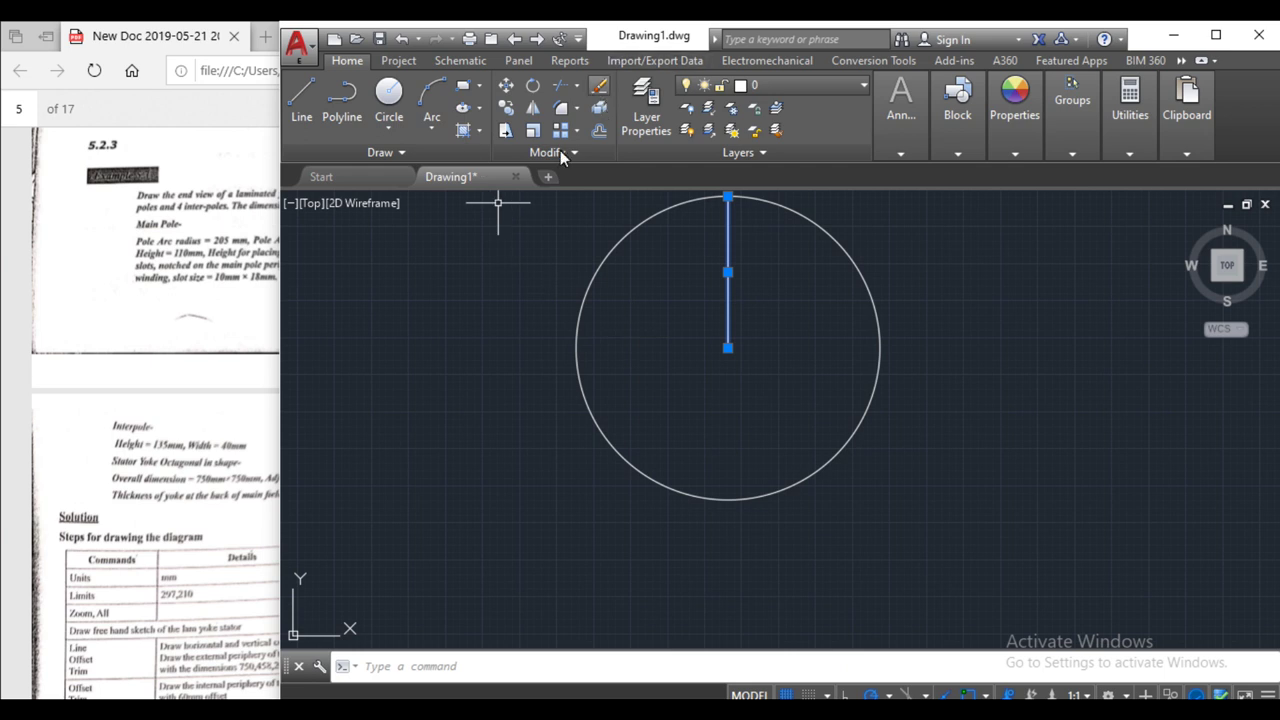
pyautogui.click(533, 85)
pyautogui.click(728, 348)
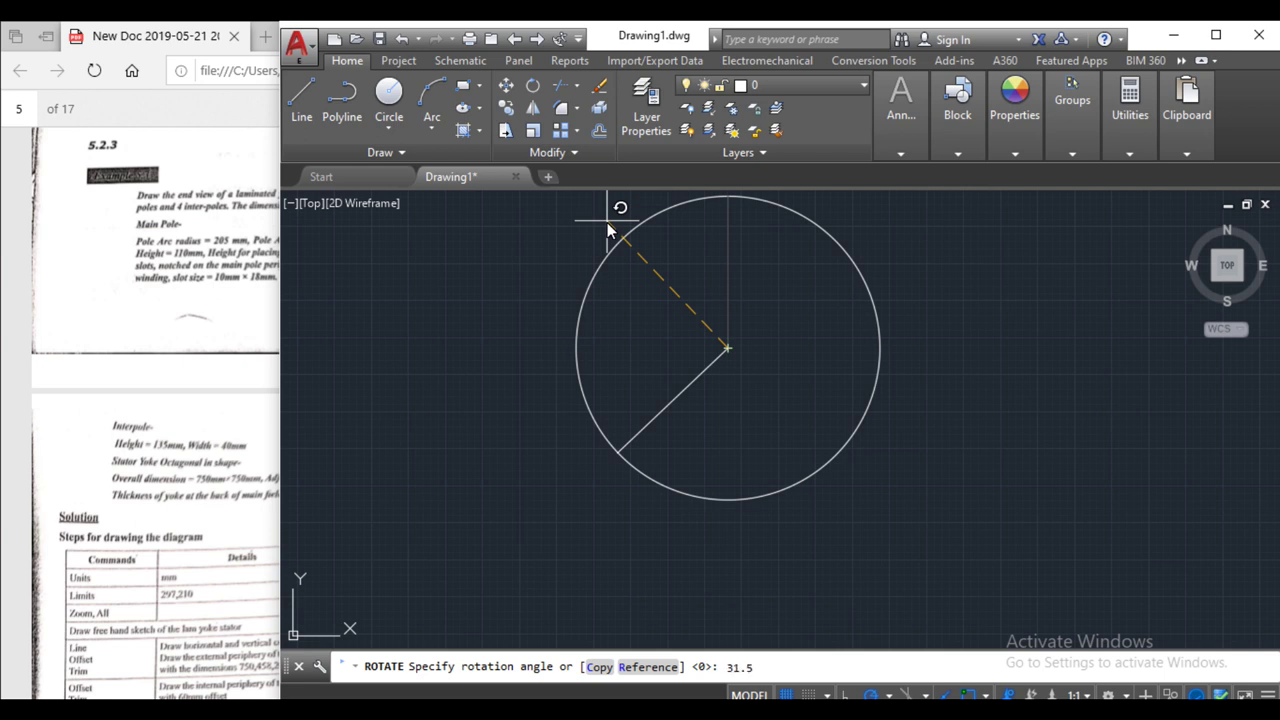
# - Rotate the radius line 31.5° and mirror it about the vertical axis, keeping the original
pyautogui.press('Return')
pyautogui.click(683, 271)
pyautogui.click(532, 107)
pyautogui.click(728, 348)
pyautogui.click(731, 206)
pyautogui.press('Return')
# - Reposition the view and check the pole dimensions and the 205+110=315 yoke radius note
pyautogui.scroll(-2, 747, 452)
pyautogui.moveTo(648, 388); pyautogui.dragTo(608, 437, button='middle')
pyautogui.scroll(4, 664, 327)
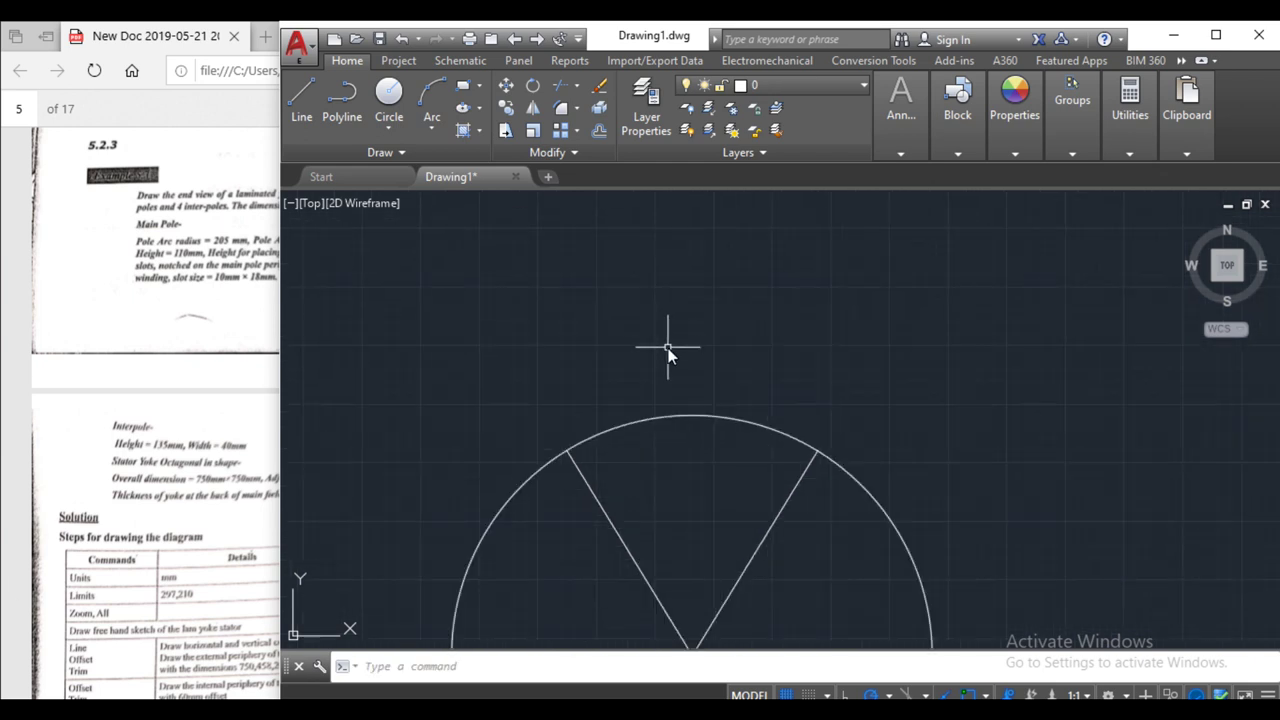
pyautogui.click(163, 262)
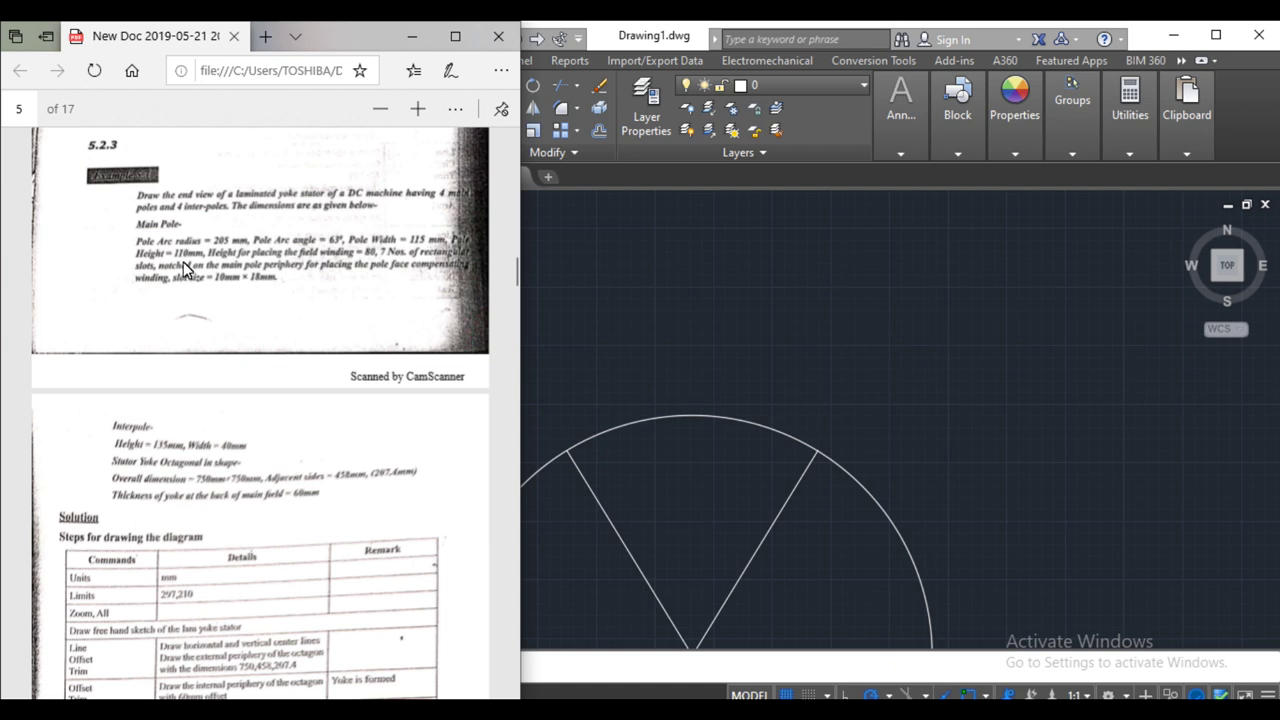
pyautogui.scroll(-3, 704, 441)
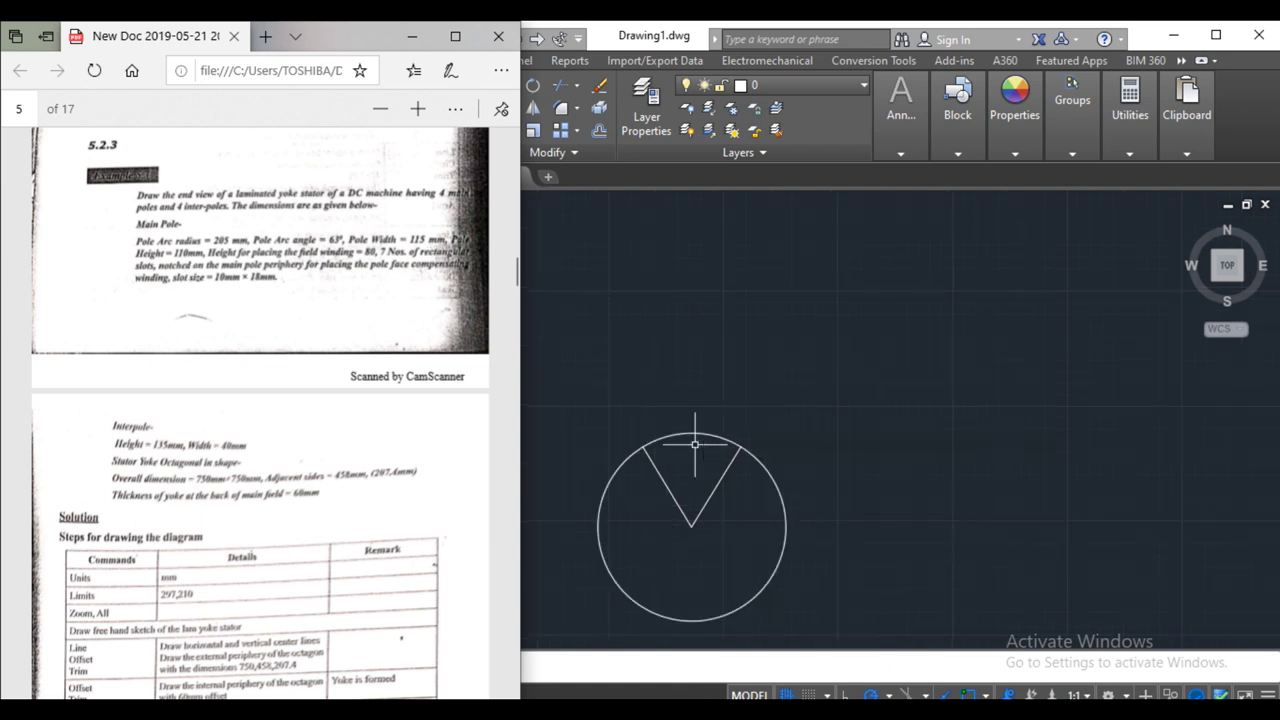
pyautogui.click(691, 476)
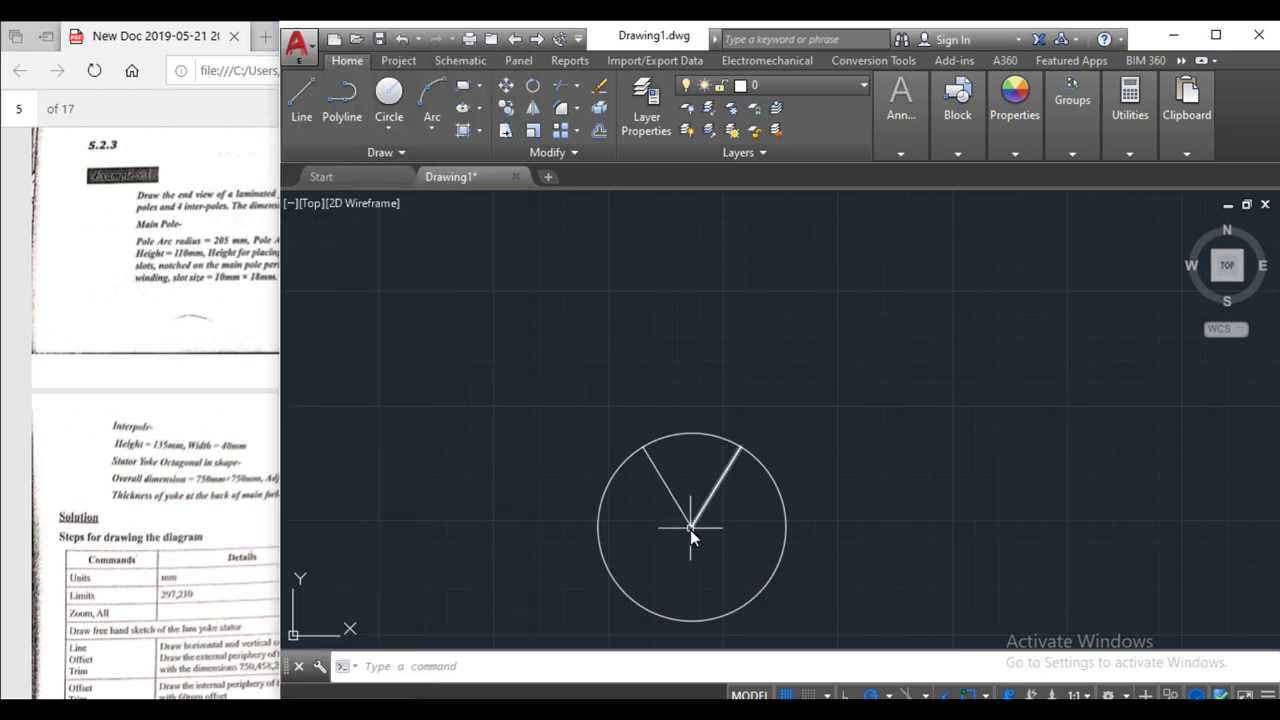
pyautogui.hotkey('alt', 'Tab')
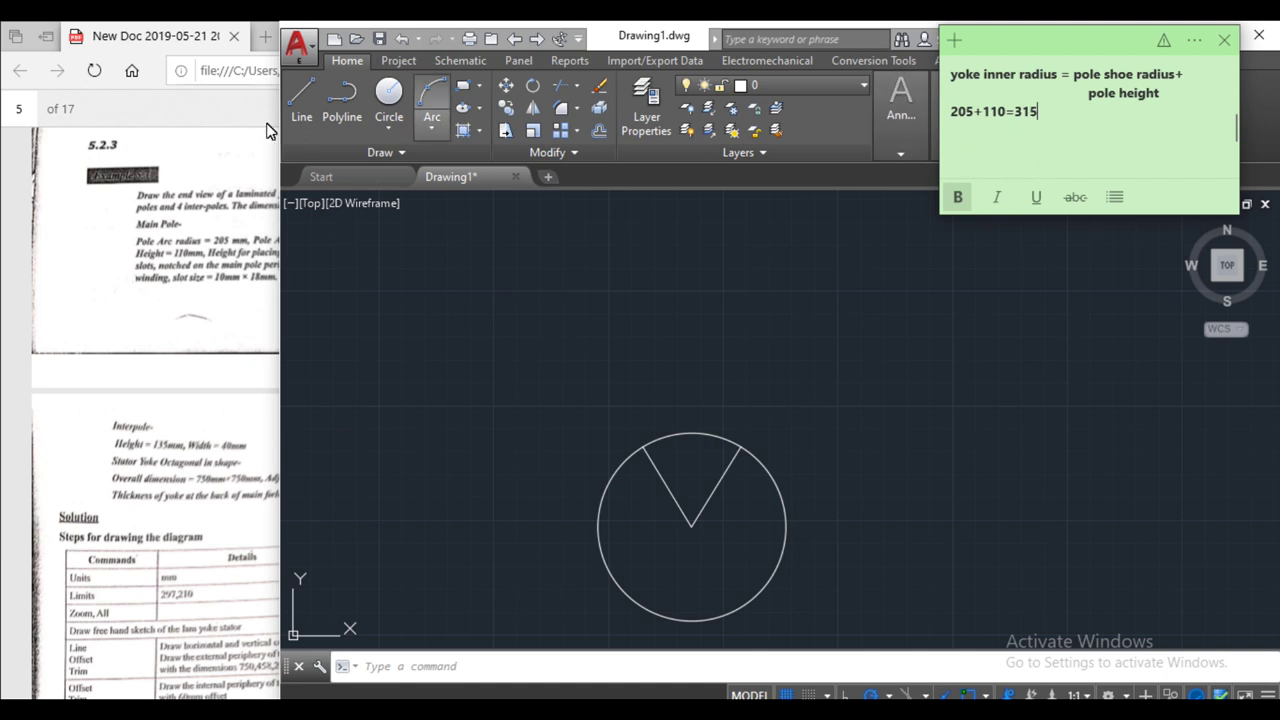
# - Draw a concentric 315 mm radius circle around the pole circle
pyautogui.click(405, 150)
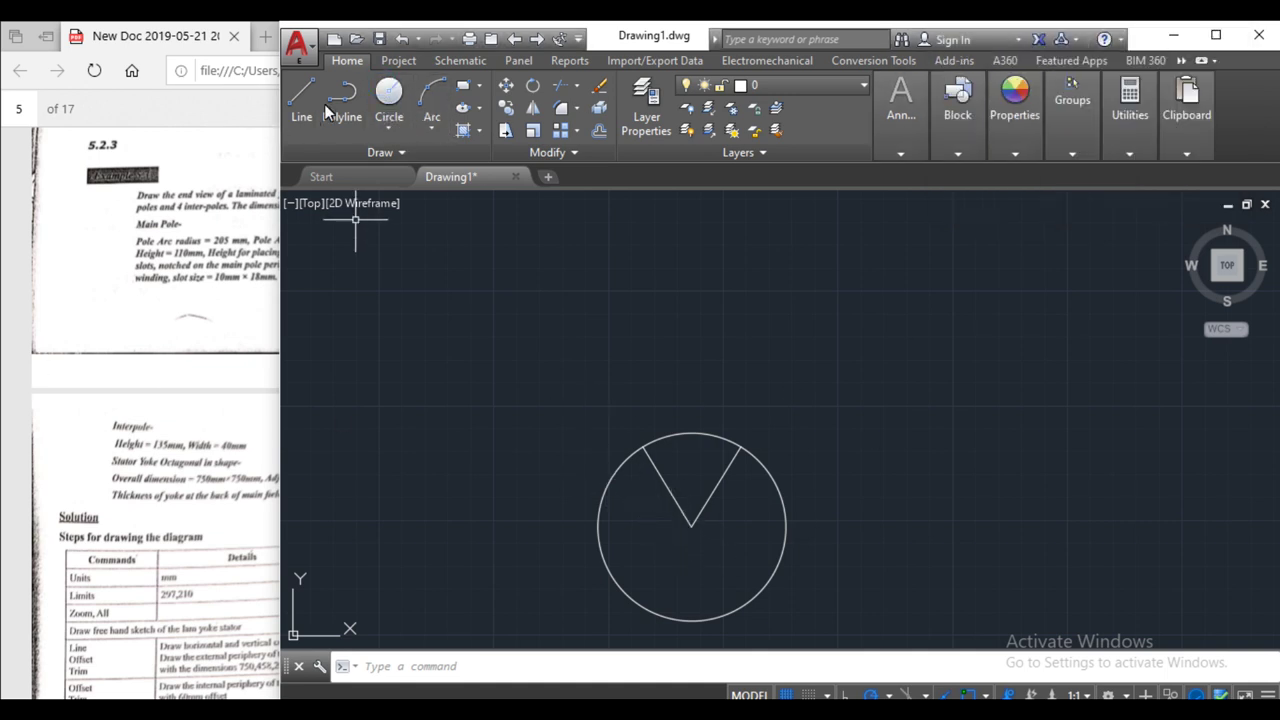
pyautogui.click(389, 100)
pyautogui.click(691, 525)
pyautogui.write('315')
pyautogui.press('Return')
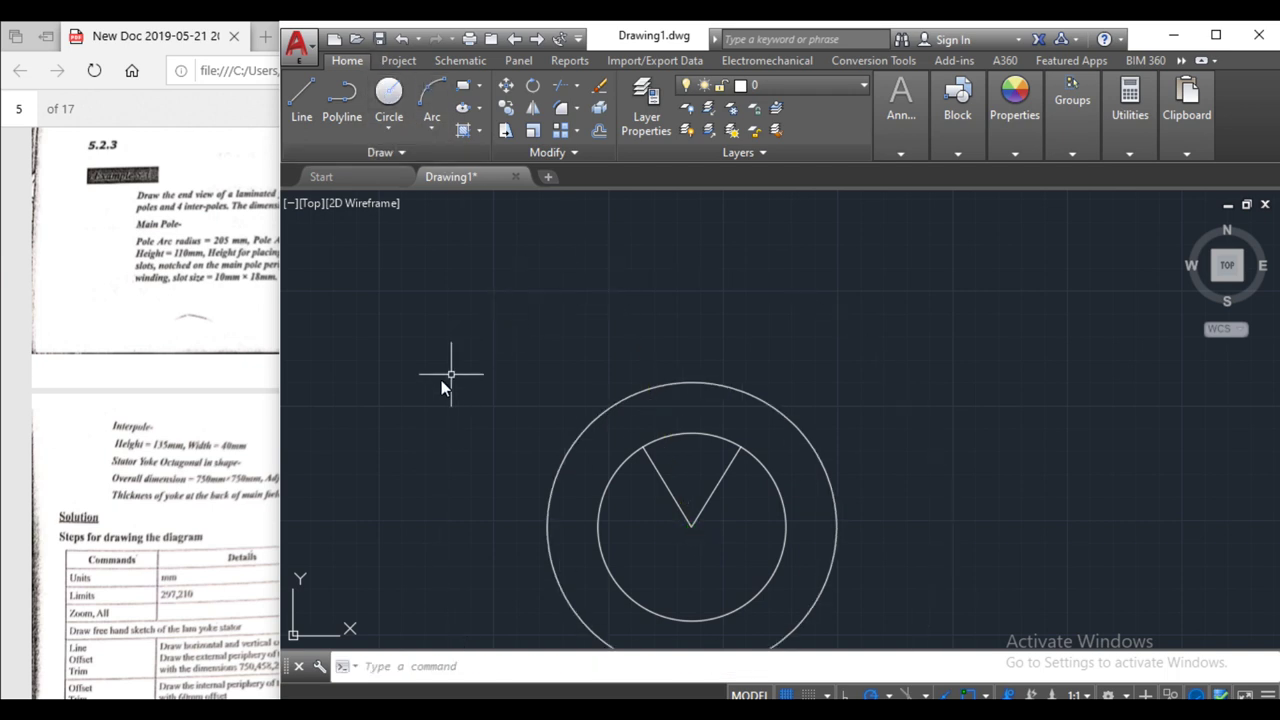
pyautogui.click(185, 279)
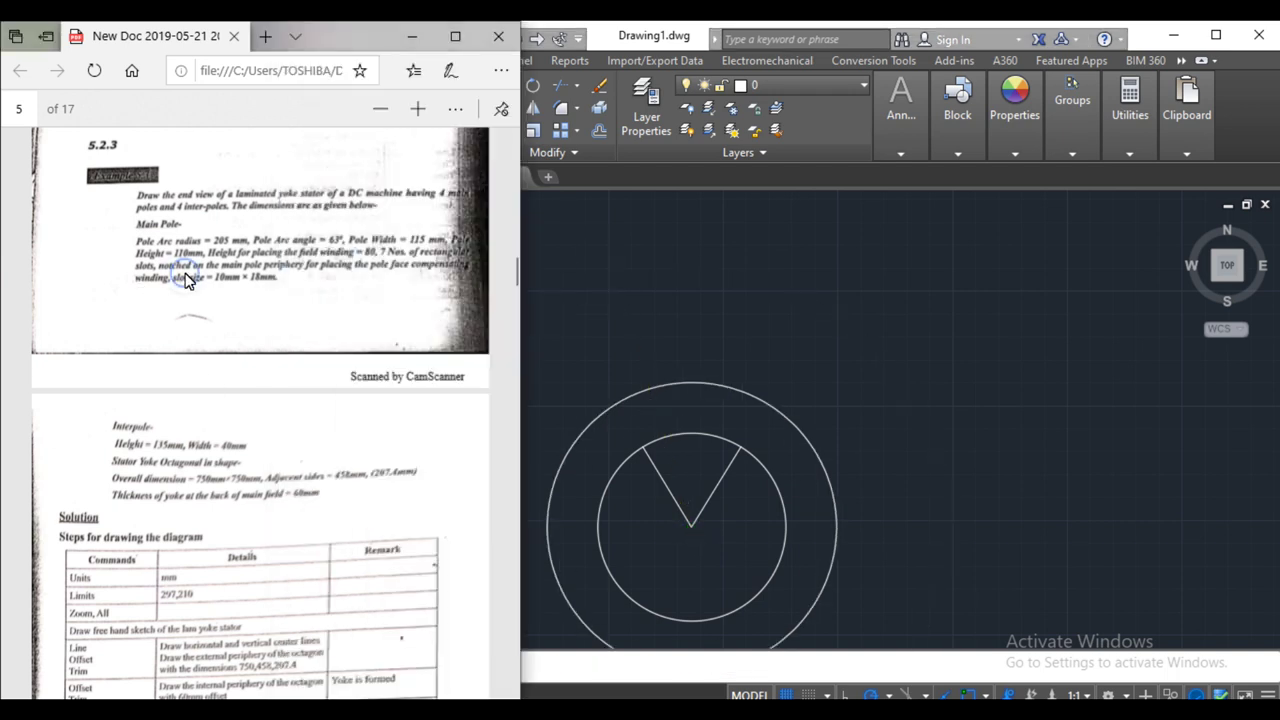
pyautogui.click(743, 286)
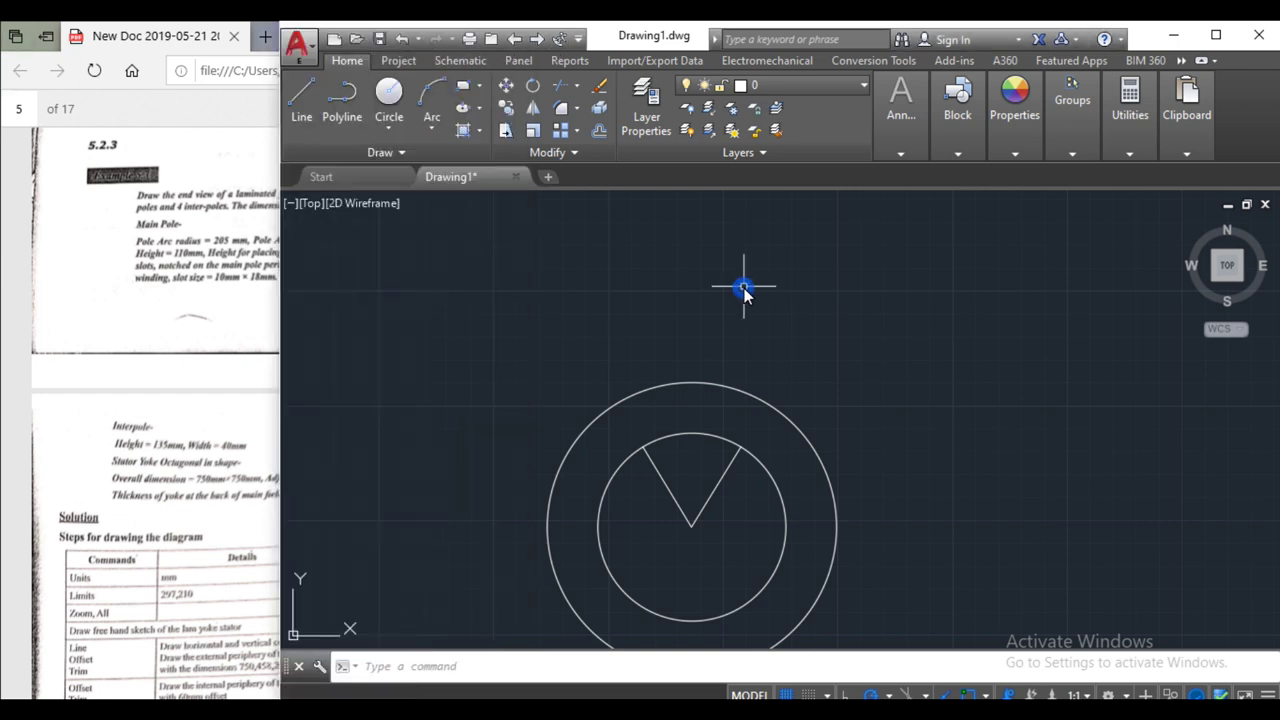
# - Draw a vertical line from the inner circle's top to the outer circle
pyautogui.click(292, 100)
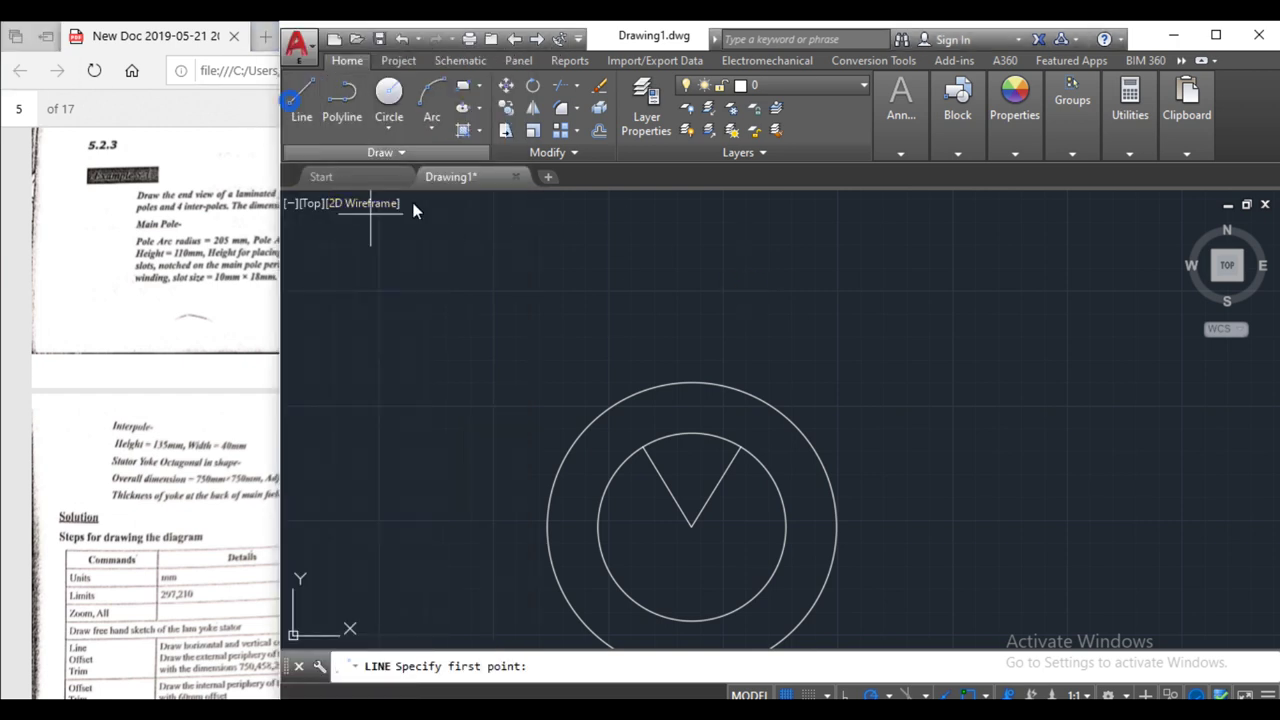
pyautogui.click(700, 433)
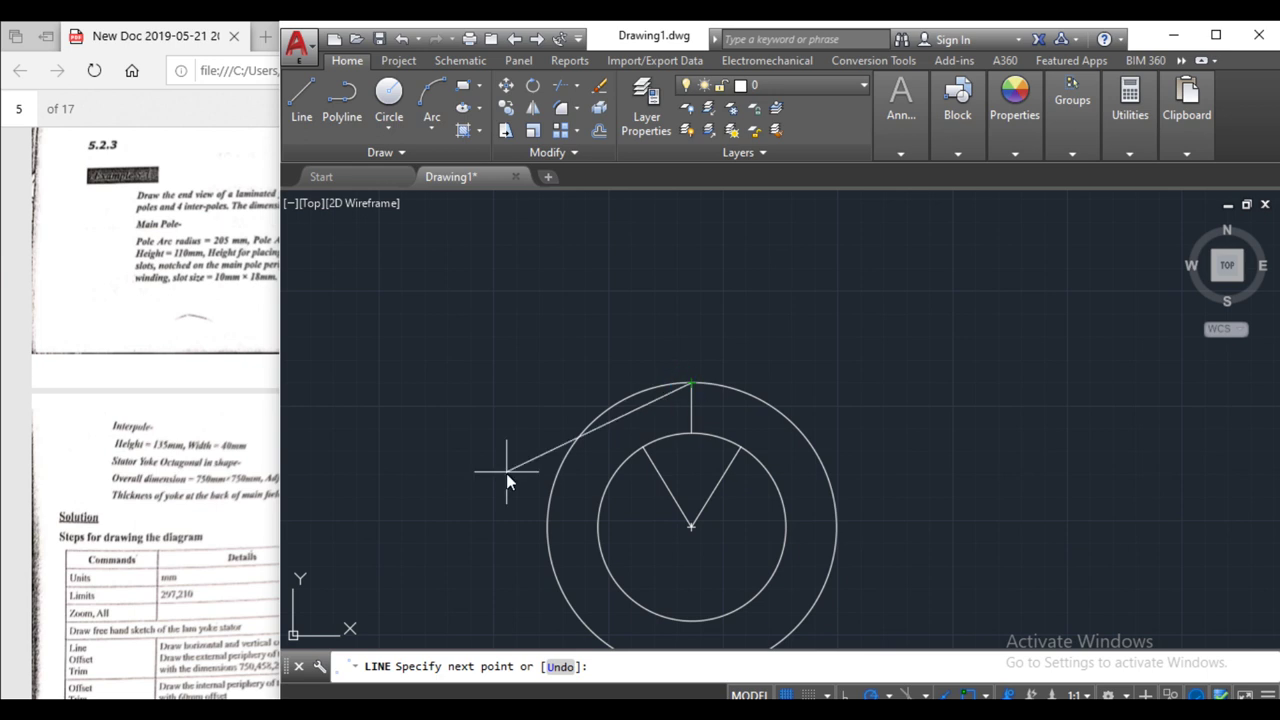
pyautogui.press('Escape')
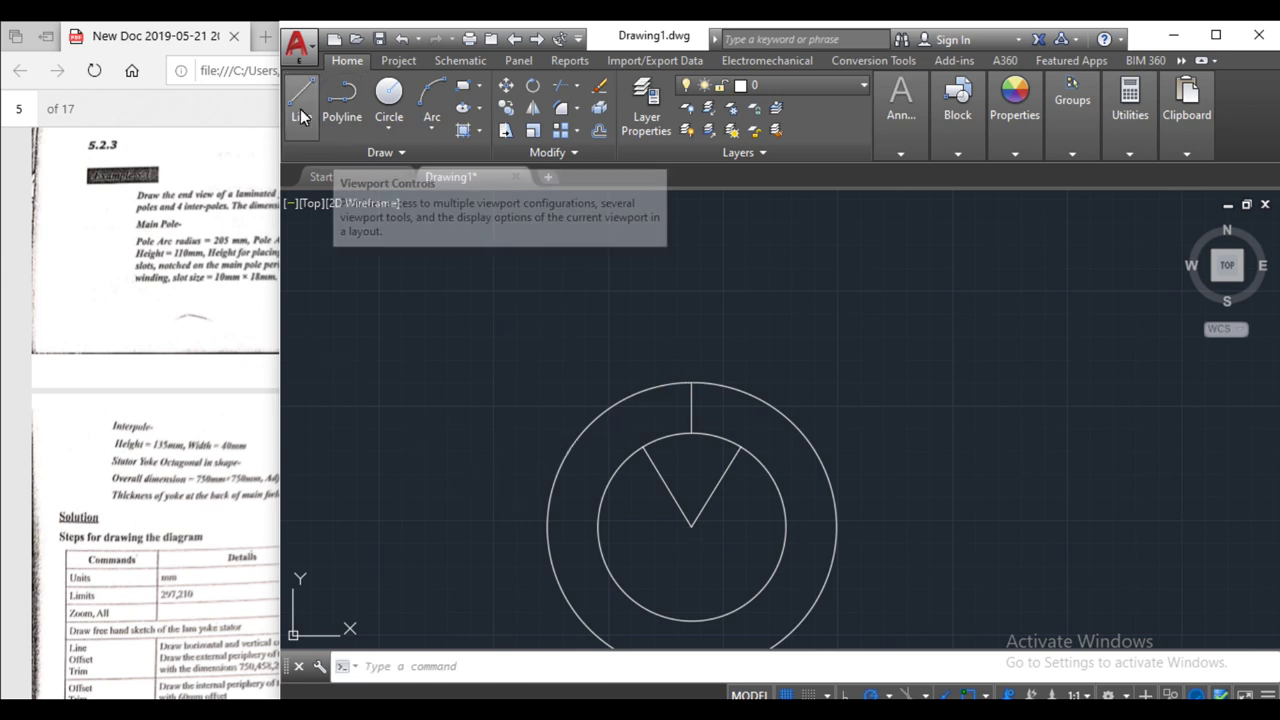
pyautogui.click(197, 372)
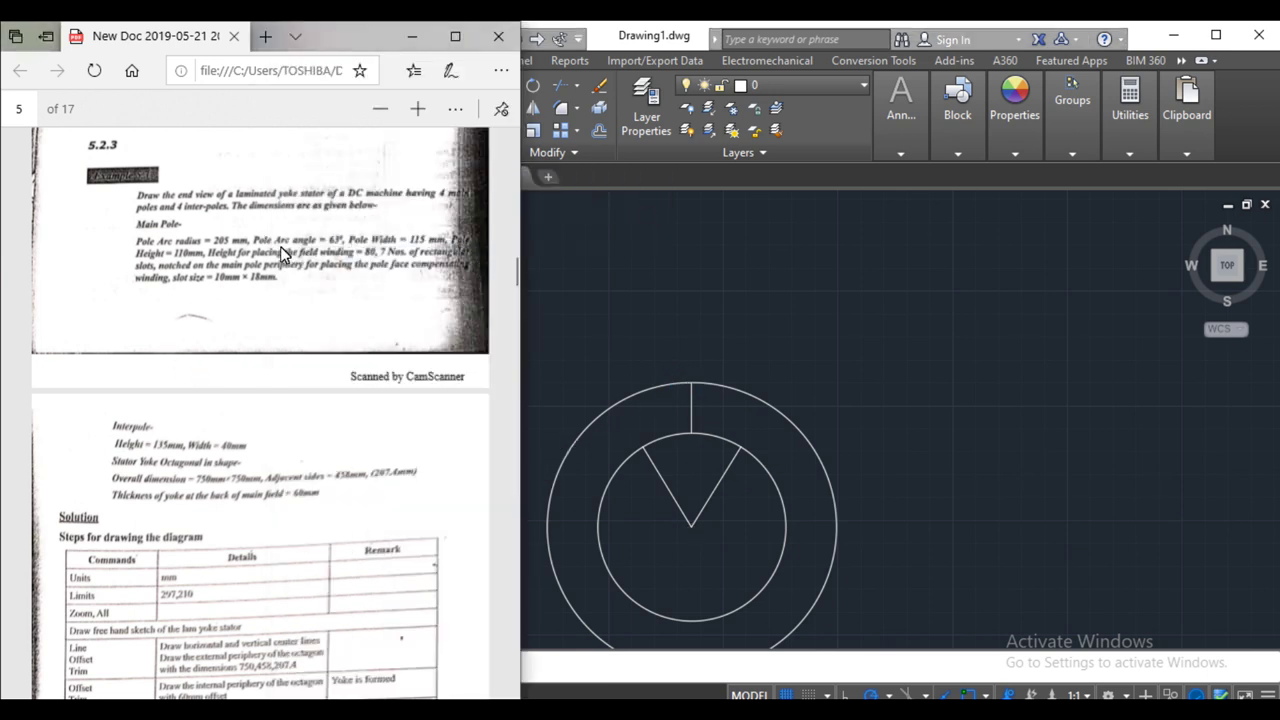
pyautogui.click(626, 229)
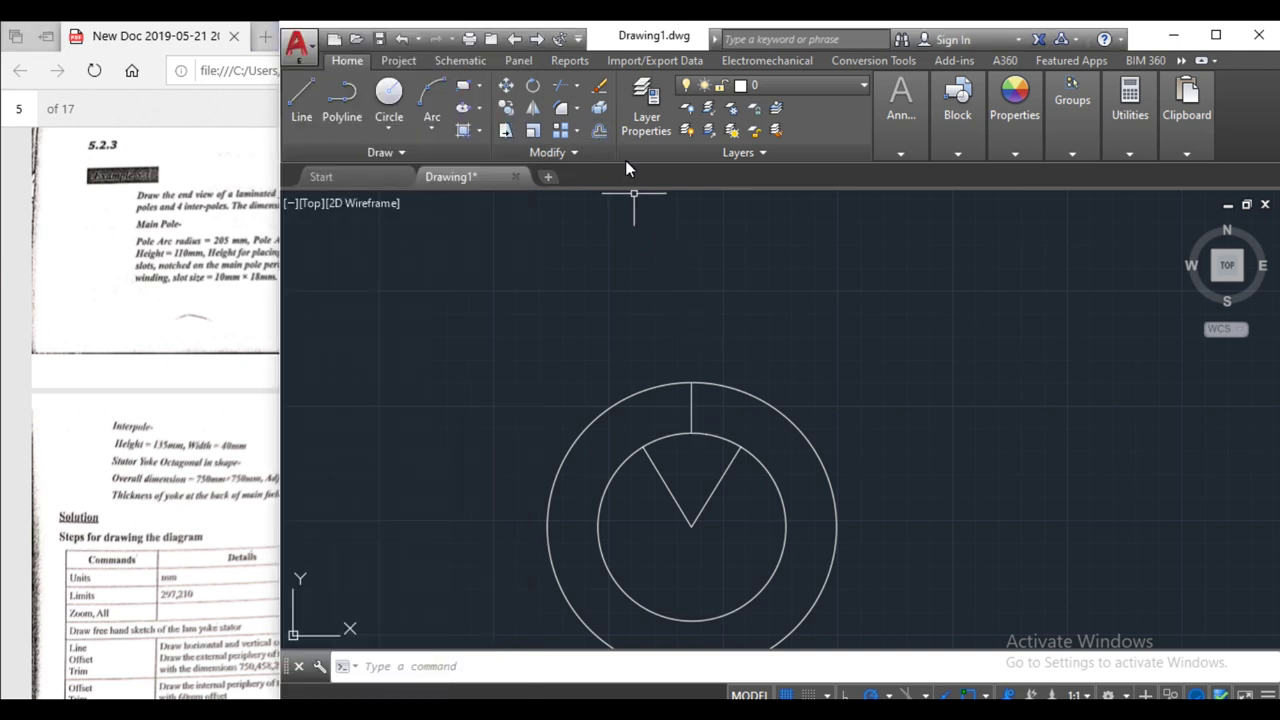
pyautogui.click(599, 131)
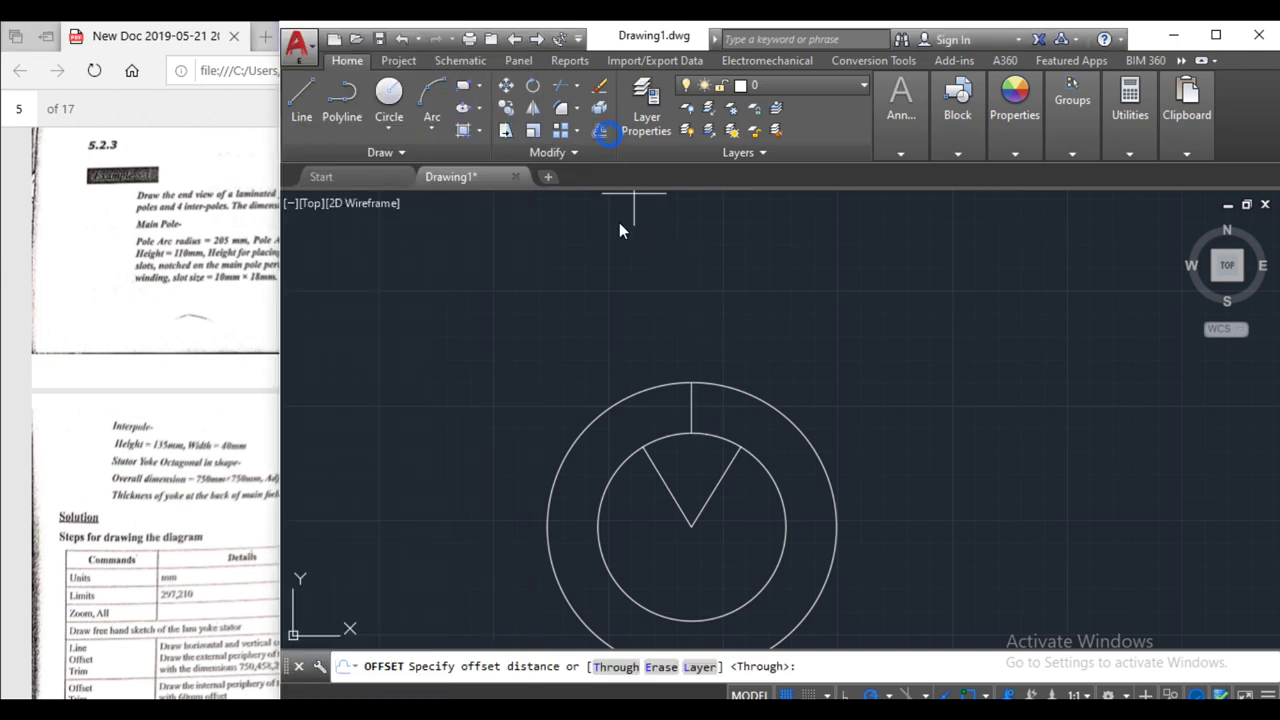
pyautogui.write('5705')
# - Offset the short vertical top line to one side at the default distance
pyautogui.press('Return')
pyautogui.click(690, 403)
pyautogui.click(666, 423)
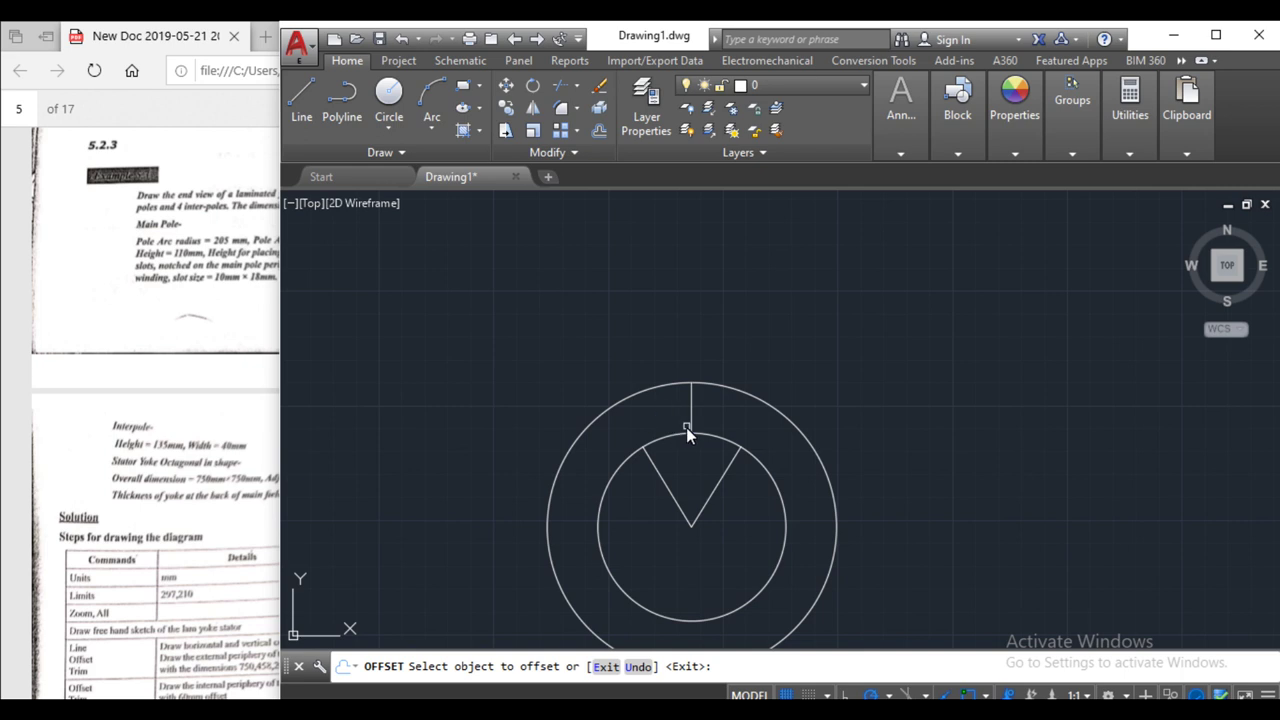
pyautogui.click(691, 412)
pyautogui.click(667, 421)
pyautogui.press('Return')
pyautogui.write('57.5')
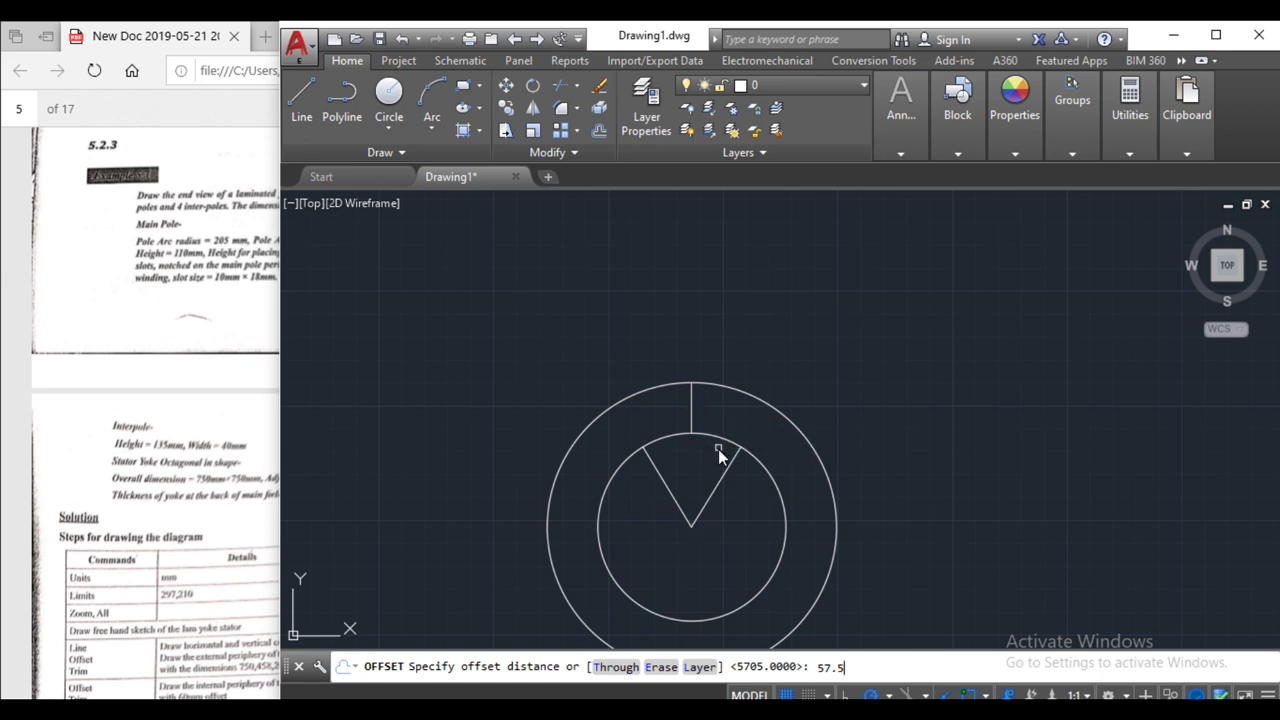
# - Offset the middle vertical line at a new distance to both sides, forming the pole sides
pyautogui.press('Return')
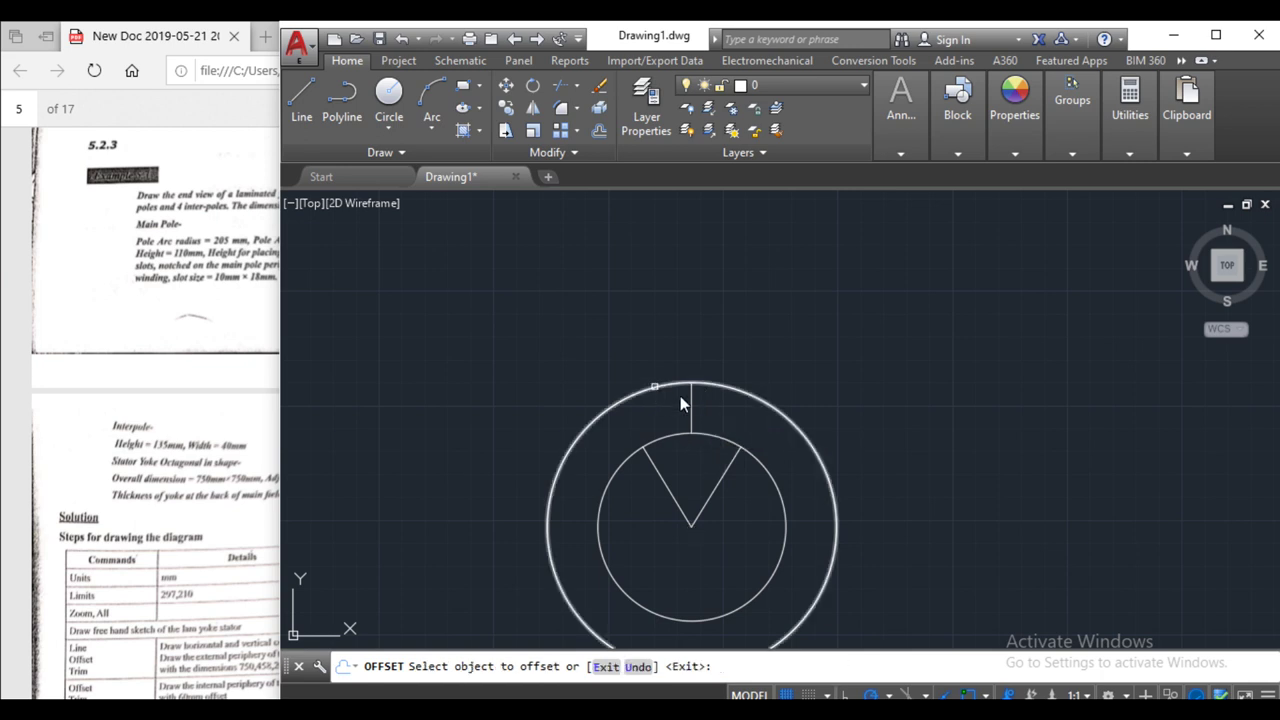
pyautogui.click(691, 410)
pyautogui.click(675, 411)
pyautogui.click(691, 412)
pyautogui.click(737, 411)
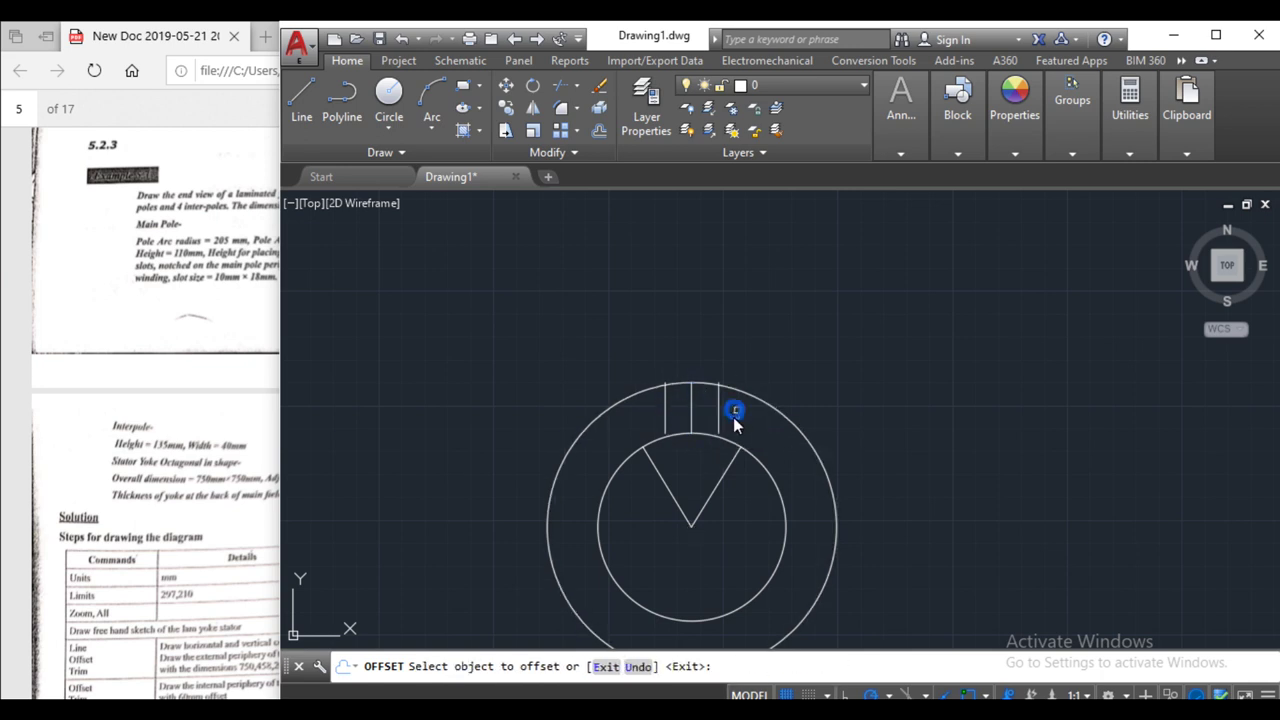
pyautogui.scroll(4, 700, 440)
pyautogui.click(210, 300)
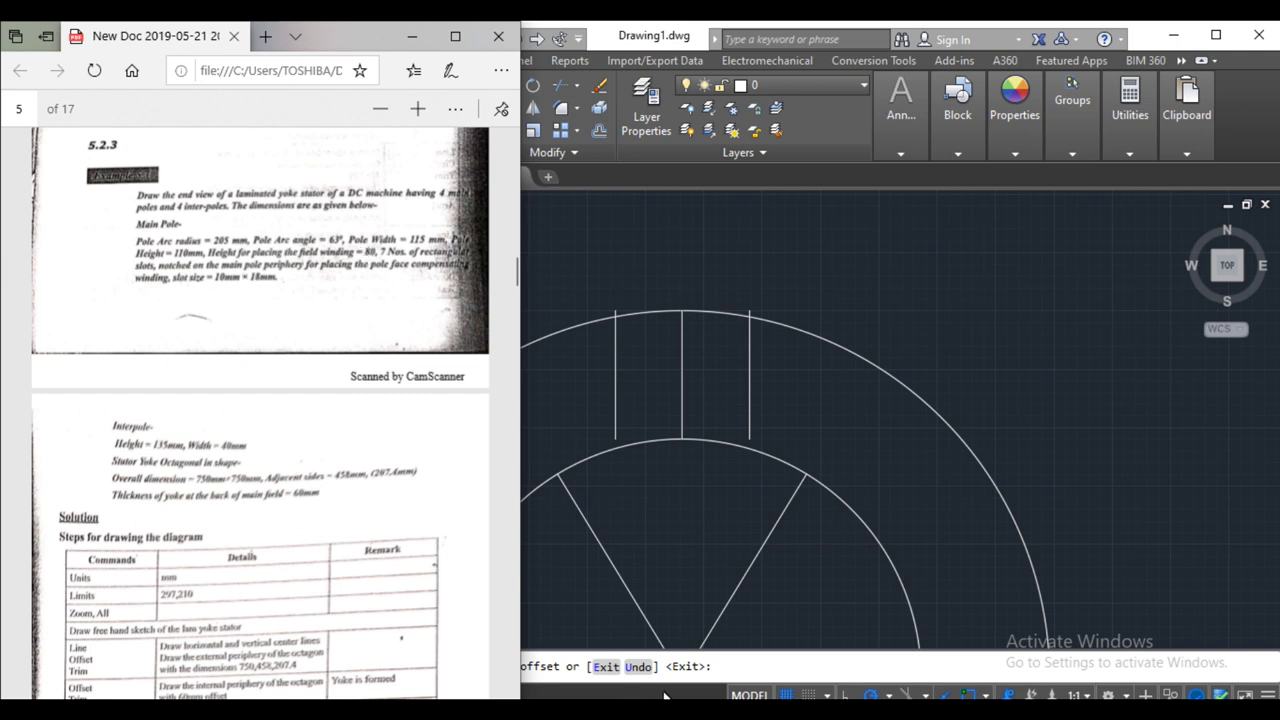
pyautogui.hotkey('alt', 'Tab')
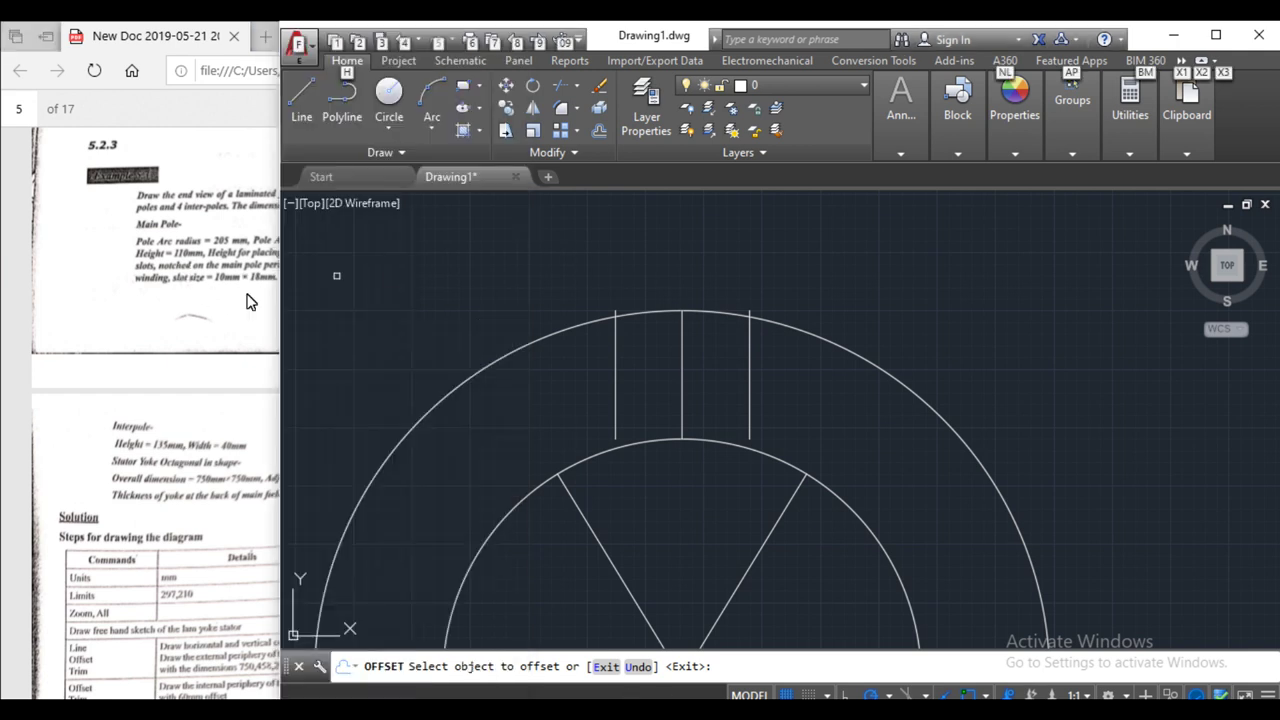
# - Draw a line from the left side at the outer arc with length 18, then a horizontal crossline
pyautogui.click(315, 103)
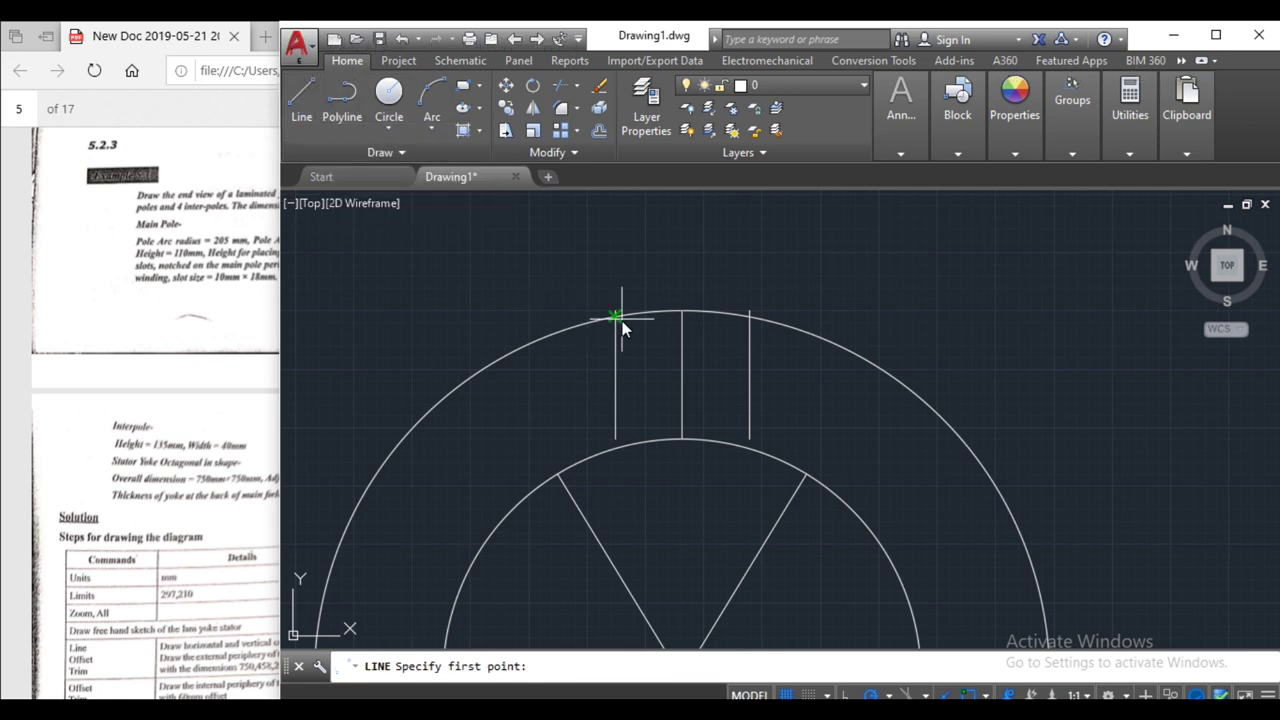
pyautogui.click(617, 318)
pyautogui.write('18')
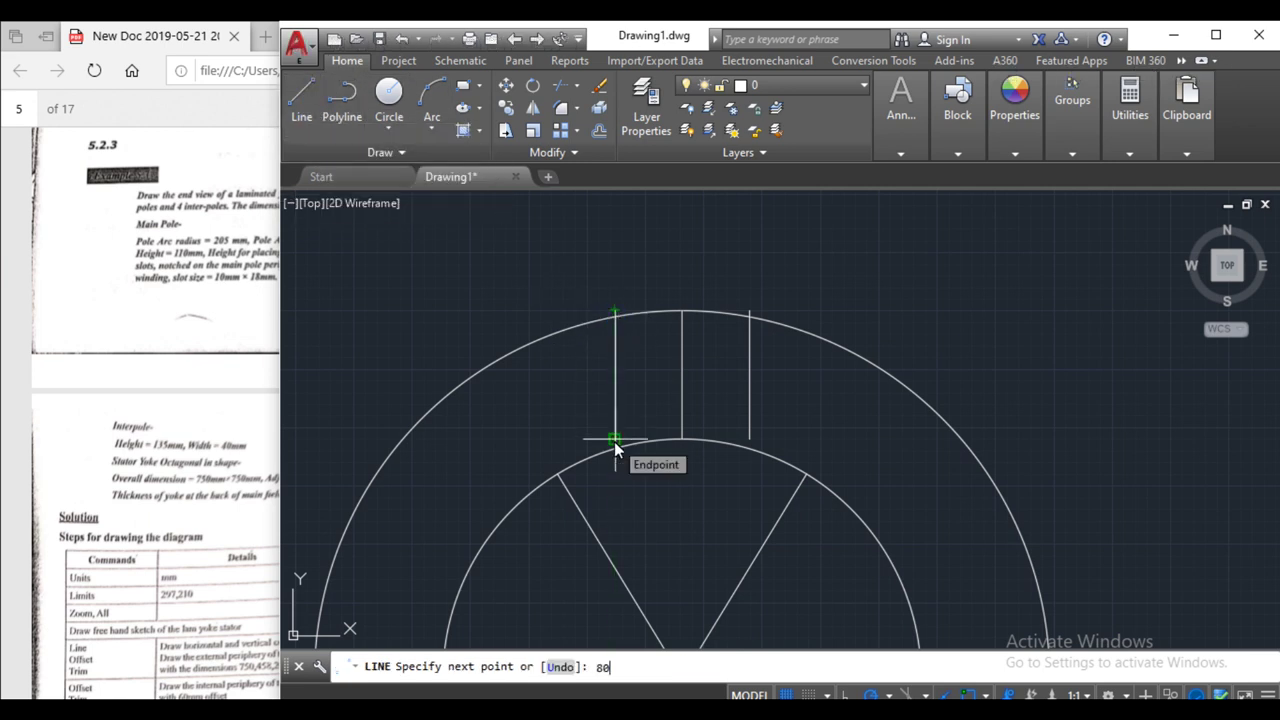
pyautogui.press('Return')
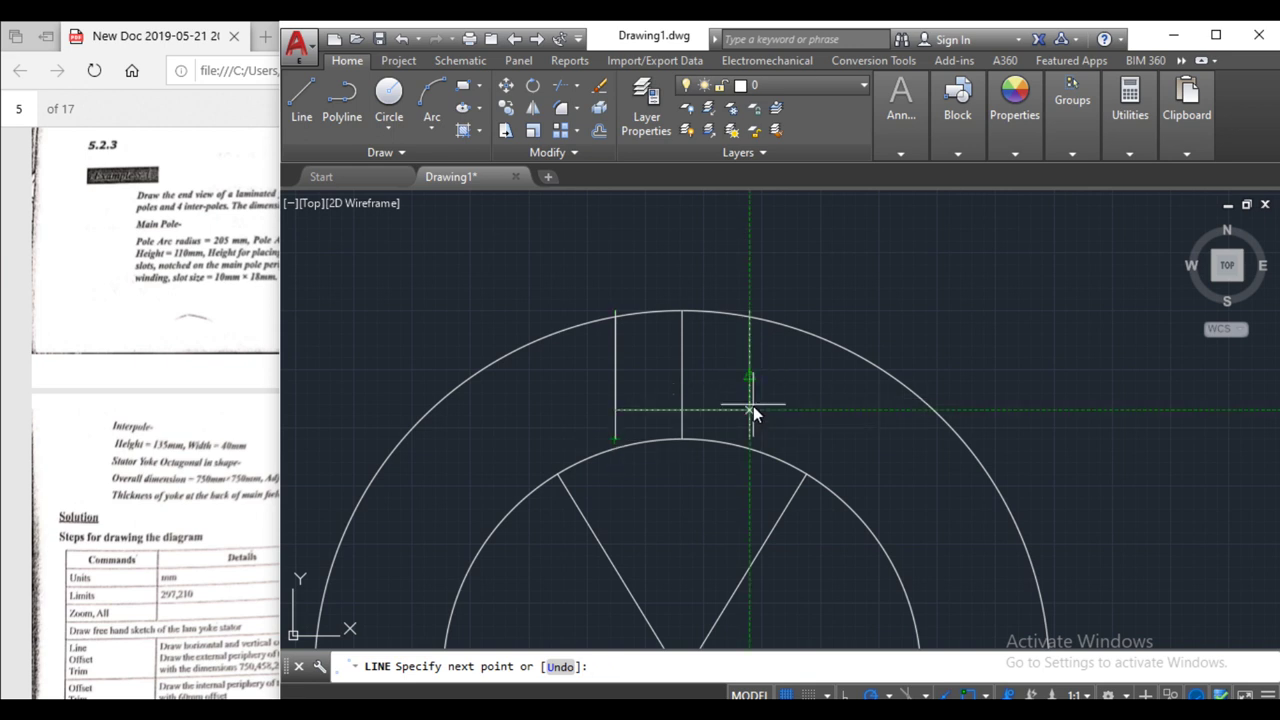
pyautogui.click(748, 410)
pyautogui.press('Escape')
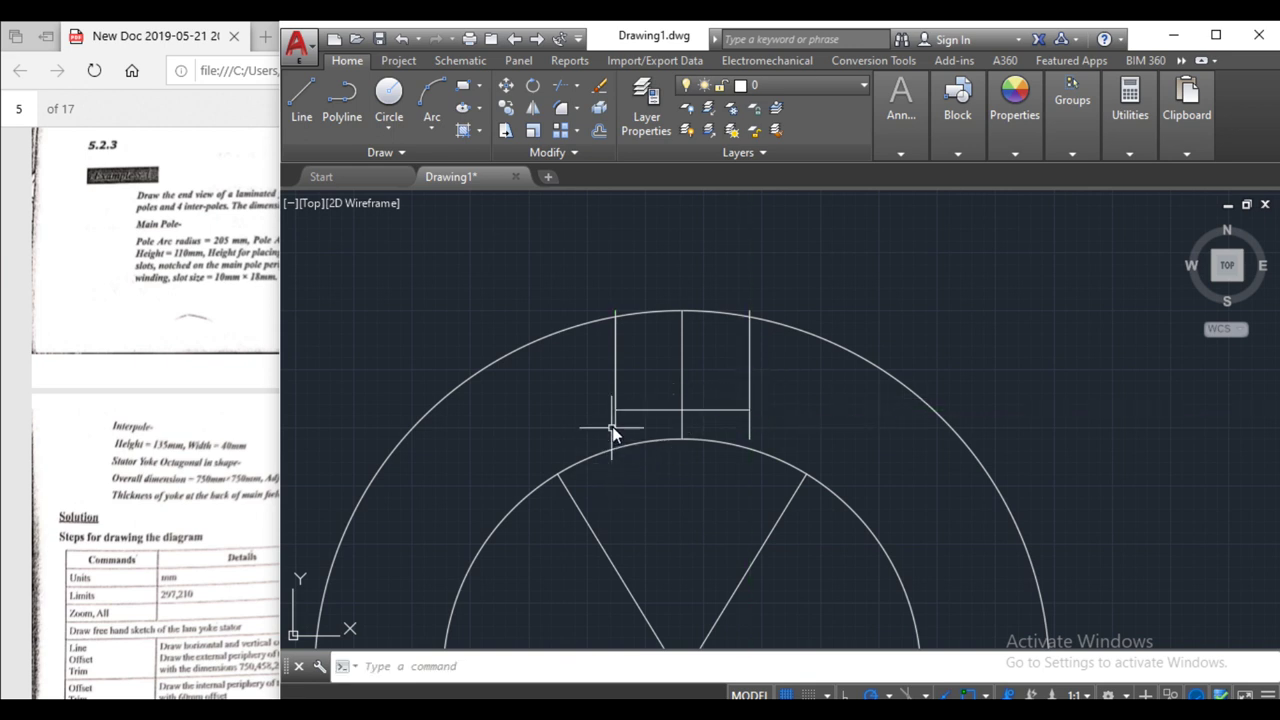
pyautogui.scroll(-2, 491, 377)
pyautogui.click(389, 95)
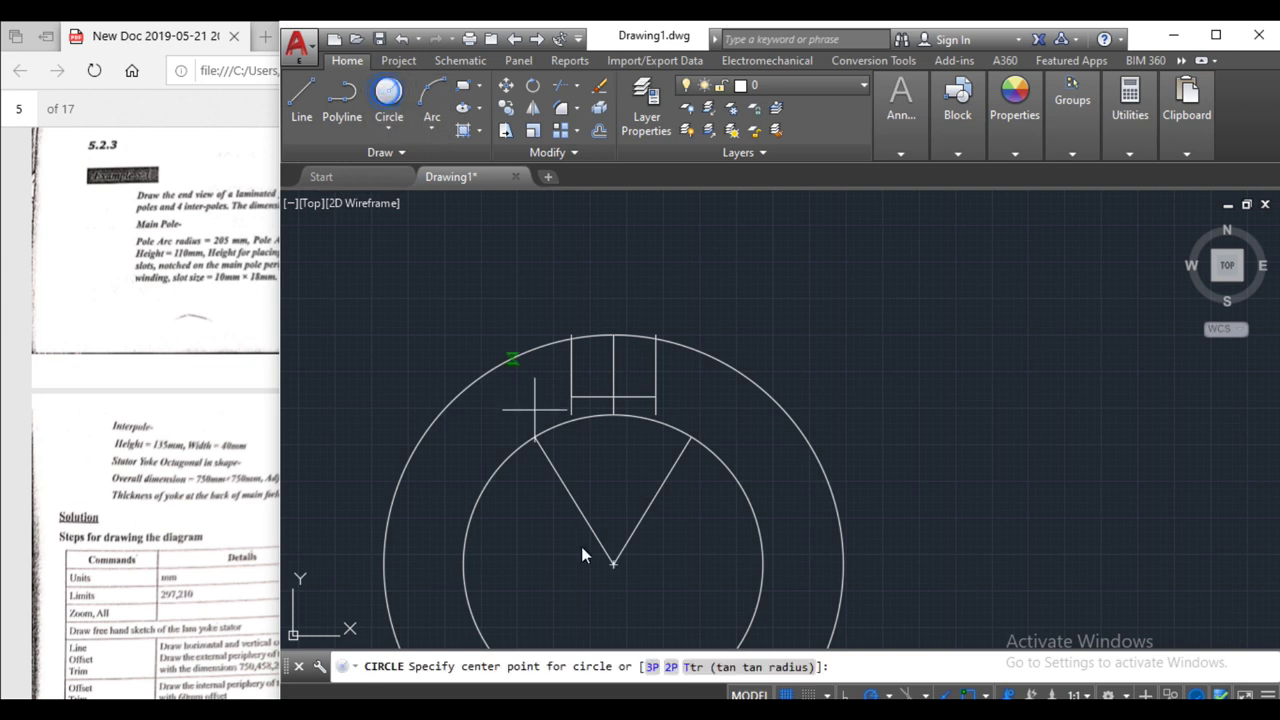
# - Draw a circle centred on the V vertex reaching the pole base
pyautogui.click(613, 562)
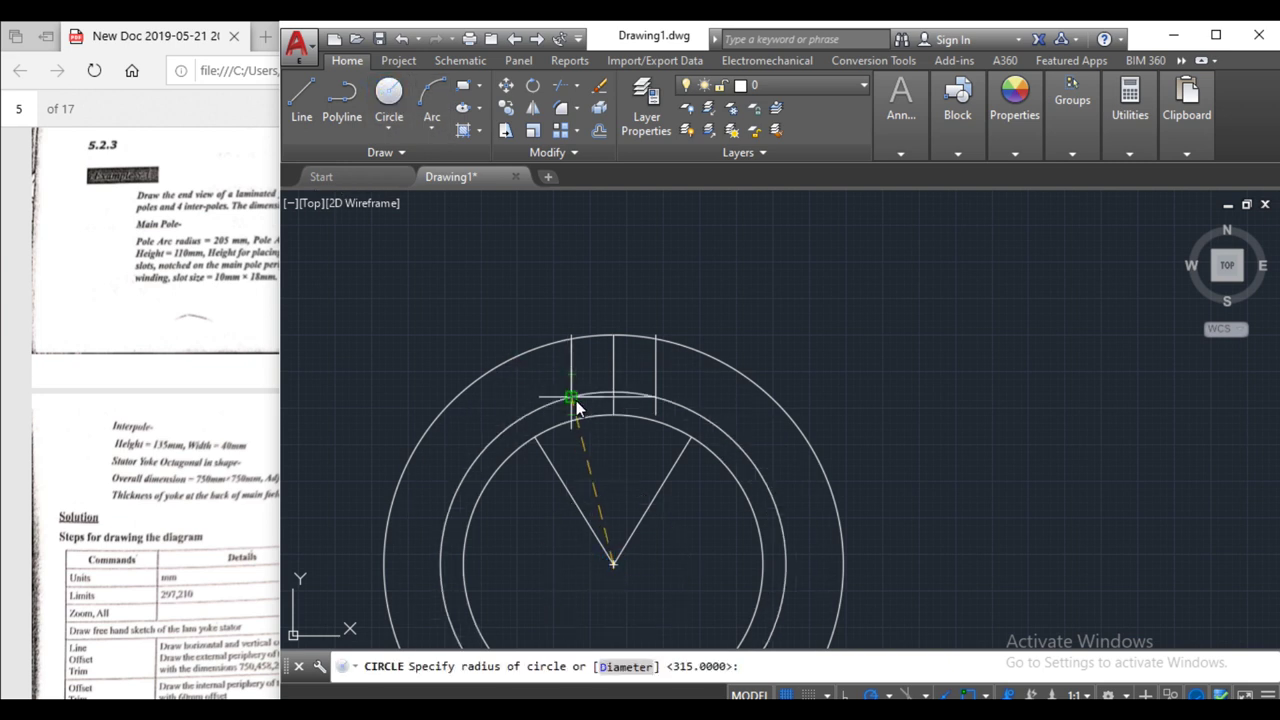
pyautogui.click(571, 394)
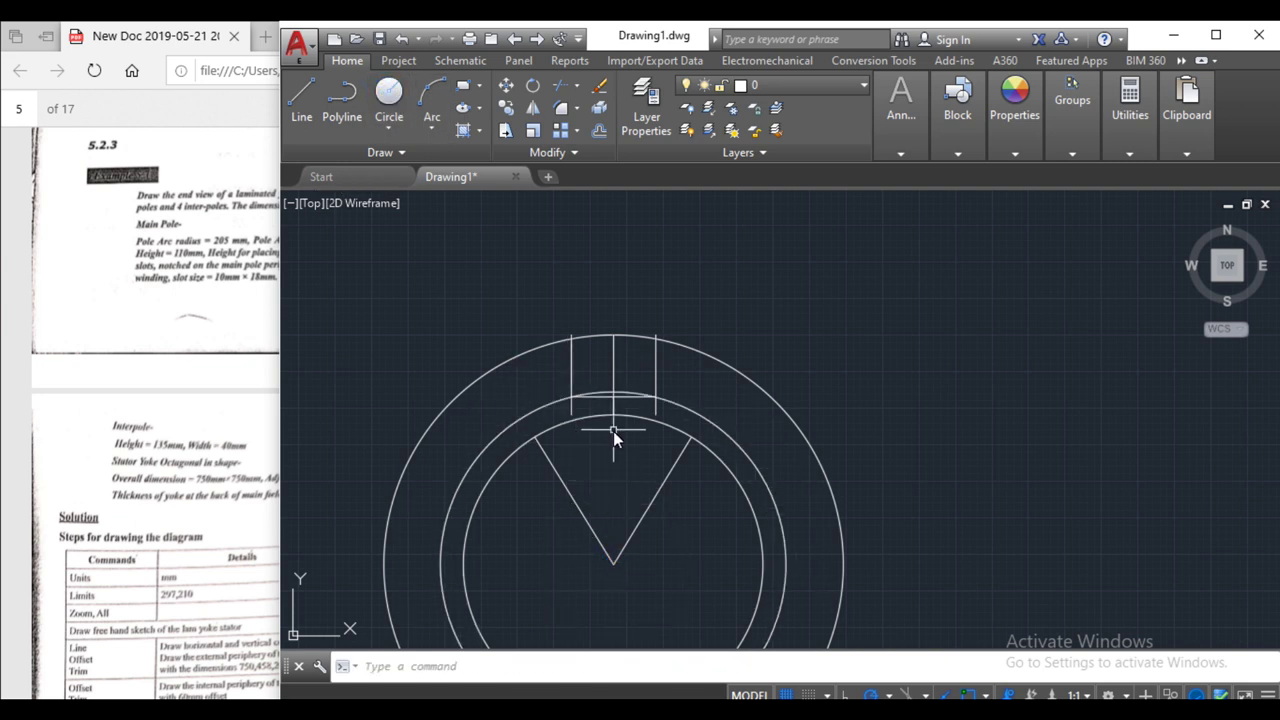
pyautogui.scroll(5, 614, 375)
pyautogui.scroll(-3, 613, 373)
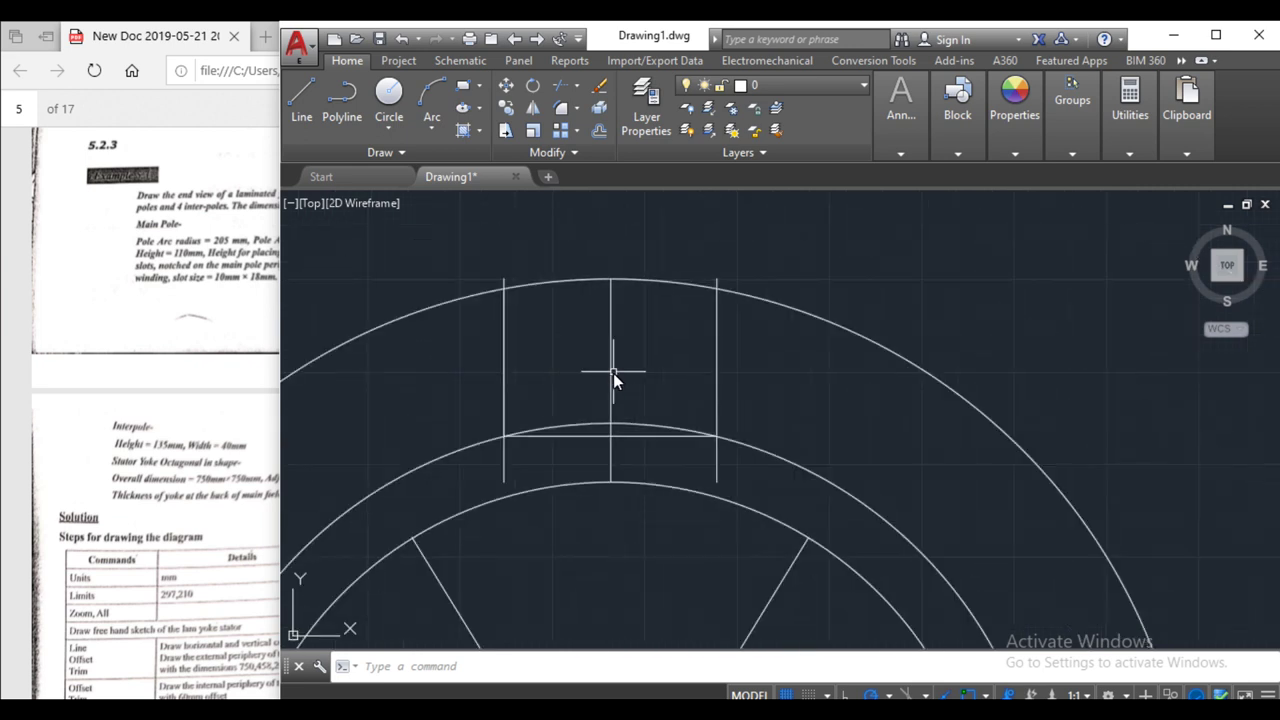
# - Trim the pole side lines below the new circle and delete the horizontal crossline
pyautogui.click(556, 85)
pyautogui.click(602, 430)
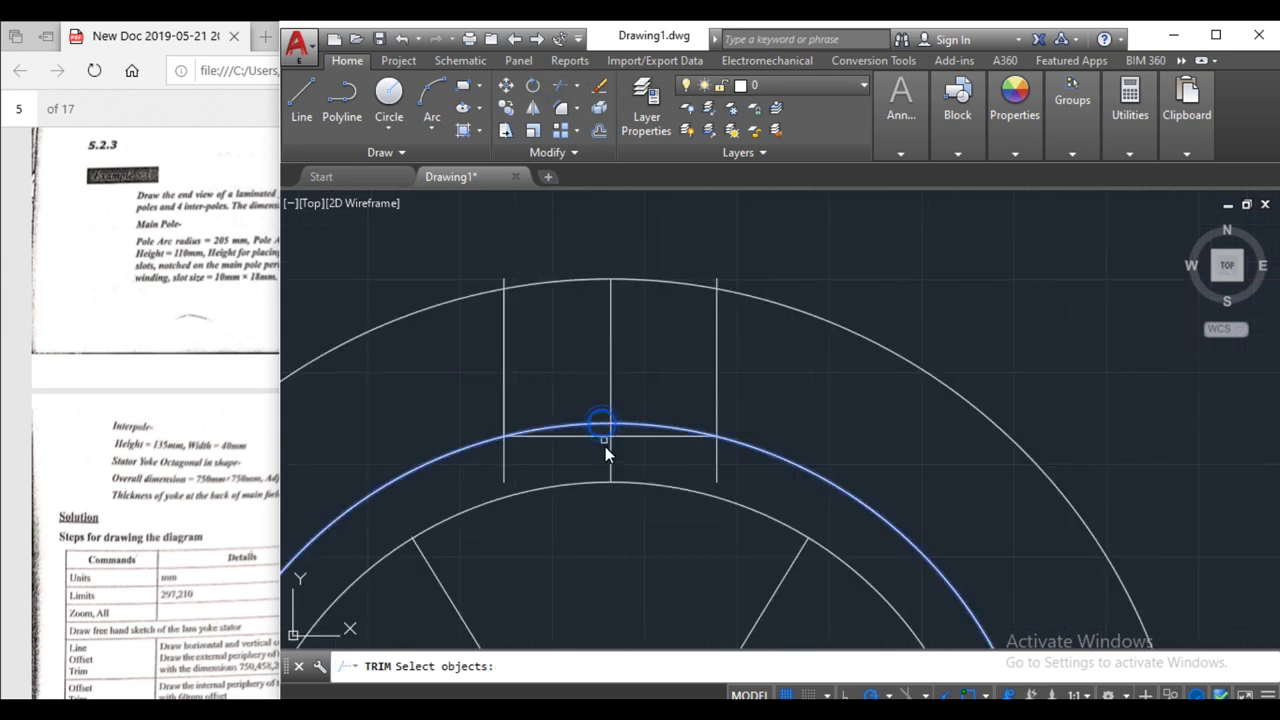
pyautogui.press('Return')
pyautogui.click(722, 468)
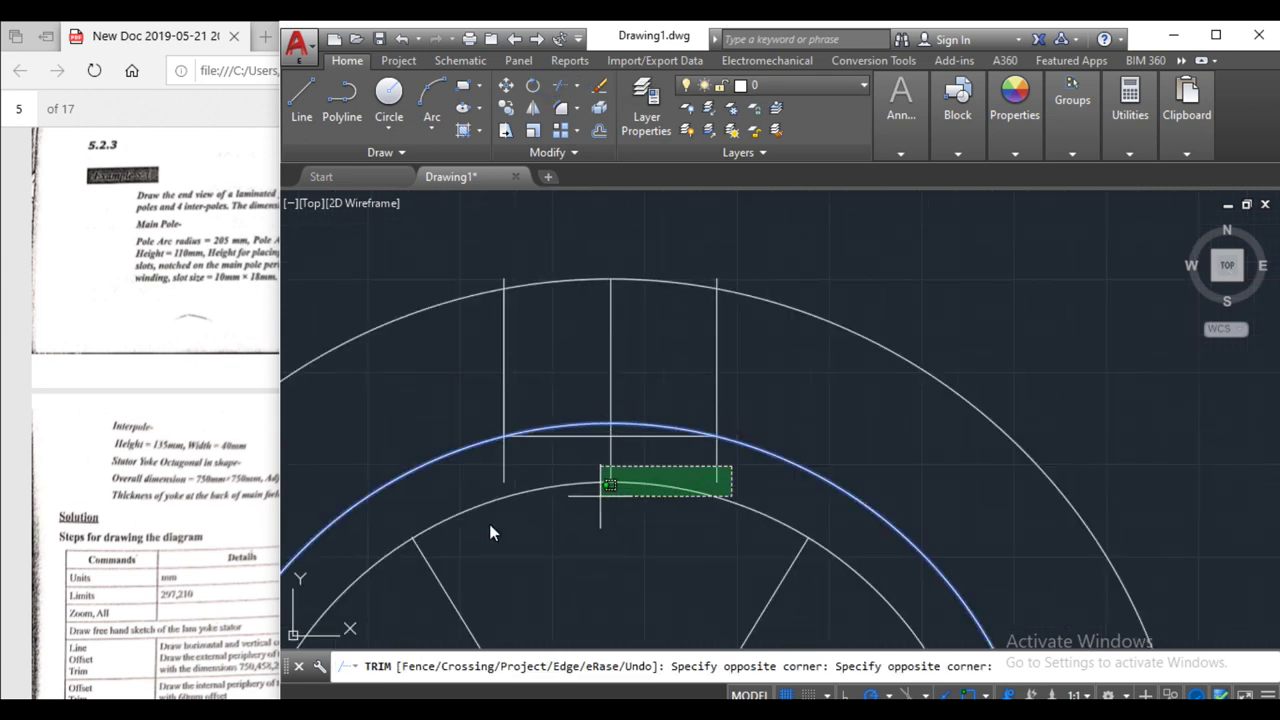
pyautogui.click(494, 476)
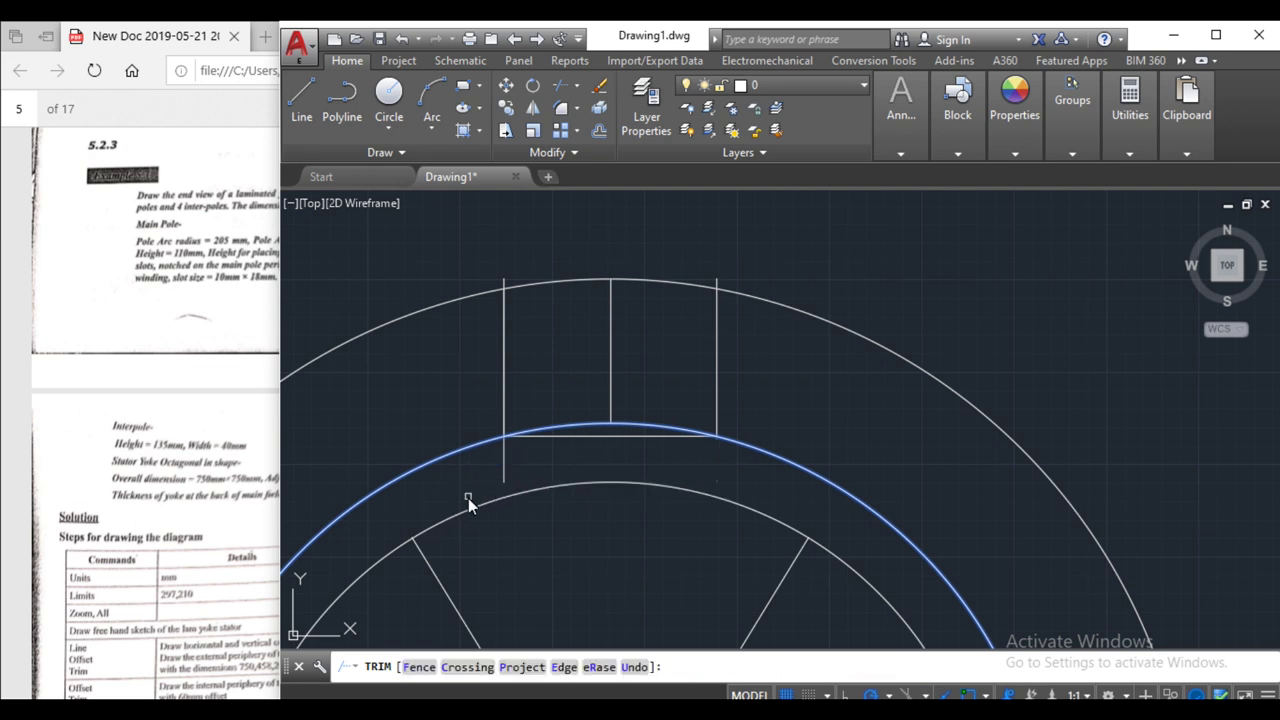
pyautogui.click(503, 476)
pyautogui.press('Return')
pyautogui.click(569, 436)
pyautogui.press('Delete')
pyautogui.scroll(-4, 572, 437)
pyautogui.scroll(2, 585, 432)
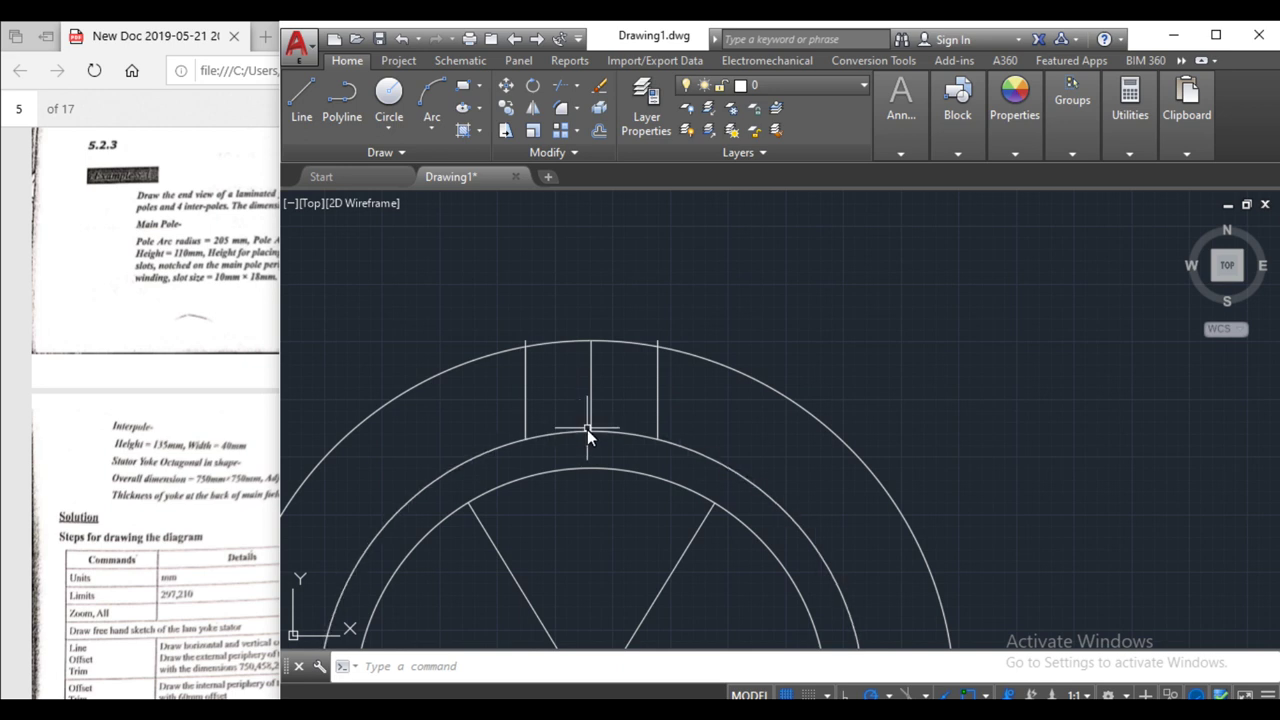
# - Draw lines up from both V-line intersections with the inner circle, past the pole arc
pyautogui.click(301, 100)
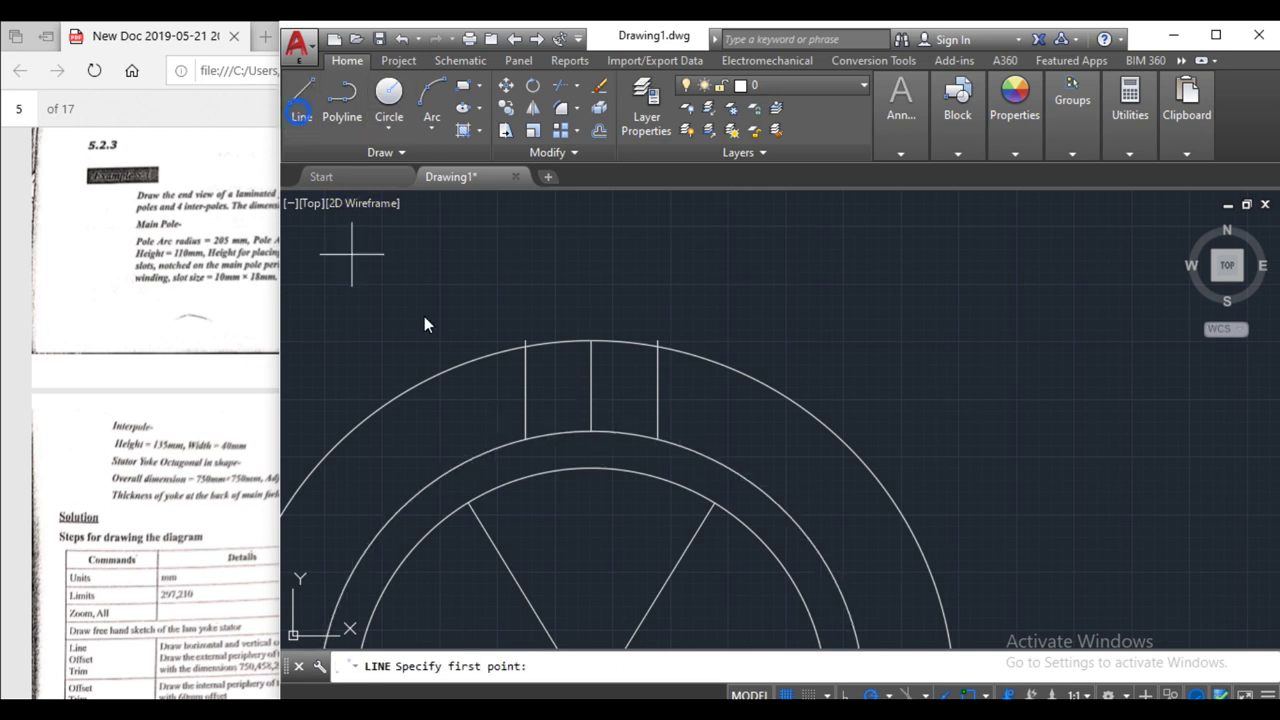
pyautogui.click(468, 502)
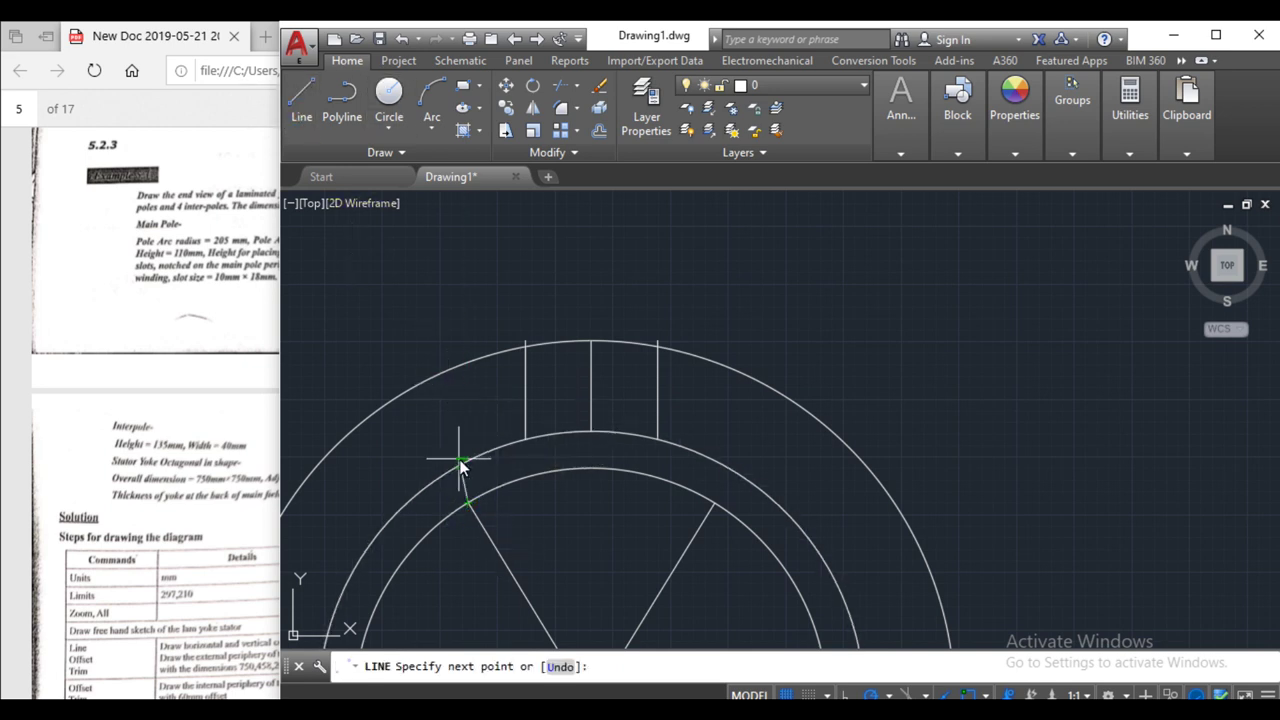
pyautogui.click(468, 400)
pyautogui.press('Return')
pyautogui.press('Return')
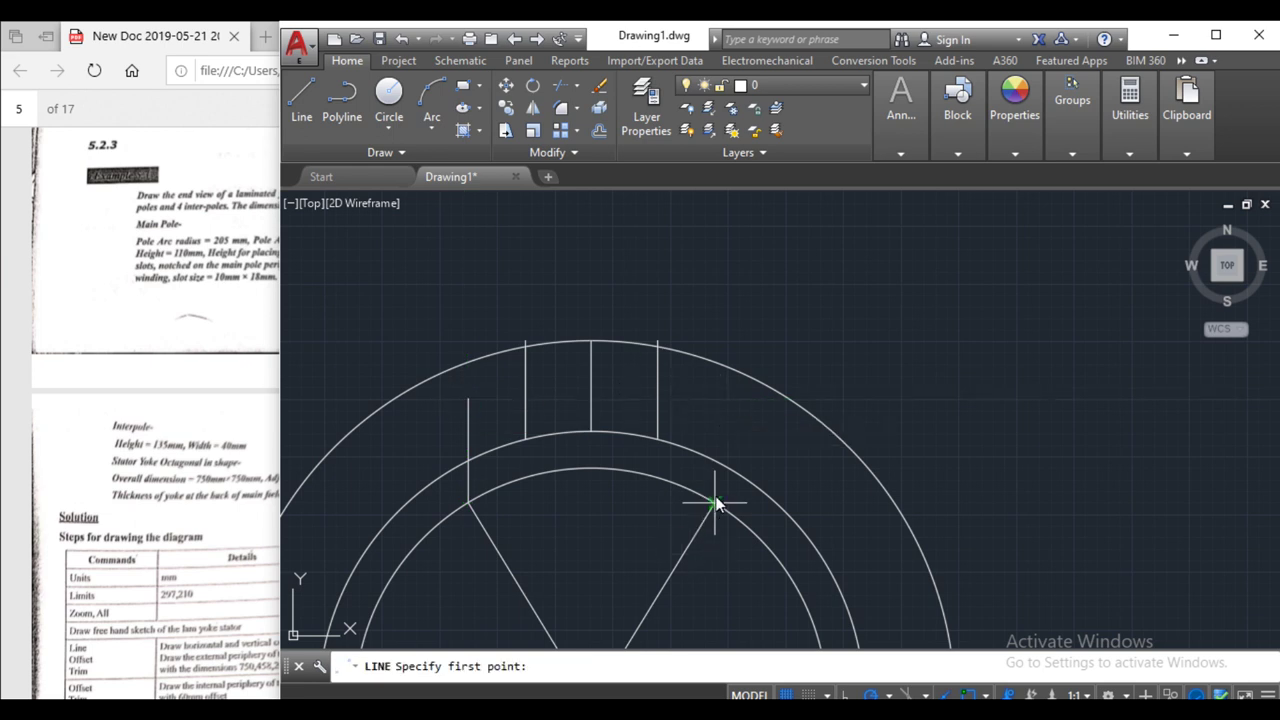
pyautogui.click(715, 504)
pyautogui.click(720, 412)
pyautogui.press('Return')
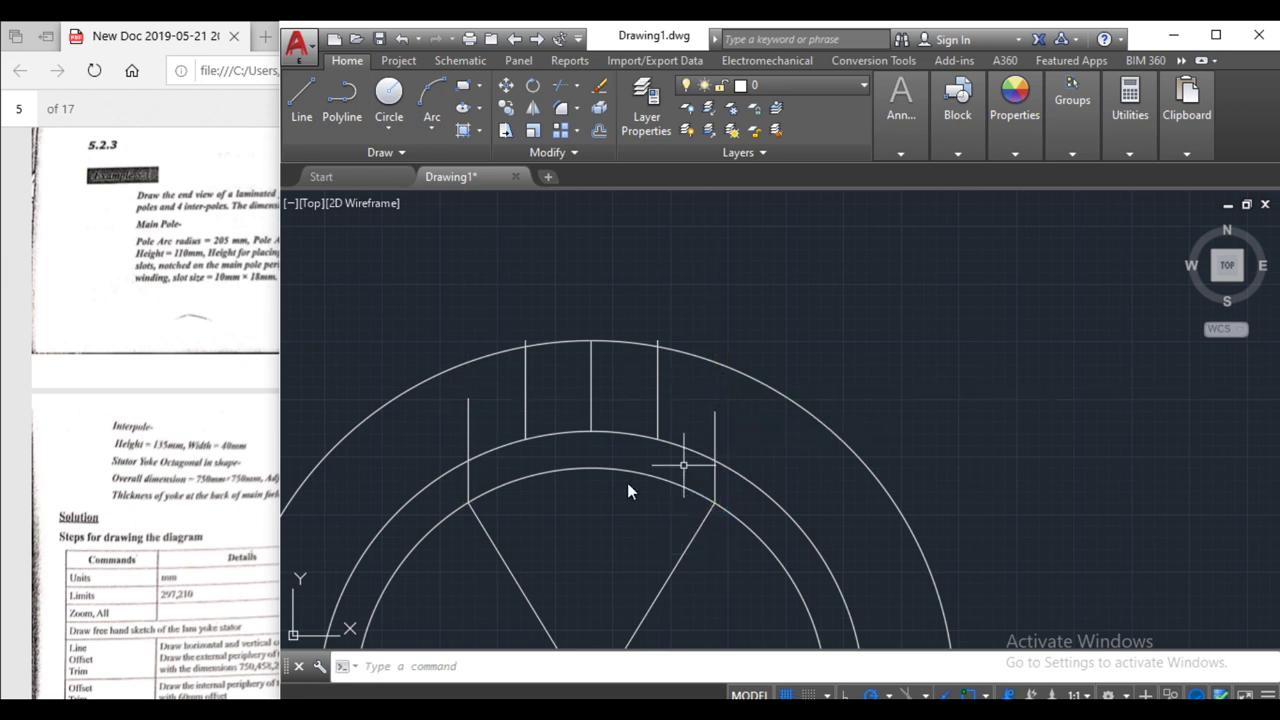
pyautogui.click(301, 100)
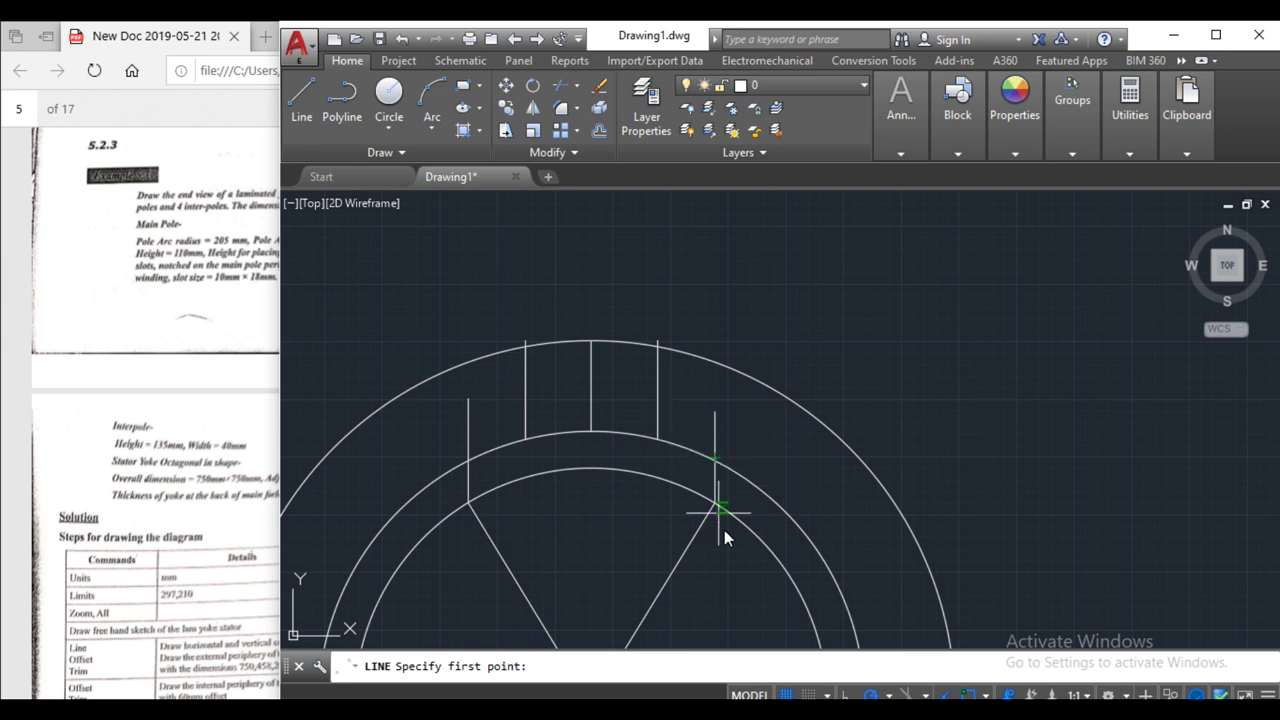
pyautogui.press('Return')
pyautogui.press('Escape')
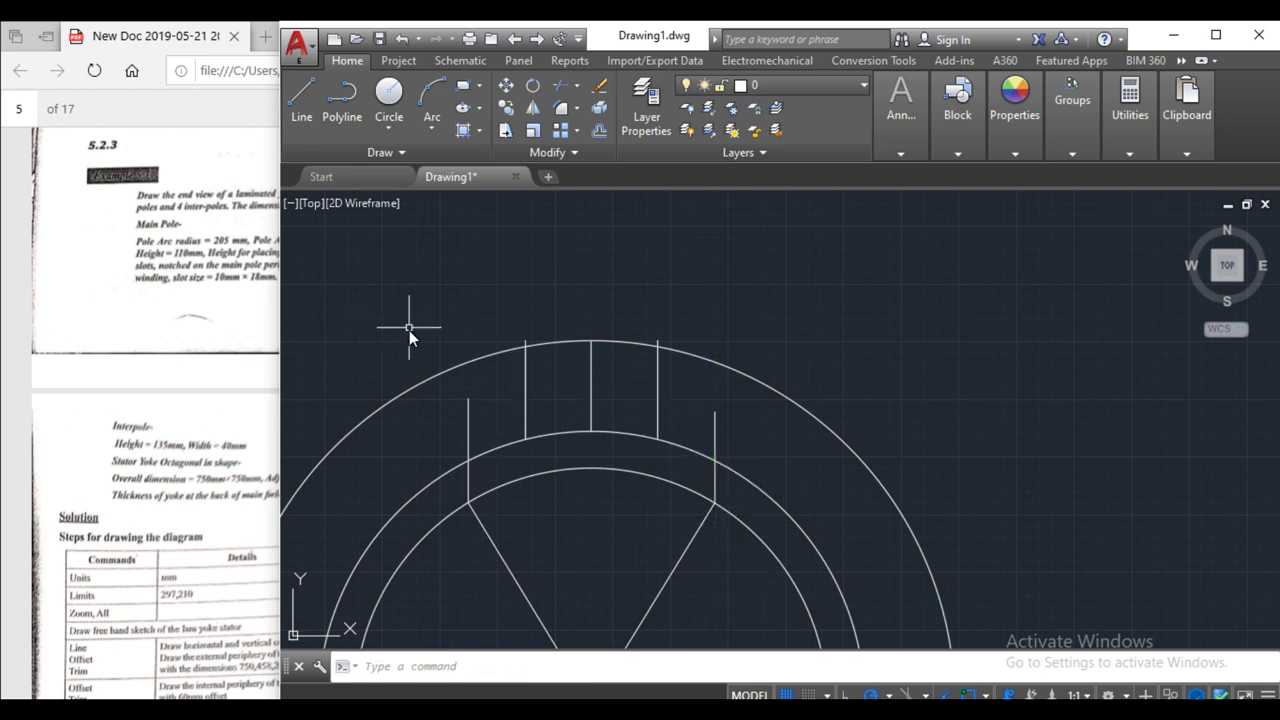
# - Trim both new lines above the pole arc
pyautogui.click(561, 85)
pyautogui.click(471, 473)
pyautogui.rightClick(466, 421)
pyautogui.click(766, 434)
pyautogui.click(691, 431)
pyautogui.press('Return')
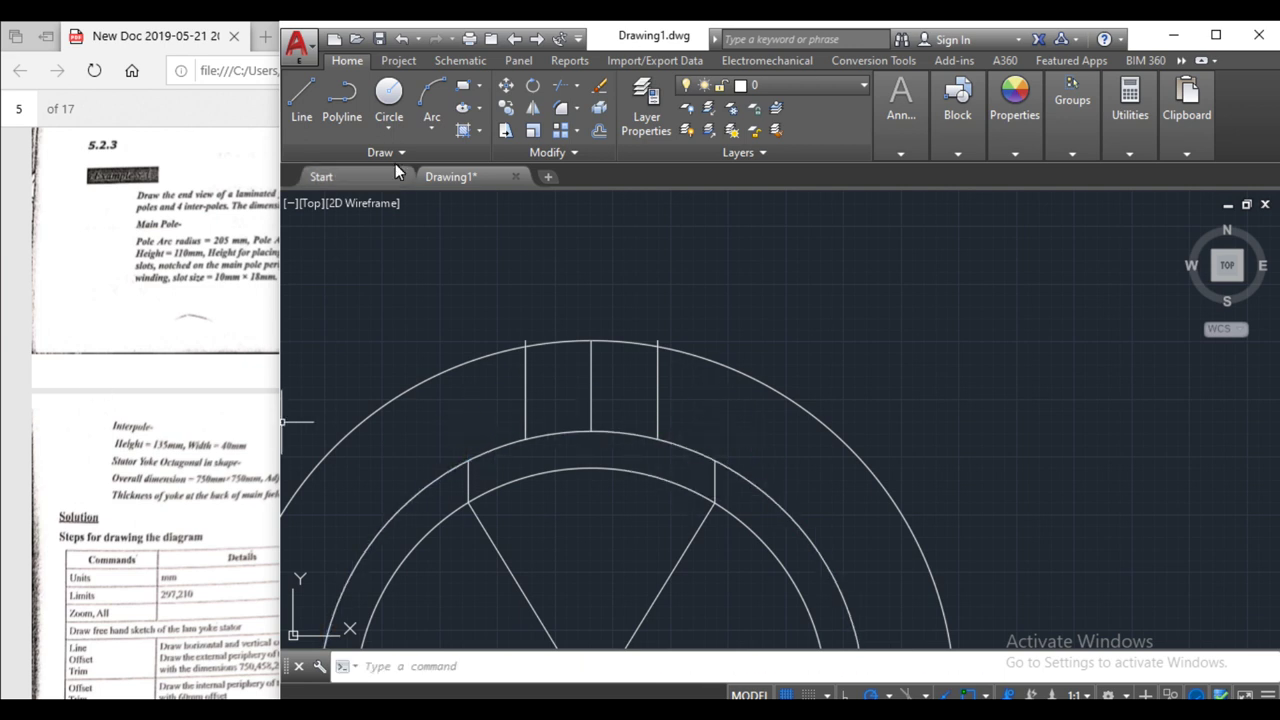
# - Draw a short centre line on the pole arc and bring up the problem sheet
pyautogui.click(301, 97)
pyautogui.click(589, 434)
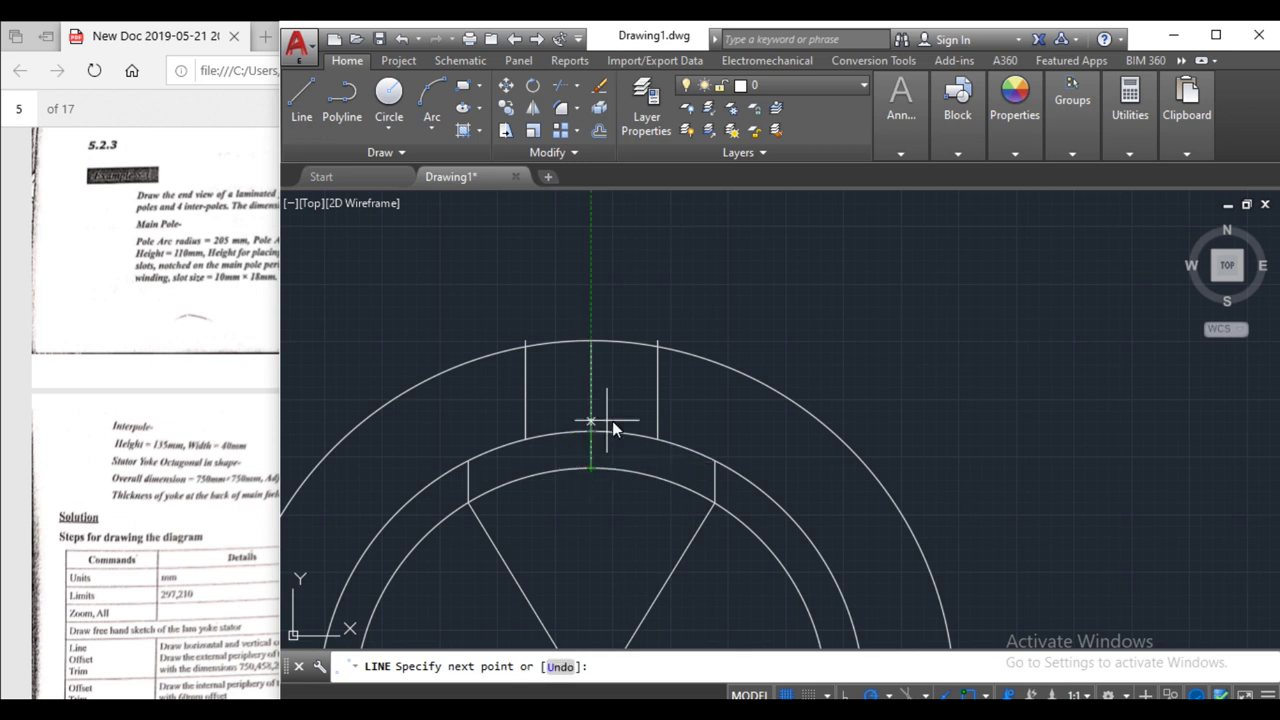
pyautogui.press('Escape')
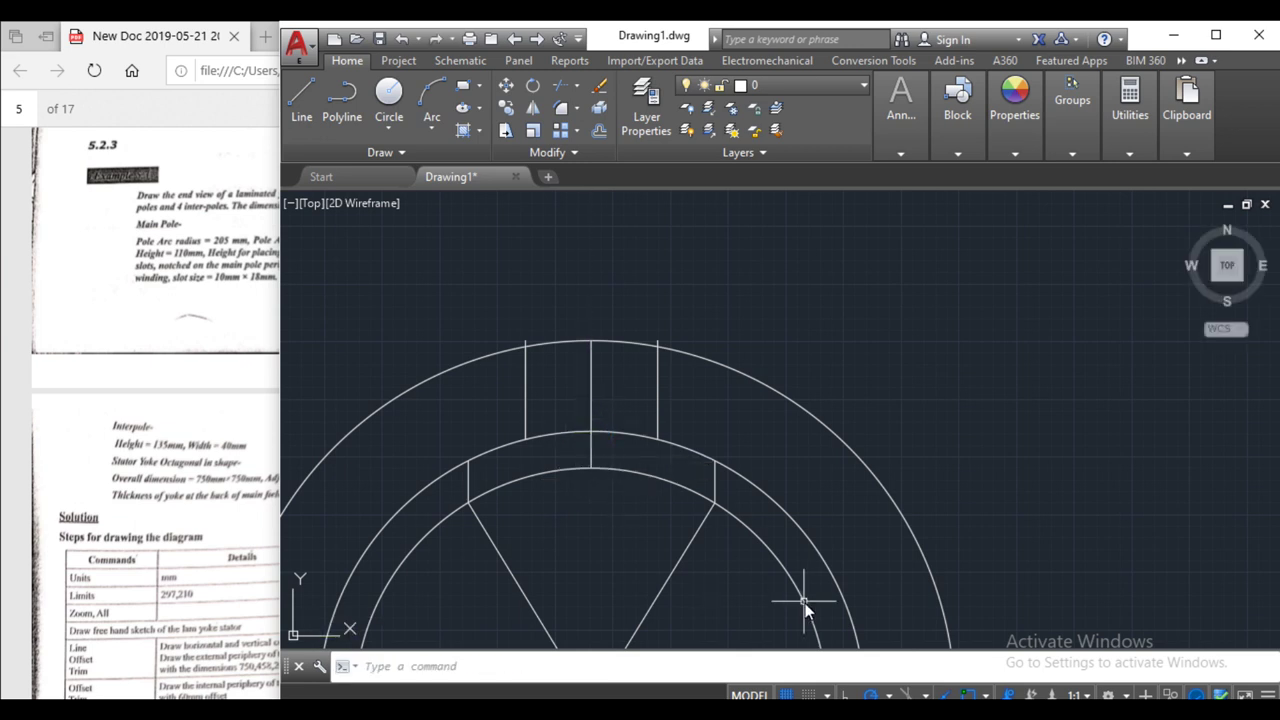
pyautogui.click(205, 420)
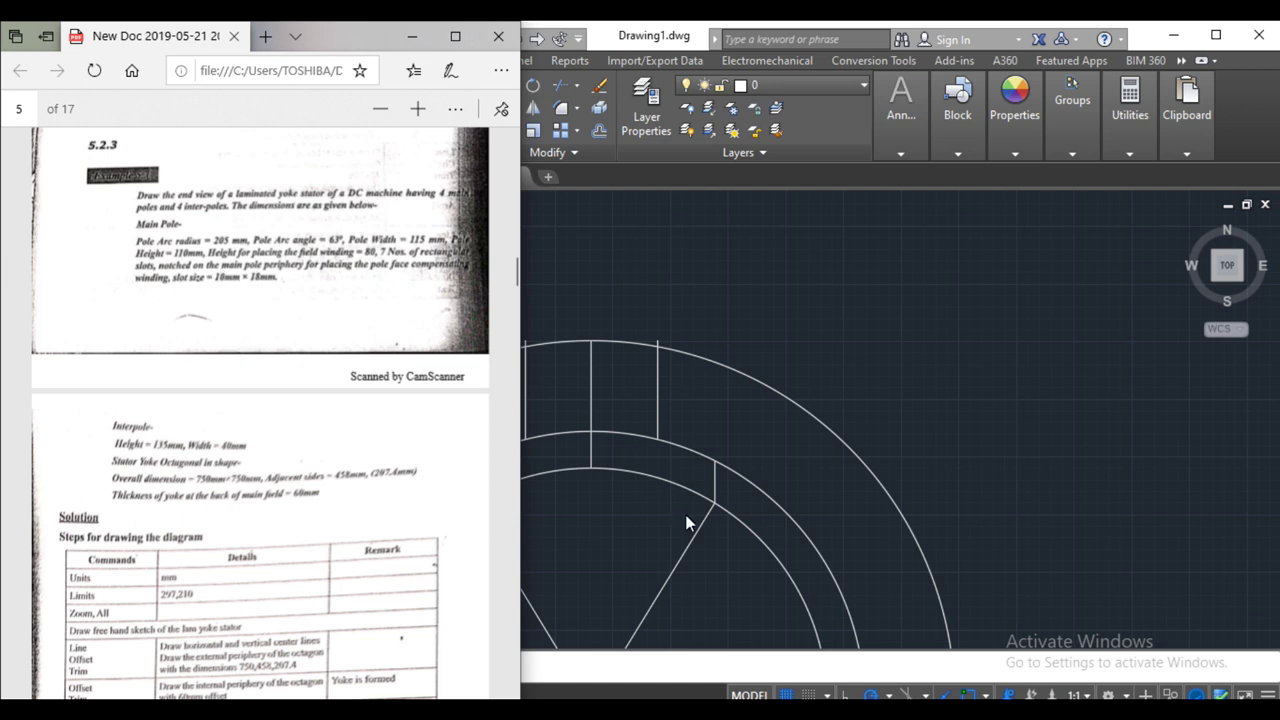
# - Draw the half-slot from the pole-face centre, 8 mm deep, and select its two lines
pyautogui.click(719, 524)
pyautogui.click(299, 105)
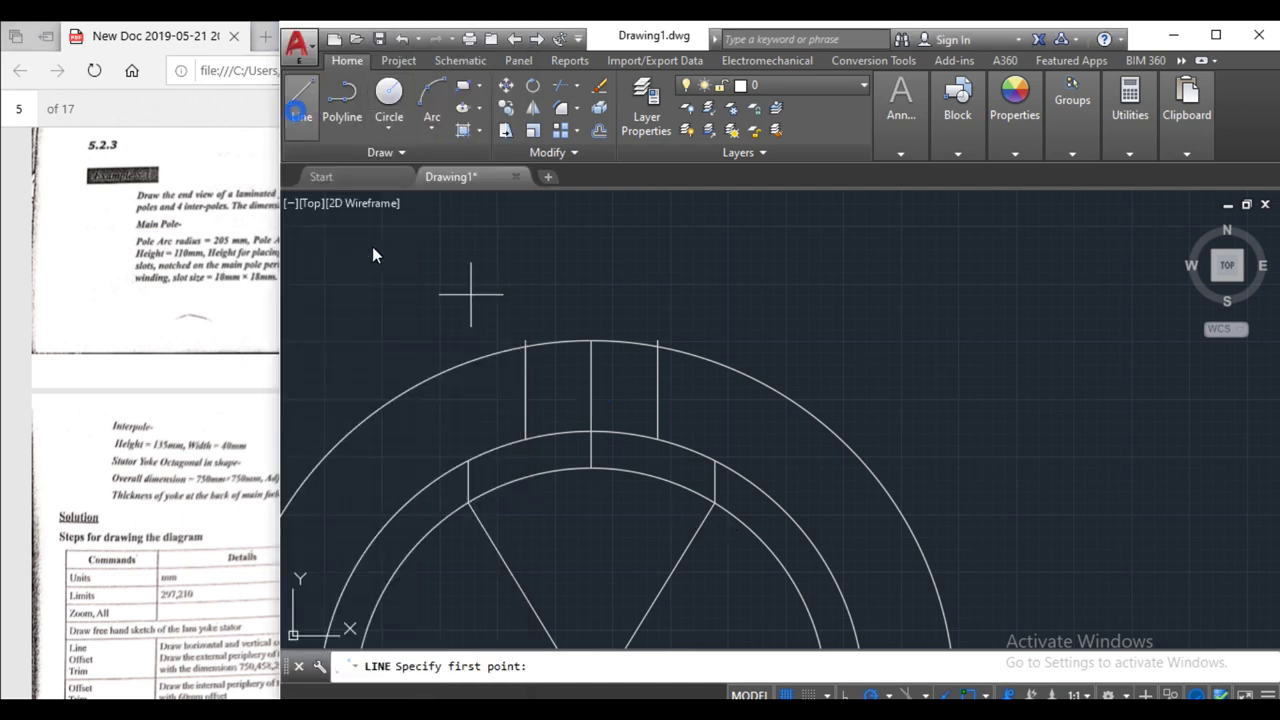
pyautogui.click(594, 471)
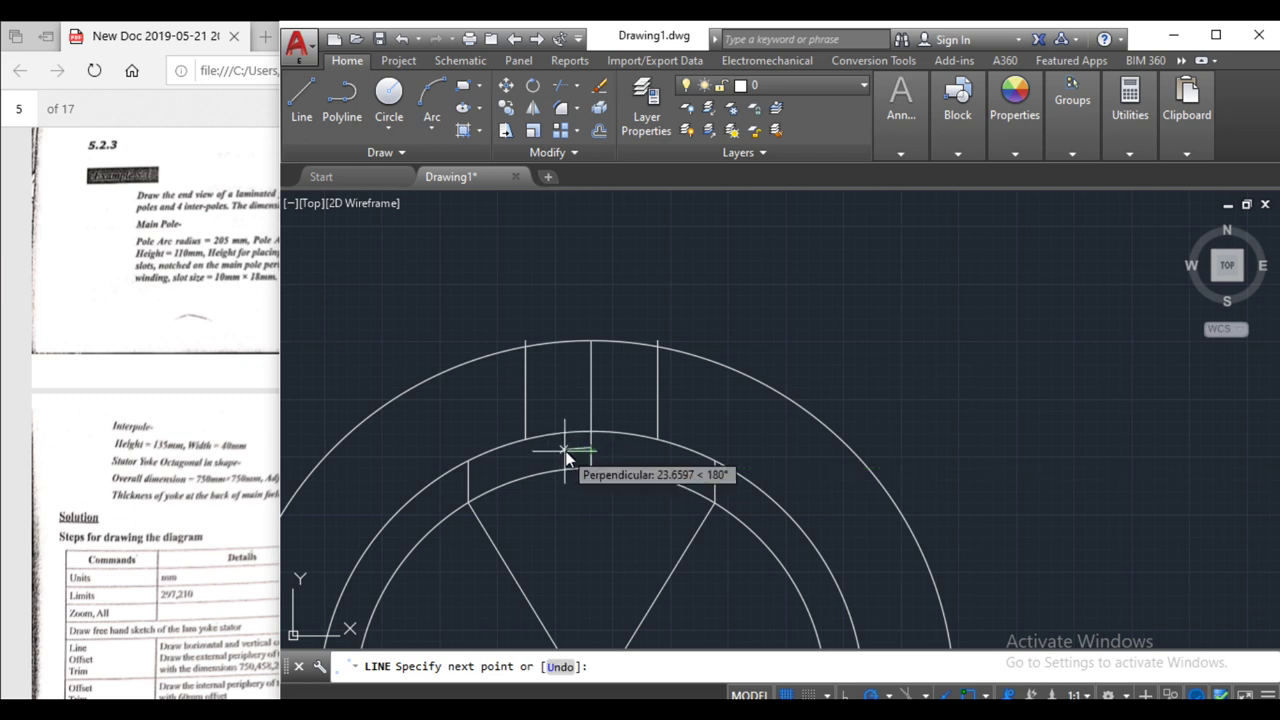
pyautogui.write('1')
pyautogui.press('Return')
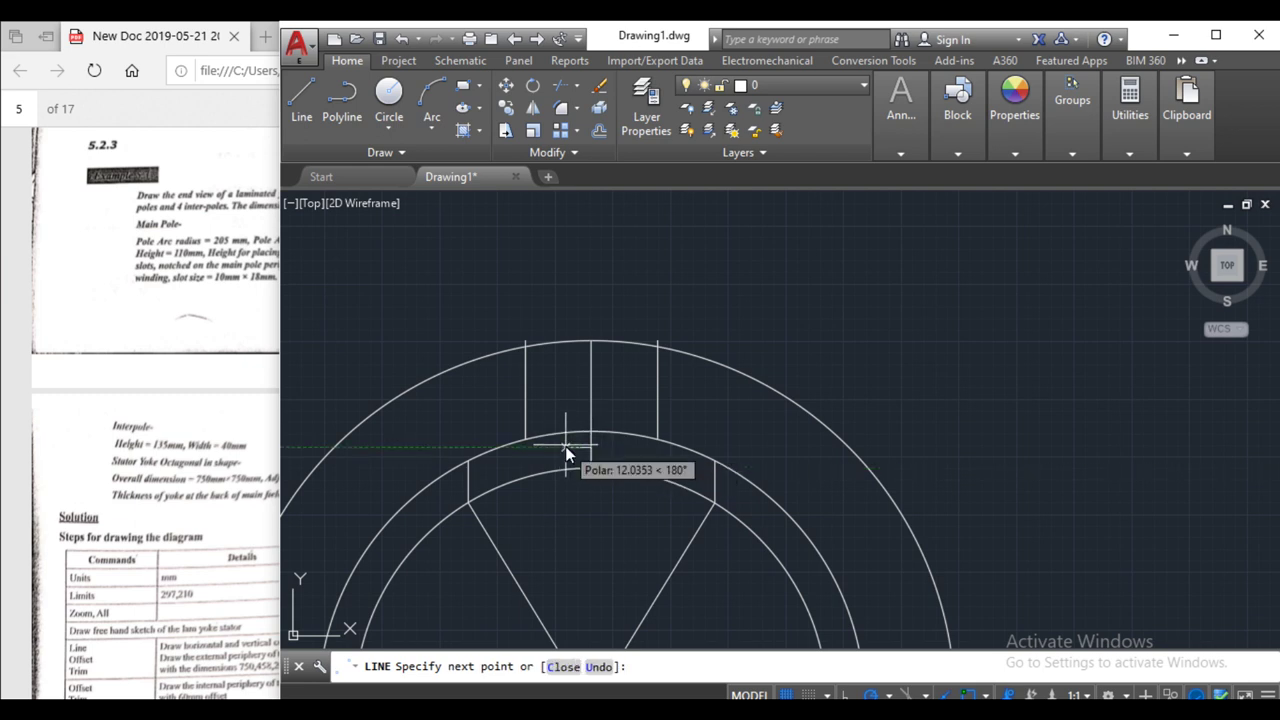
pyautogui.write('u')
pyautogui.press('Return')
pyautogui.write('8')
pyautogui.press('Return')
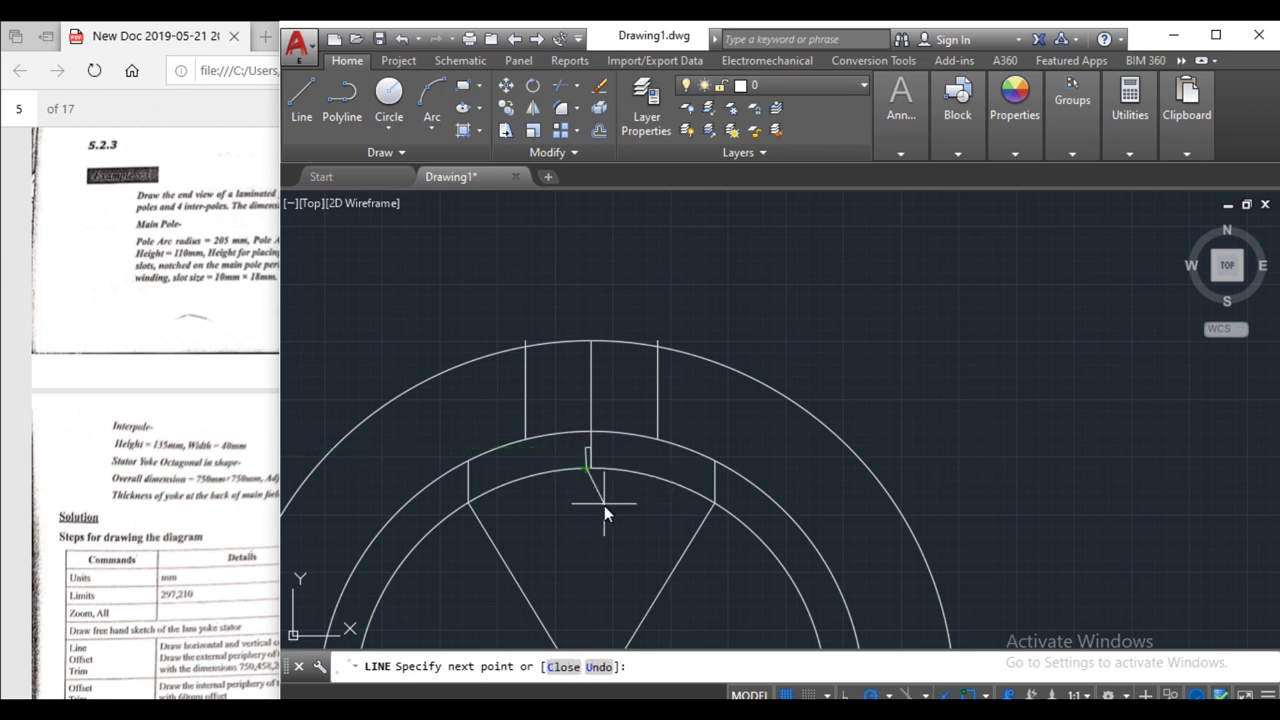
pyautogui.press('Return')
pyautogui.scroll(8, 576, 444)
pyautogui.click(620, 500)
pyautogui.click(555, 472)
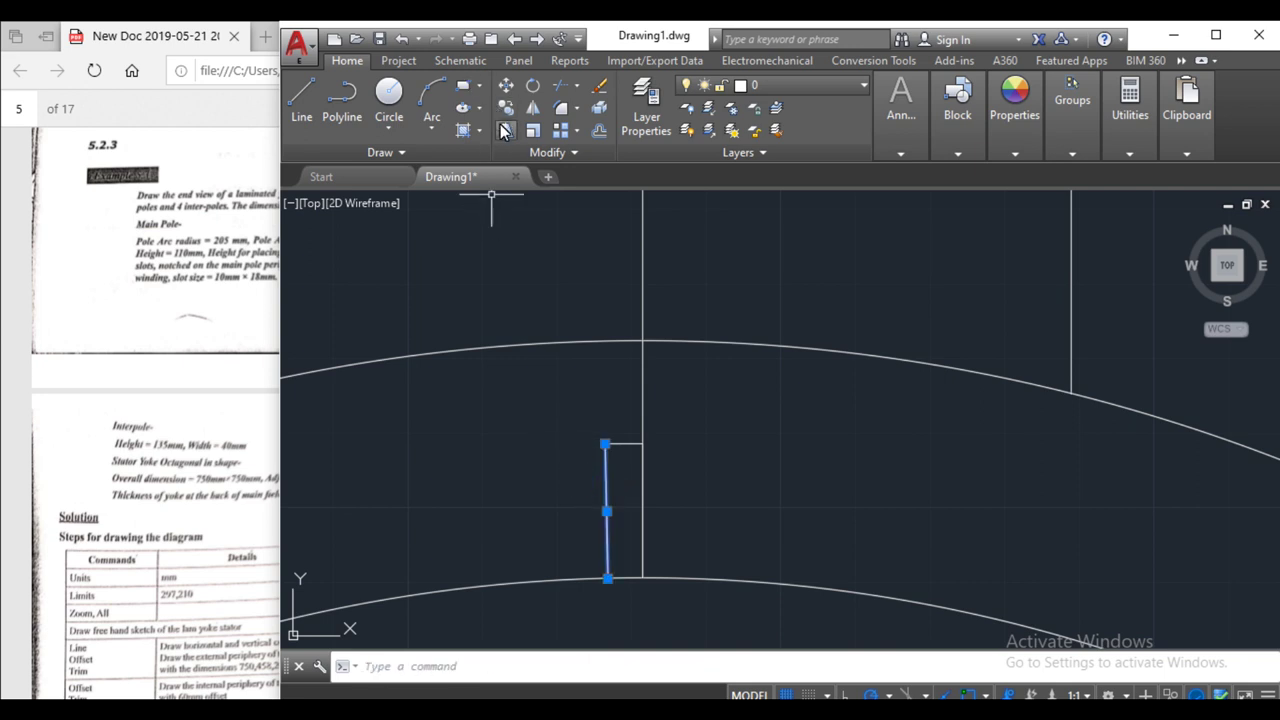
# - Mirror the half-slot lines about the vertical centre line, keeping the originals
pyautogui.click(533, 108)
pyautogui.click(640, 444)
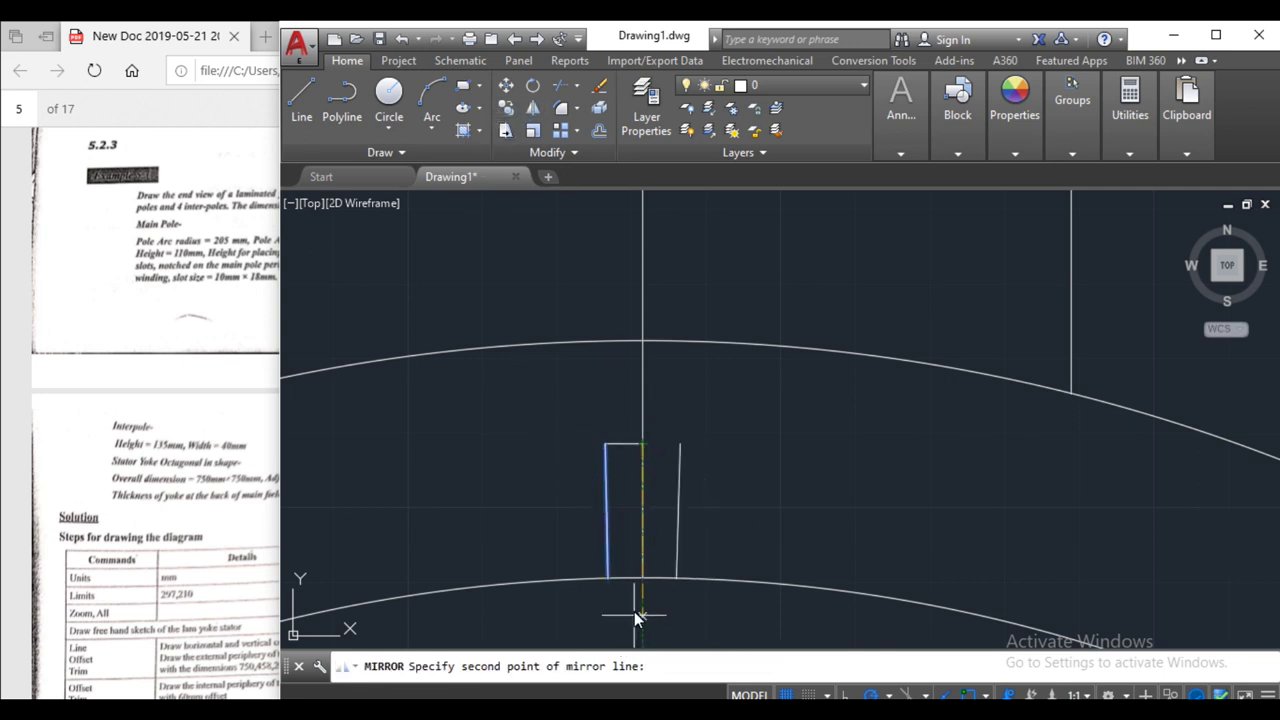
pyautogui.click(628, 452)
pyautogui.press('Return')
pyautogui.press('Return')
pyautogui.click(622, 436)
pyautogui.click(565, 546)
pyautogui.press('Return')
pyautogui.click(641, 450)
pyautogui.click(643, 540)
pyautogui.press('Return')
pyautogui.scroll(-3, 635, 407)
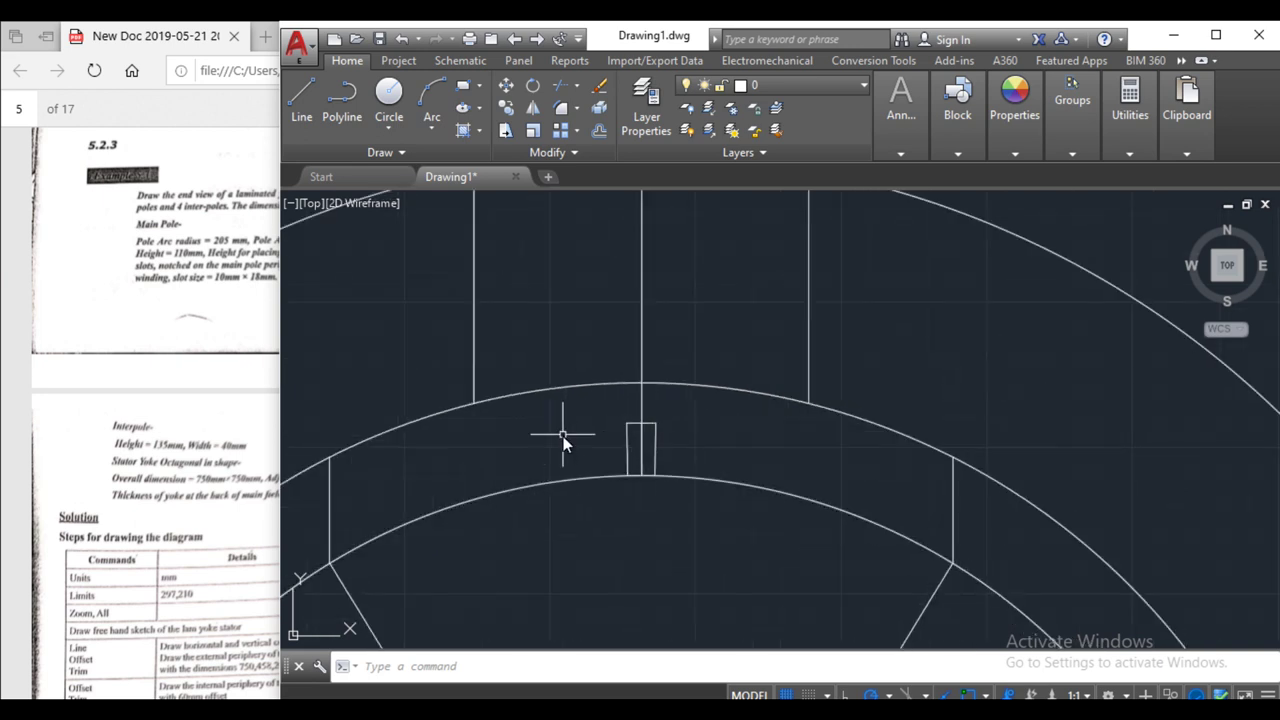
# - Select the complete slot rectangle and bring up the array options
pyautogui.click(614, 434)
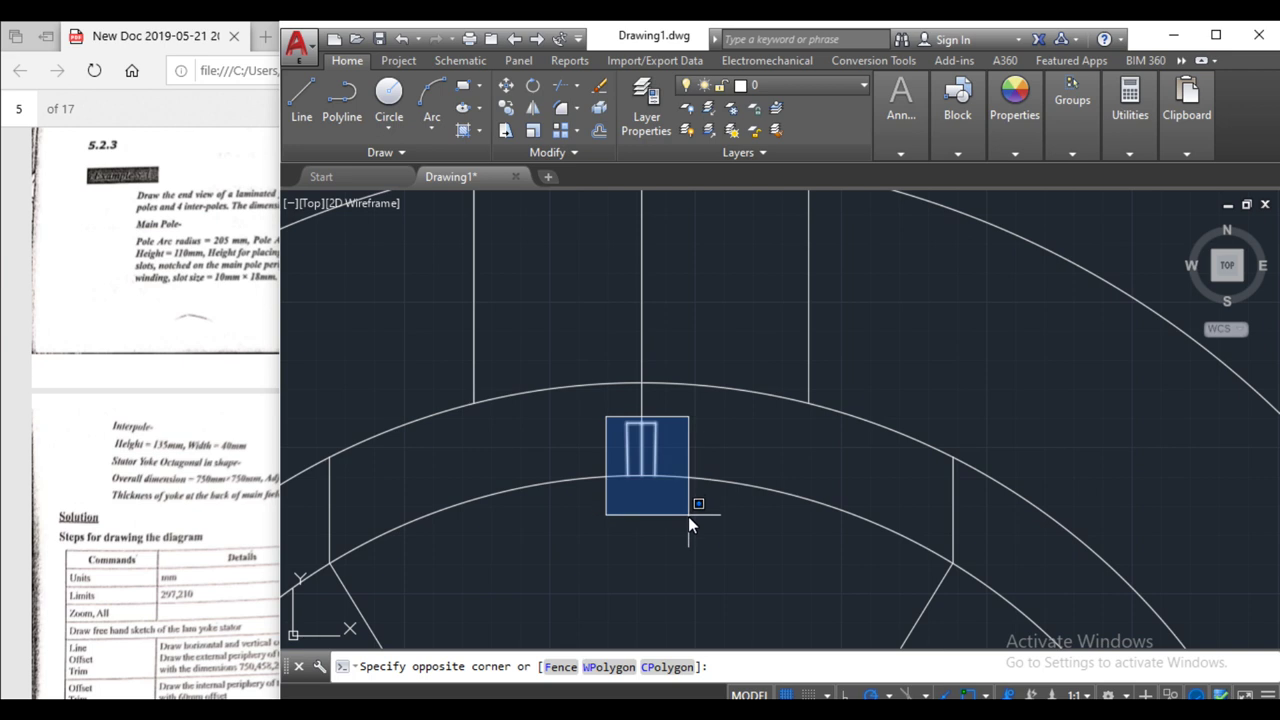
pyautogui.click(688, 516)
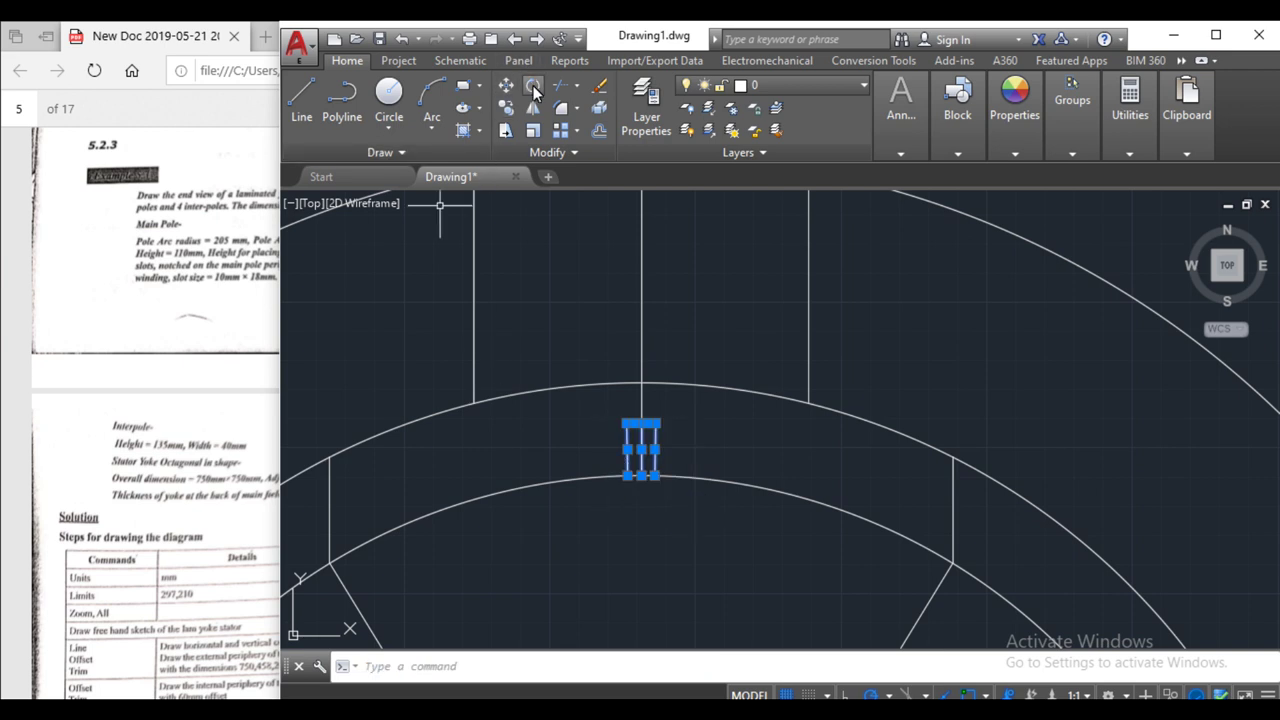
pyautogui.click(506, 108)
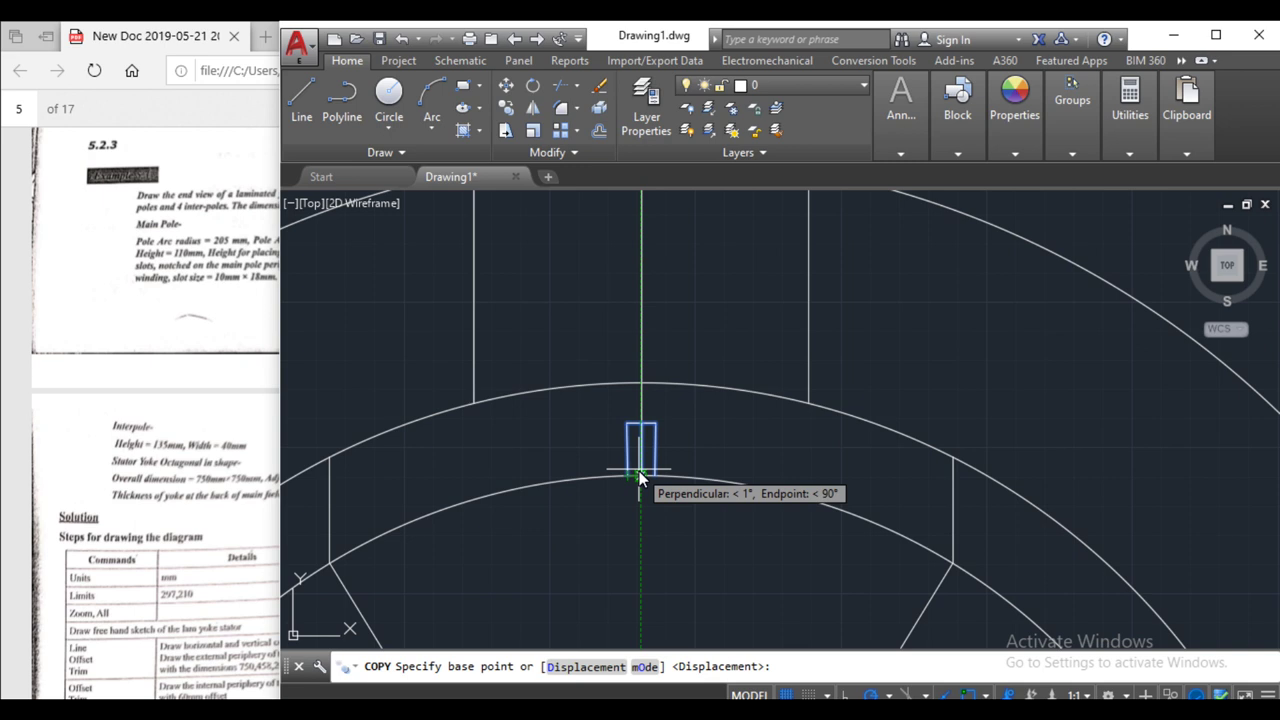
pyautogui.click(575, 132)
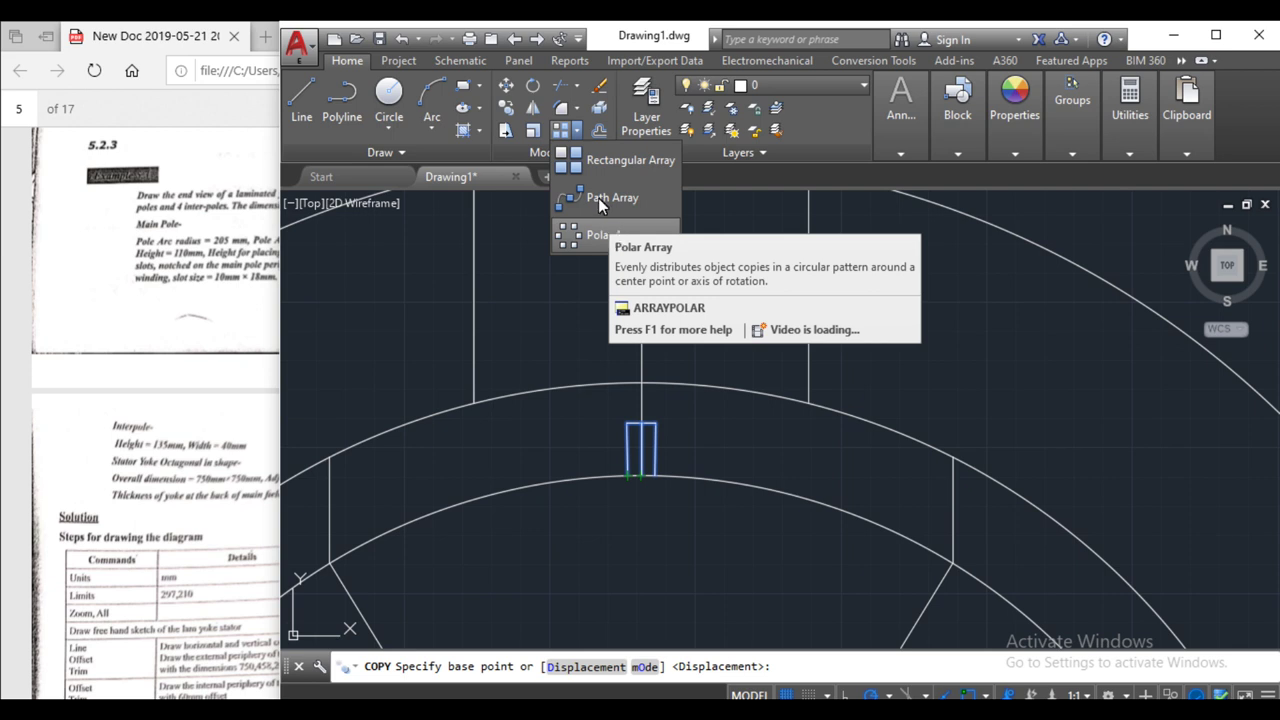
pyautogui.click(603, 200)
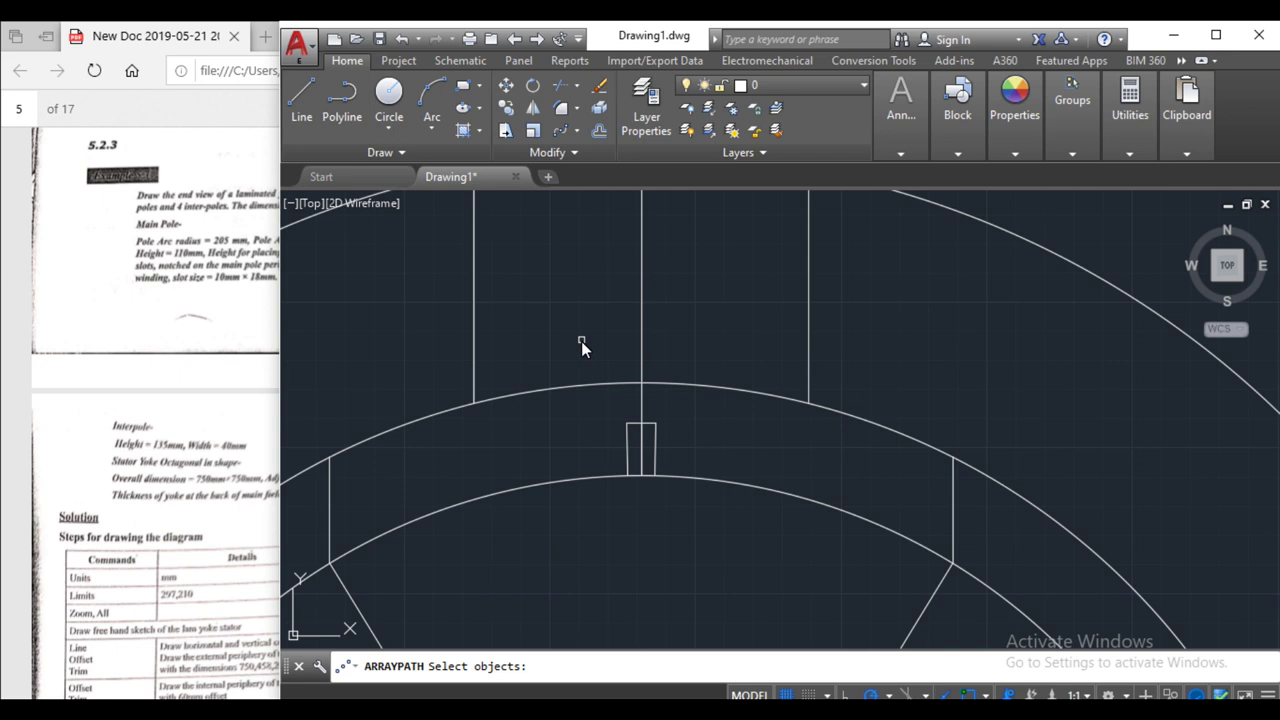
pyautogui.click(688, 449)
pyautogui.click(647, 408)
pyautogui.click(629, 426)
pyautogui.click(561, 369)
pyautogui.press('Return')
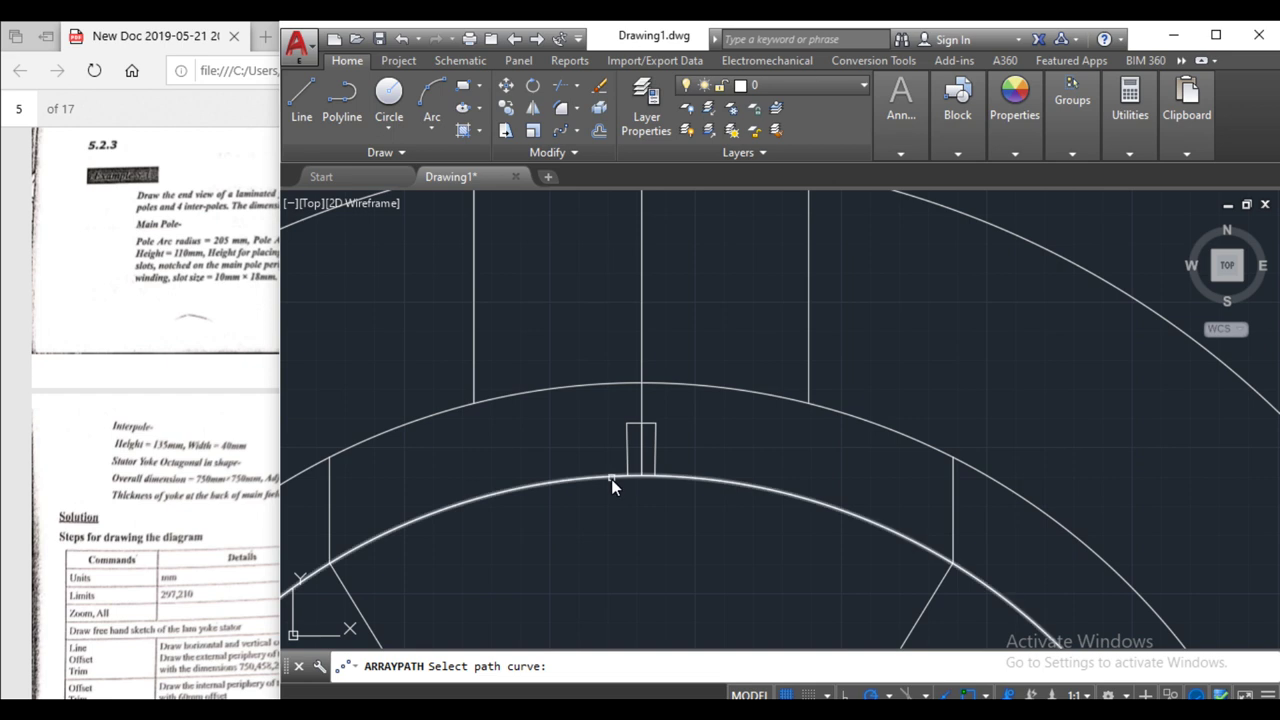
pyautogui.click(611, 479)
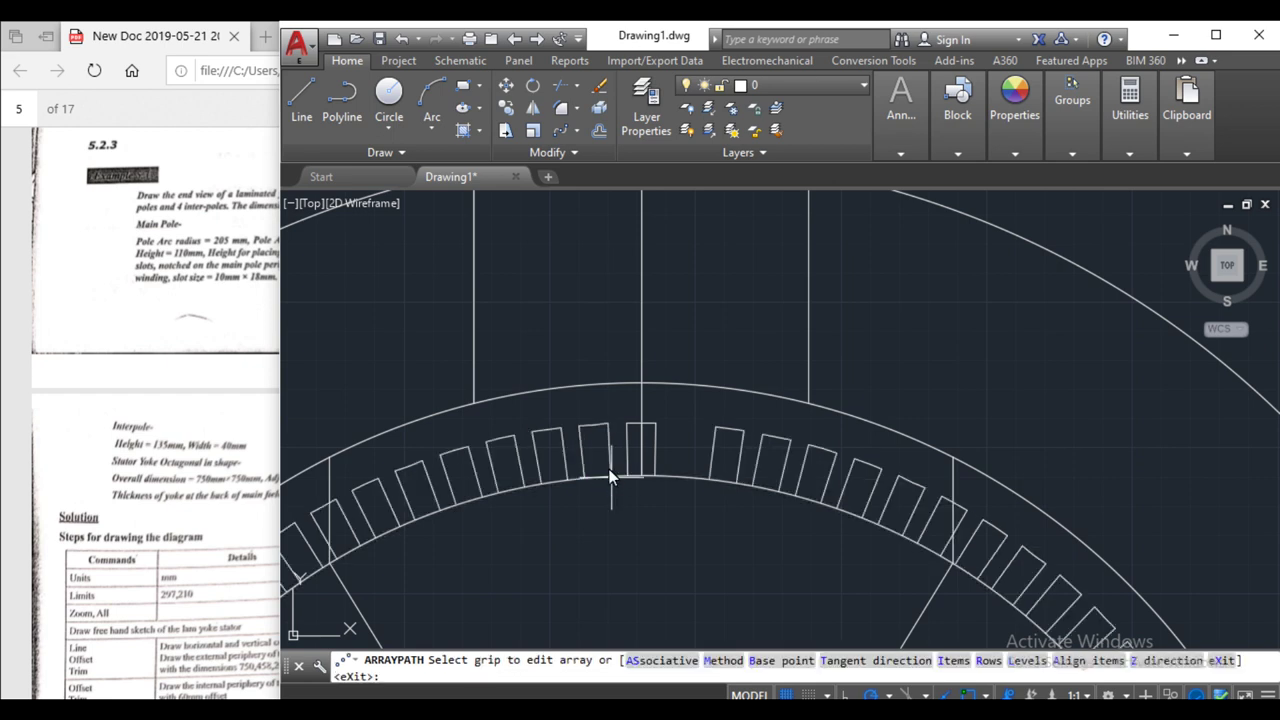
pyautogui.scroll(-2, 609, 469)
pyautogui.scroll(-1, 640, 468)
pyautogui.scroll(1, 677, 445)
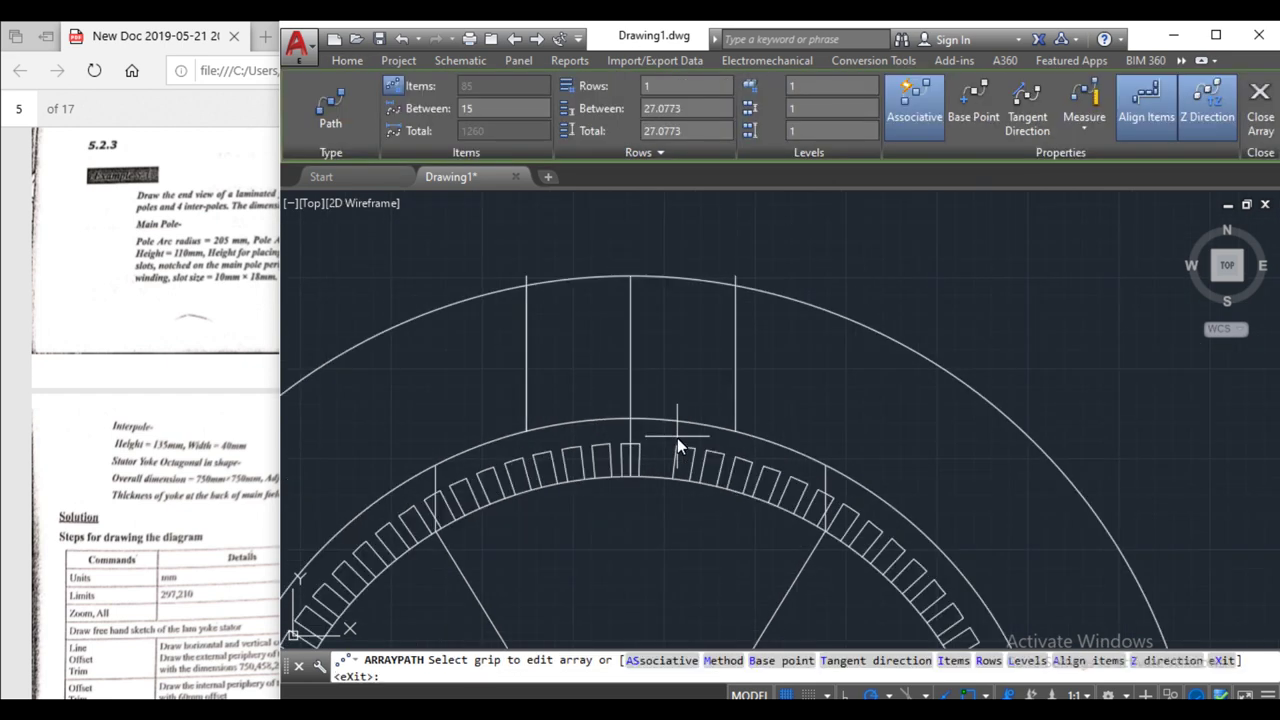
pyautogui.press('Return')
pyautogui.hotkey('ctrl', 'z')
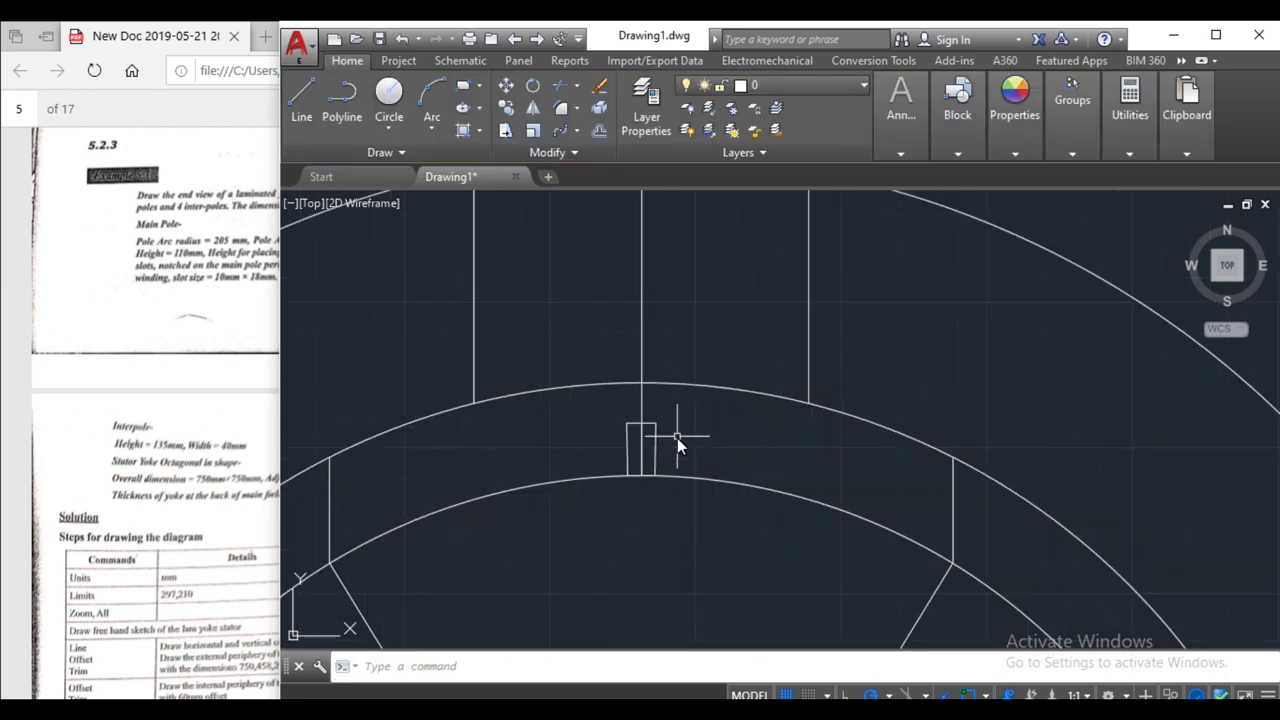
pyautogui.scroll(-2, 677, 438)
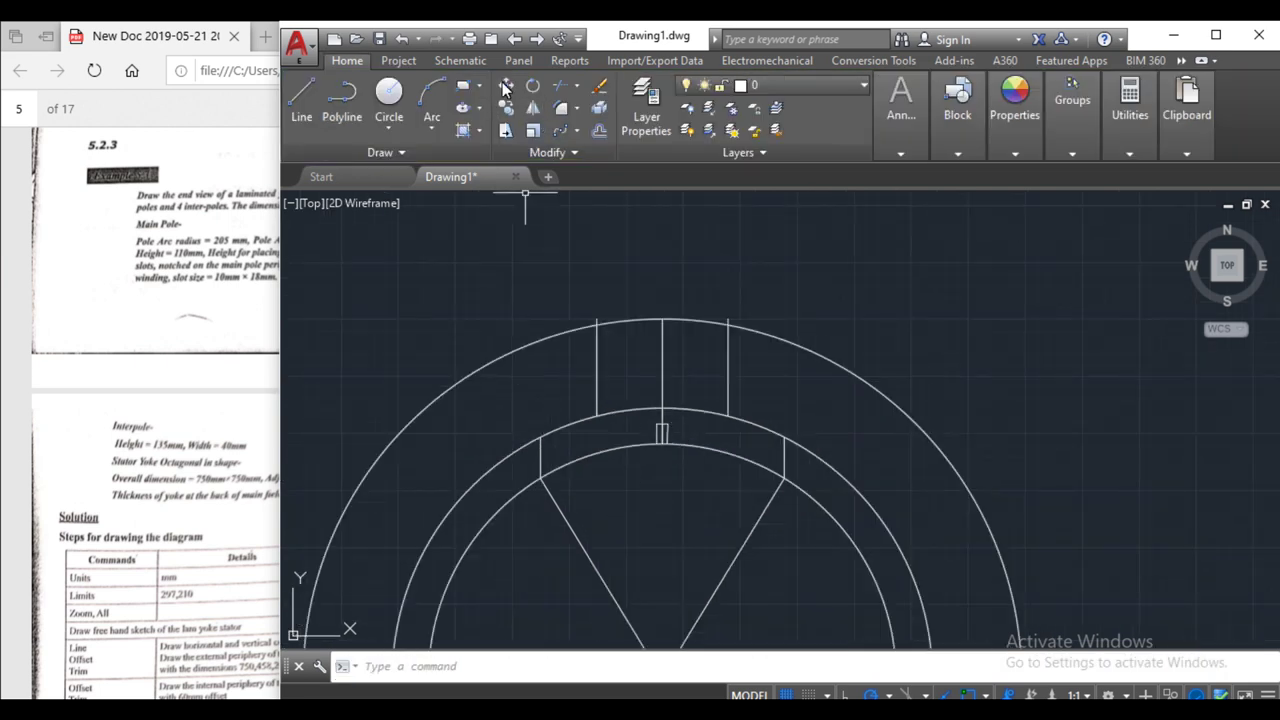
# - Trim the short left and right pole side lines back at the pole arcs
pyautogui.click(561, 85)
pyautogui.click(540, 462)
pyautogui.click(785, 457)
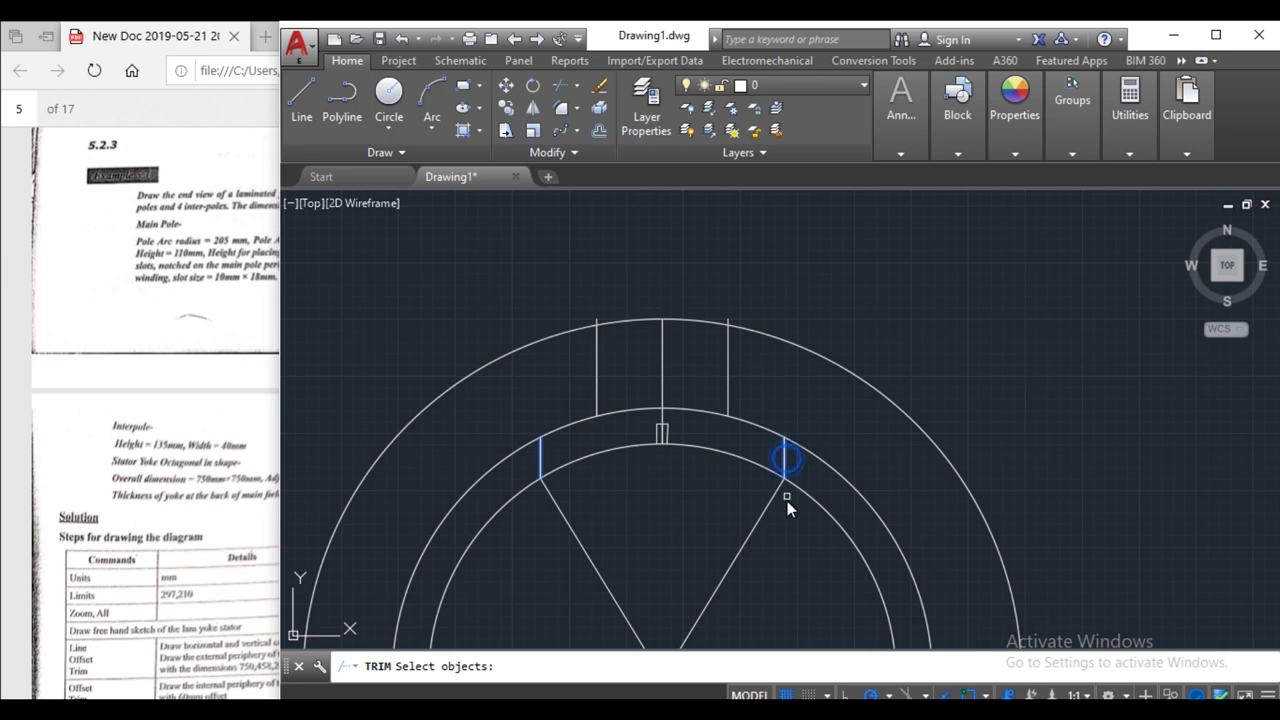
pyautogui.rightClick(810, 502)
pyautogui.press('Escape')
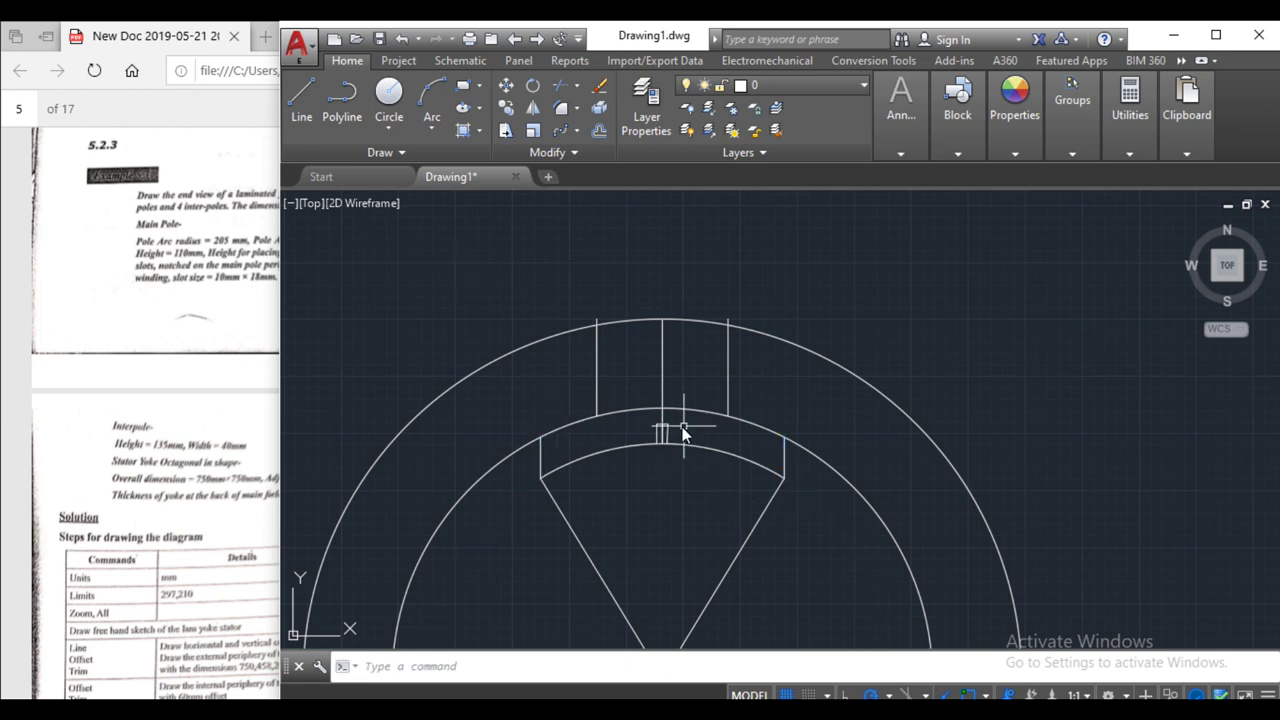
# - Copy the pole-arc circle and its slot to the right of the stator, then select the copied slot
pyautogui.scroll(2, 843, 580)
pyautogui.click(531, 320)
pyautogui.click(631, 430)
pyautogui.click(886, 488)
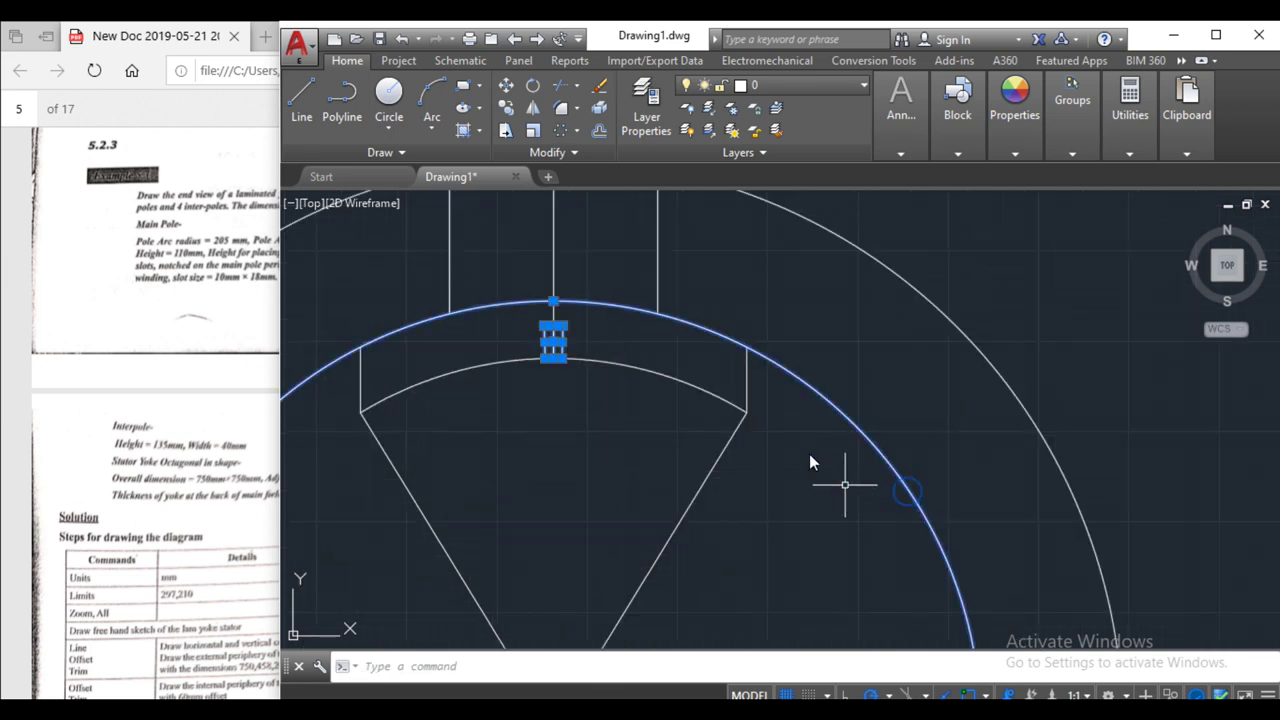
pyautogui.scroll(-6, 850, 470)
pyautogui.scroll(4, 880, 450)
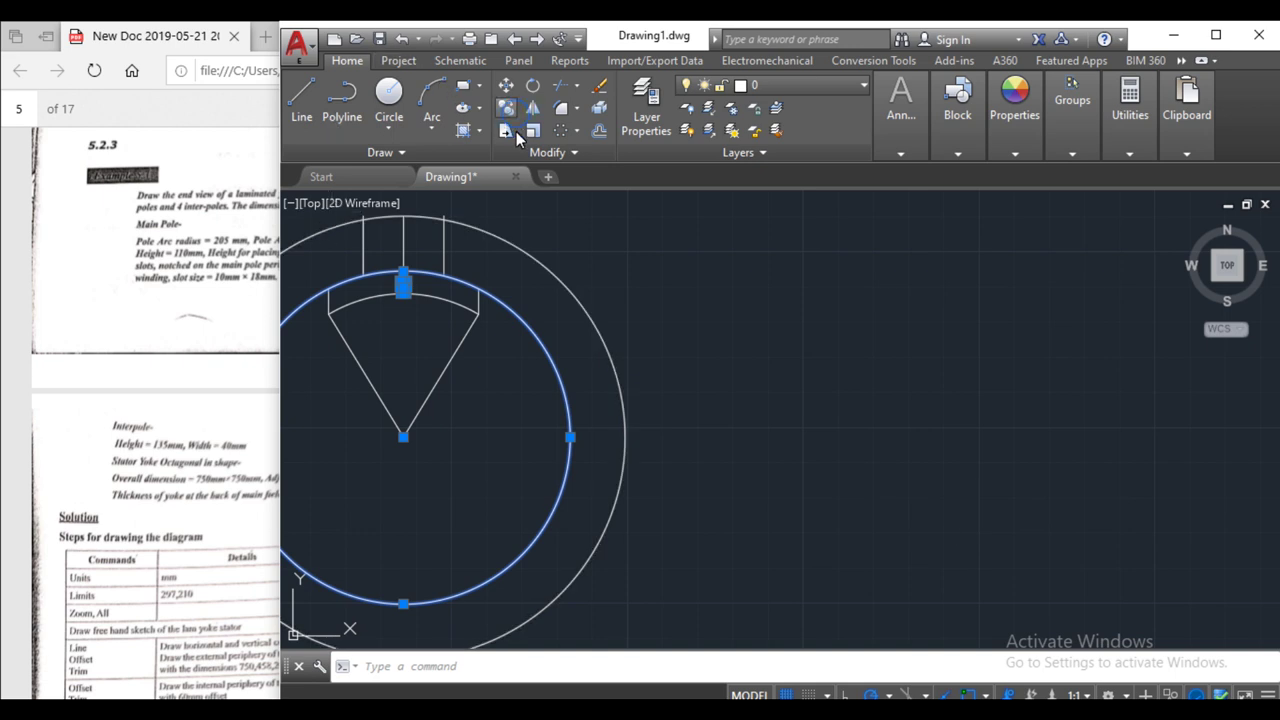
pyautogui.click(506, 108)
pyautogui.click(405, 437)
pyautogui.click(921, 437)
pyautogui.press('Return')
pyautogui.click(898, 277)
pyautogui.click(967, 321)
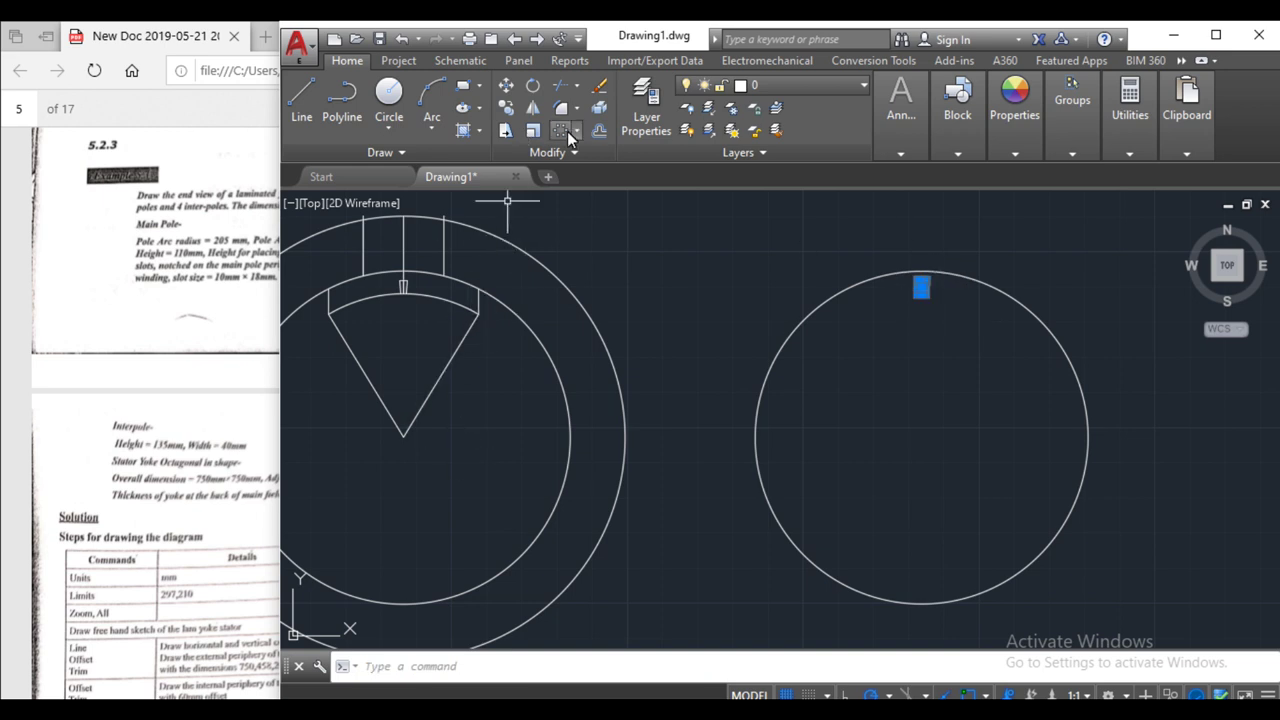
# - Rotate the copied slot about the circle's centre so it sits slightly left of the top
pyautogui.click(533, 85)
pyautogui.click(922, 437)
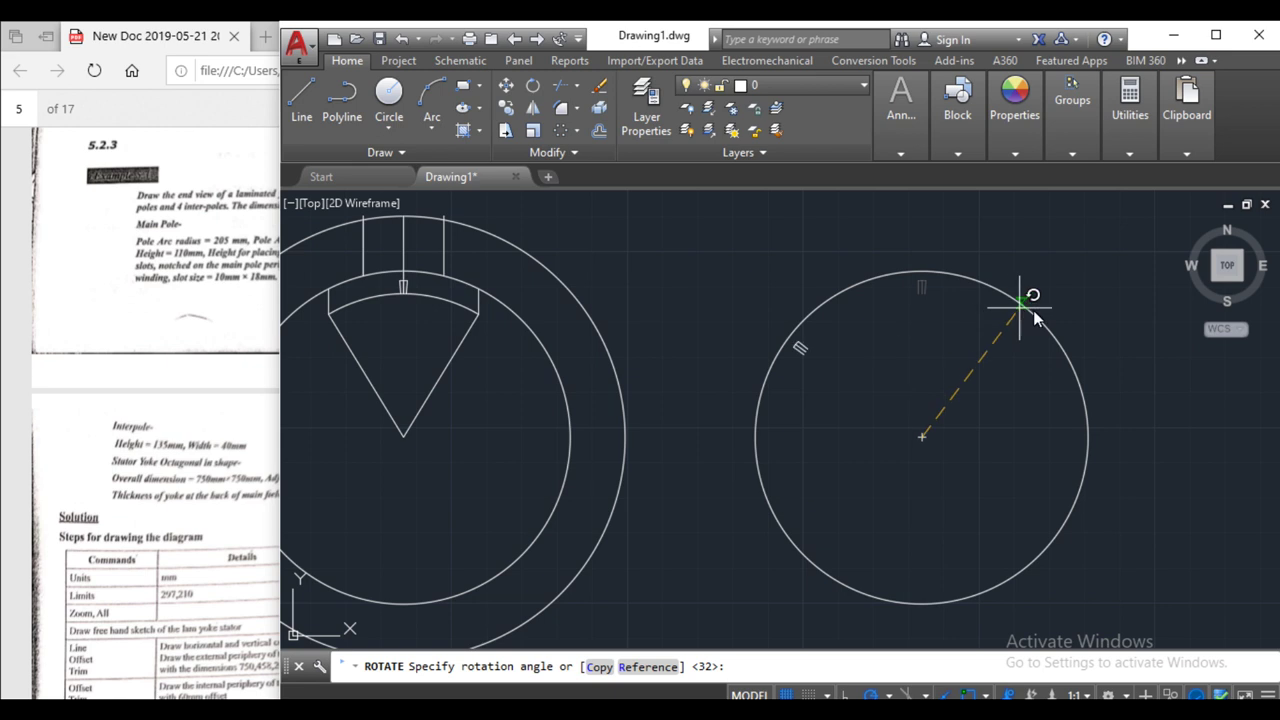
pyautogui.click(1165, 420)
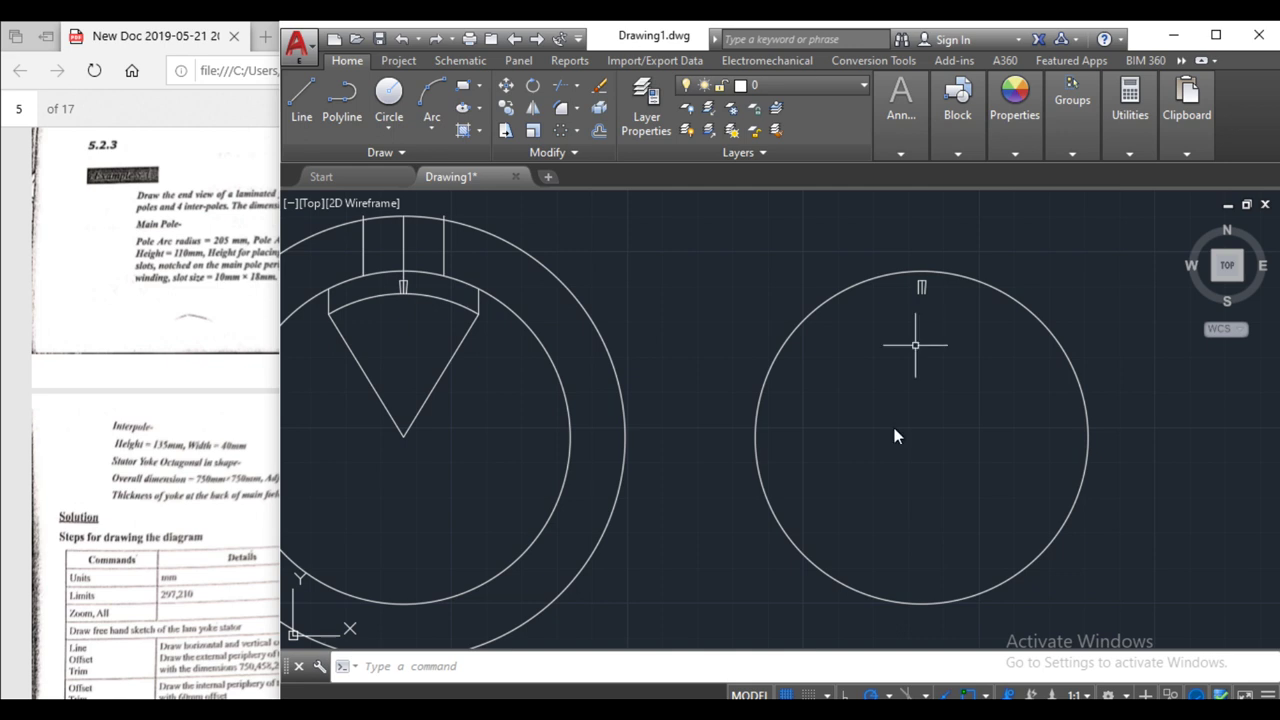
pyautogui.click(911, 274)
pyautogui.click(935, 322)
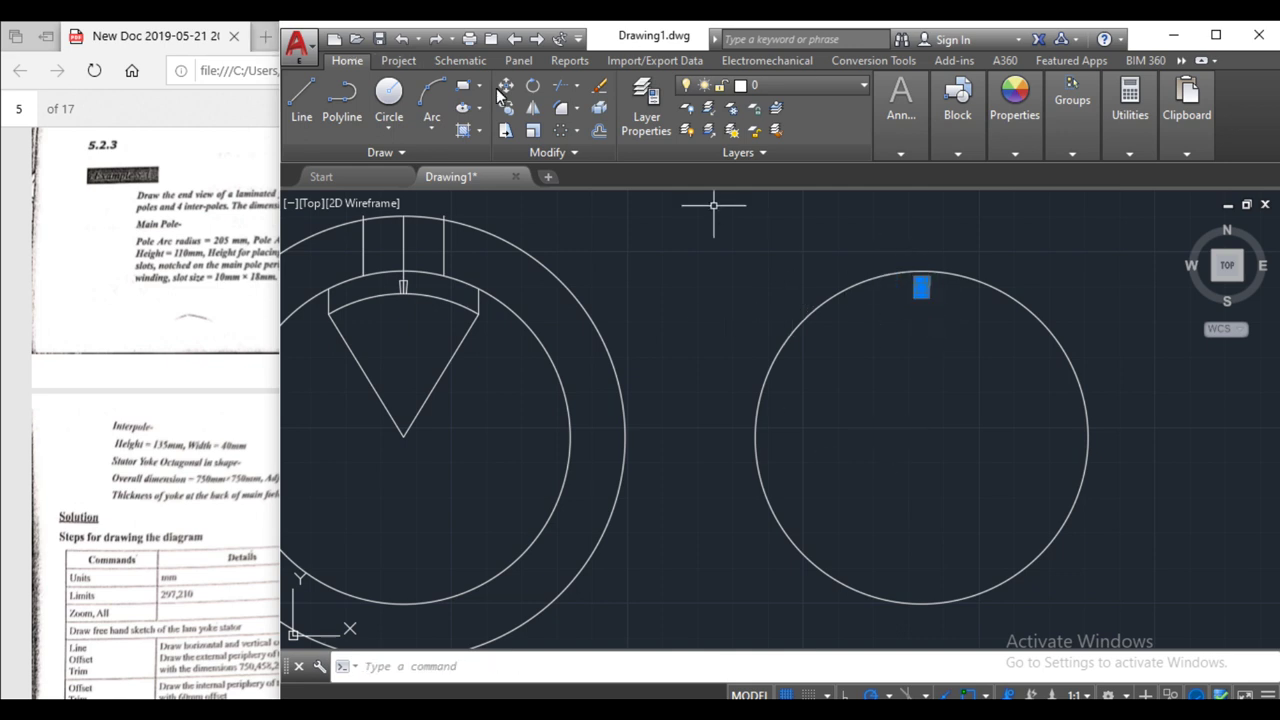
pyautogui.click(533, 85)
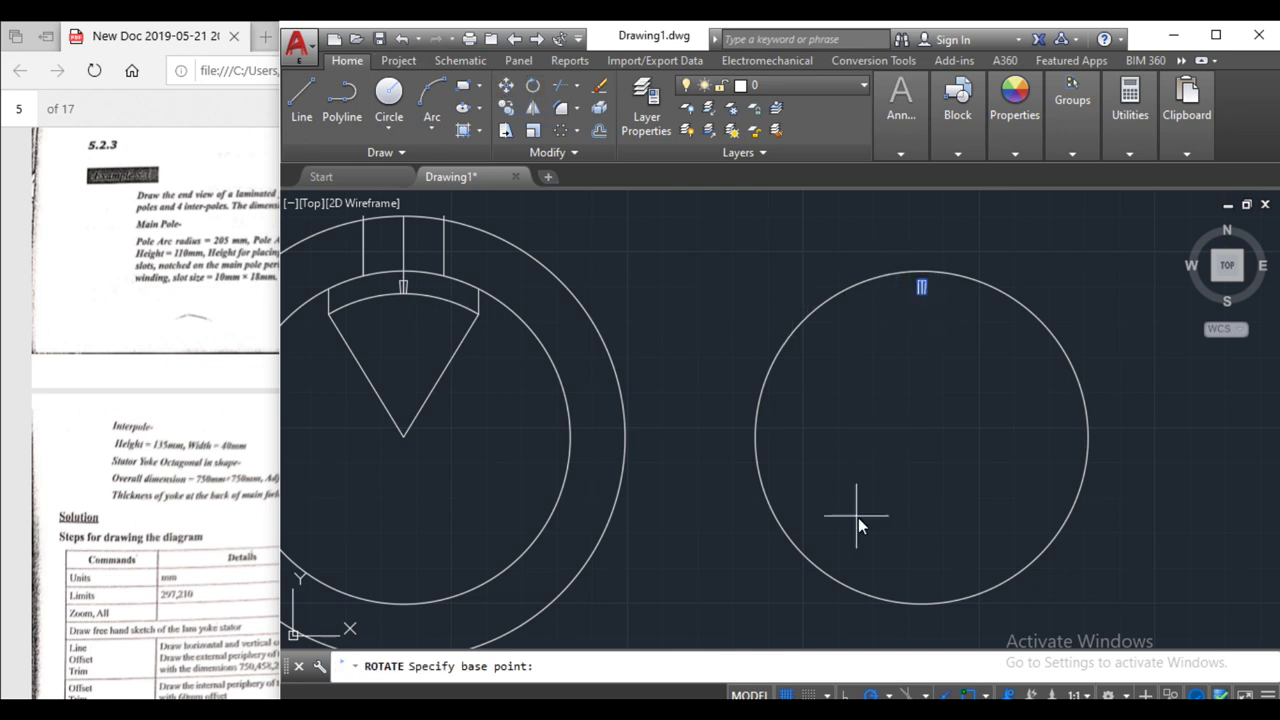
pyautogui.click(911, 437)
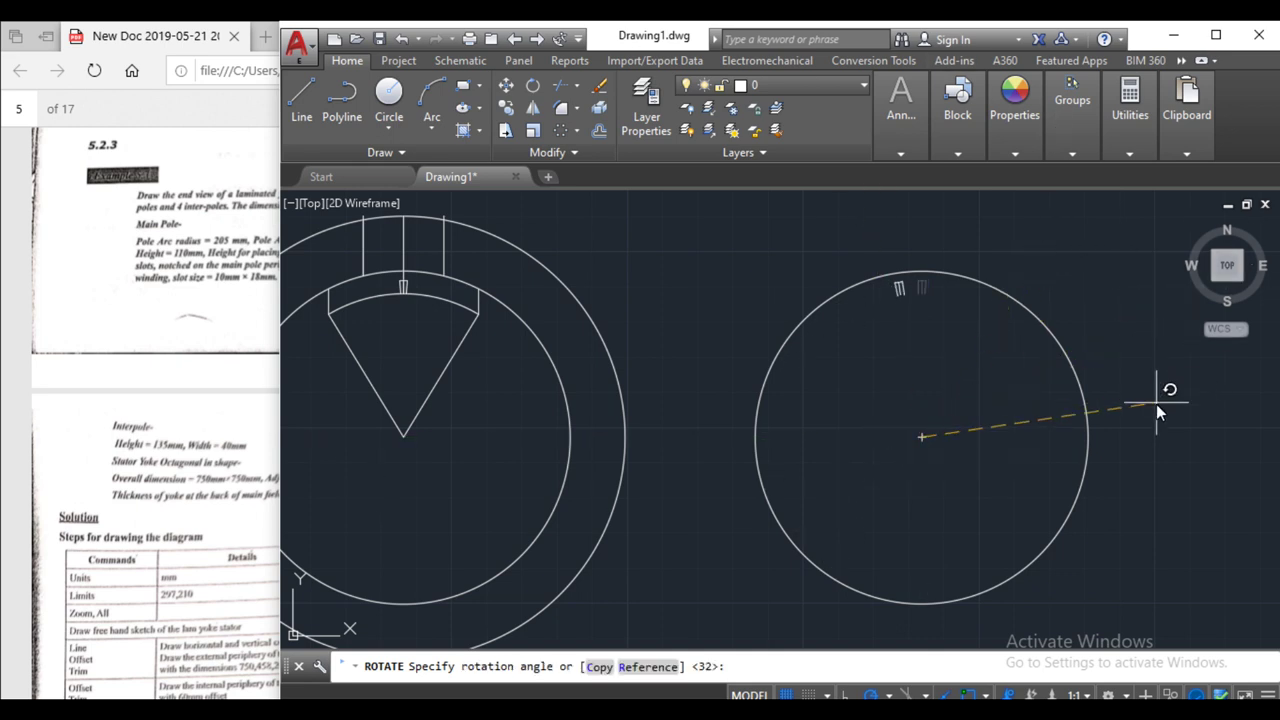
pyautogui.write('9')
pyautogui.press('Return')
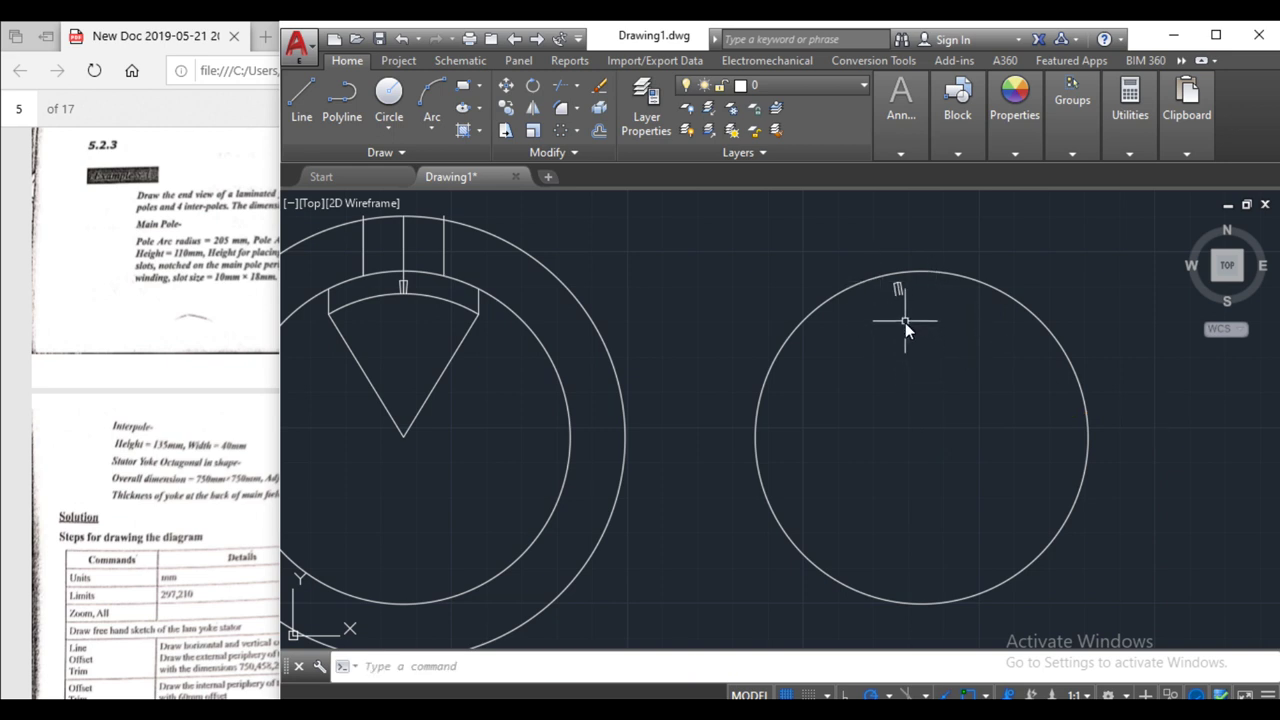
pyautogui.click(301, 100)
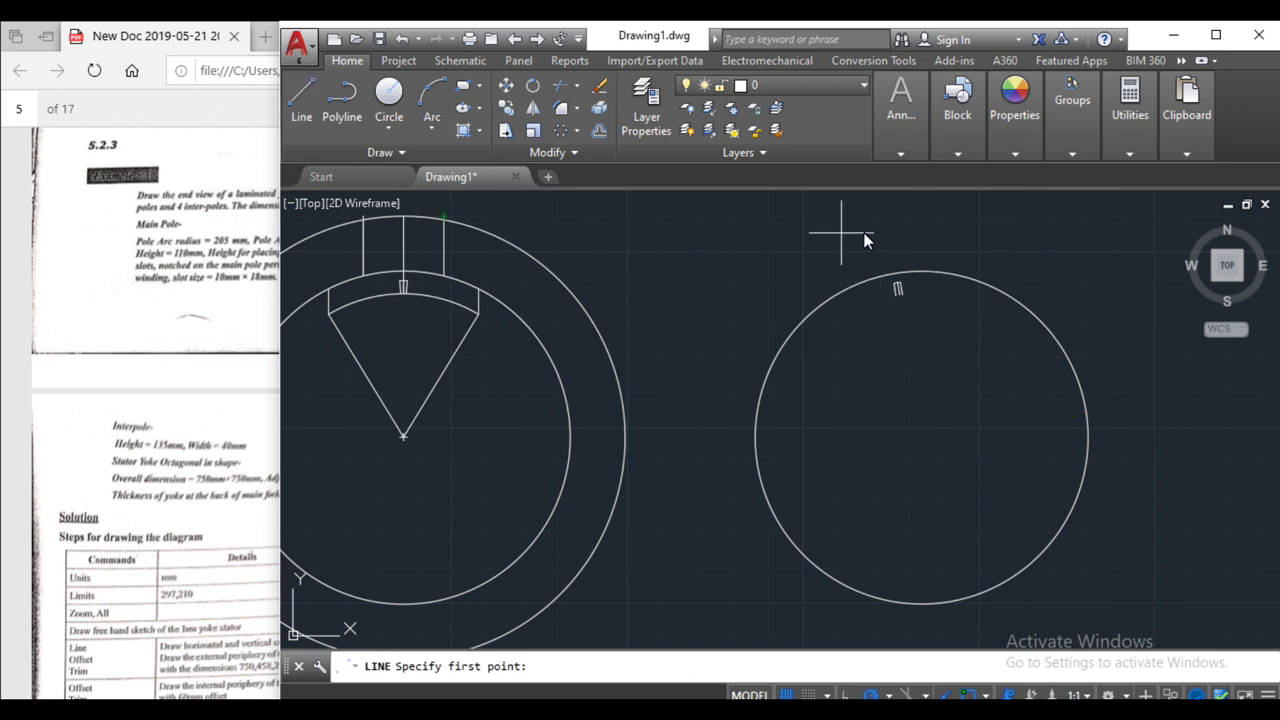
# - Draw a vertical centre line on the copied circle and add a rotated slot copied from the main pole
pyautogui.click(922, 271)
pyautogui.click(922, 437)
pyautogui.press('Return')
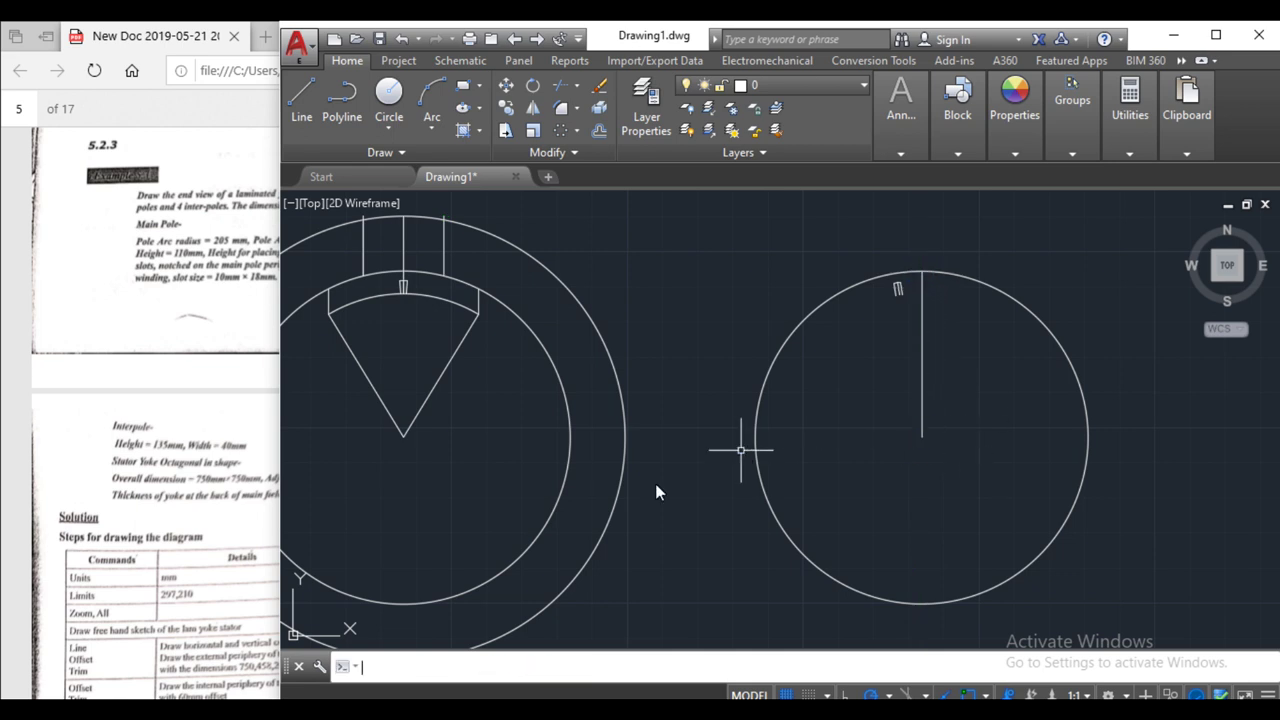
pyautogui.click(372, 268)
pyautogui.click(419, 314)
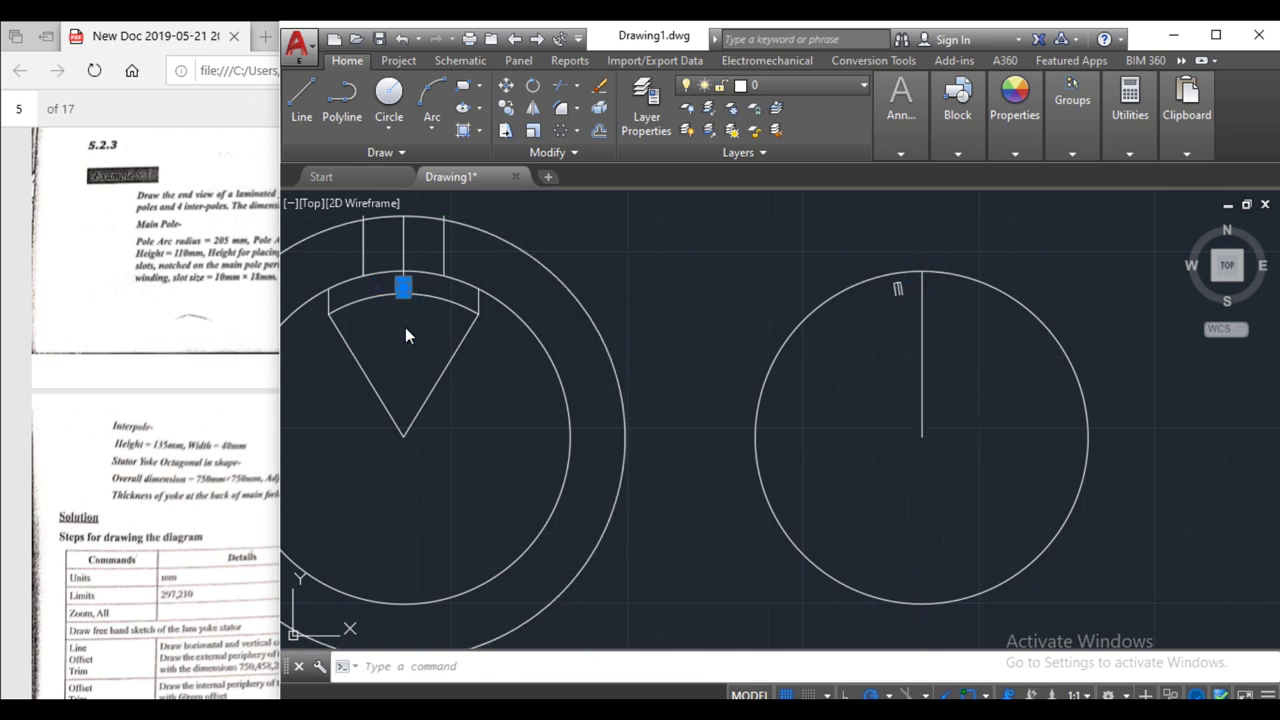
pyautogui.click(507, 107)
pyautogui.click(403, 437)
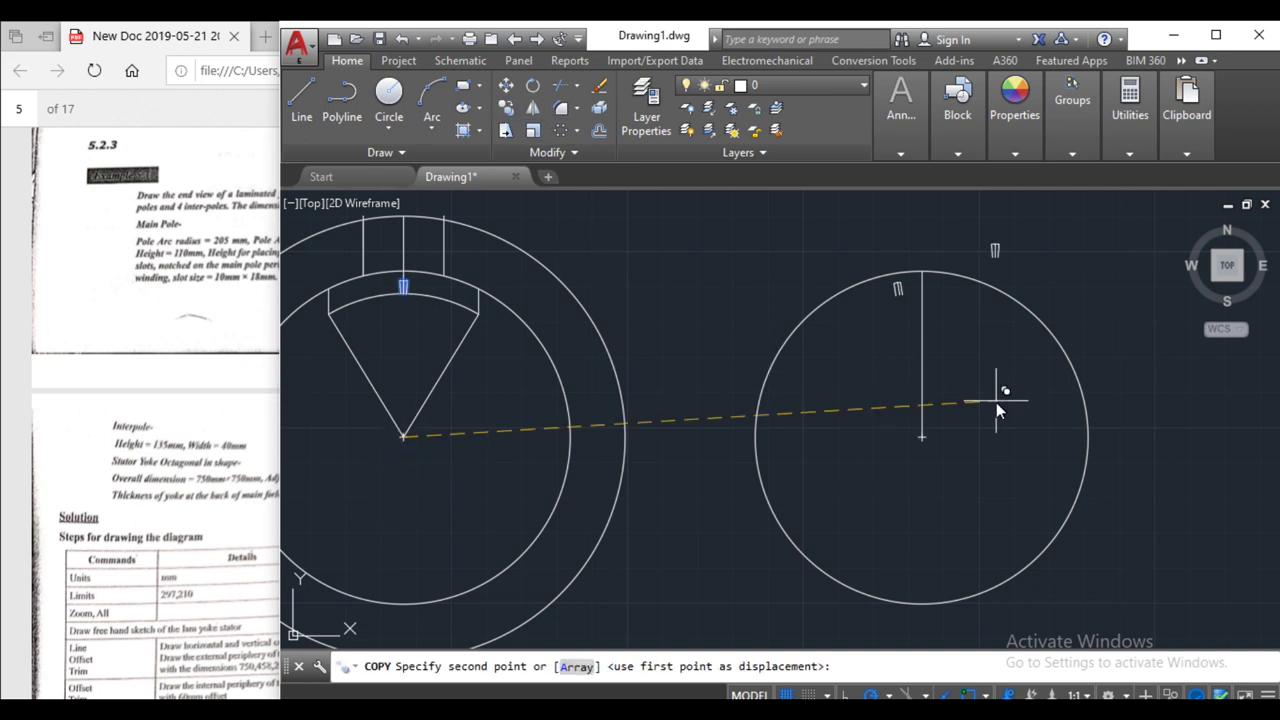
pyautogui.click(928, 439)
pyautogui.press('Return')
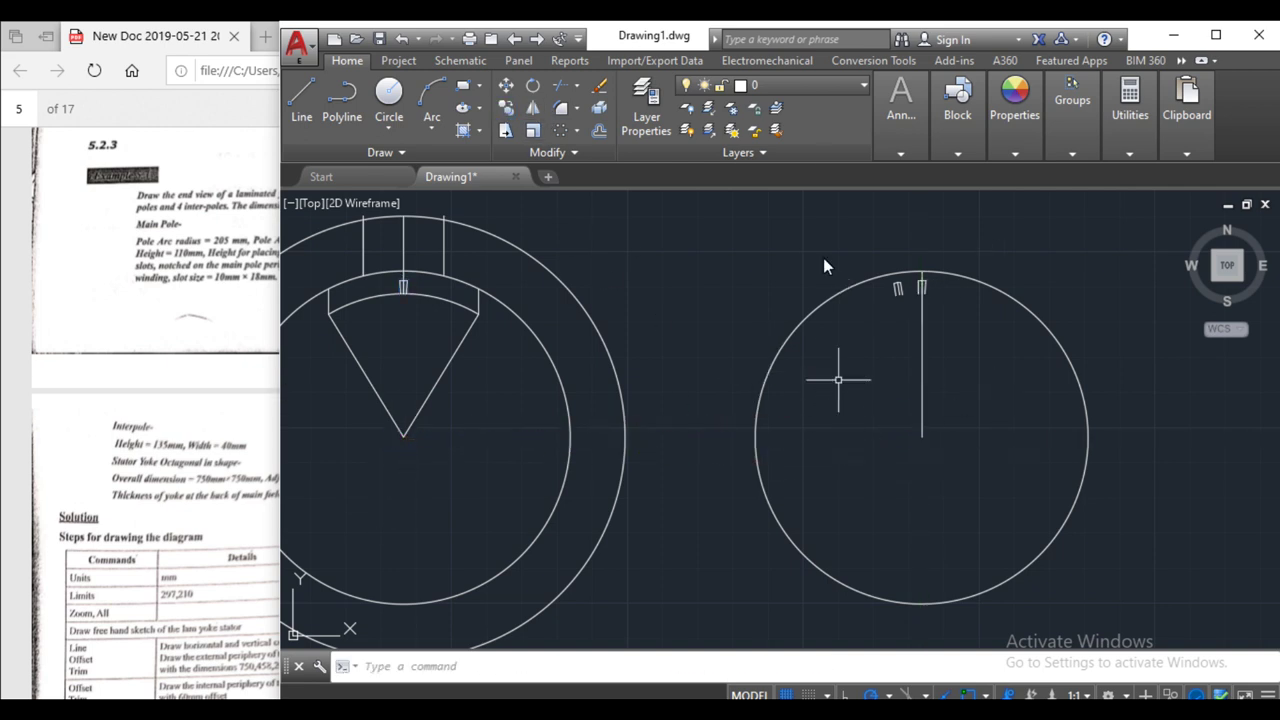
pyautogui.click(920, 266)
pyautogui.click(960, 300)
pyautogui.click(533, 85)
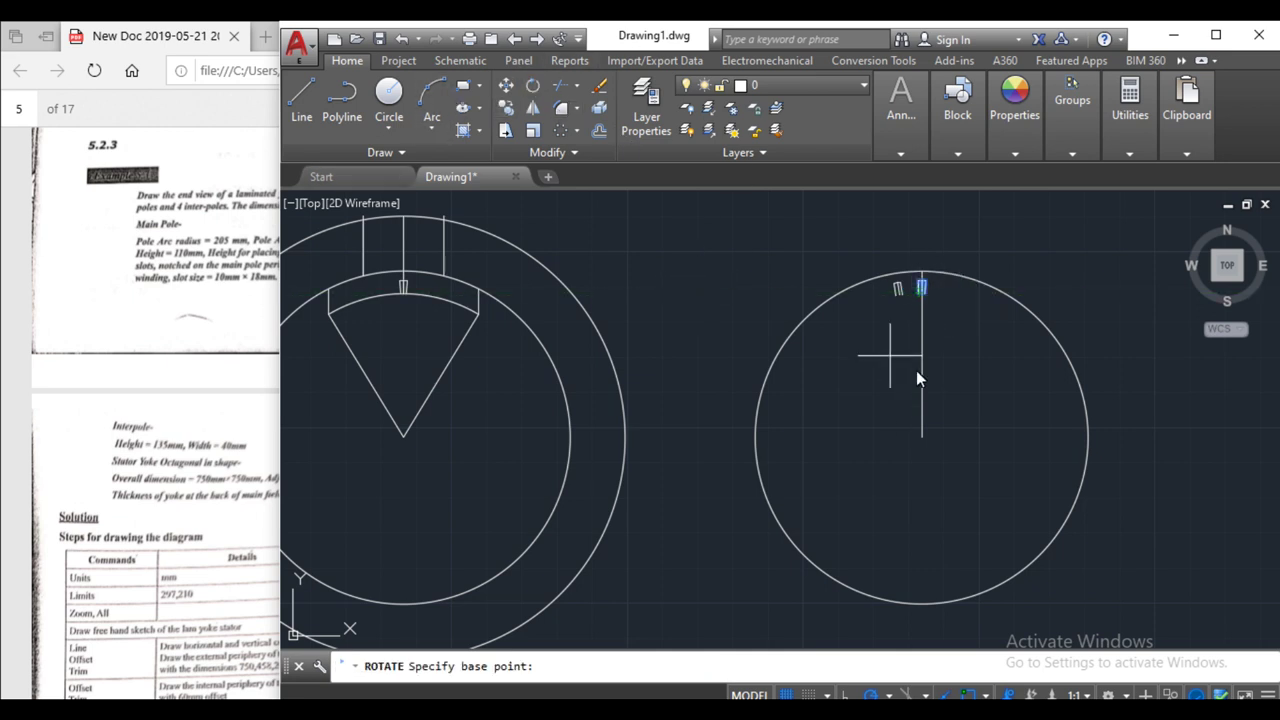
pyautogui.click(932, 436)
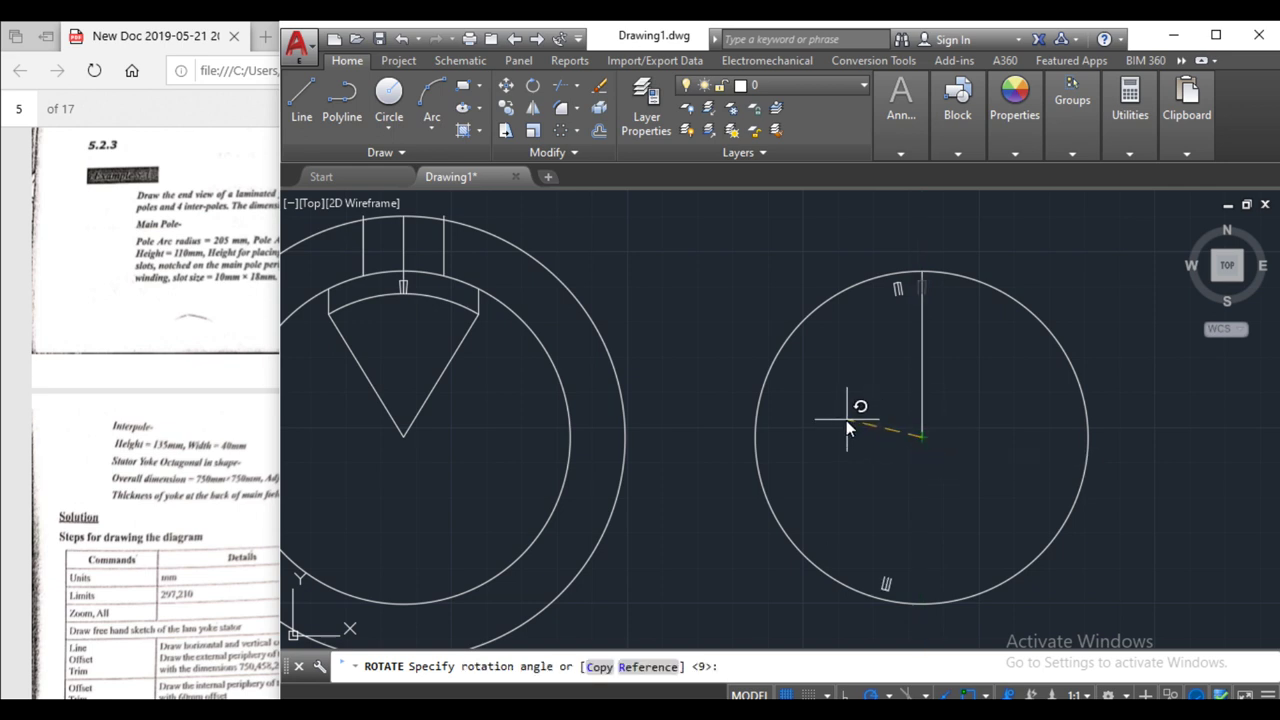
pyautogui.write('18')
pyautogui.press('Return')
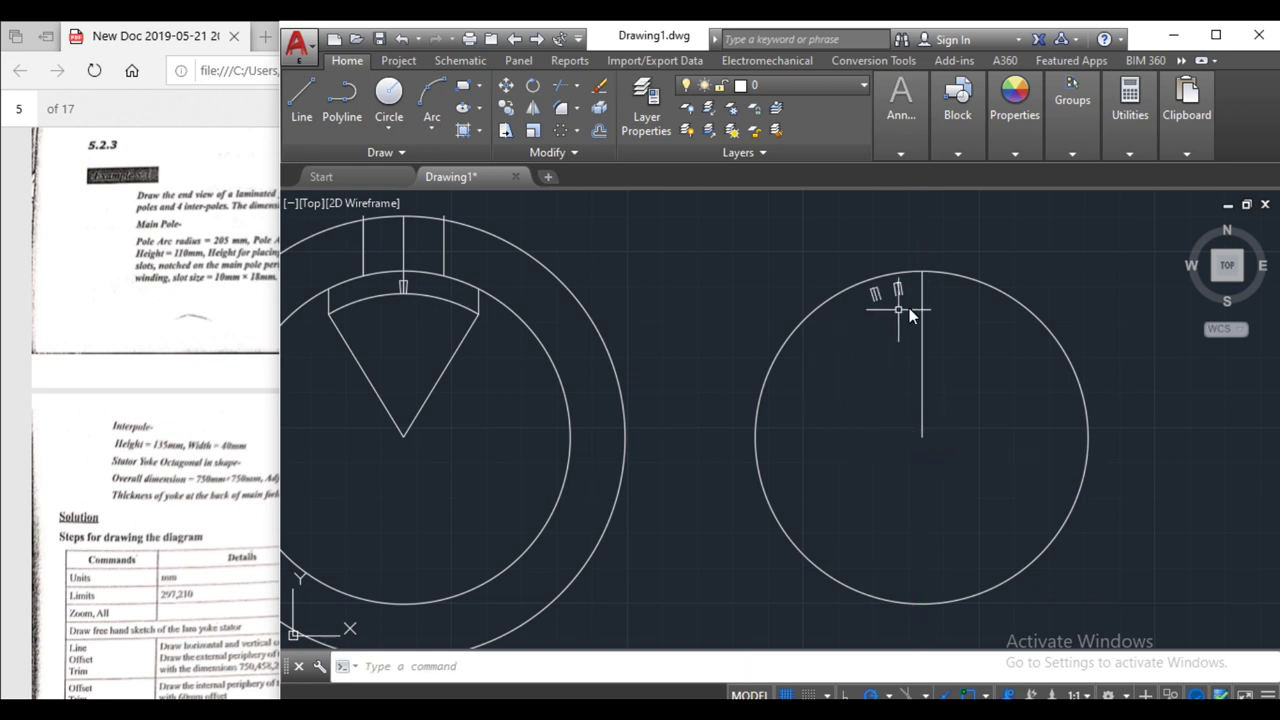
# - Copy another main-pole slot onto the circle and rotate it 7 degrees about the centre
pyautogui.click(388, 279)
pyautogui.click(478, 360)
pyautogui.click(506, 108)
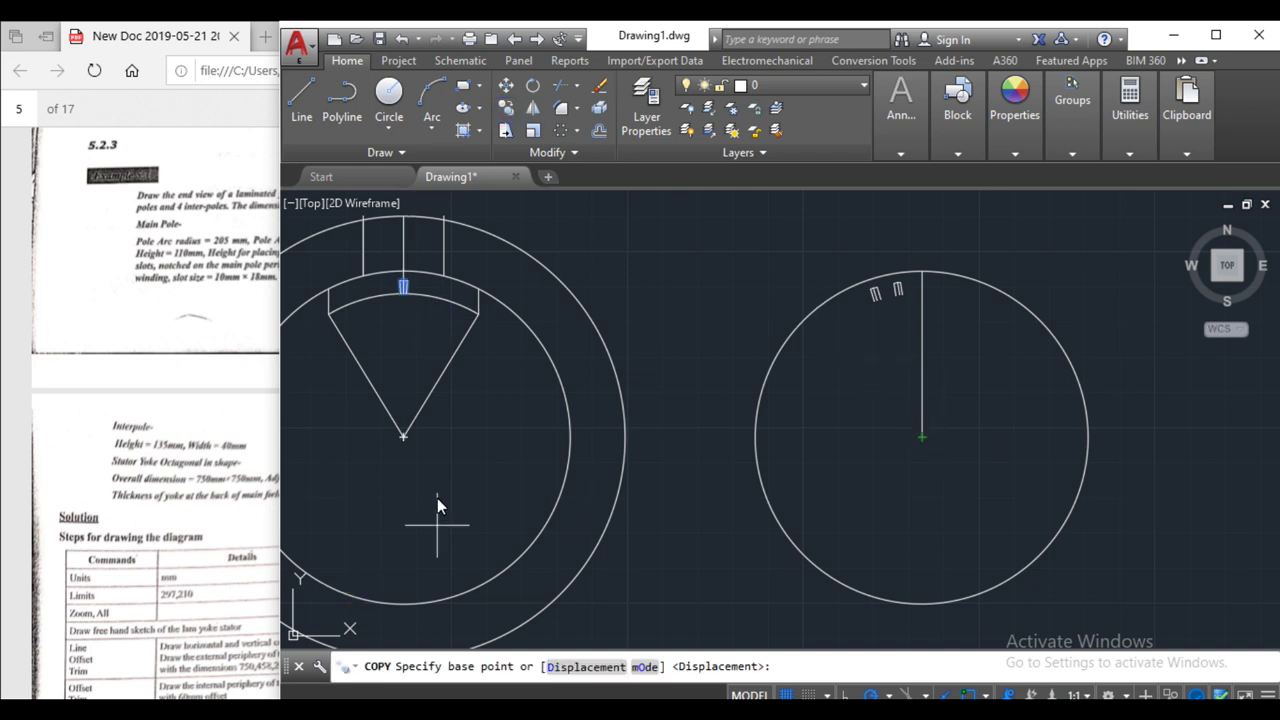
pyautogui.click(403, 436)
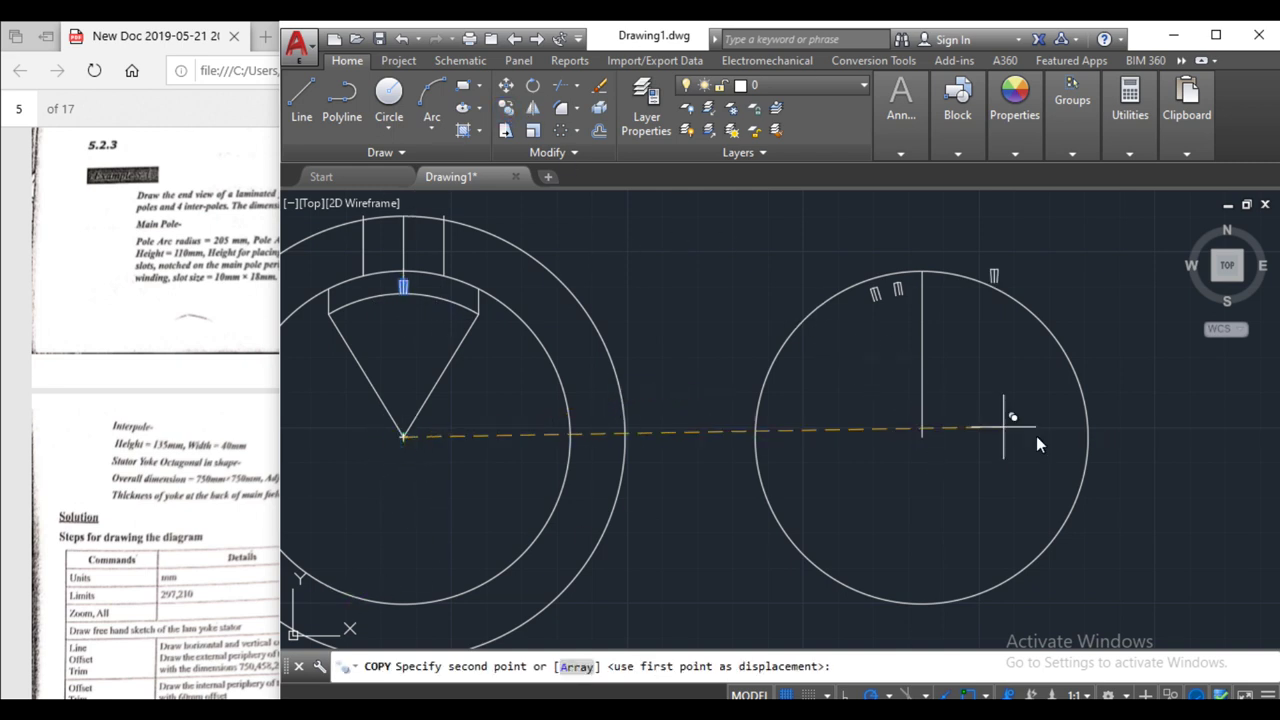
pyautogui.click(921, 437)
pyautogui.press('Return')
pyautogui.click(907, 273)
pyautogui.click(944, 303)
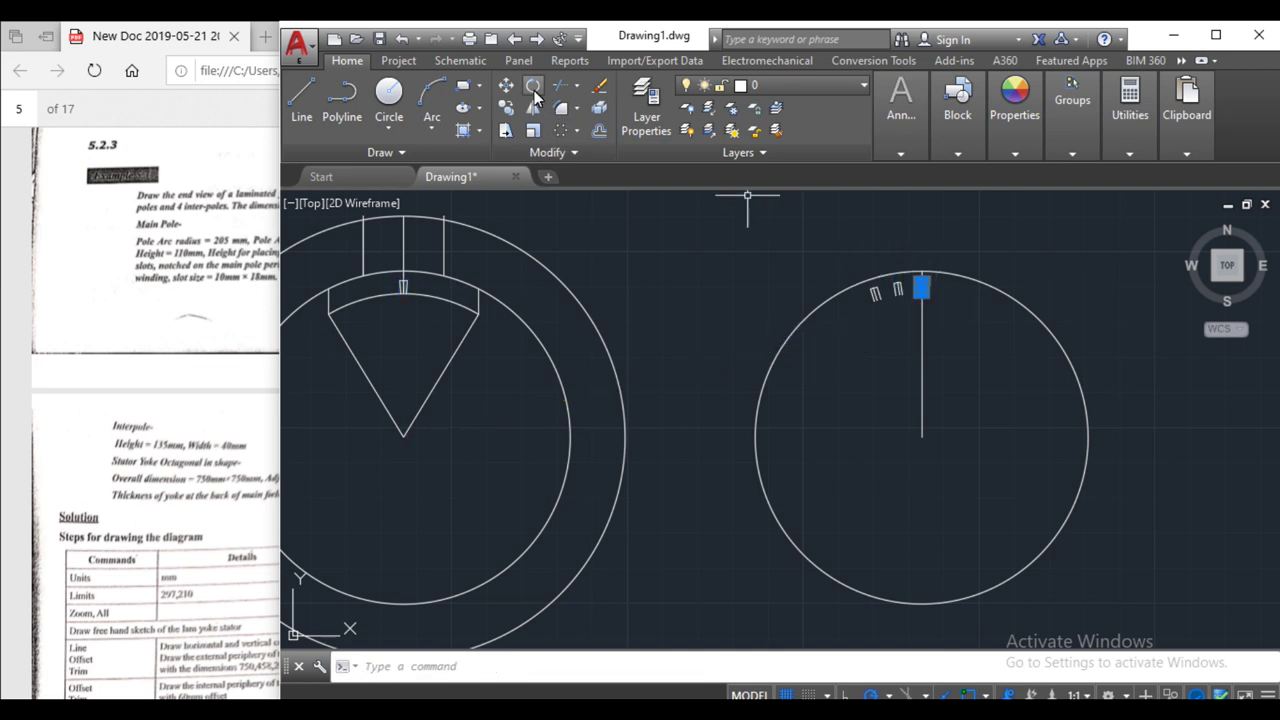
pyautogui.write('ro')
pyautogui.press('Return')
pyautogui.click(919, 437)
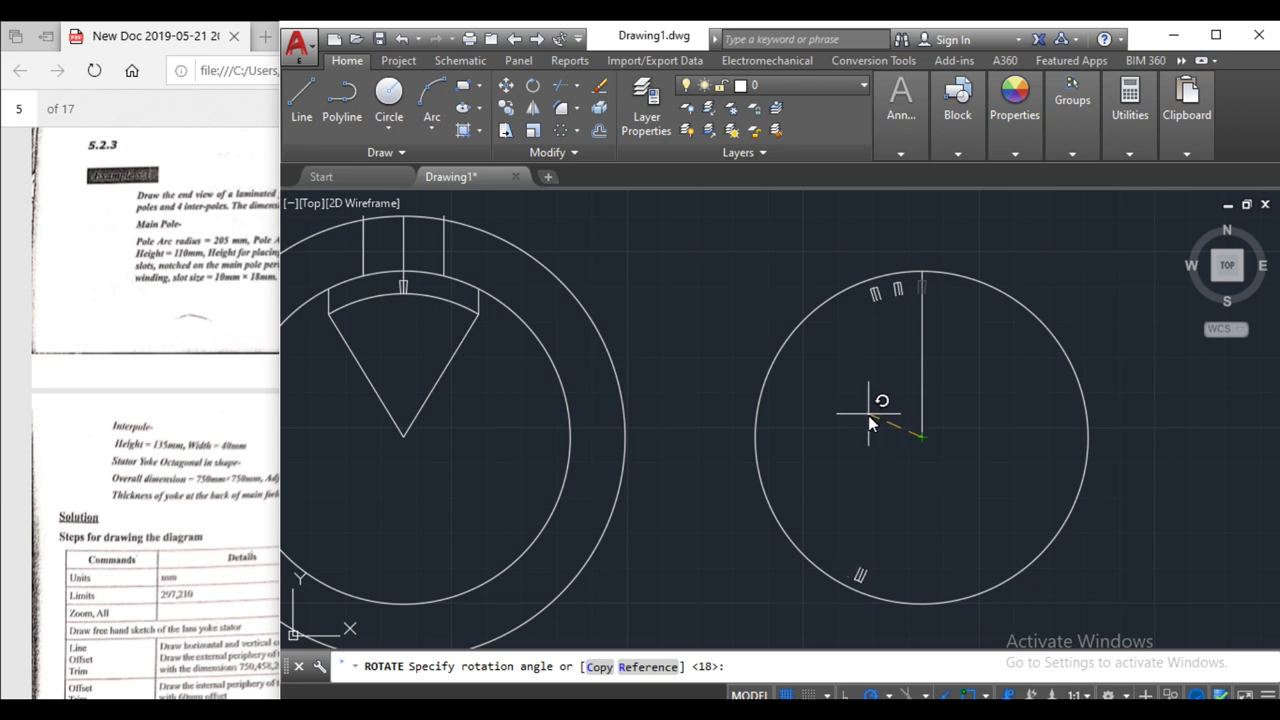
pyautogui.write('7')
pyautogui.press('Return')
pyautogui.click(868, 415)
pyautogui.press('Escape')
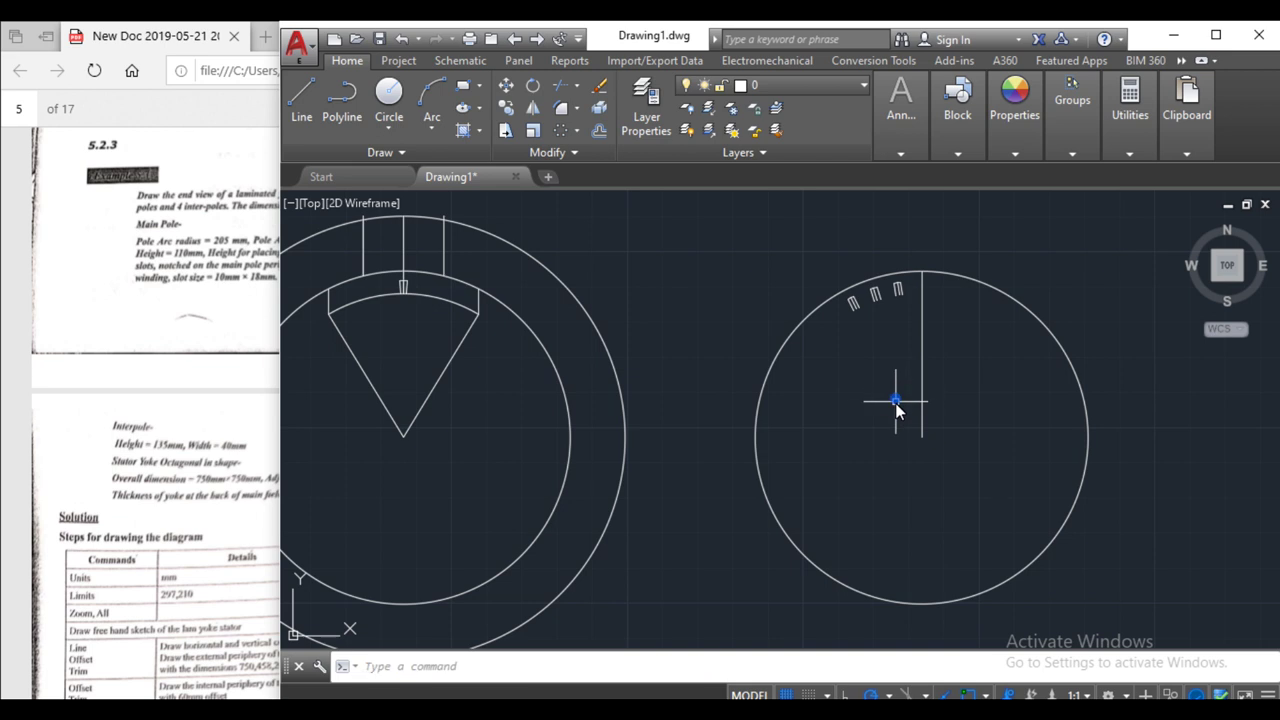
# - Mirror the three slots across the vertical centre line, keeping the originals, and select all six
pyautogui.click(816, 259)
pyautogui.click(902, 327)
pyautogui.click(533, 108)
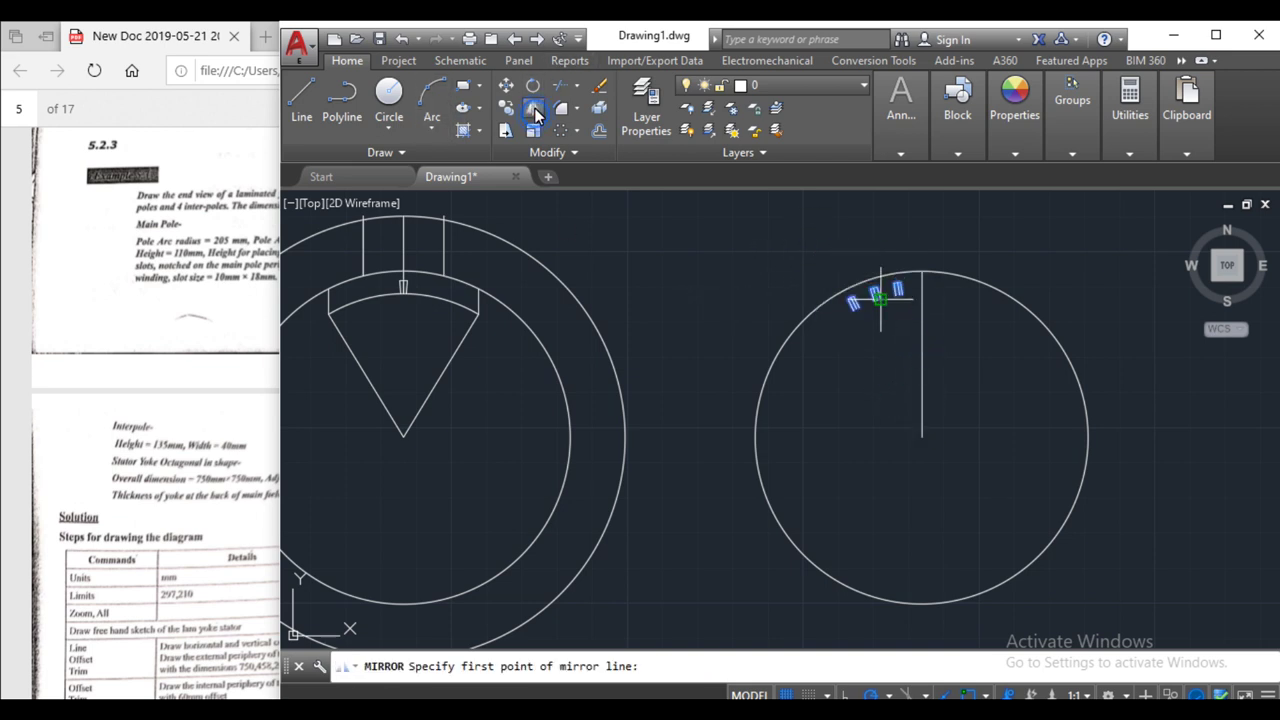
pyautogui.click(918, 437)
pyautogui.click(916, 291)
pyautogui.press('Return')
pyautogui.click(751, 254)
pyautogui.click(1021, 325)
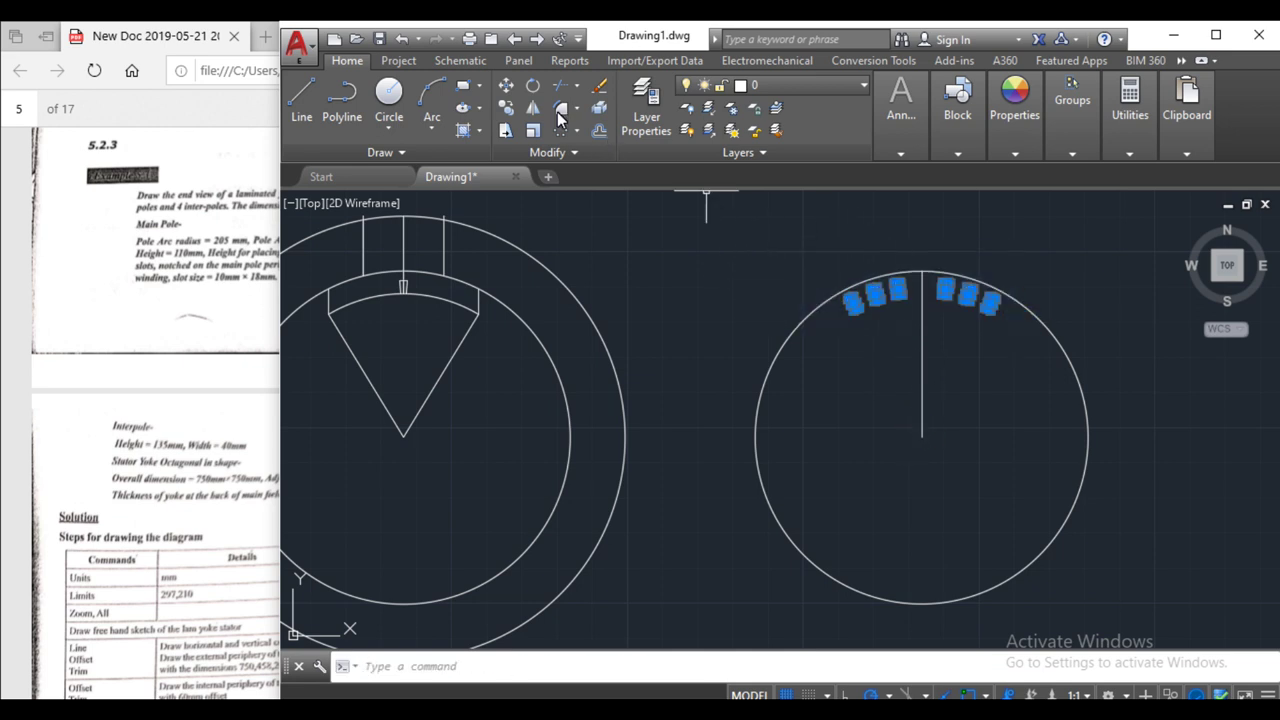
pyautogui.click(506, 108)
# - Copy the six slots from the circle centre onto the left main pole's arc and check them
pyautogui.click(922, 437)
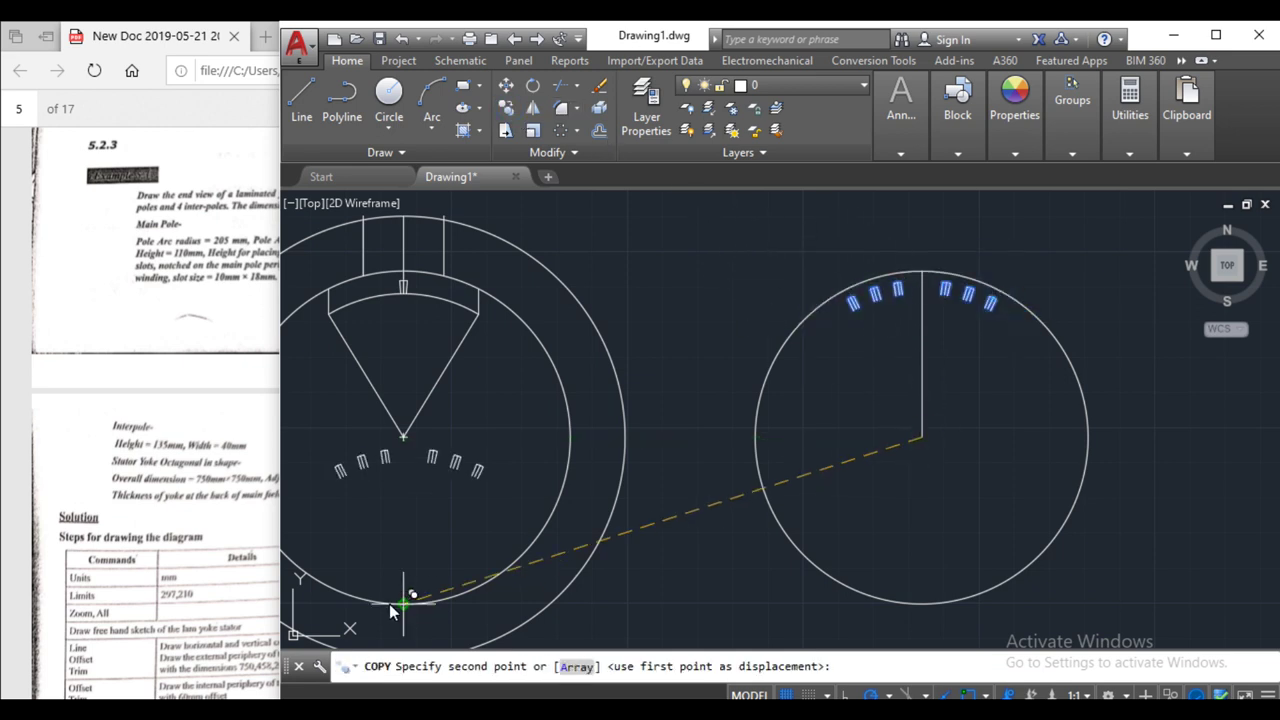
pyautogui.click(404, 437)
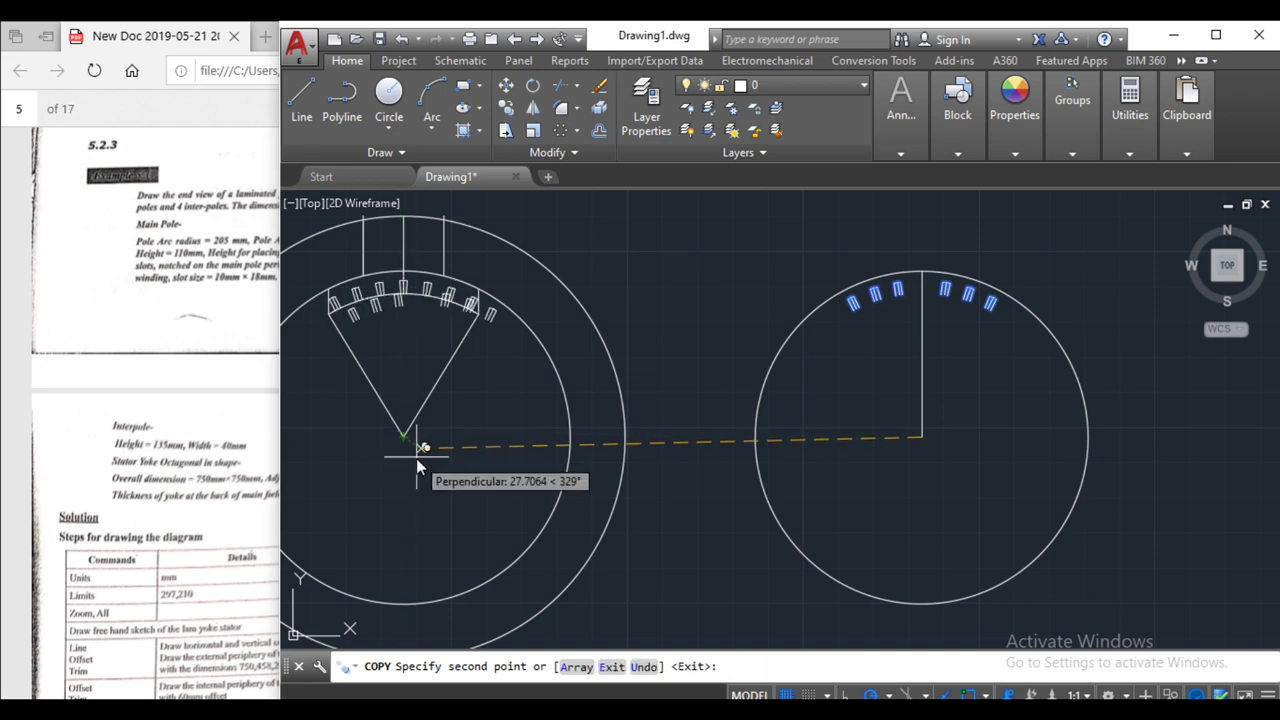
pyautogui.press('Return')
pyautogui.scroll(4, 358, 277)
pyautogui.scroll(-1, 617, 328)
pyautogui.scroll(-2, 617, 328)
pyautogui.click(420, 341)
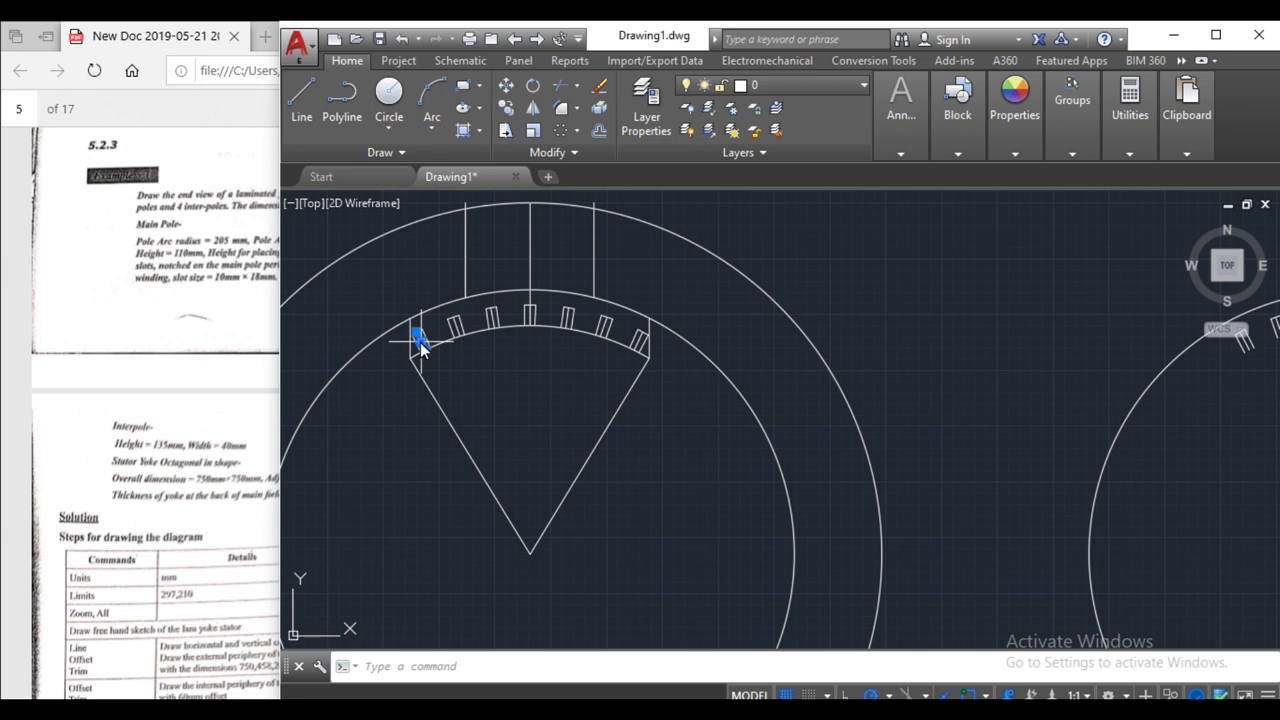
pyautogui.click(530, 318)
pyautogui.click(567, 318)
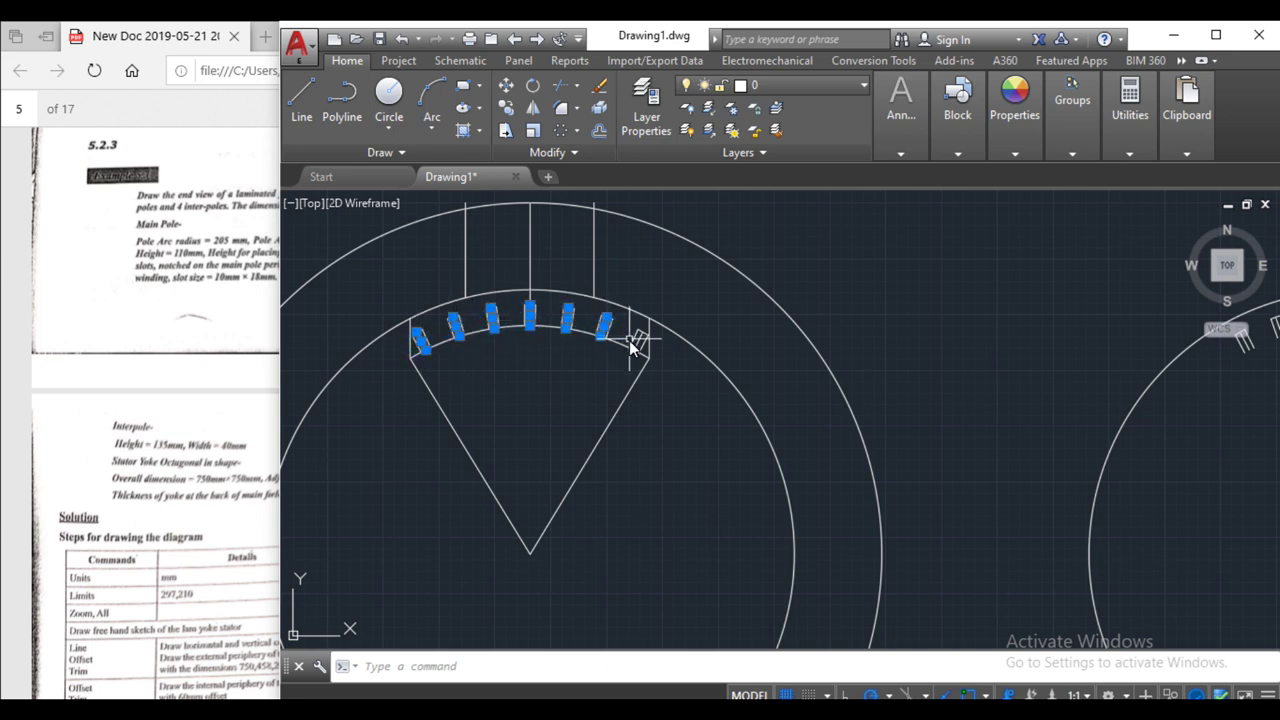
pyautogui.press('Escape')
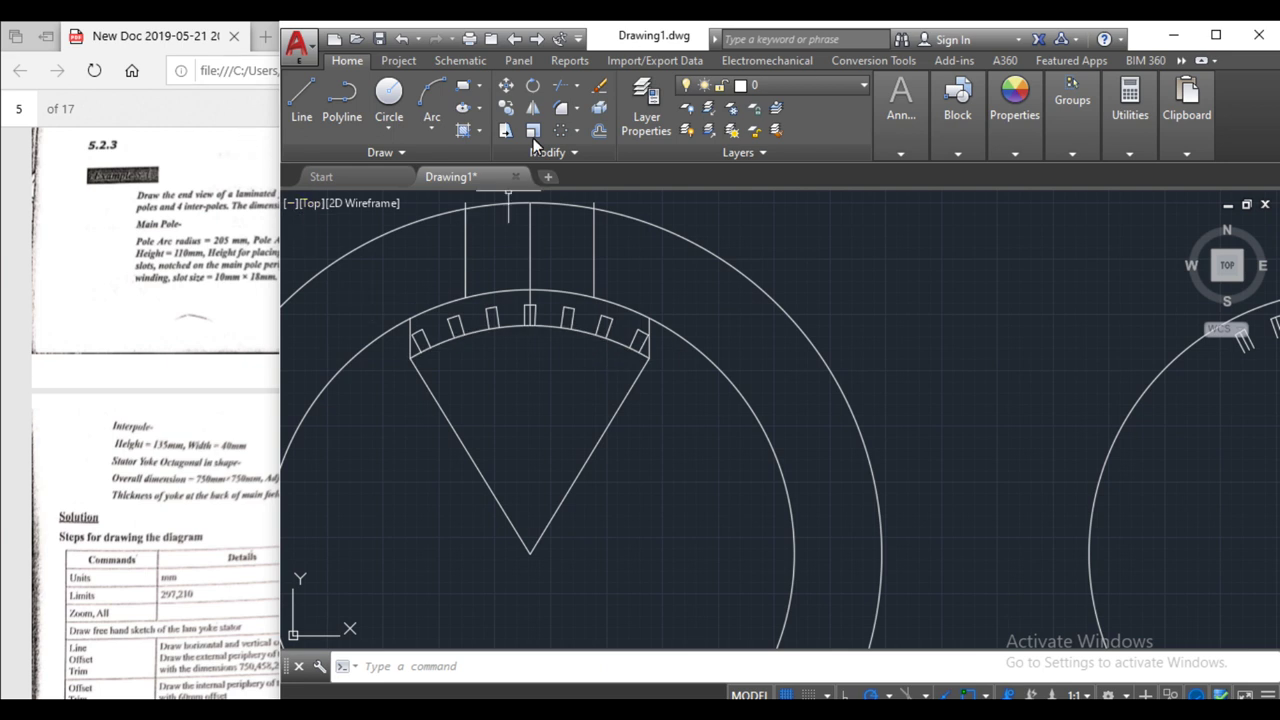
# - Trim open the slot bottoms along the left pole's arc, including the middle notch
pyautogui.click(565, 84)
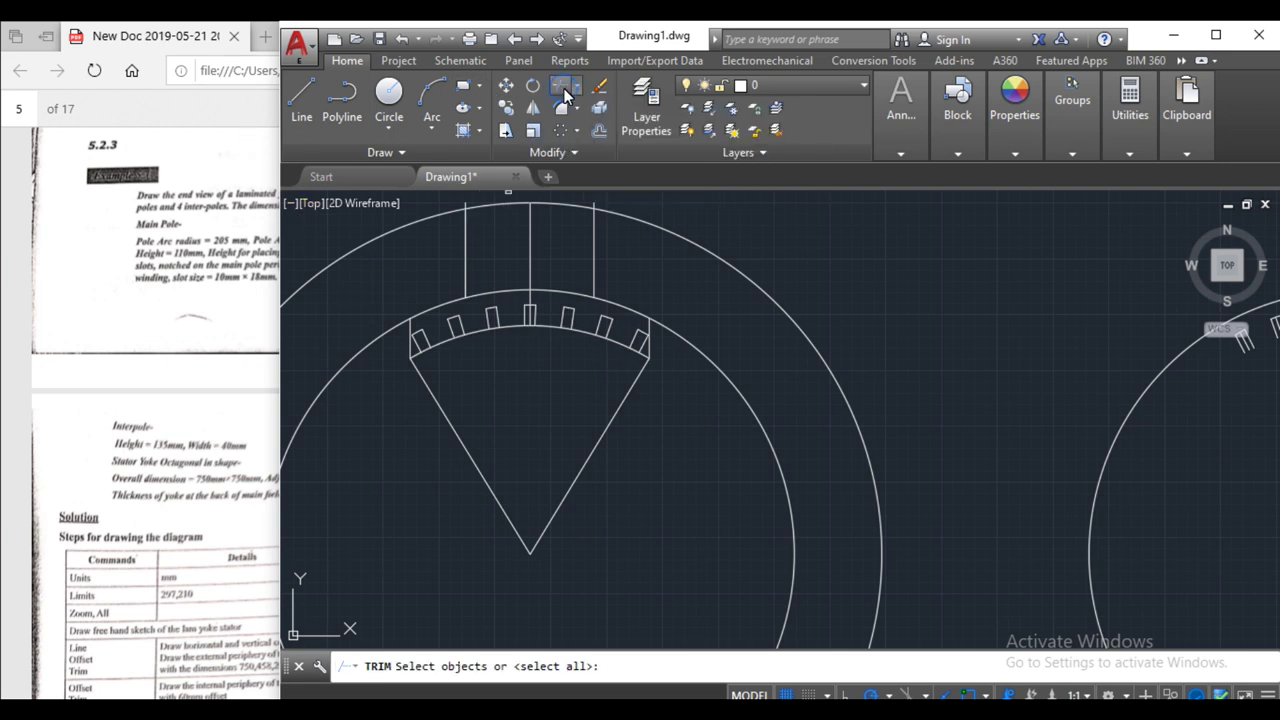
pyautogui.click(717, 404)
pyautogui.click(339, 281)
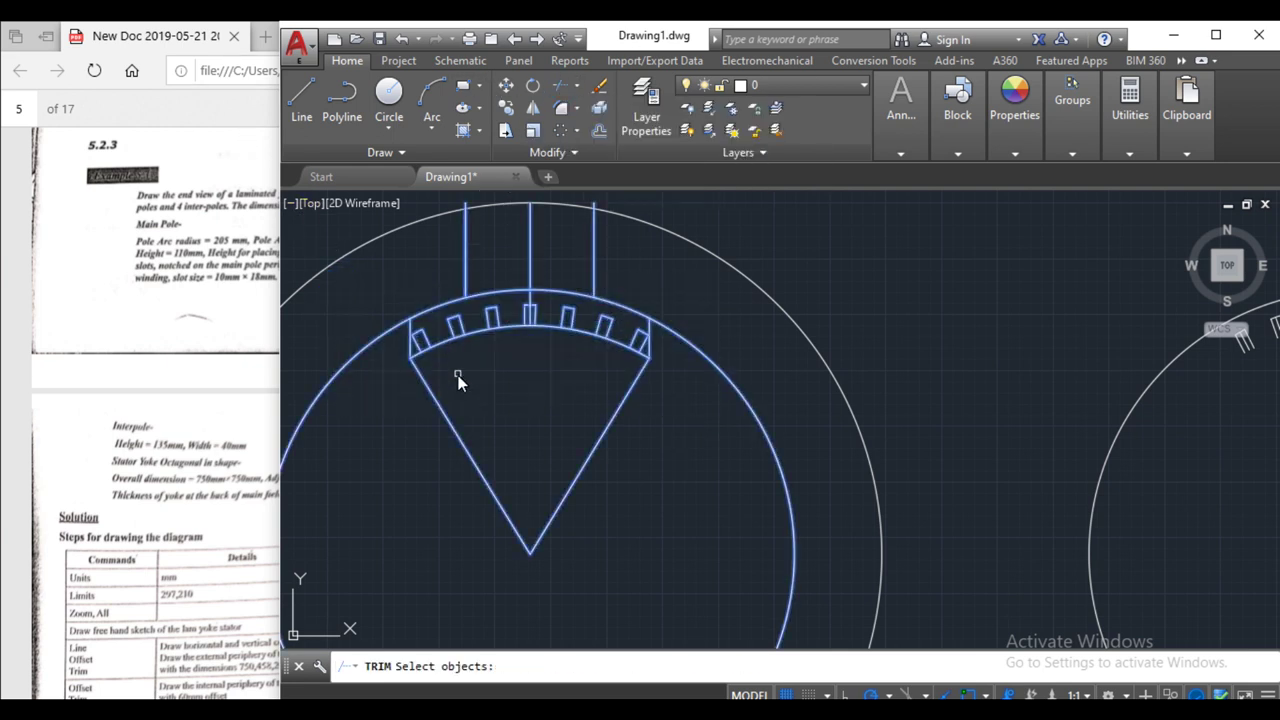
pyautogui.press('Return')
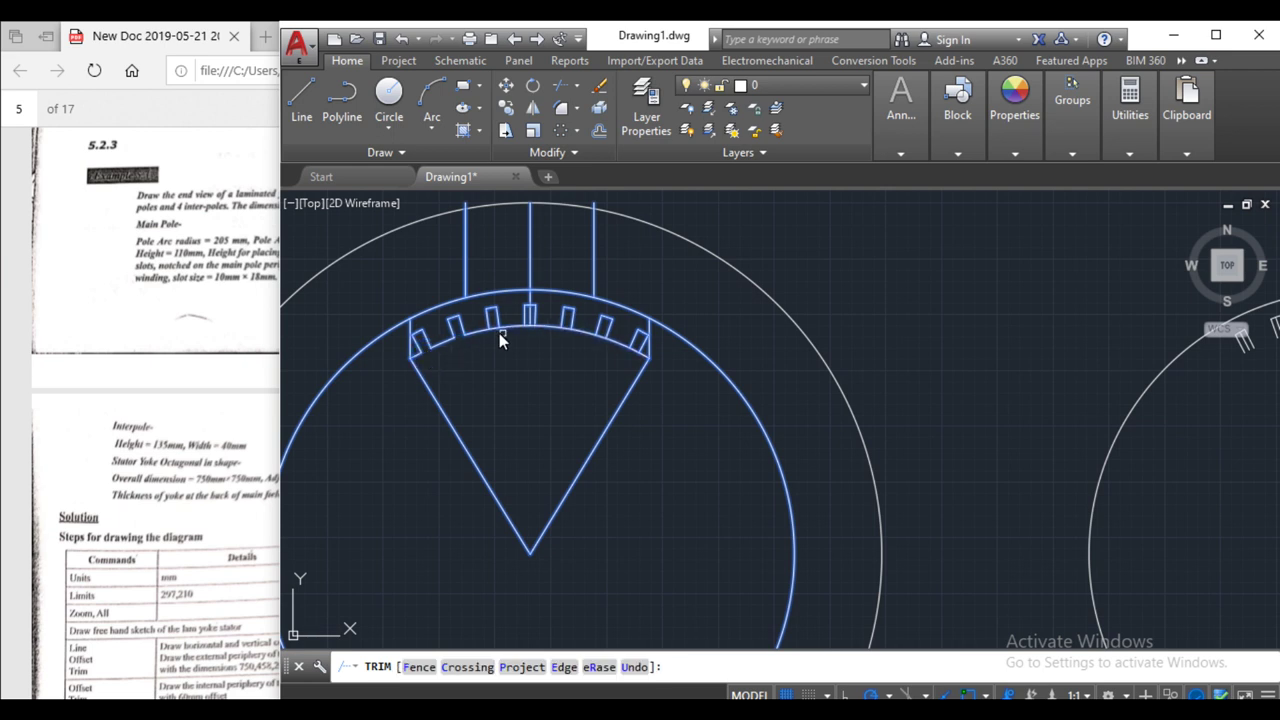
pyautogui.moveTo(449, 351); pyautogui.dragTo(527, 333)
pyautogui.click(530, 327)
pyautogui.press('Escape')
# - Delete the triangular construction lines and select the two end segments of the slotted arc
pyautogui.moveTo(606, 486); pyautogui.dragTo(394, 491)
pyautogui.press('Delete')
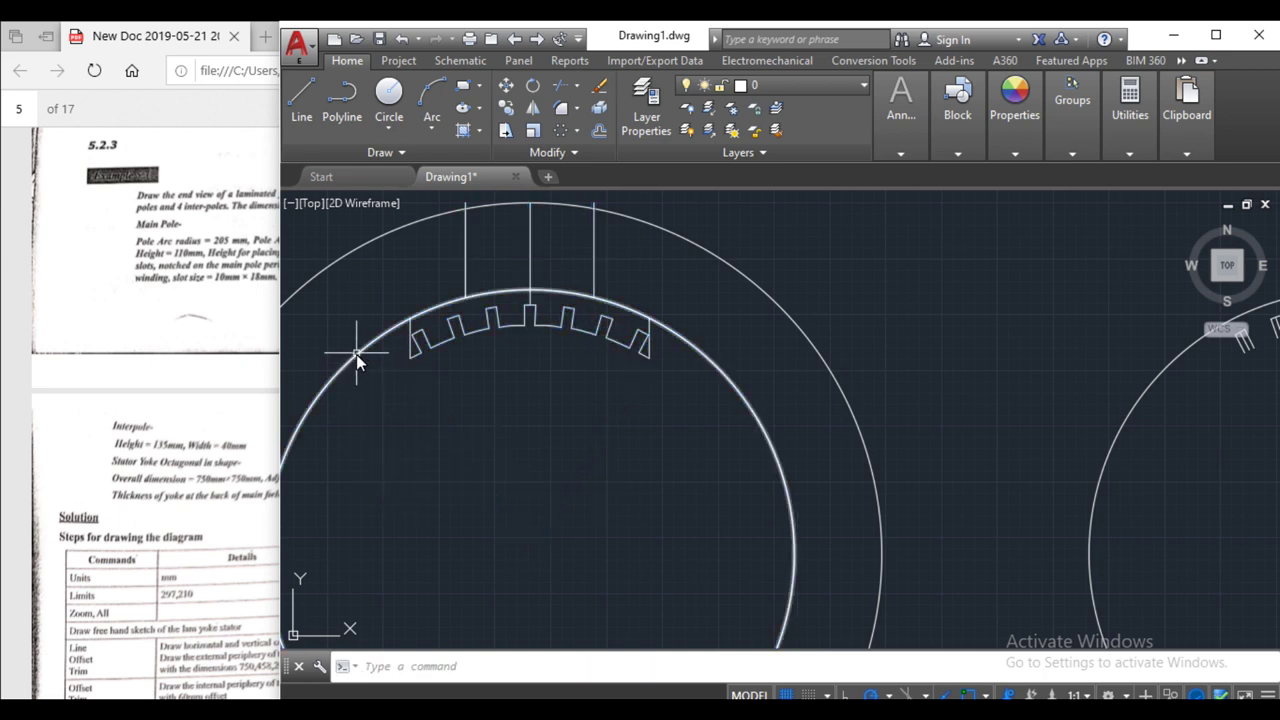
pyautogui.click(650, 326)
pyautogui.click(412, 335)
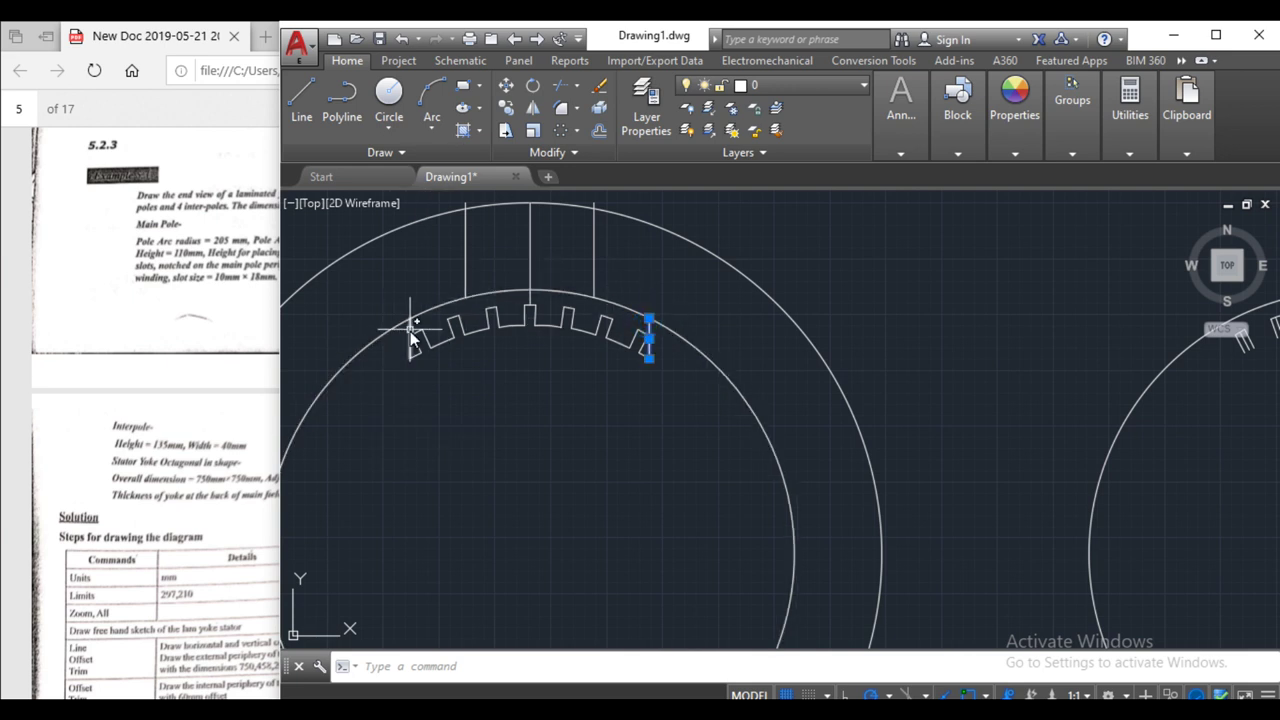
pyautogui.press('Delete')
pyautogui.hotkey('ctrl', 'z')
pyautogui.click(648, 335)
pyautogui.click(410, 338)
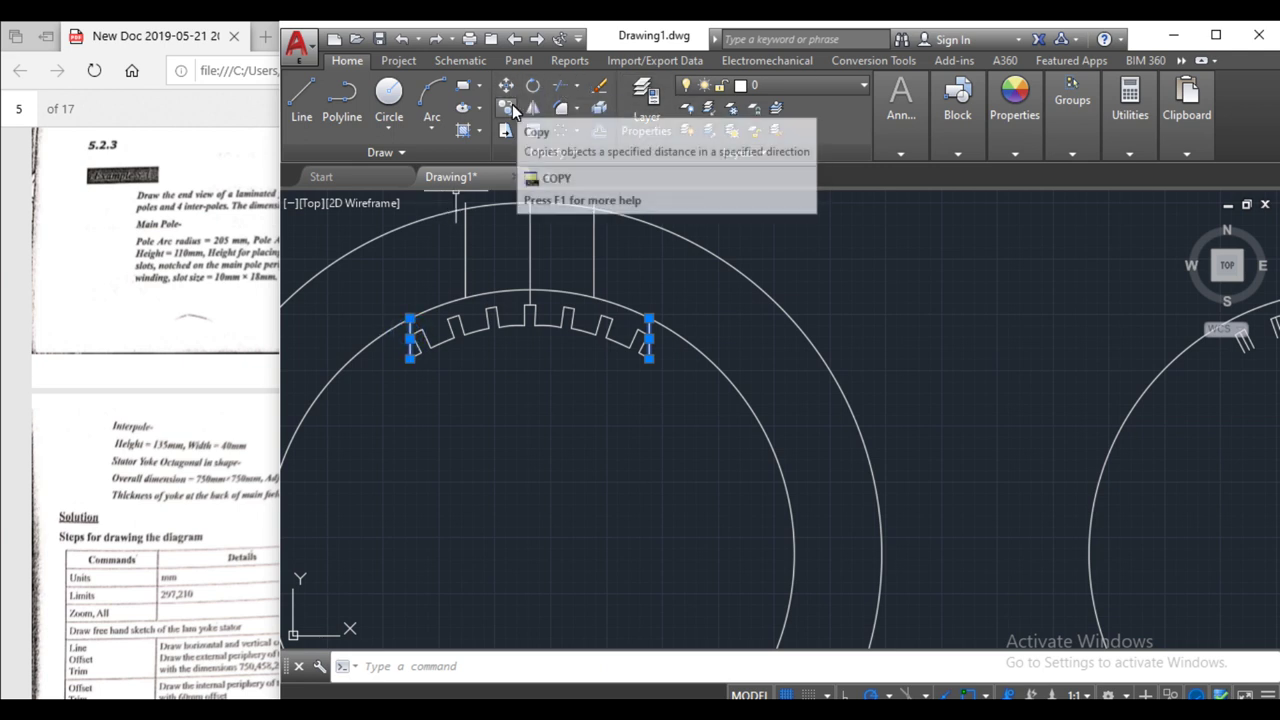
# - Trim away the circle beyond the two end segments of the pole face
pyautogui.click(559, 86)
pyautogui.click(662, 332)
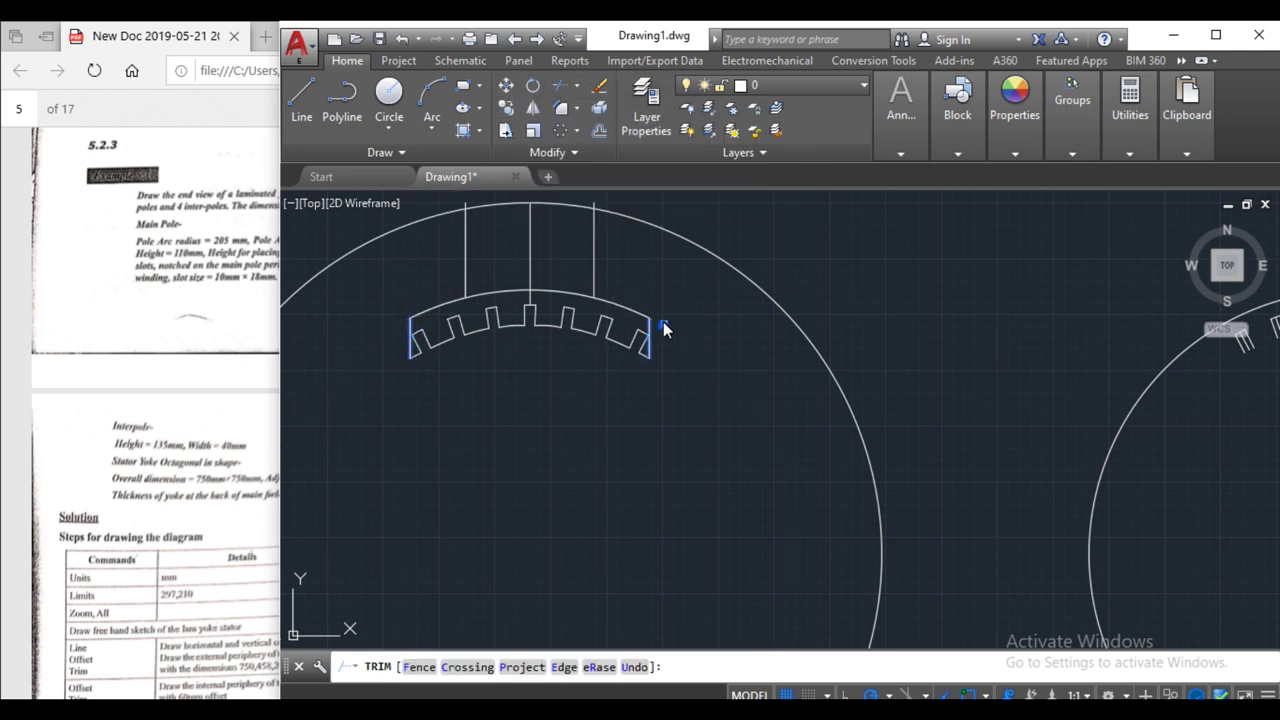
pyautogui.press('Return')
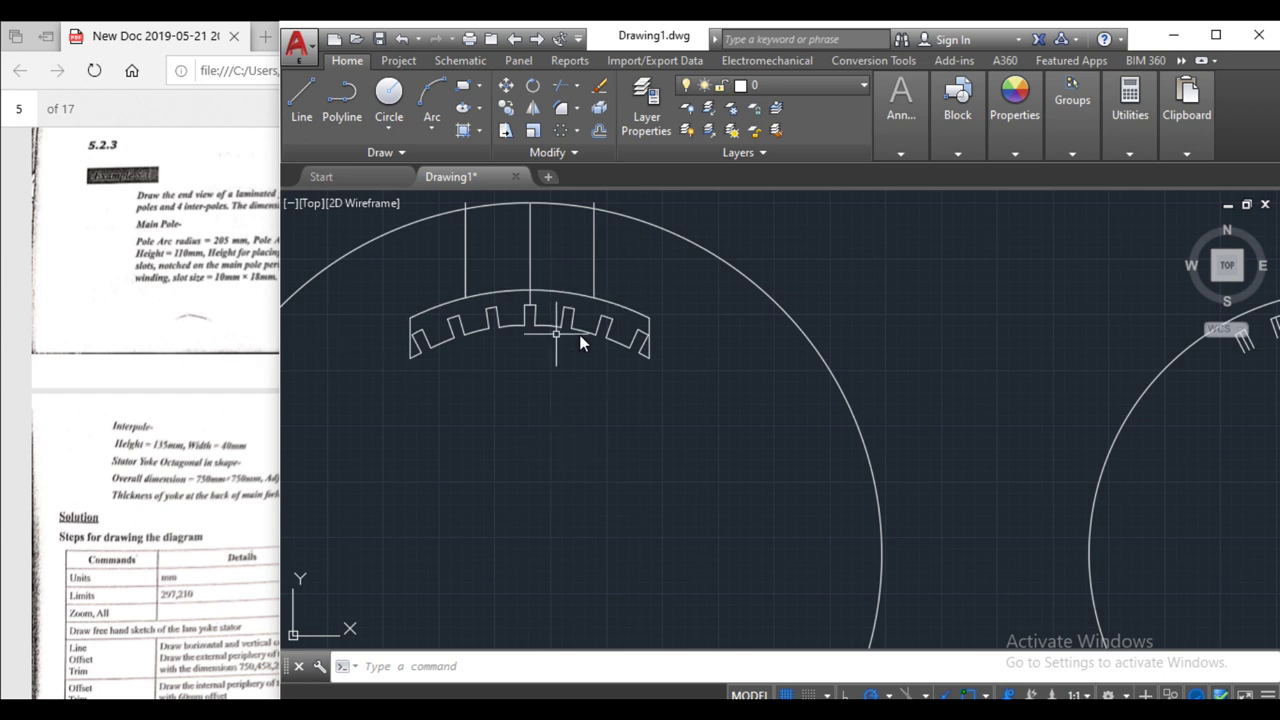
pyautogui.press('Return')
pyautogui.click(329, 270)
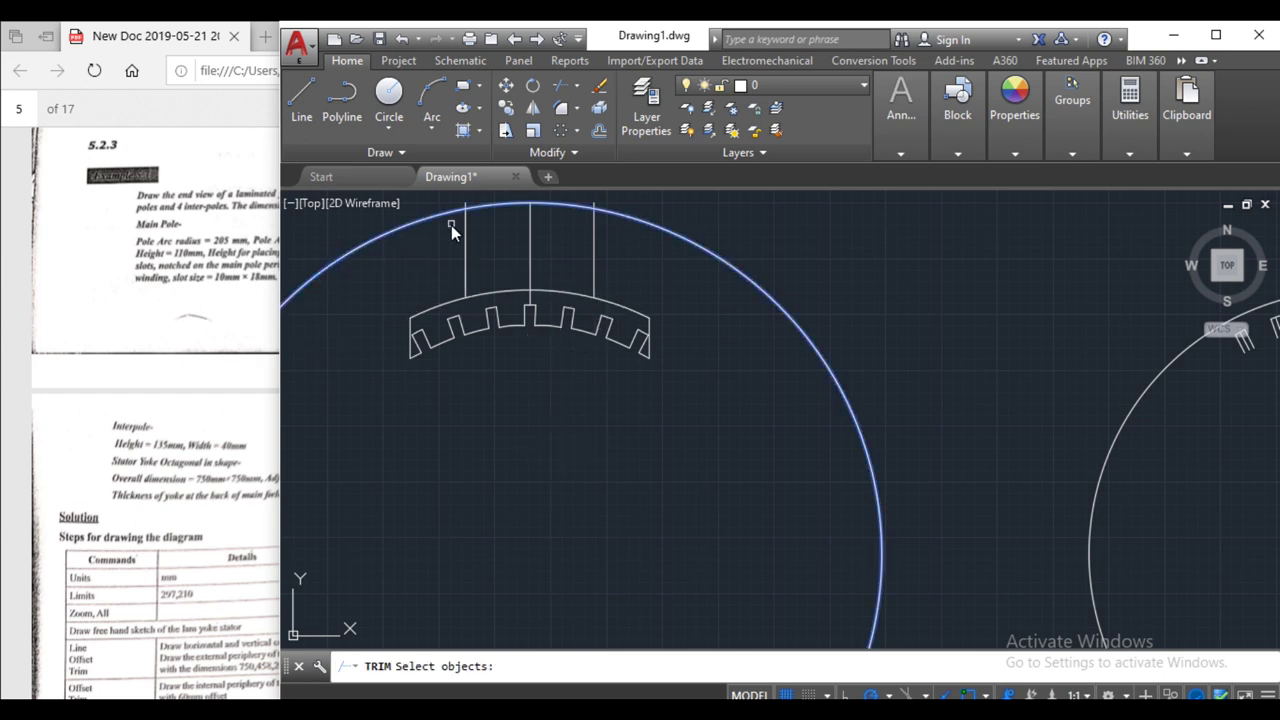
pyautogui.press('Return')
pyautogui.press('Escape')
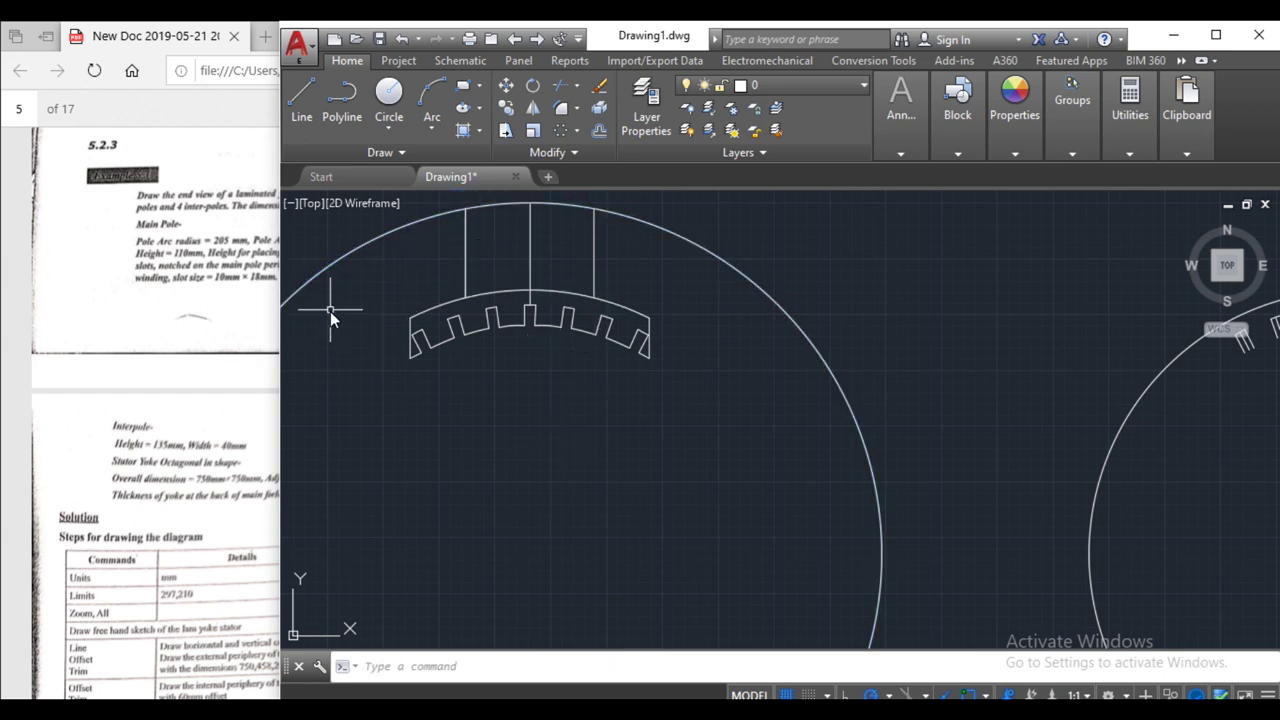
pyautogui.click(27, 305)
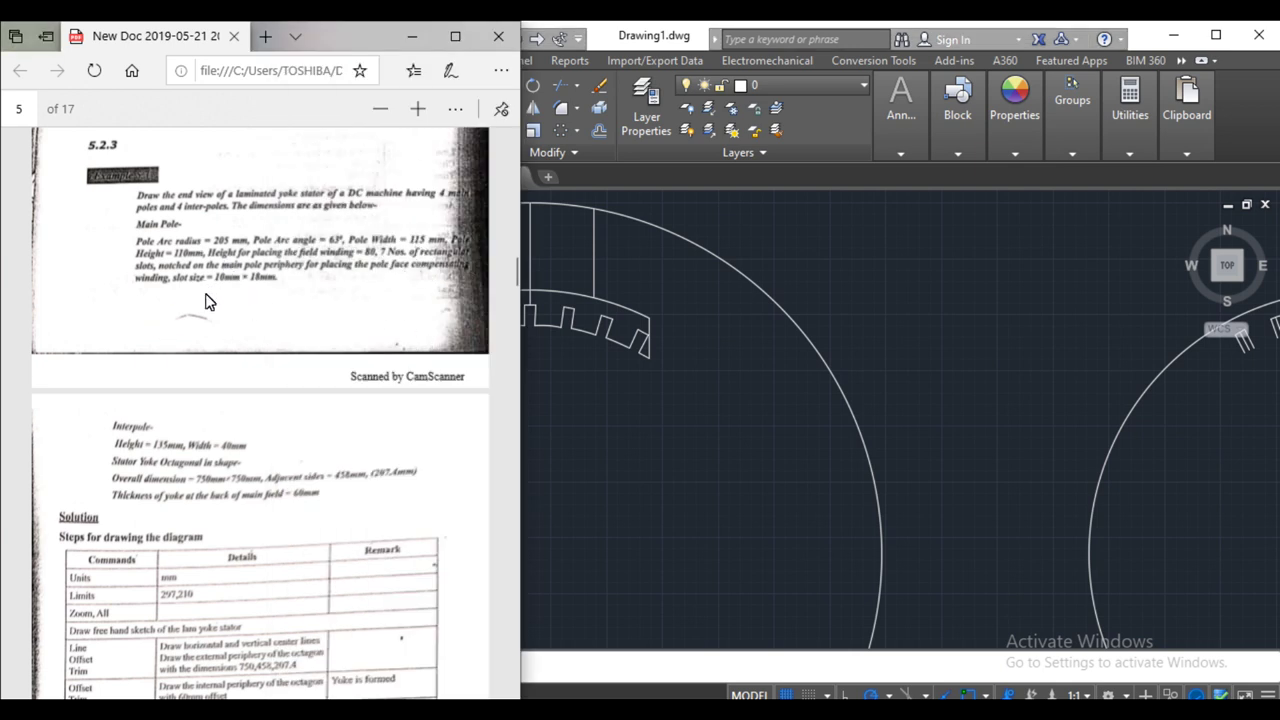
# - Scroll the PDF to read the interpole and octagonal yoke dimensions and the drawing steps table
pyautogui.scroll(-2, 145, 457)
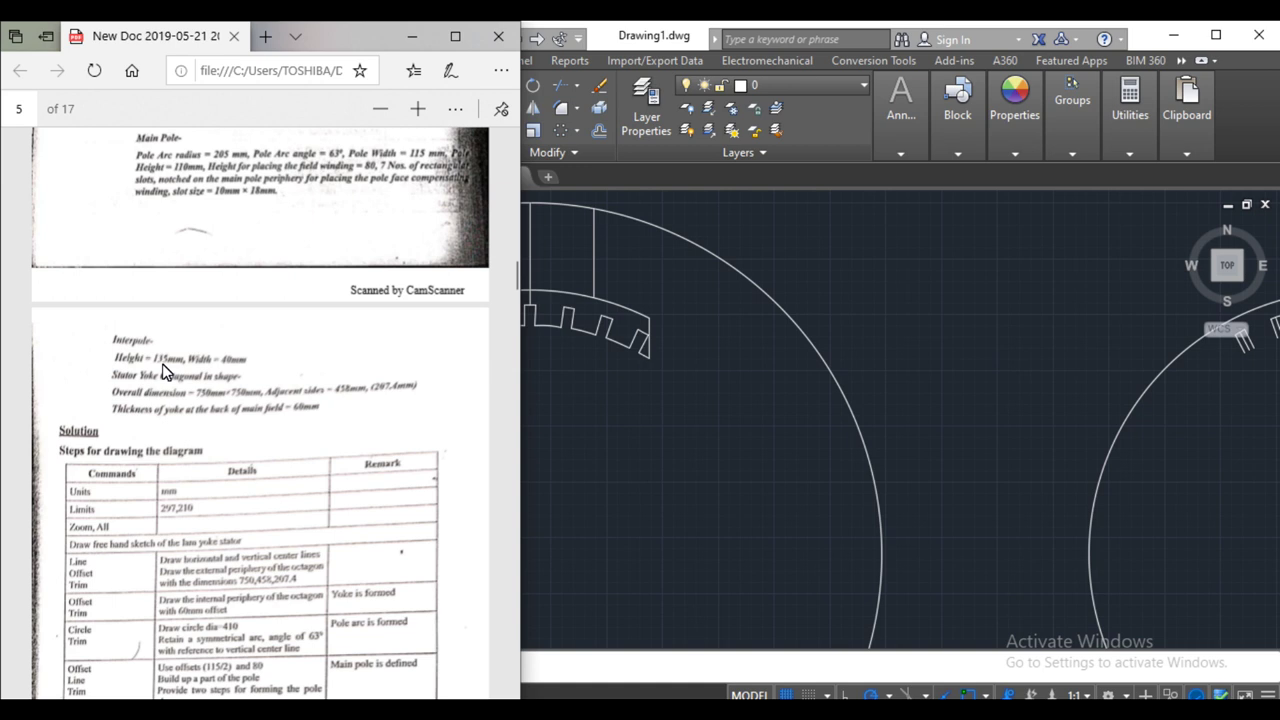
pyautogui.scroll(-2, 165, 370)
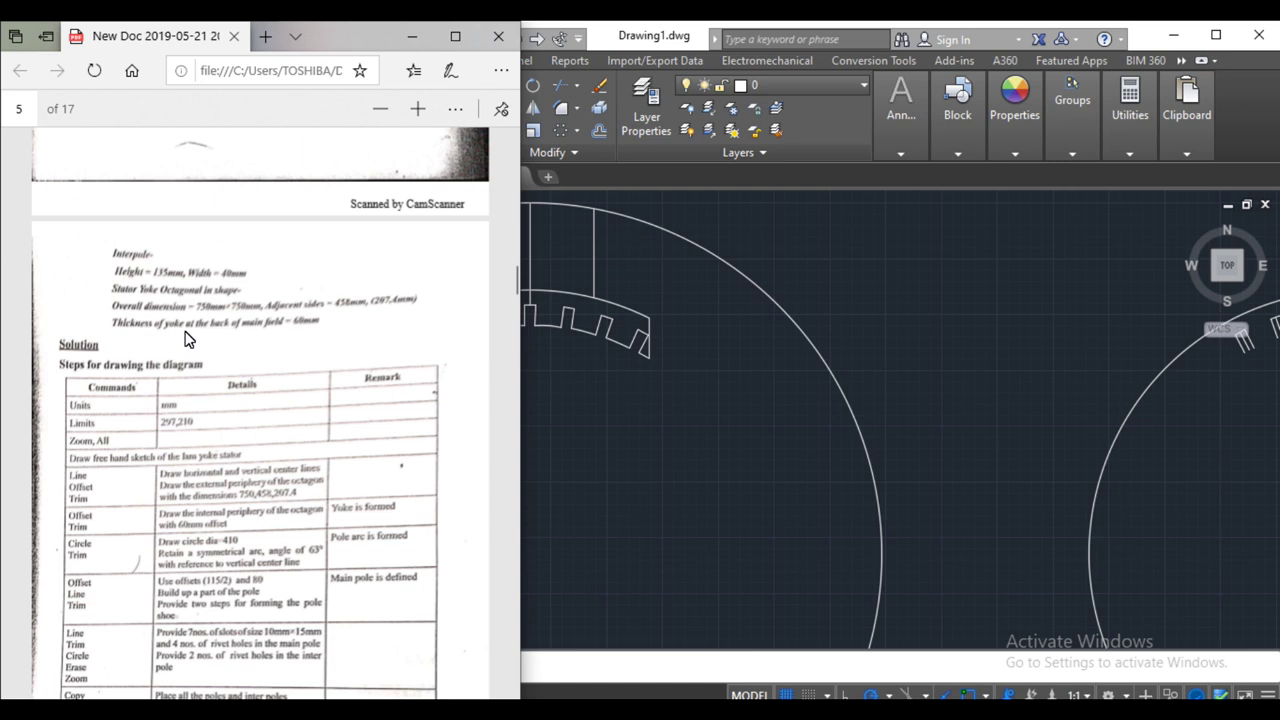
pyautogui.click(647, 373)
pyautogui.scroll(-5, 457, 370)
pyautogui.click(707, 289)
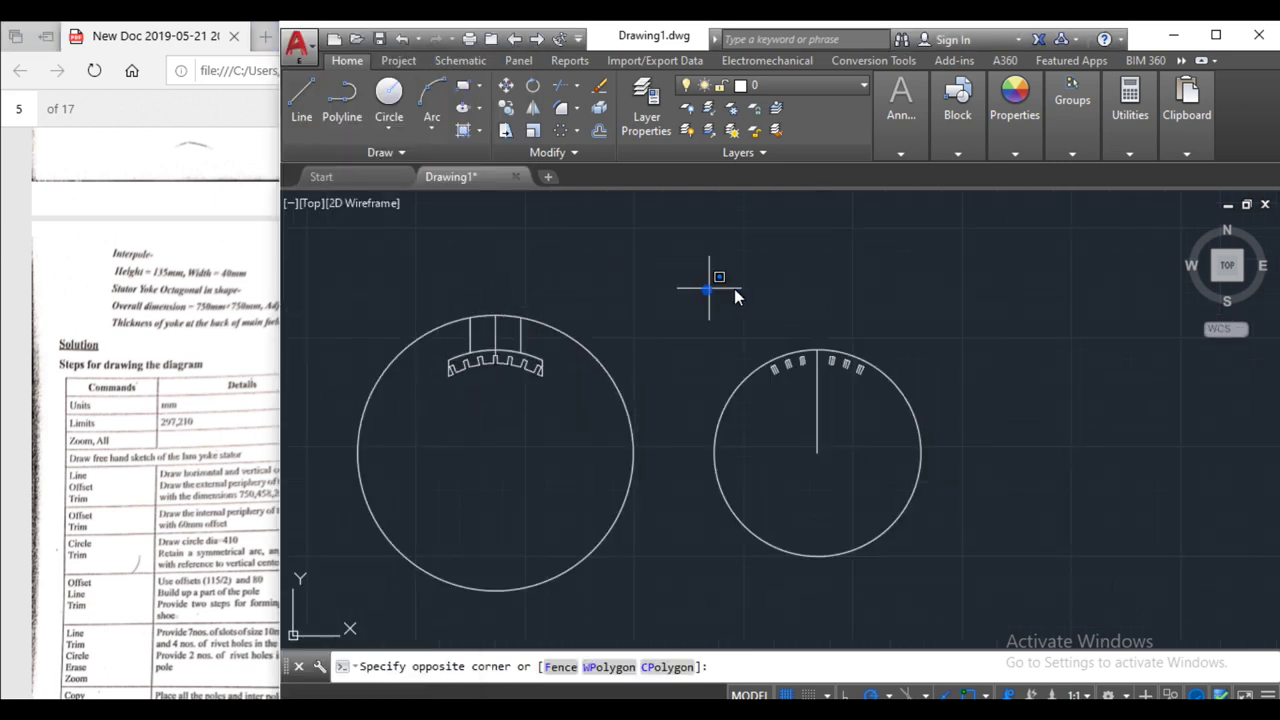
# - Erase the right stator sketch and draw a short vertical guide line up from the pole top
pyautogui.click(960, 600)
pyautogui.press('Delete')
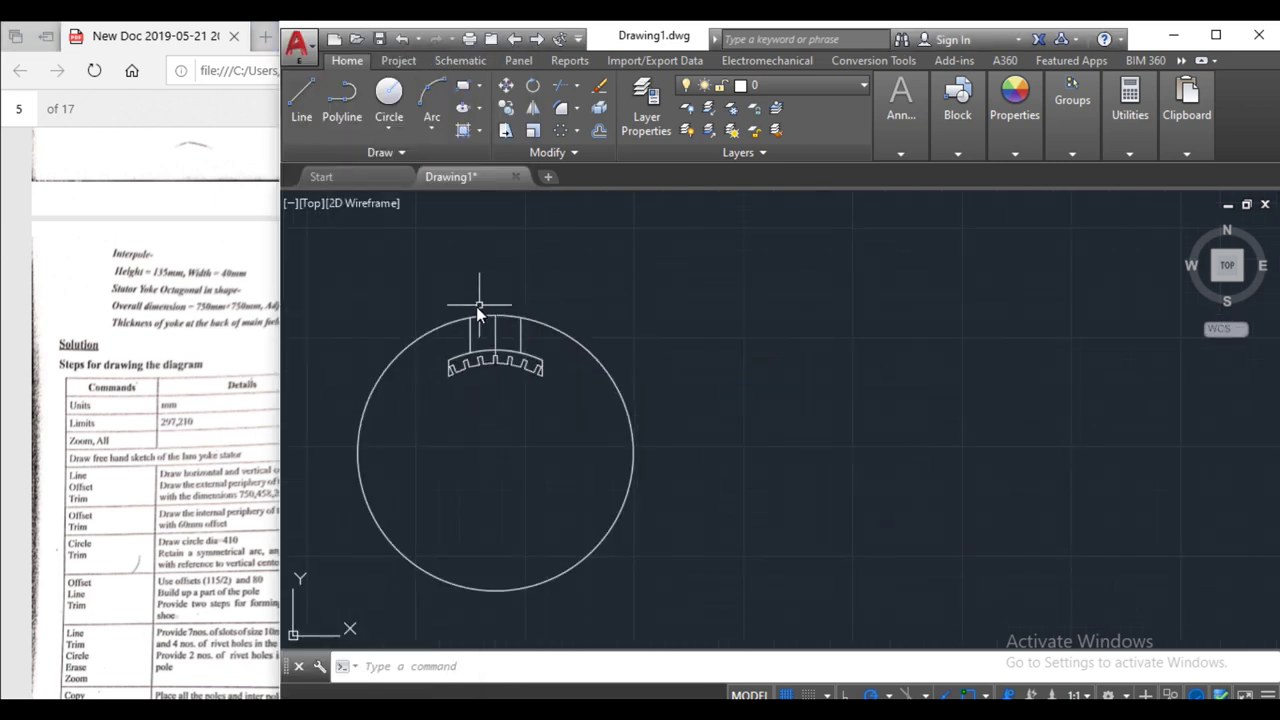
pyautogui.click(293, 97)
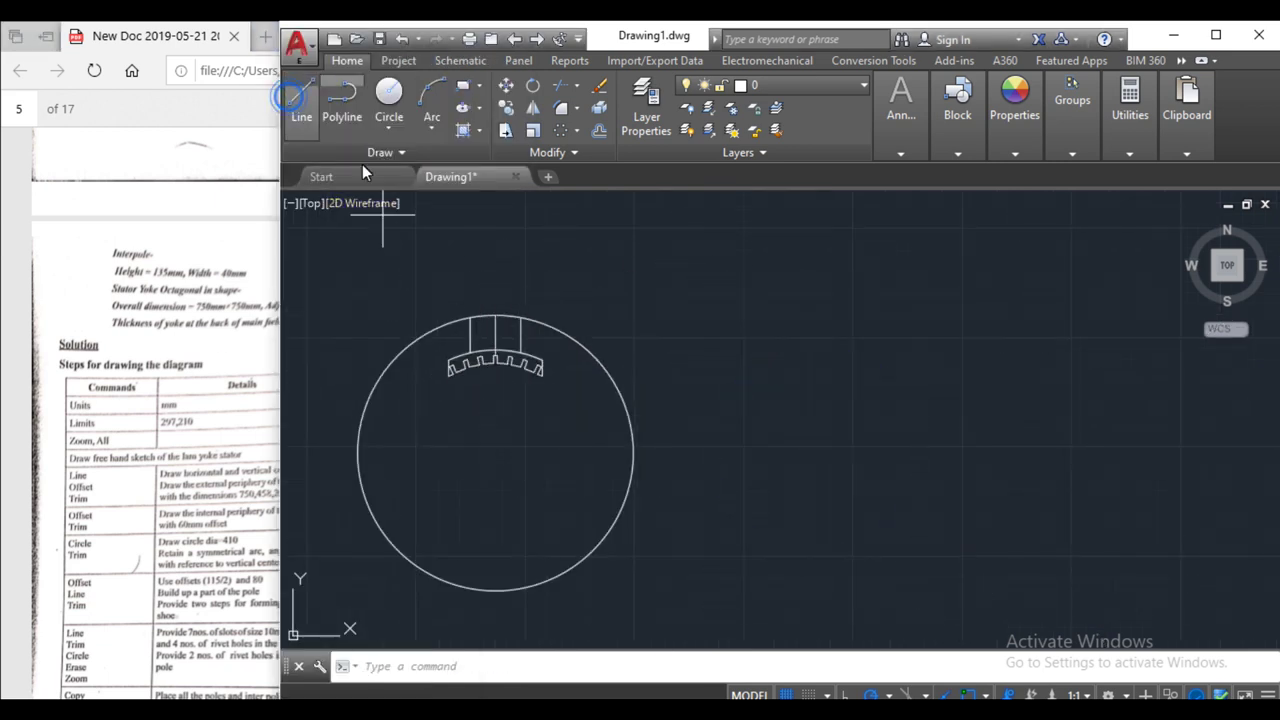
pyautogui.click(493, 305)
pyautogui.write('0')
pyautogui.press('Return')
pyautogui.press('Escape')
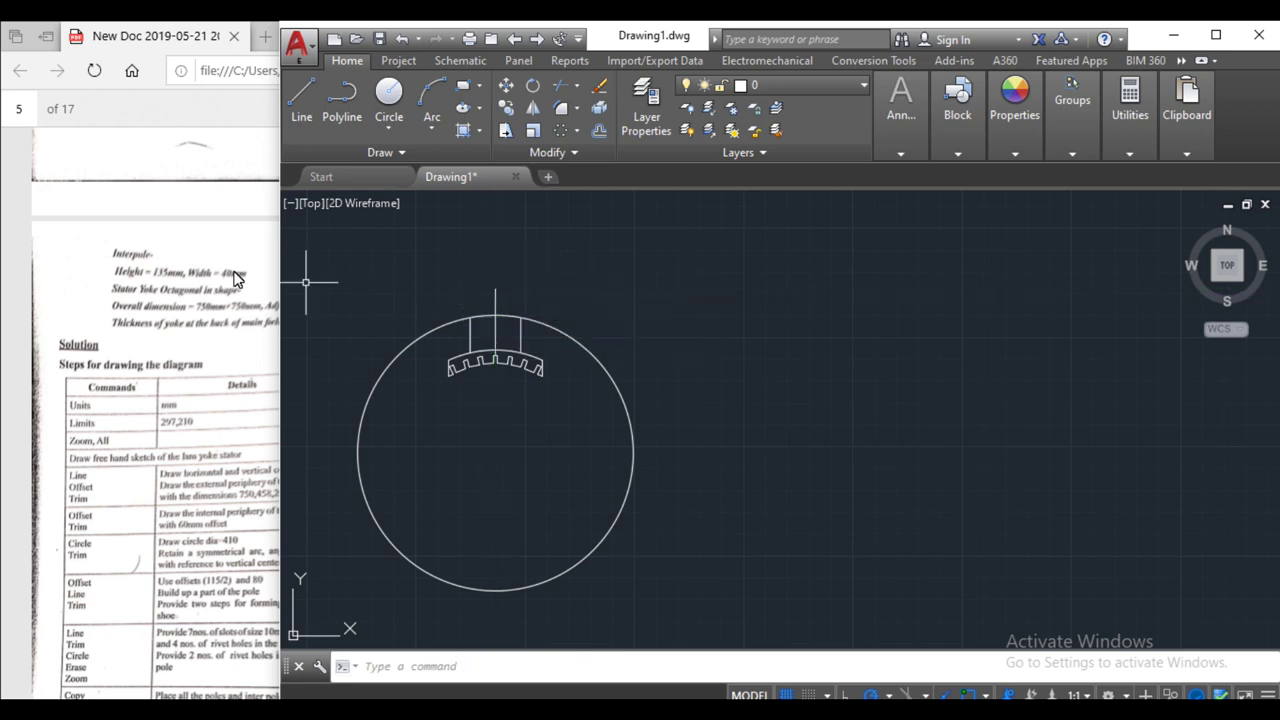
# - Draw a 750 × 750 square with its first corner atop the guide line
pyautogui.click(478, 87)
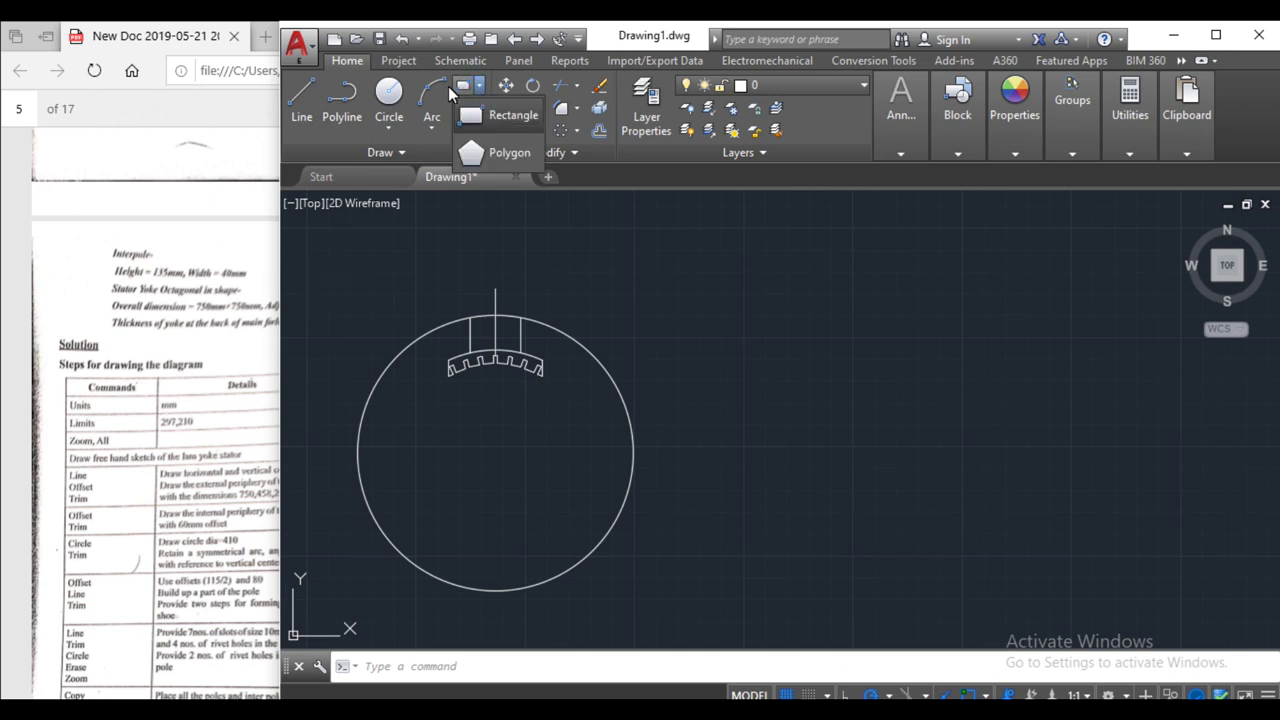
pyautogui.click(505, 115)
pyautogui.click(495, 289)
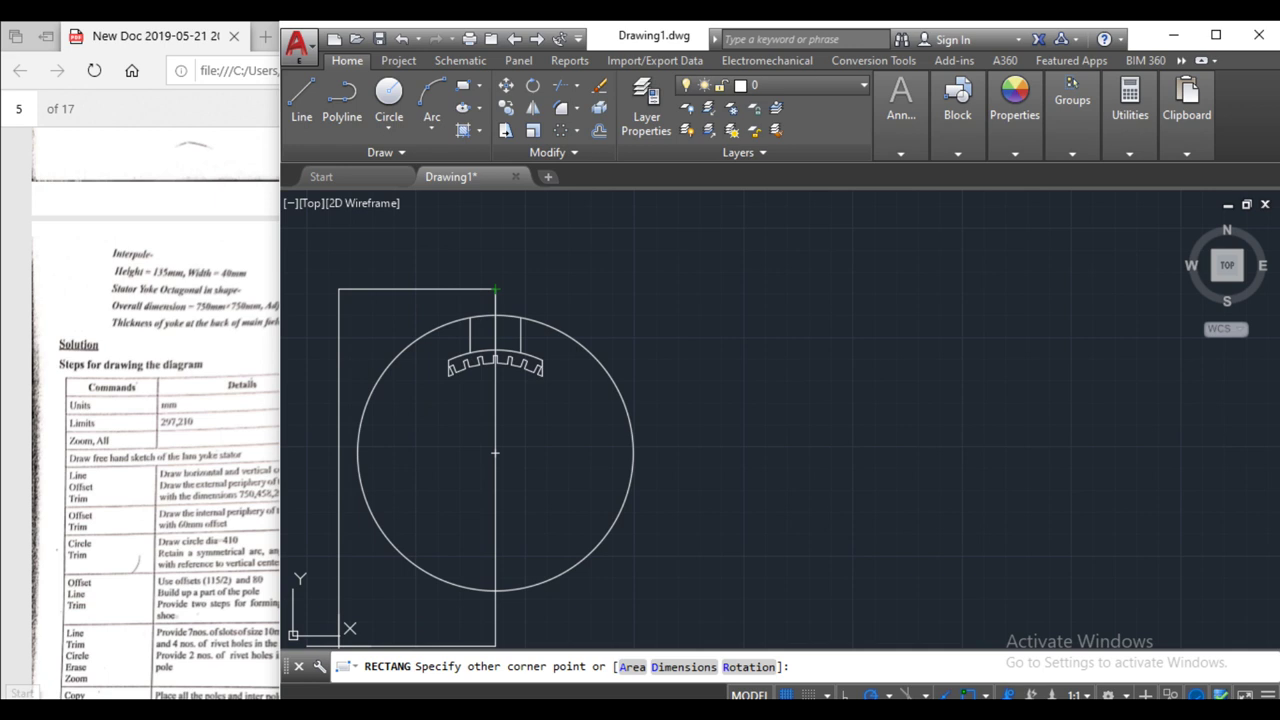
pyautogui.click(80, 563)
pyautogui.scroll(1, 146, 452)
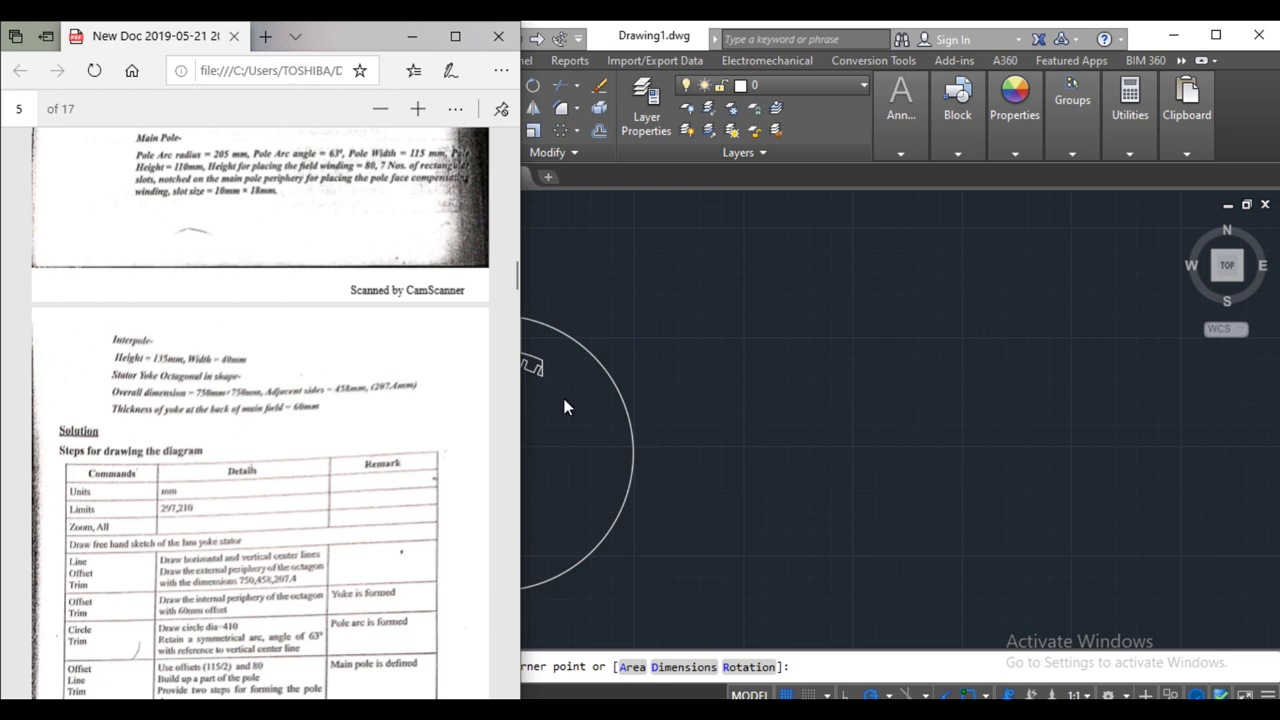
pyautogui.click(642, 380)
pyautogui.write('d')
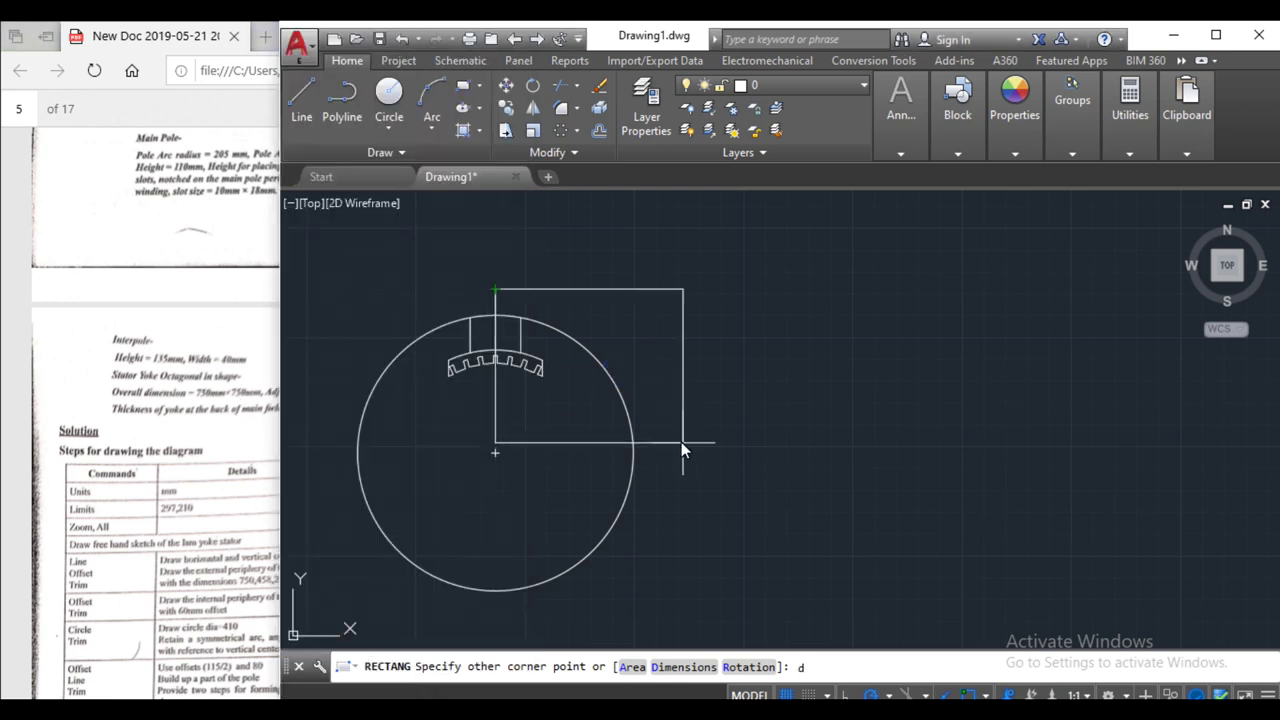
pyautogui.press('Return')
# - Copy the 750 × 750 square half its width to the left so the two overlap
pyautogui.press('Return')
pyautogui.press('Return')
pyautogui.click(674, 439)
pyautogui.click(530, 290)
pyautogui.write('co')
pyautogui.press('Return')
pyautogui.click(659, 290)
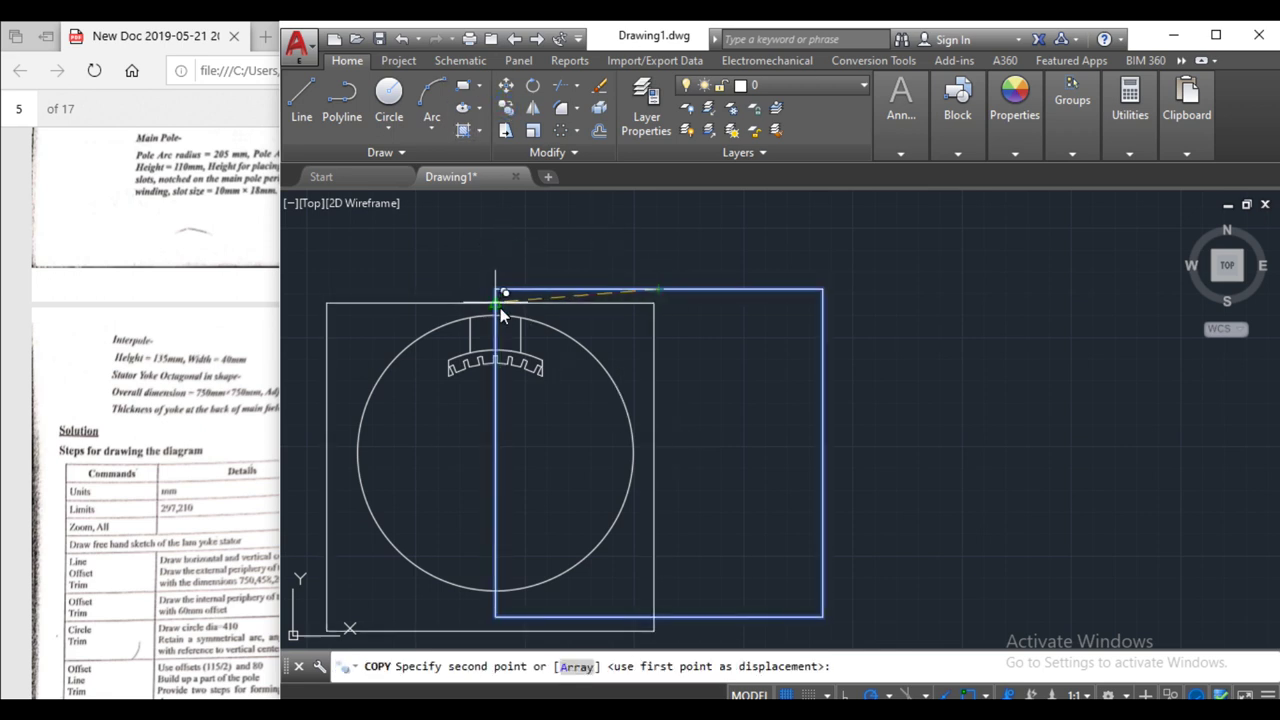
pyautogui.click(495, 290)
pyautogui.press('Return')
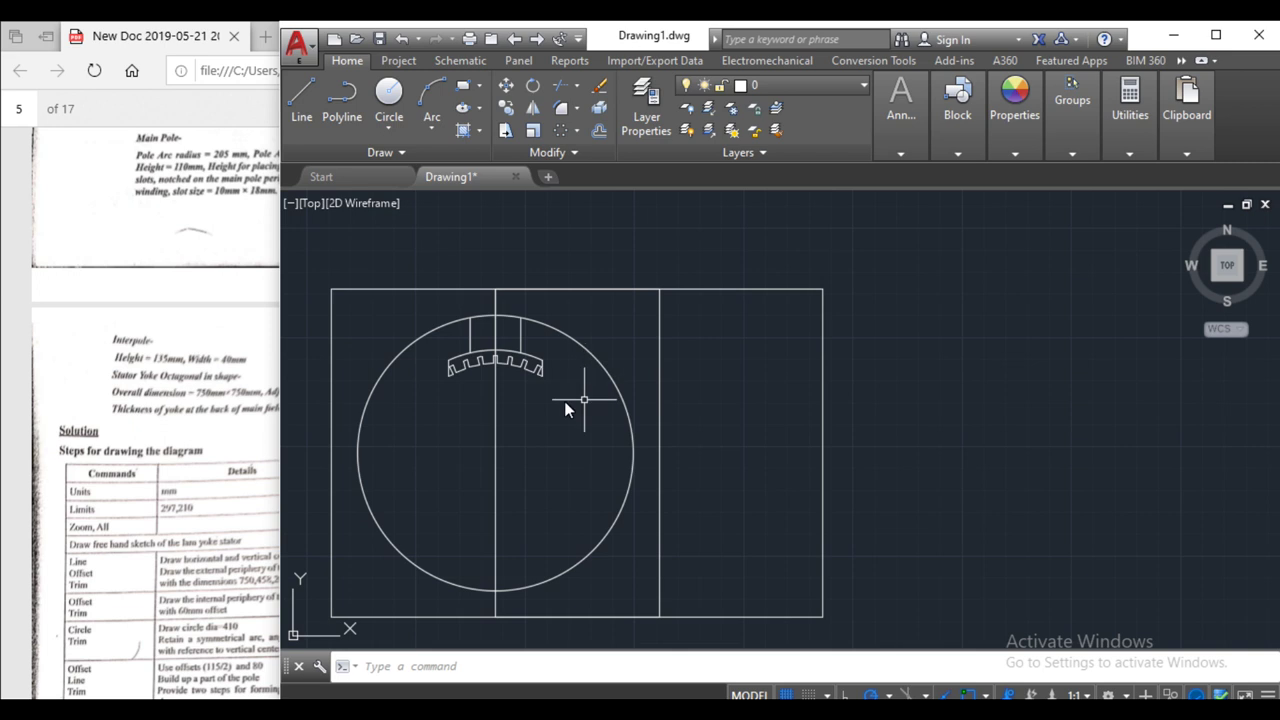
pyautogui.click(255, 563)
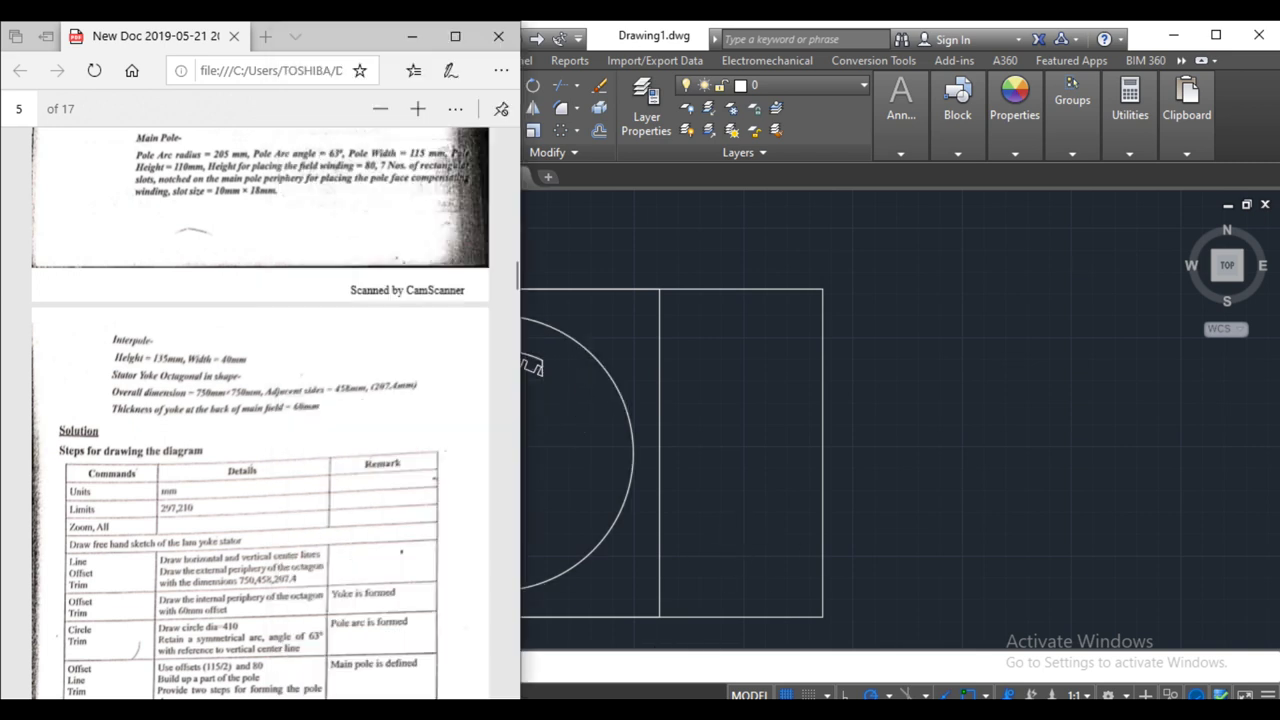
# - Scroll through the PDF to recheck the yoke specifications and show the end of the steps table
pyautogui.scroll(2, 242, 565)
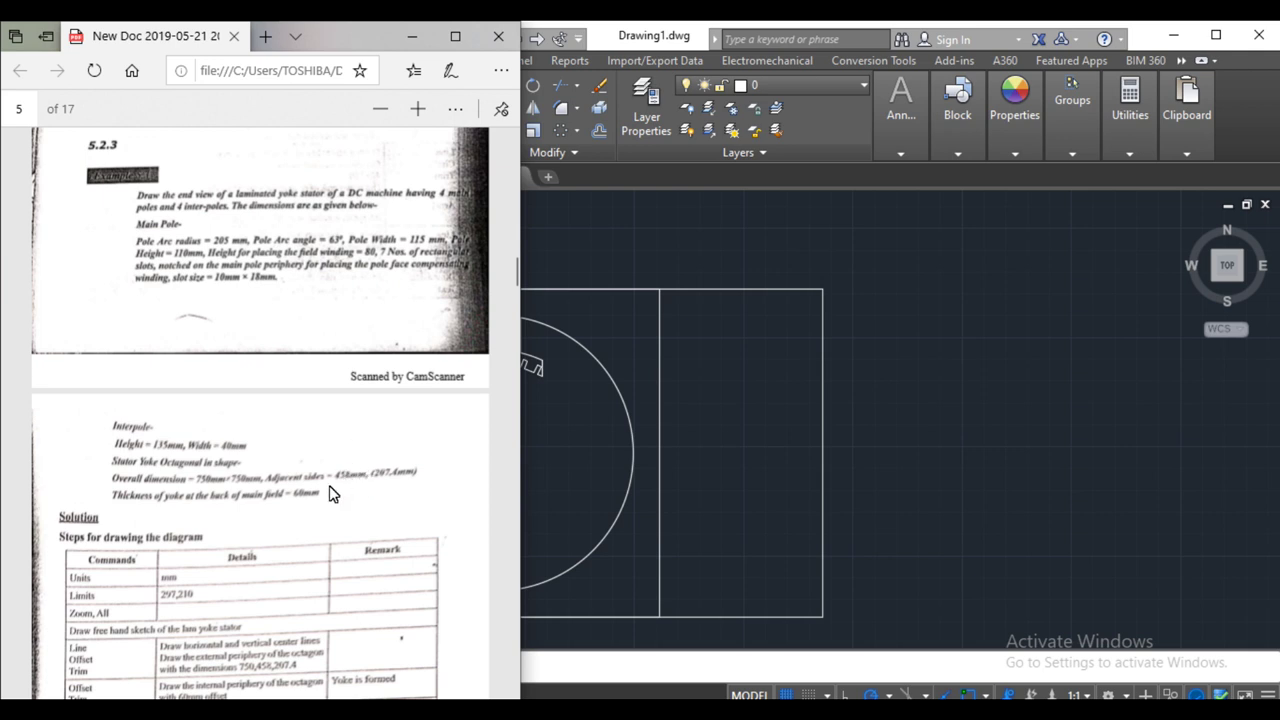
pyautogui.scroll(1, 340, 500)
pyautogui.scroll(-1, 398, 552)
pyautogui.scroll(1, 400, 565)
pyautogui.scroll(-1, 412, 586)
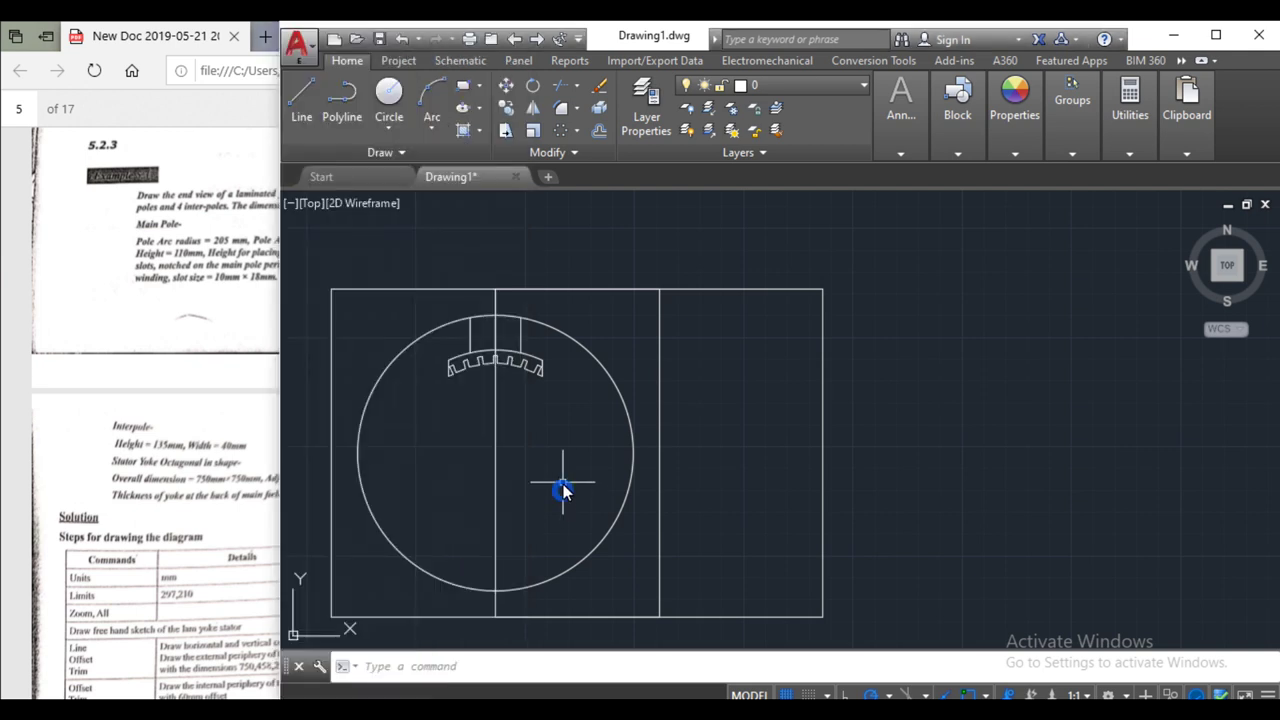
pyautogui.scroll(1, 505, 383)
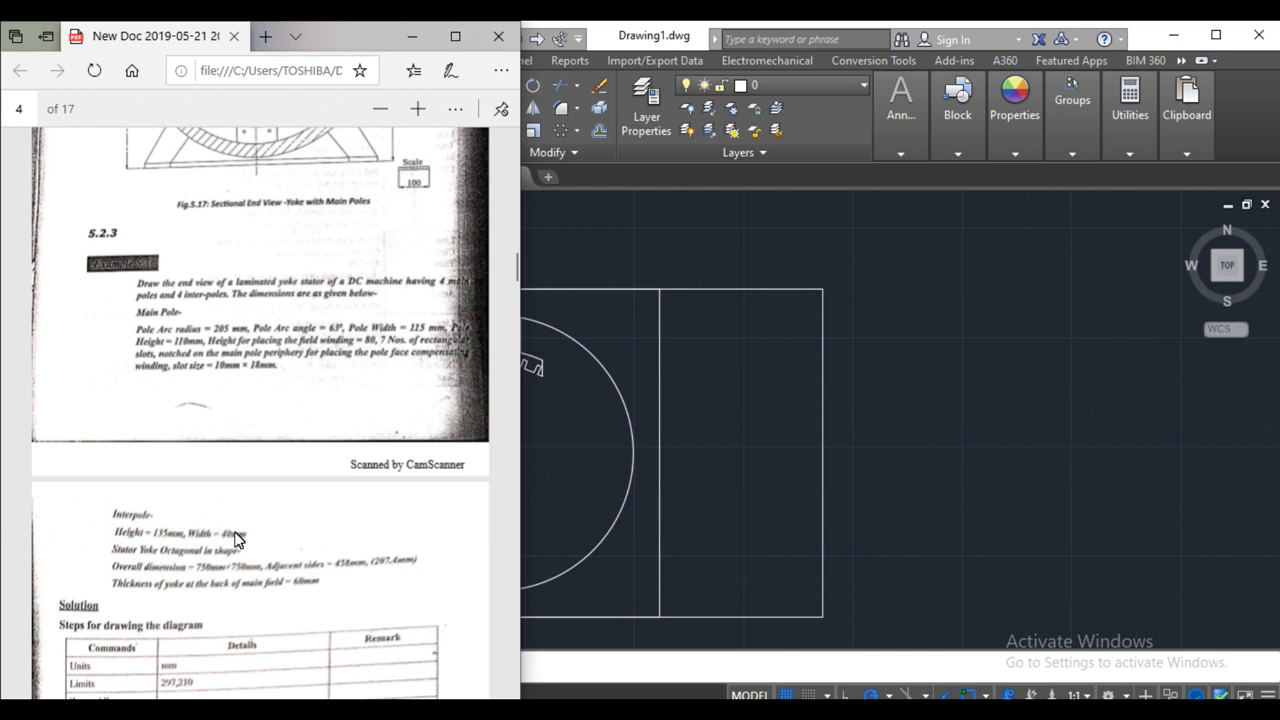
pyautogui.scroll(-5, 512, 478)
pyautogui.click(550, 418)
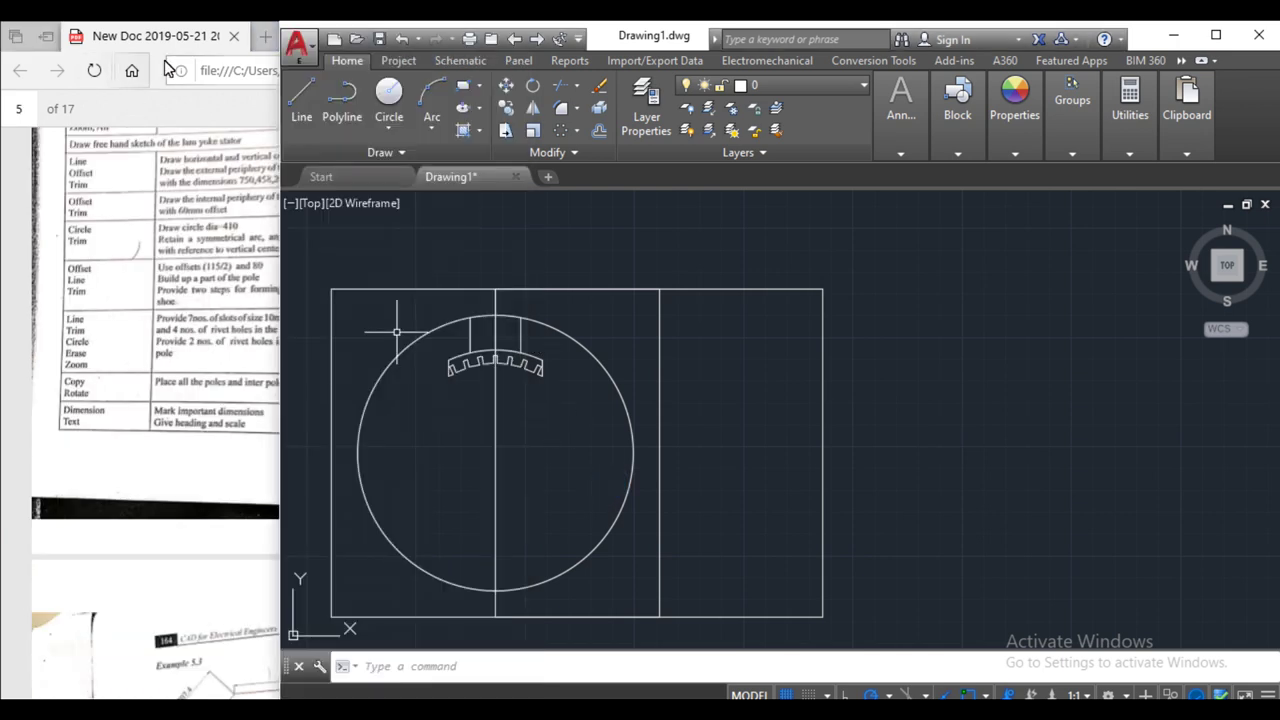
# - Draw the top-left chamfer line, 22 units up the left edge and 150 units along the top edge
pyautogui.click(301, 100)
pyautogui.click(330, 454)
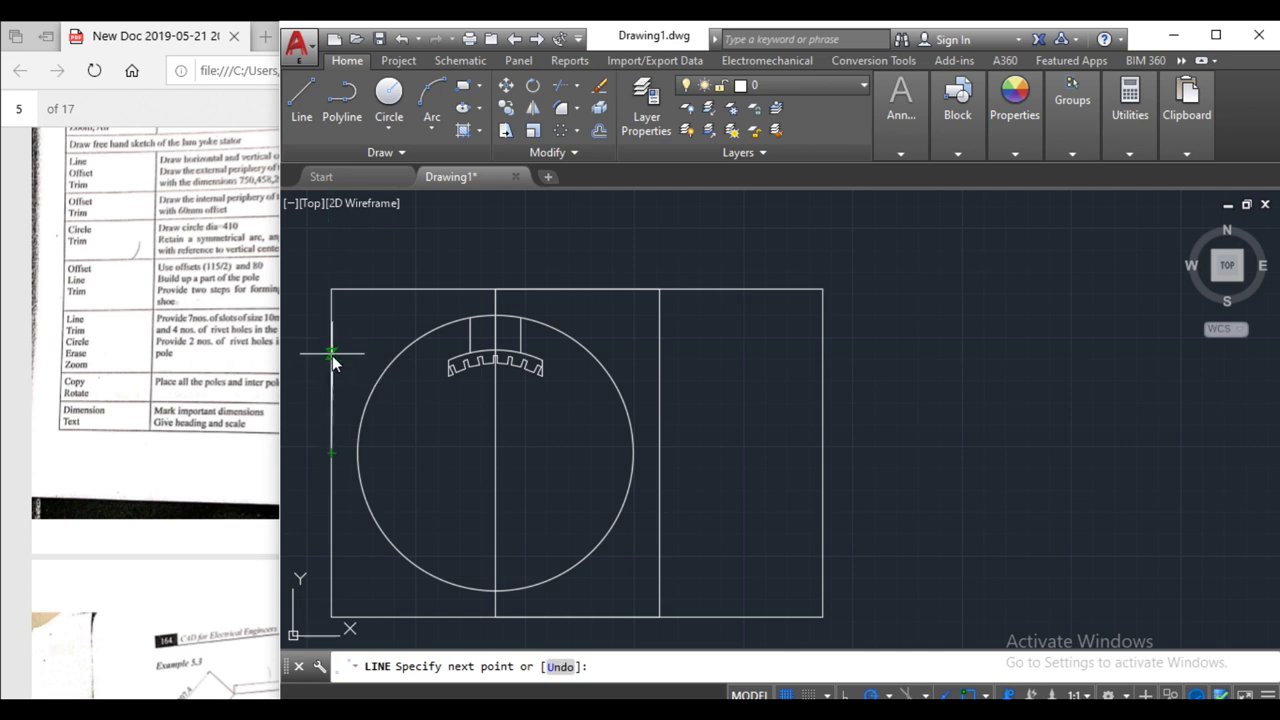
pyautogui.write('22')
pyautogui.press('Return')
pyautogui.press('Return')
pyautogui.press('Return')
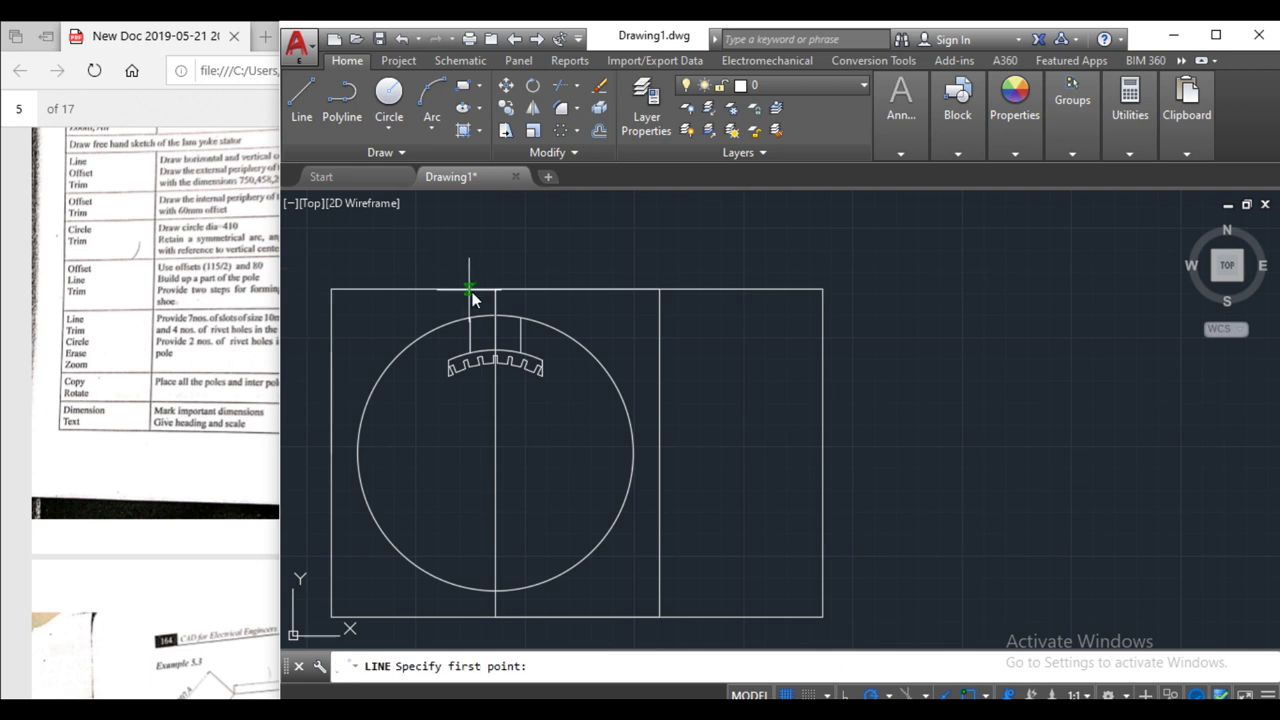
pyautogui.click(489, 294)
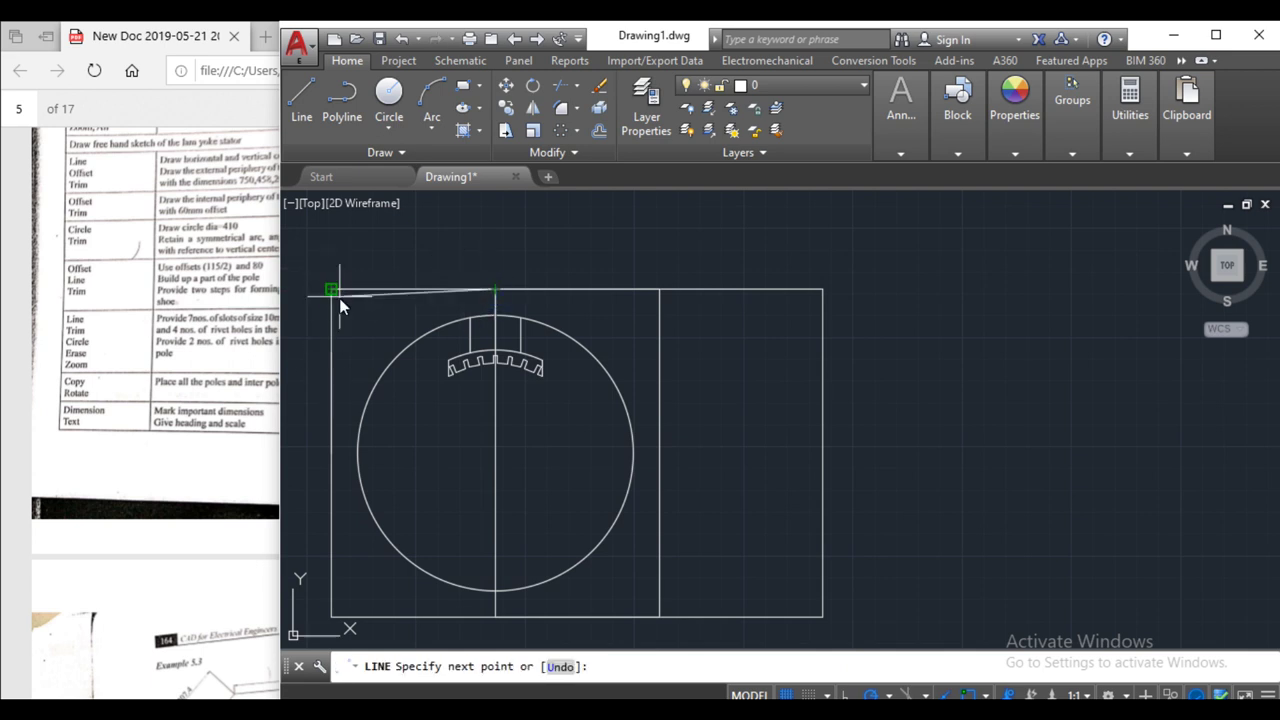
pyautogui.write('150')
pyautogui.press('Return')
pyautogui.click(330, 351)
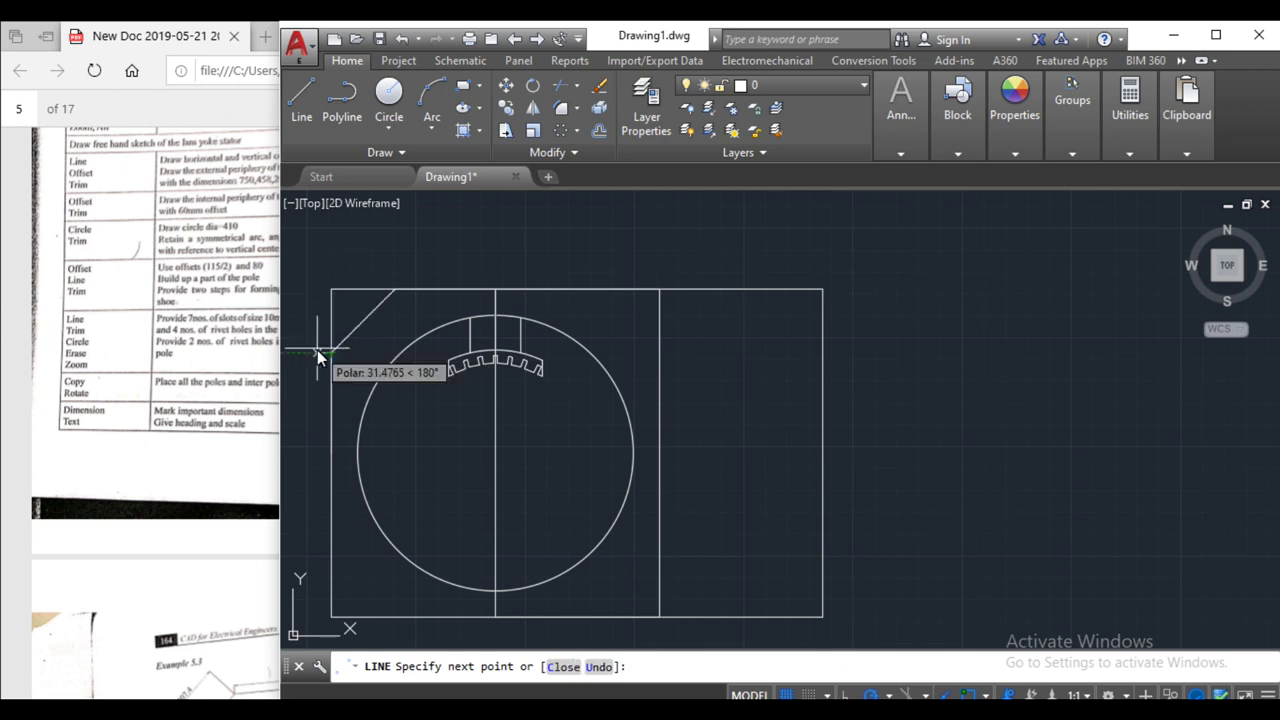
pyautogui.press('Return')
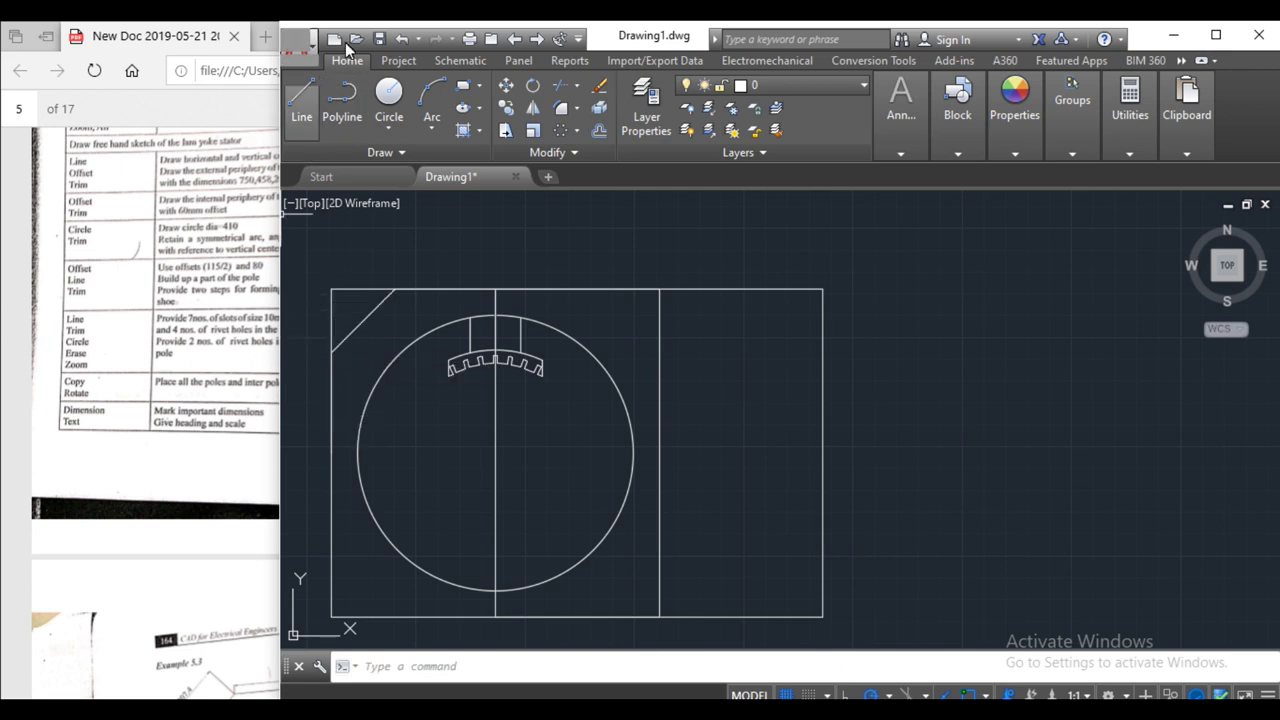
# - Mirror the top-left chamfer across the square's diagonal to form the bottom-right chamfer, keeping the original
pyautogui.click(533, 108)
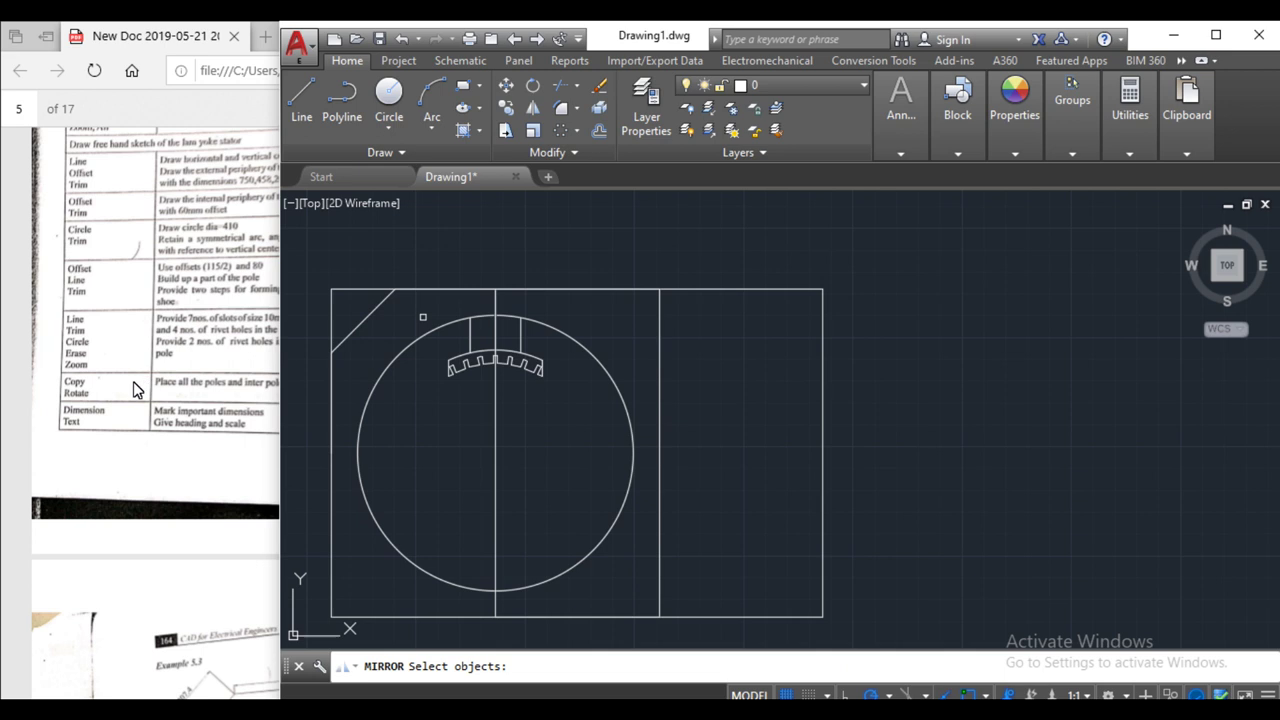
pyautogui.click(360, 323)
pyautogui.press('Return')
pyautogui.click(659, 290)
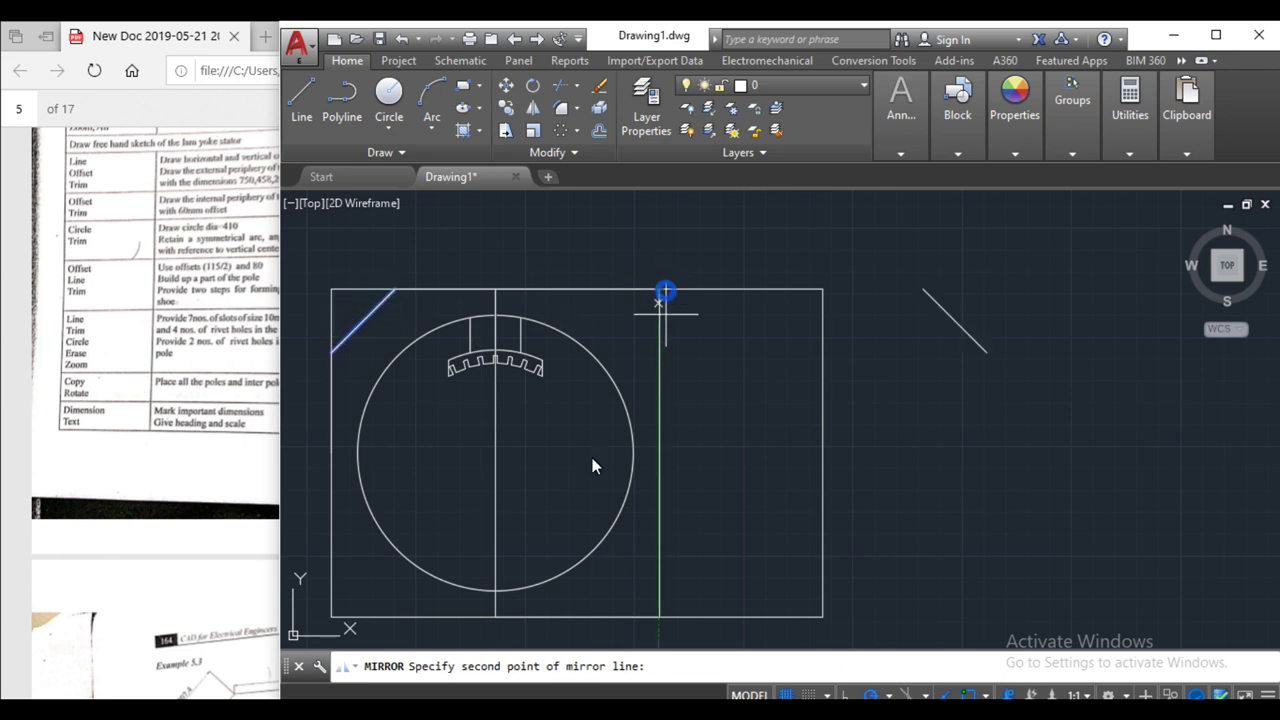
pyautogui.click(340, 622)
pyautogui.press('Return')
# - Mirror both chamfer lines across the square's centre line to cut the remaining two corners
pyautogui.click(362, 321)
pyautogui.click(627, 584)
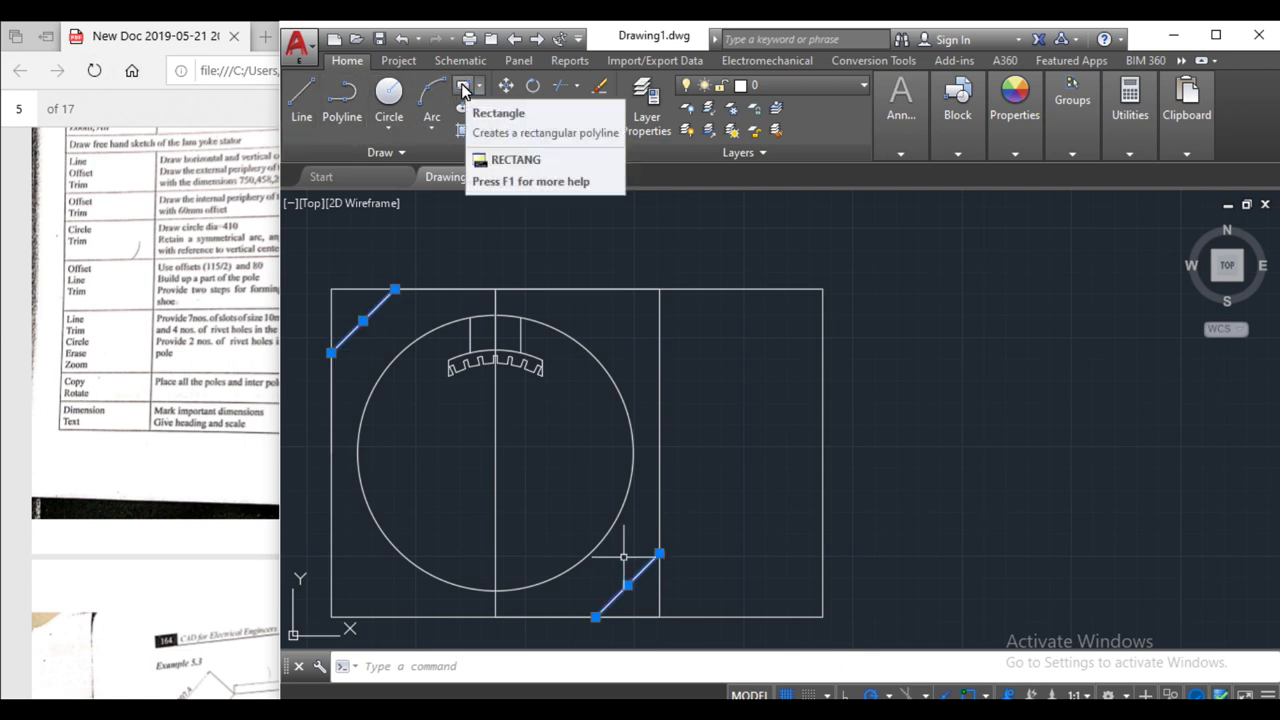
pyautogui.click(530, 118)
pyautogui.click(659, 453)
pyautogui.click(331, 453)
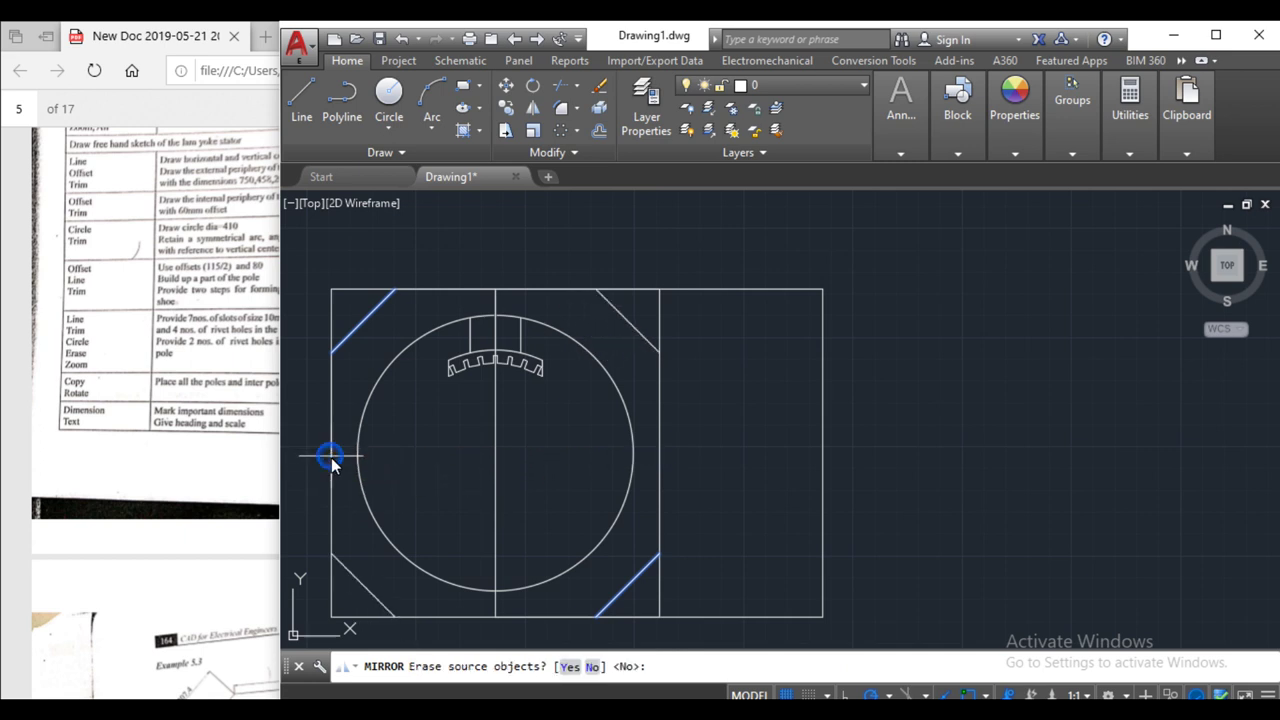
pyautogui.press('Return')
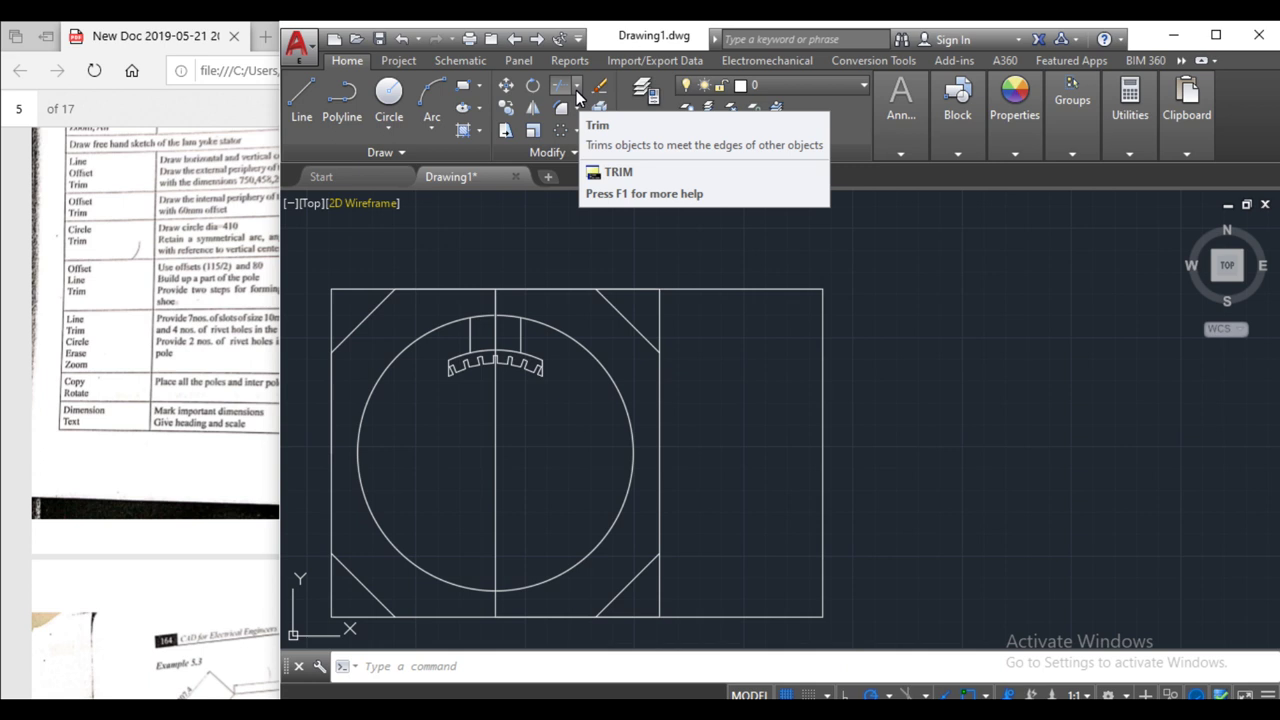
# - Trim with all objects as cutting edges, removing the bottom-right corner tip and rectangle segments
pyautogui.click(561, 86)
pyautogui.click(314, 249)
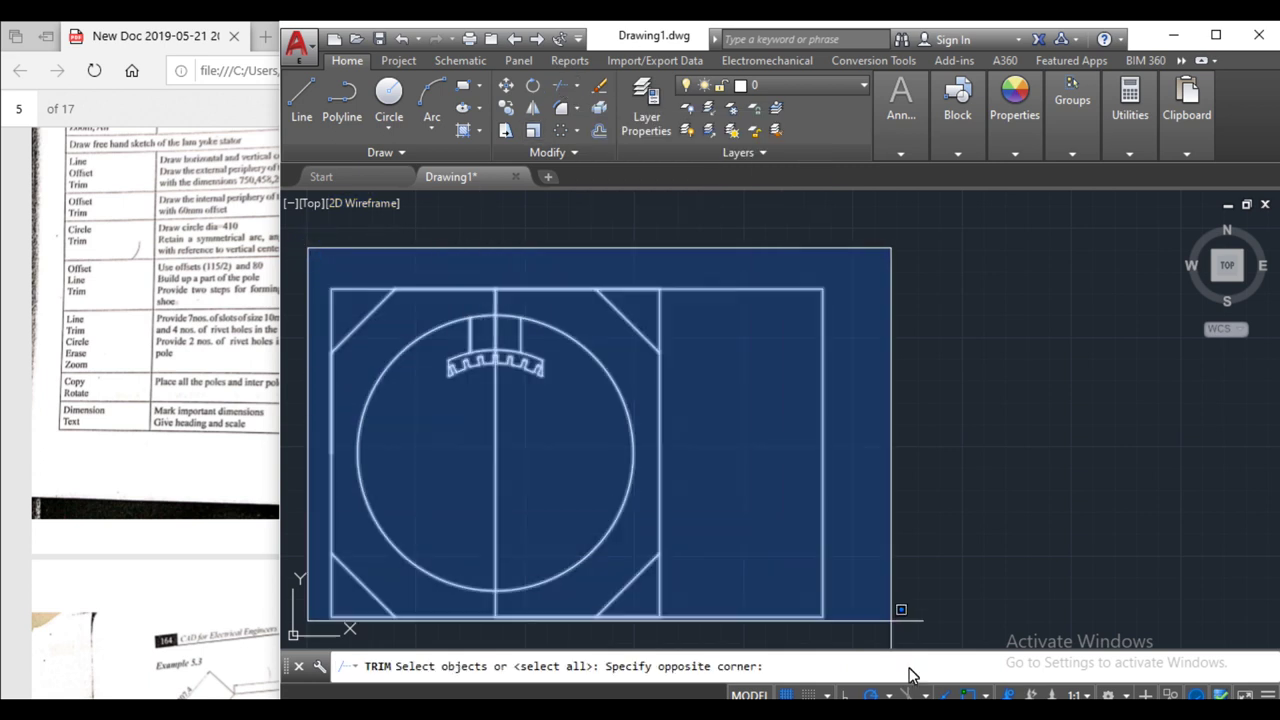
pyautogui.click(903, 646)
pyautogui.press('Return')
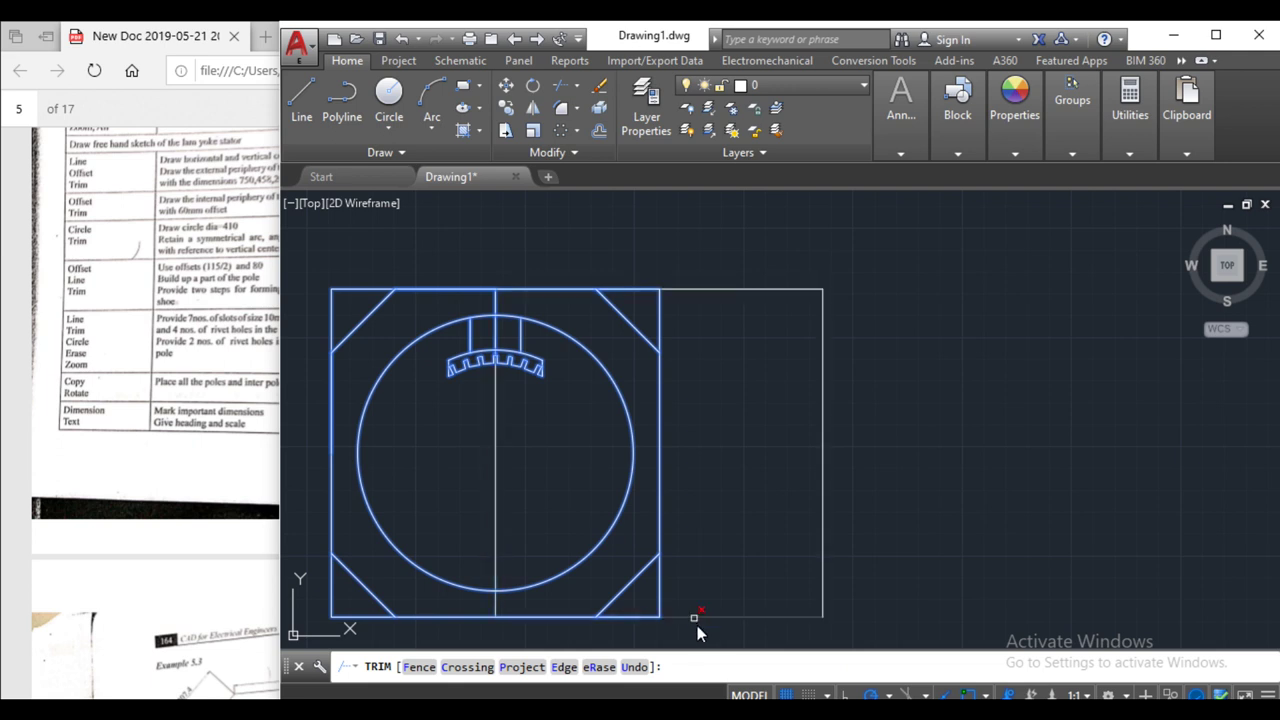
pyautogui.click(703, 620)
pyautogui.click(686, 580)
pyautogui.click(651, 655)
# - Trim the bottom-left, top-left and top-right corner tips and the right rectangle's top and right edges
pyautogui.click(371, 636)
pyautogui.click(295, 603)
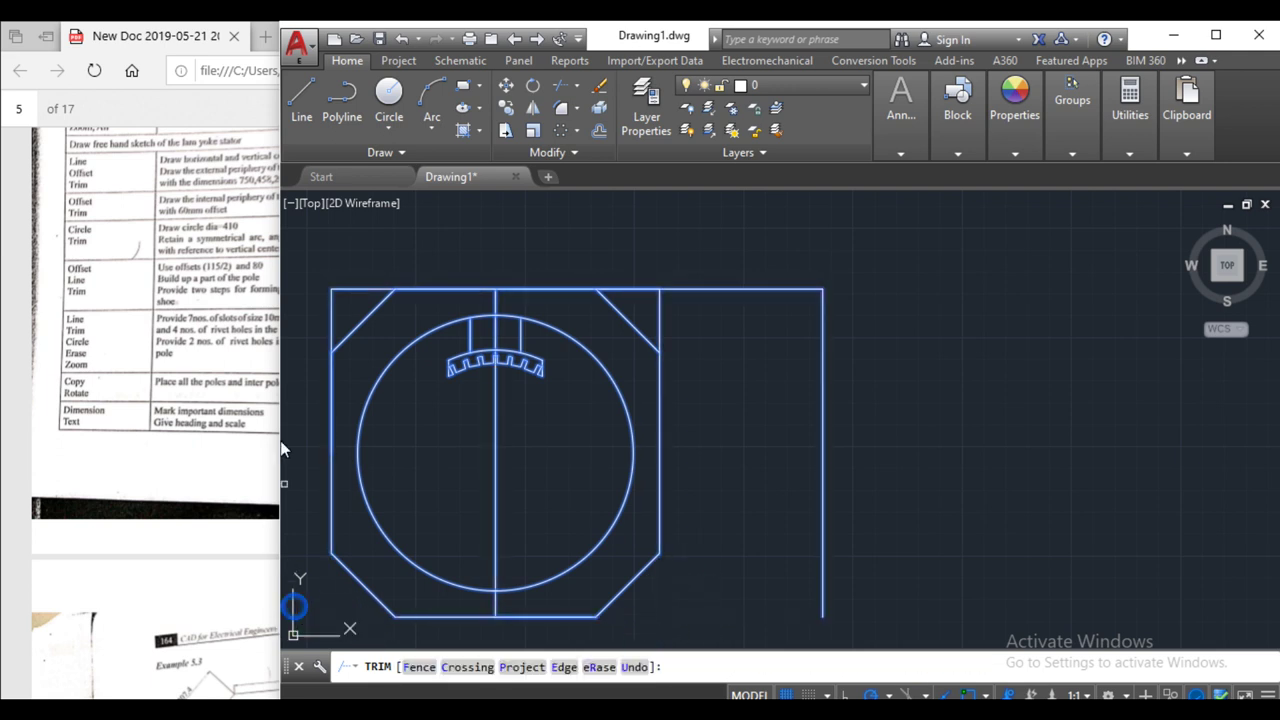
pyautogui.click(373, 265)
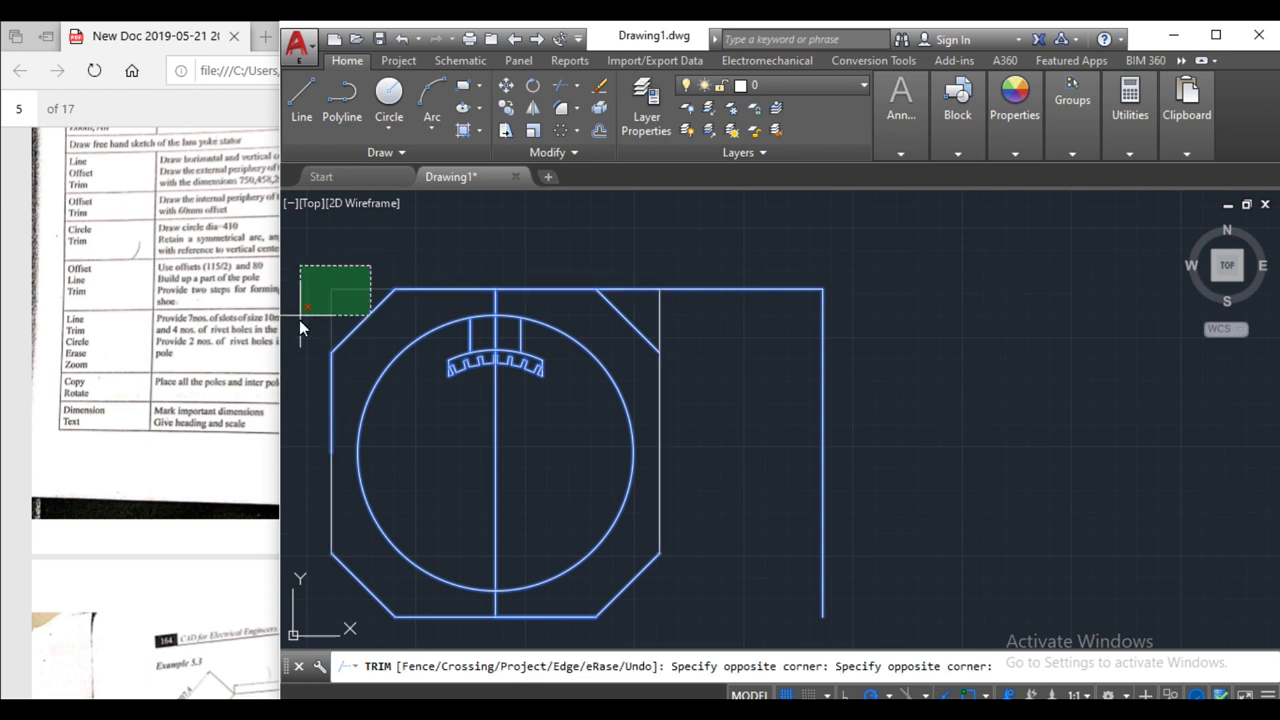
pyautogui.click(297, 306)
pyautogui.click(795, 228)
pyautogui.click(760, 340)
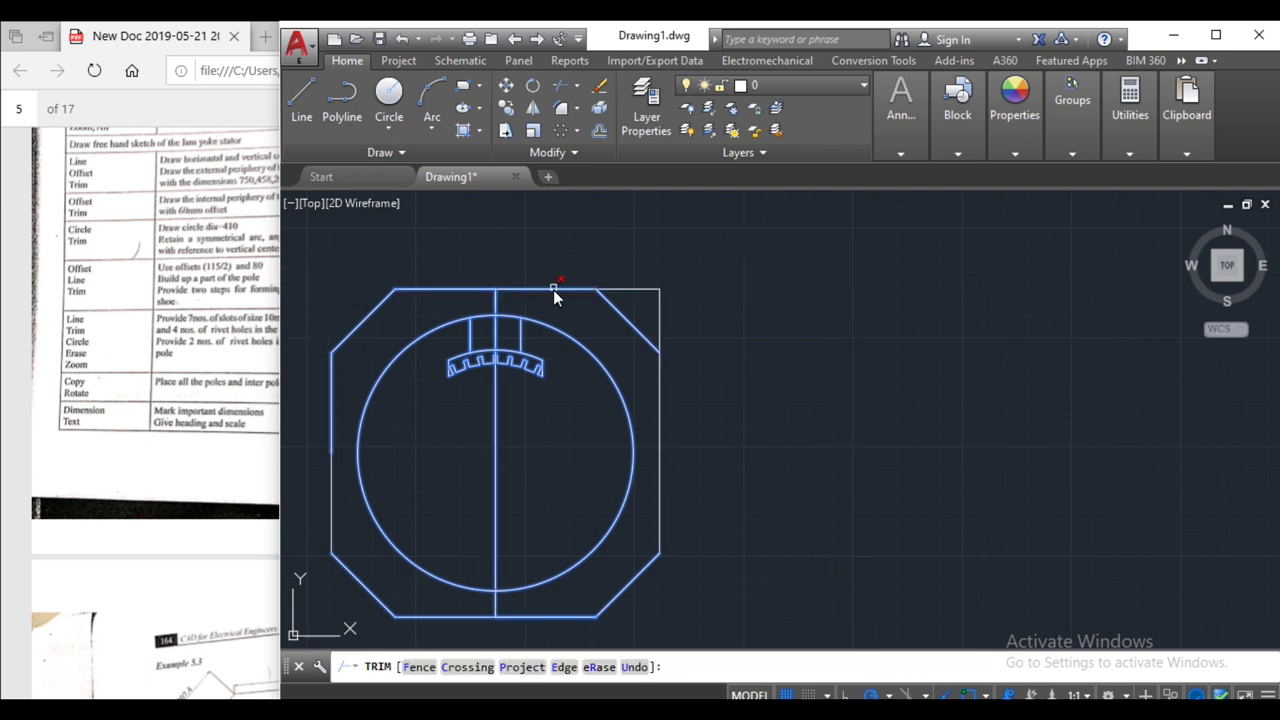
pyautogui.click(612, 244)
pyautogui.click(700, 291)
pyautogui.press('Escape')
pyautogui.click(362, 326)
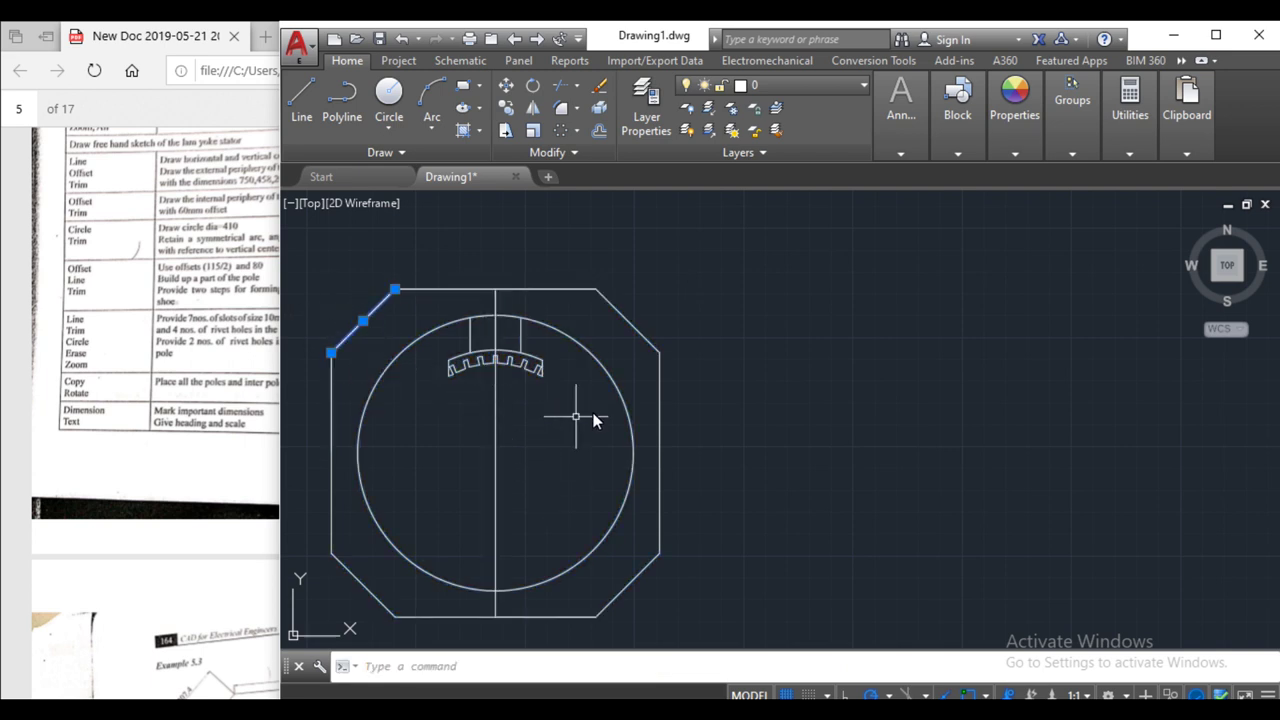
pyautogui.click(463, 108)
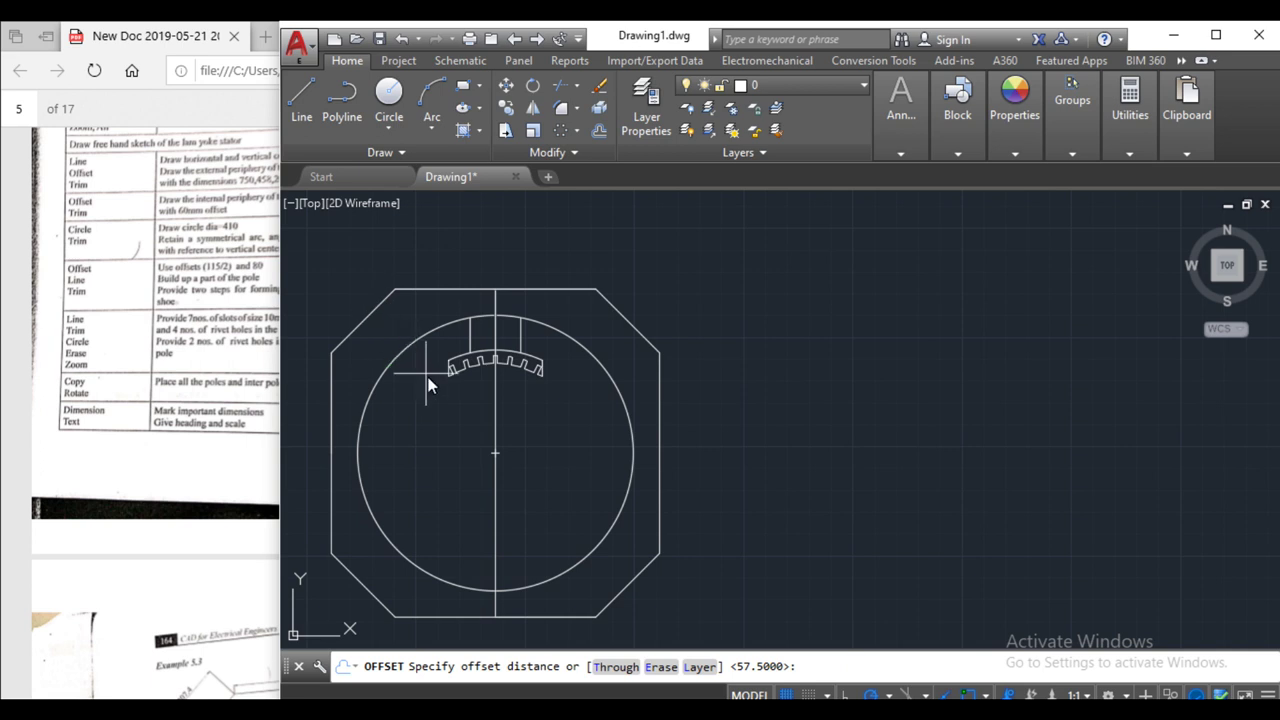
# - Set the offset distance by two points and offset the top-left chamfer, bottom-left chamfer and bottom edge inward
pyautogui.click(363, 323)
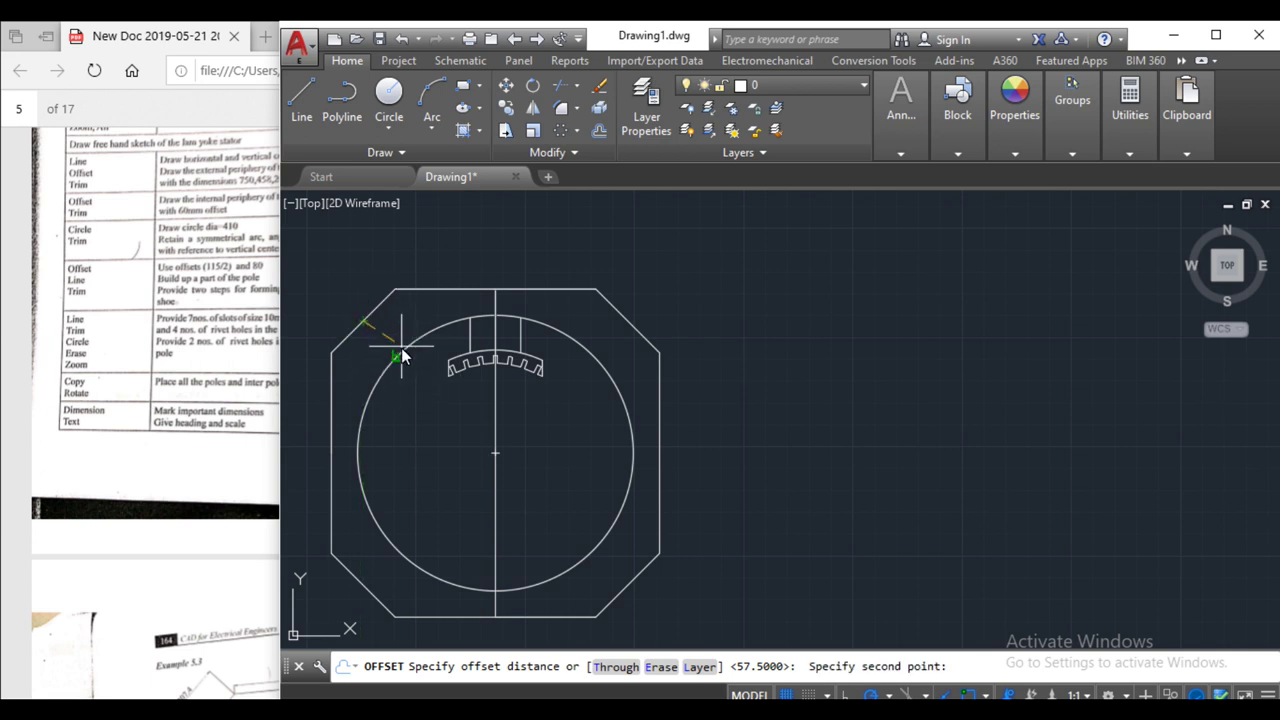
pyautogui.write('6')
pyautogui.click(408, 368)
pyautogui.click(400, 420)
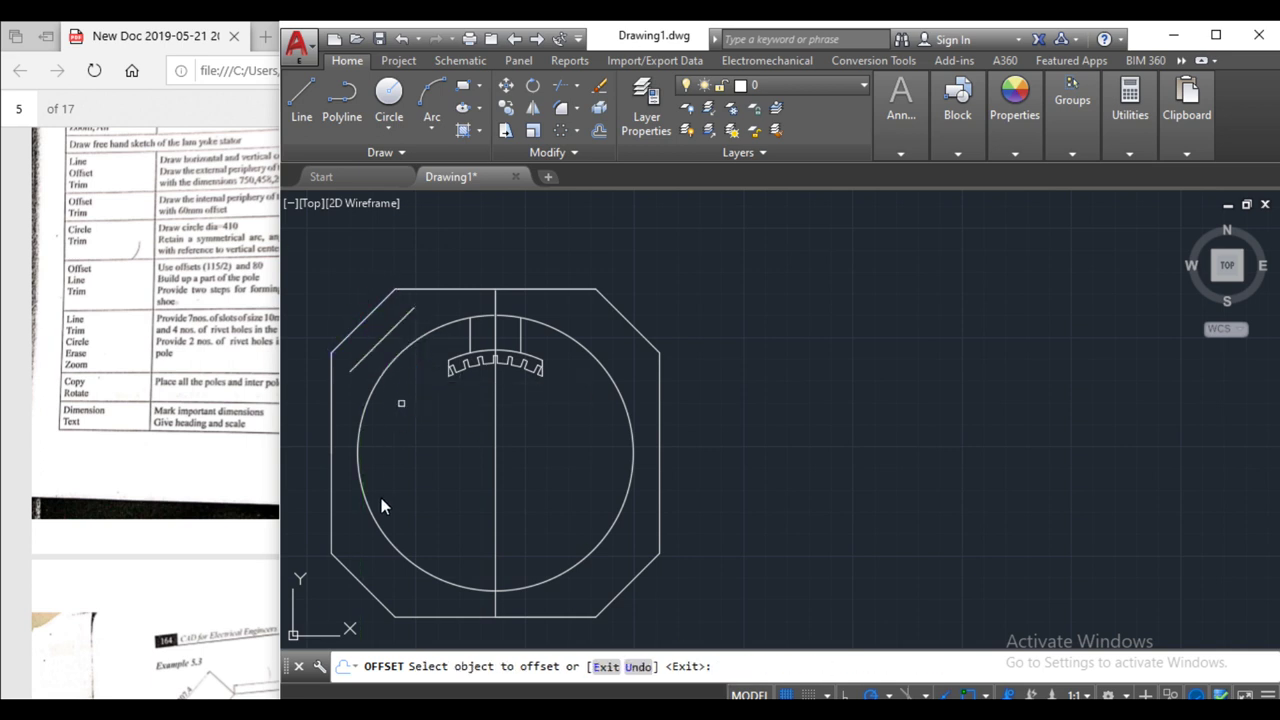
pyautogui.click(364, 572)
pyautogui.click(364, 572)
pyautogui.click(485, 617)
pyautogui.click(480, 600)
# - Offset the bottom-right chamfer, right edge, top-right chamfer, top edge and left edge inward
pyautogui.click(648, 565)
pyautogui.click(640, 562)
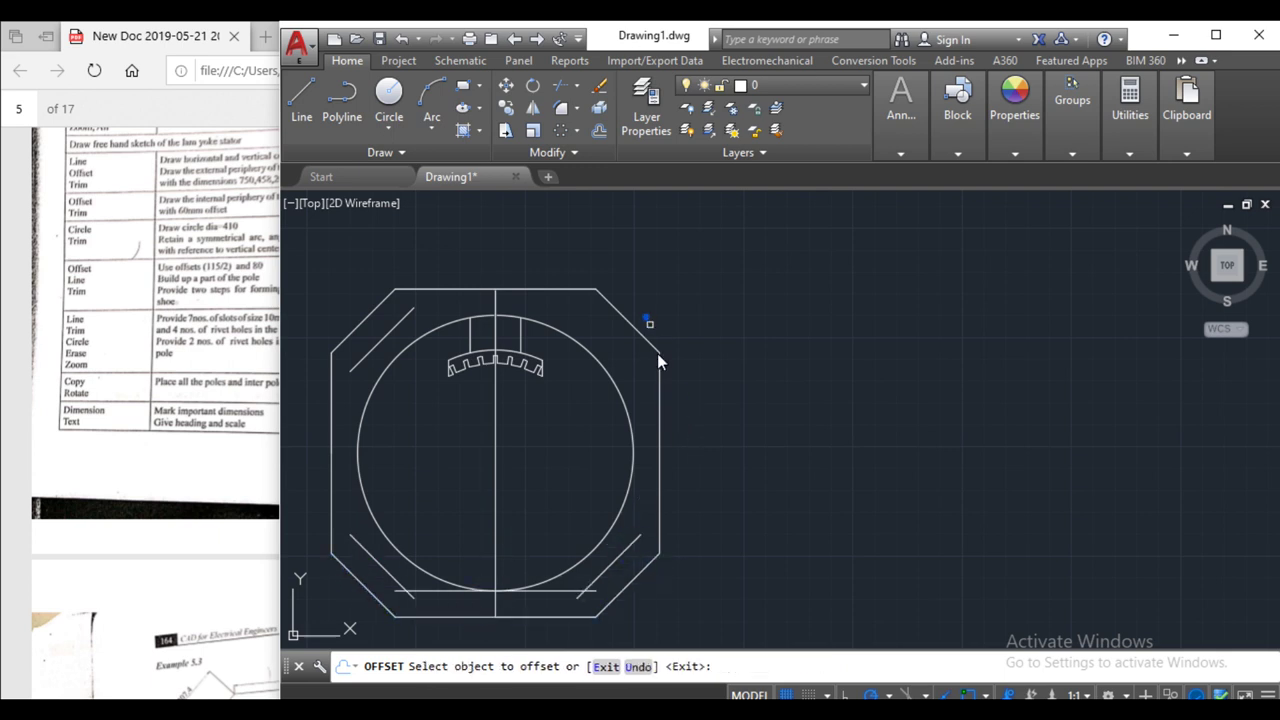
pyautogui.click(659, 407)
pyautogui.click(651, 393)
pyautogui.click(649, 342)
pyautogui.click(645, 352)
pyautogui.click(523, 289)
pyautogui.click(532, 331)
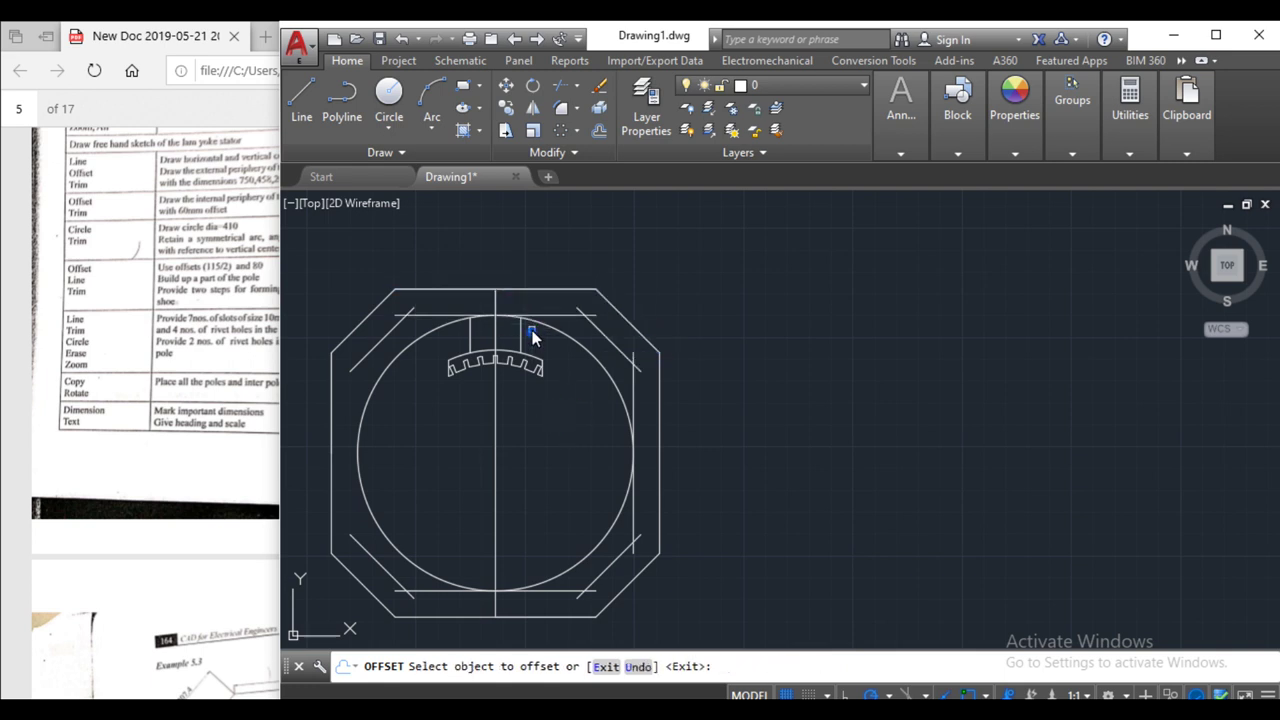
pyautogui.click(331, 482)
pyautogui.click(358, 485)
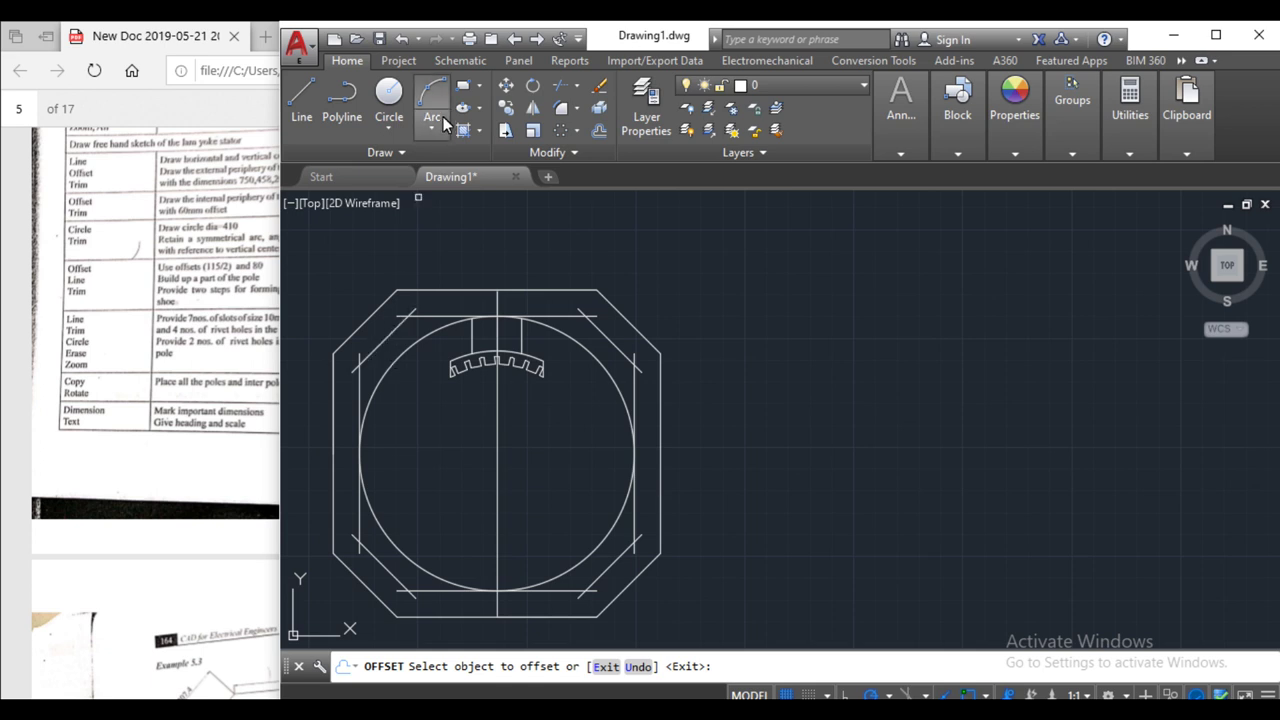
# - Trim the overhanging inner line ends at each corner, using the whole drawing as cutting edges
pyautogui.click(565, 90)
pyautogui.moveTo(313, 235); pyautogui.dragTo(689, 607)
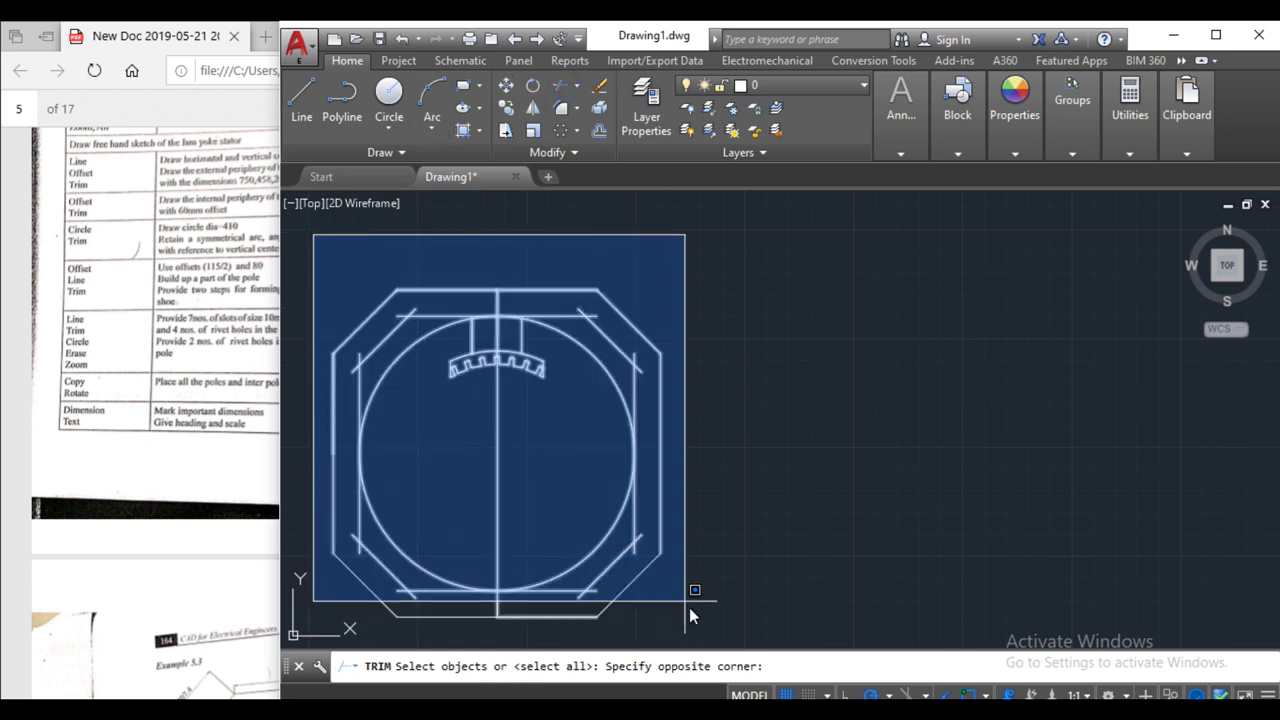
pyautogui.click(689, 607)
pyautogui.press('Return')
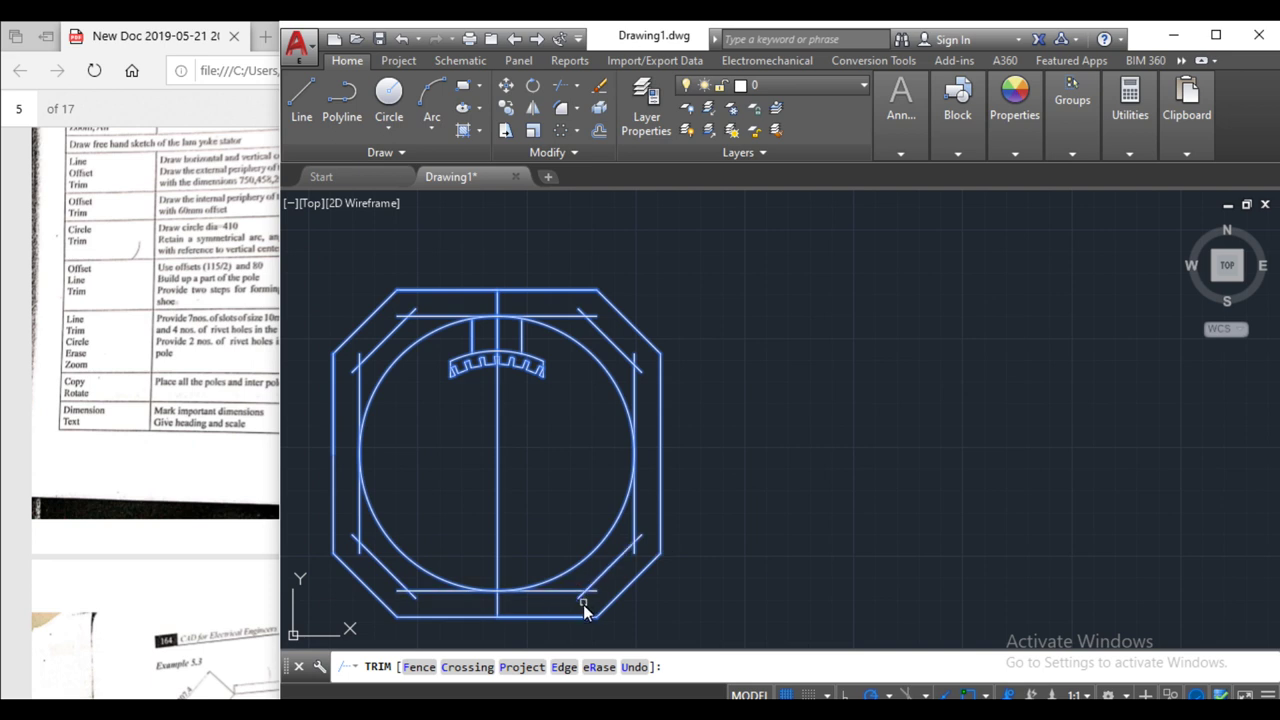
pyautogui.click(590, 595)
pyautogui.click(634, 551)
pyautogui.click(636, 362)
pyautogui.click(586, 312)
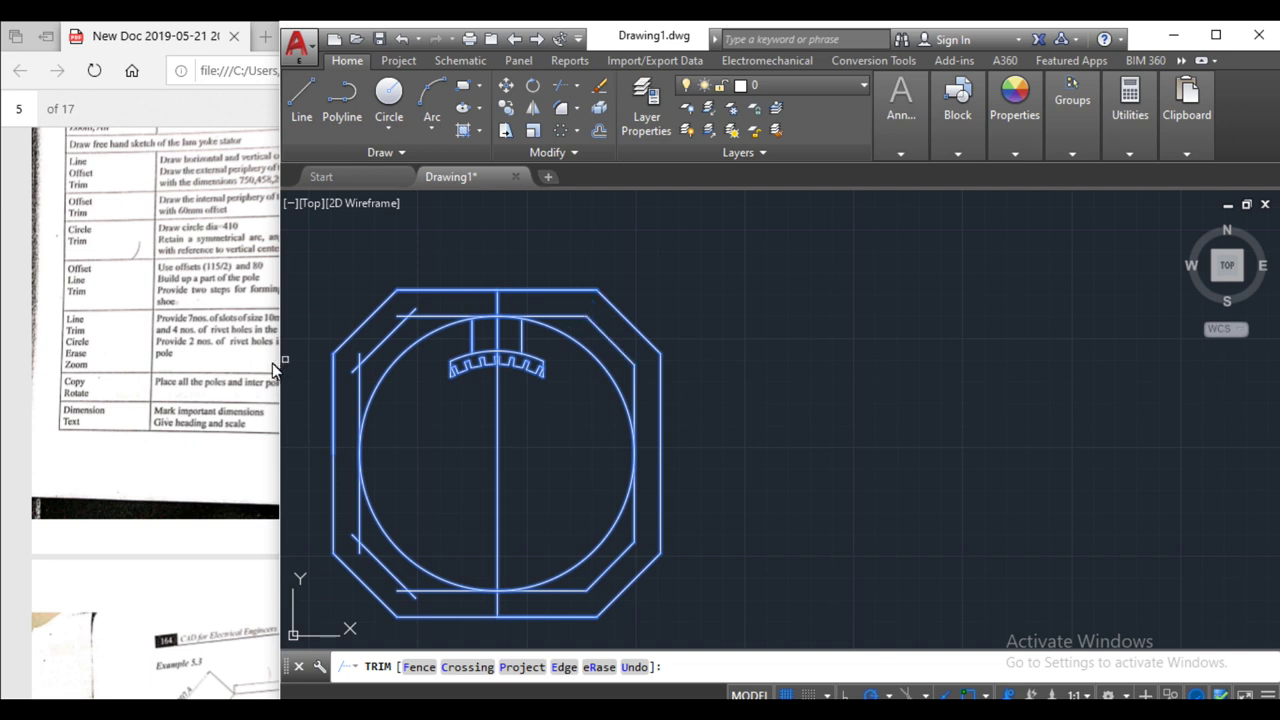
pyautogui.click(400, 315)
pyautogui.click(356, 362)
pyautogui.click(344, 374)
pyautogui.click(402, 594)
# - Delete the large construction circle
pyautogui.press('Escape')
pyautogui.click(585, 556)
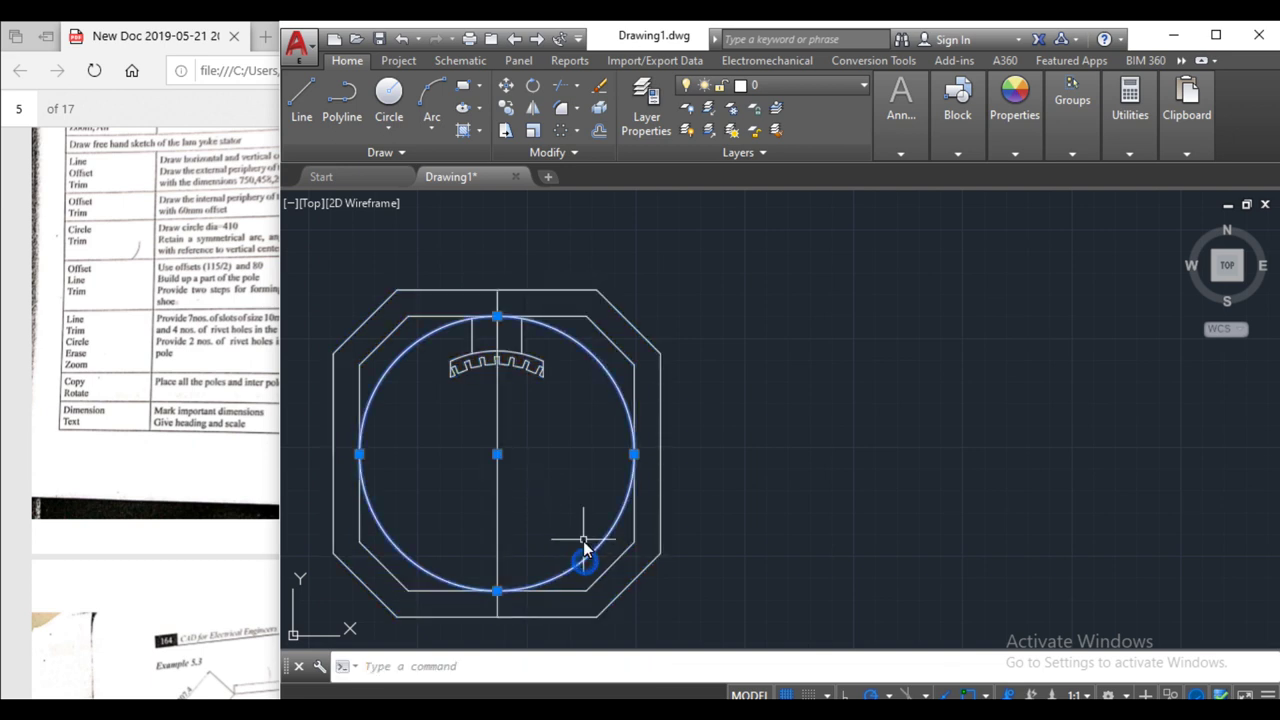
pyautogui.press('Delete')
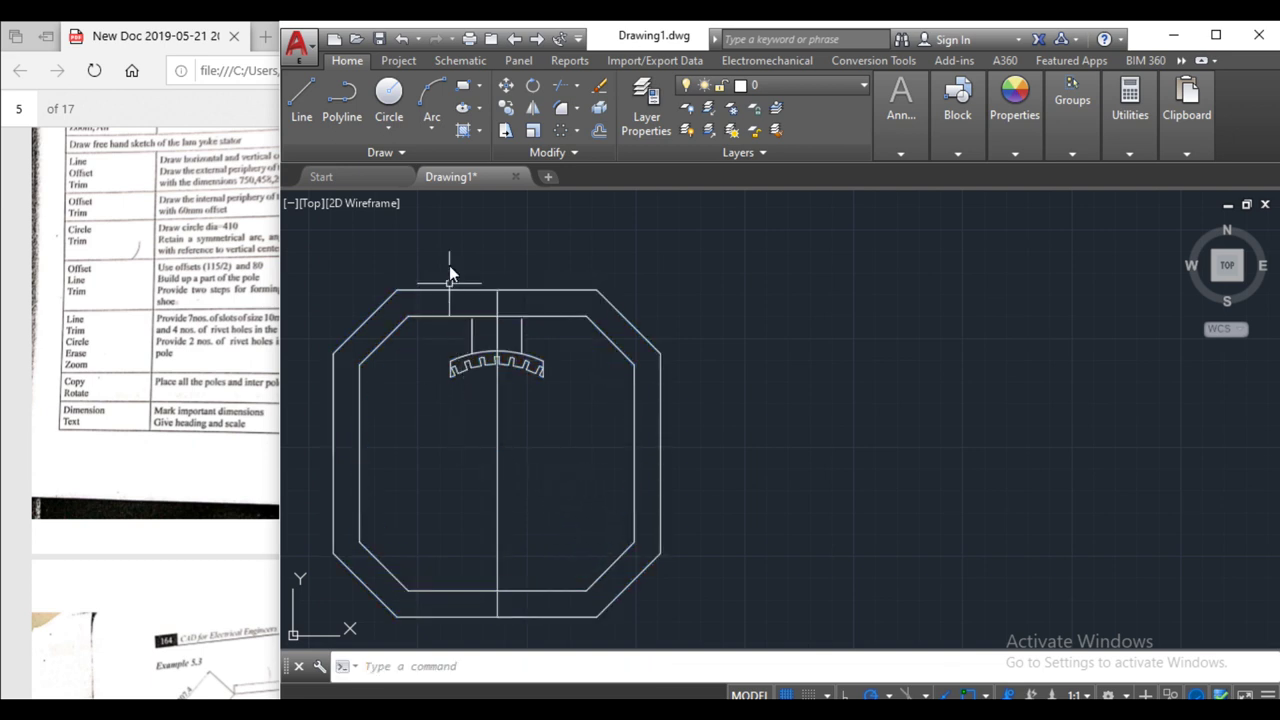
# - Delete the vertical centre line segments running through the yoke and the top pole
pyautogui.click(428, 264)
pyautogui.click(481, 301)
pyautogui.click(490, 294)
pyautogui.click(493, 311)
pyautogui.press('Delete')
pyautogui.click(498, 333)
pyautogui.click(510, 345)
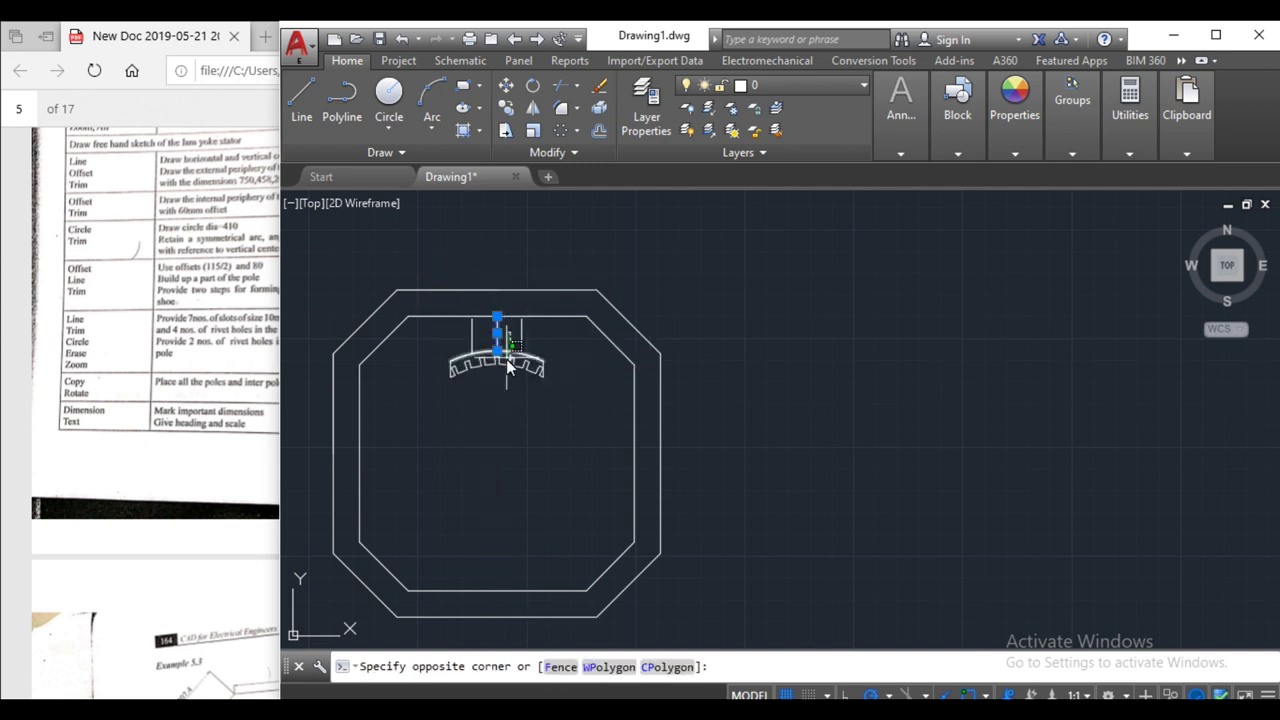
pyautogui.click(513, 346)
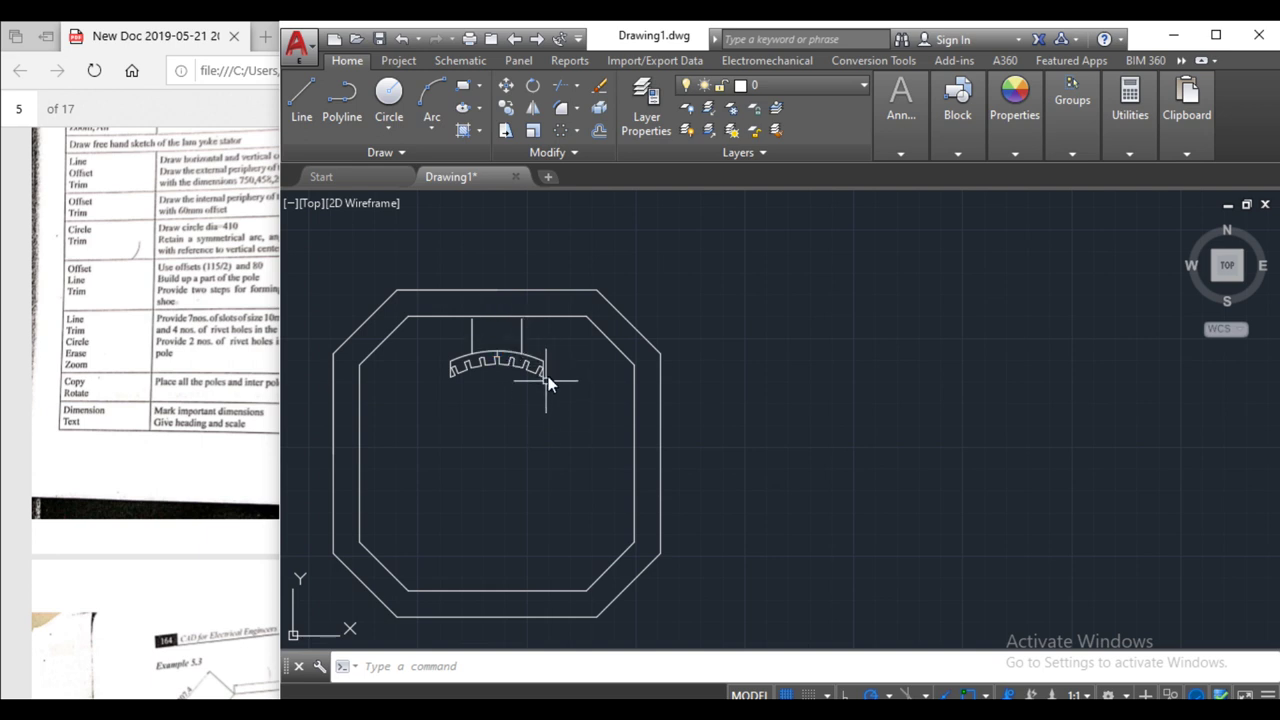
pyautogui.click(545, 340)
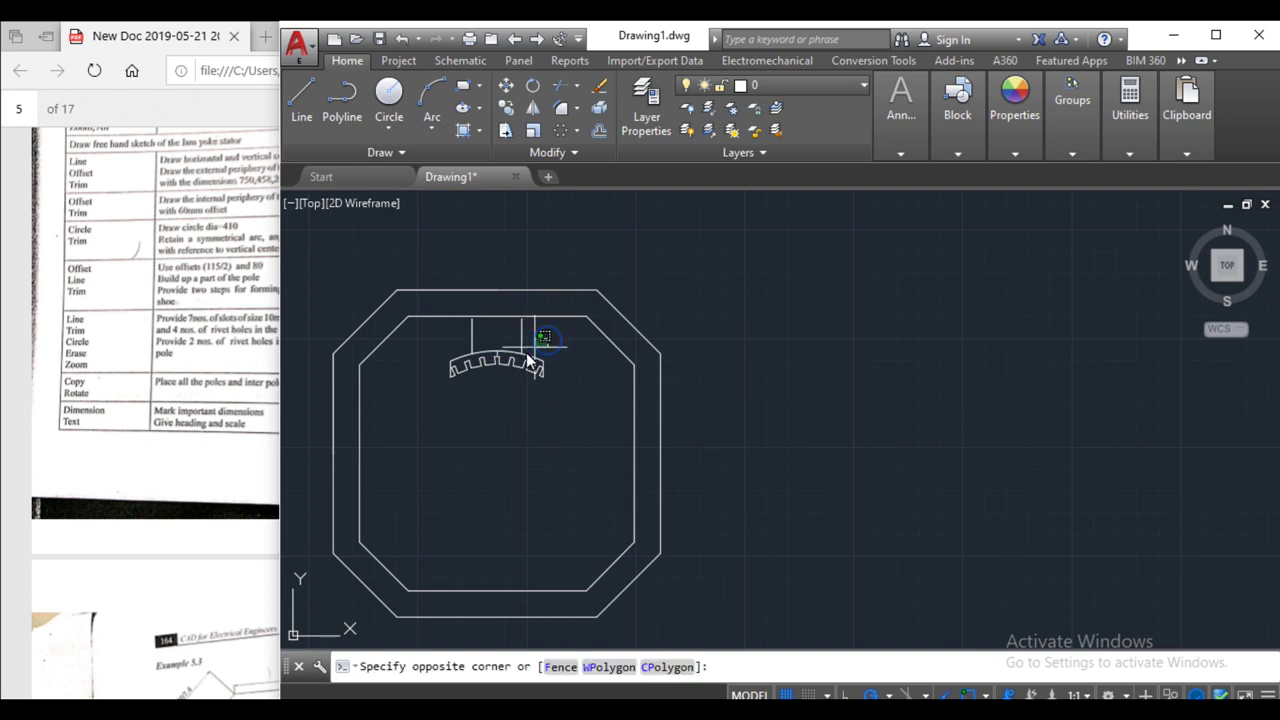
pyautogui.click(423, 398)
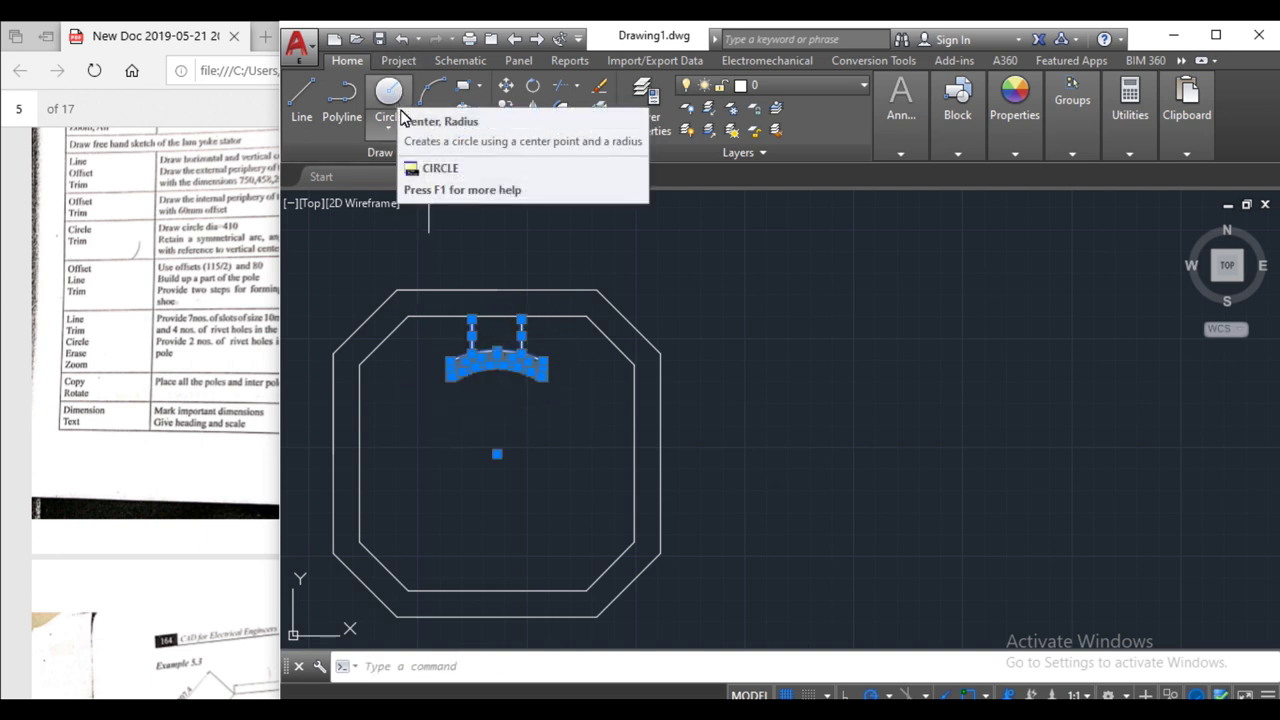
pyautogui.press('Escape')
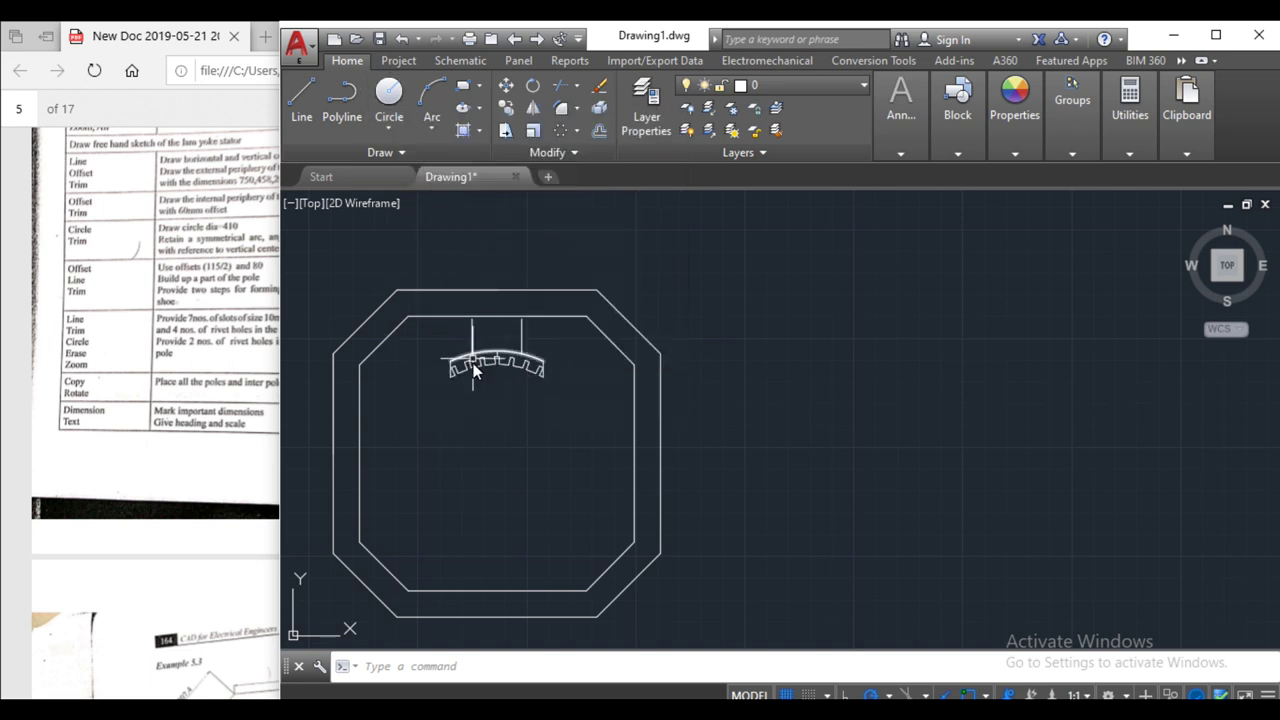
pyautogui.click(302, 105)
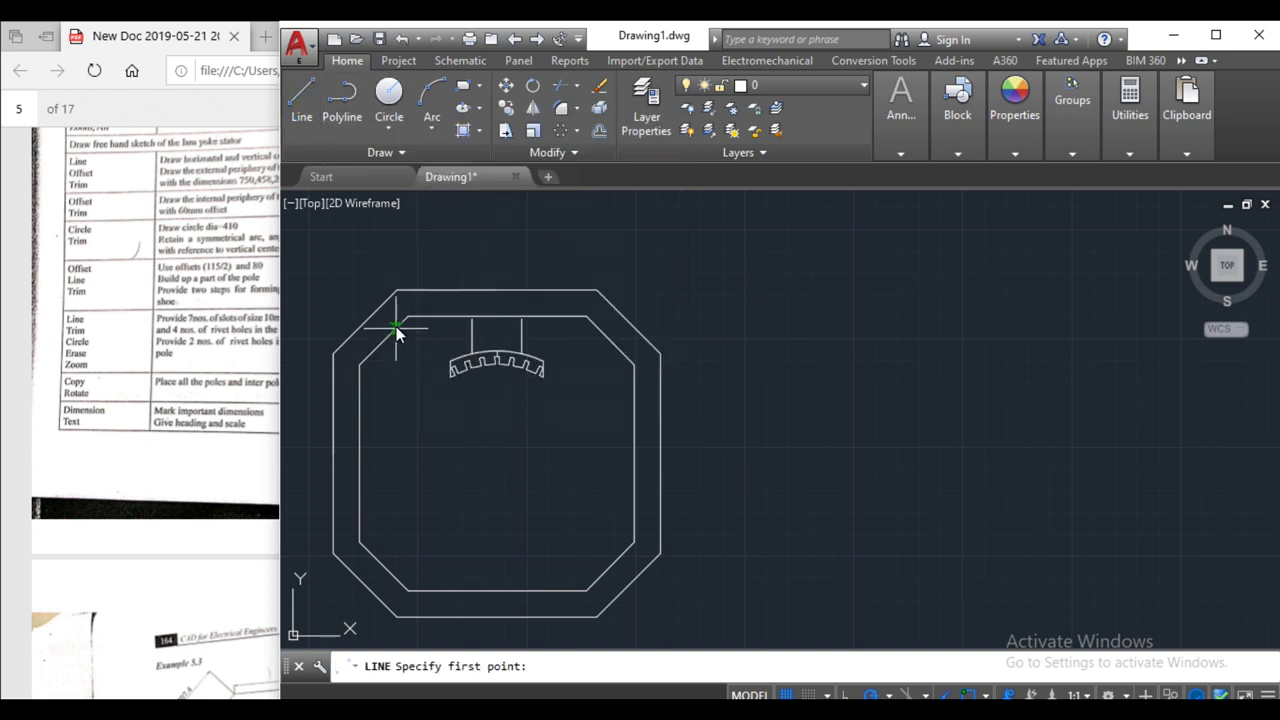
# - Draw a horizontal centre line from the yoke's inner left edge toward the middle
pyautogui.click(360, 455)
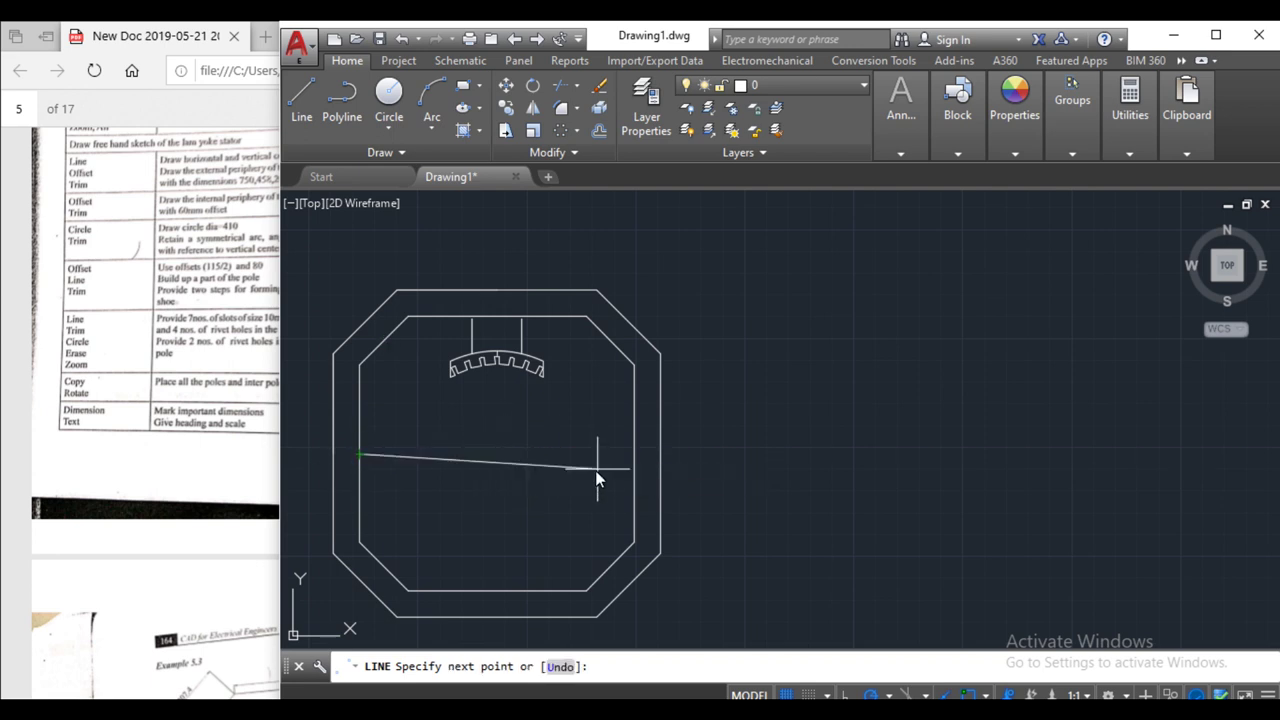
pyautogui.click(497, 455)
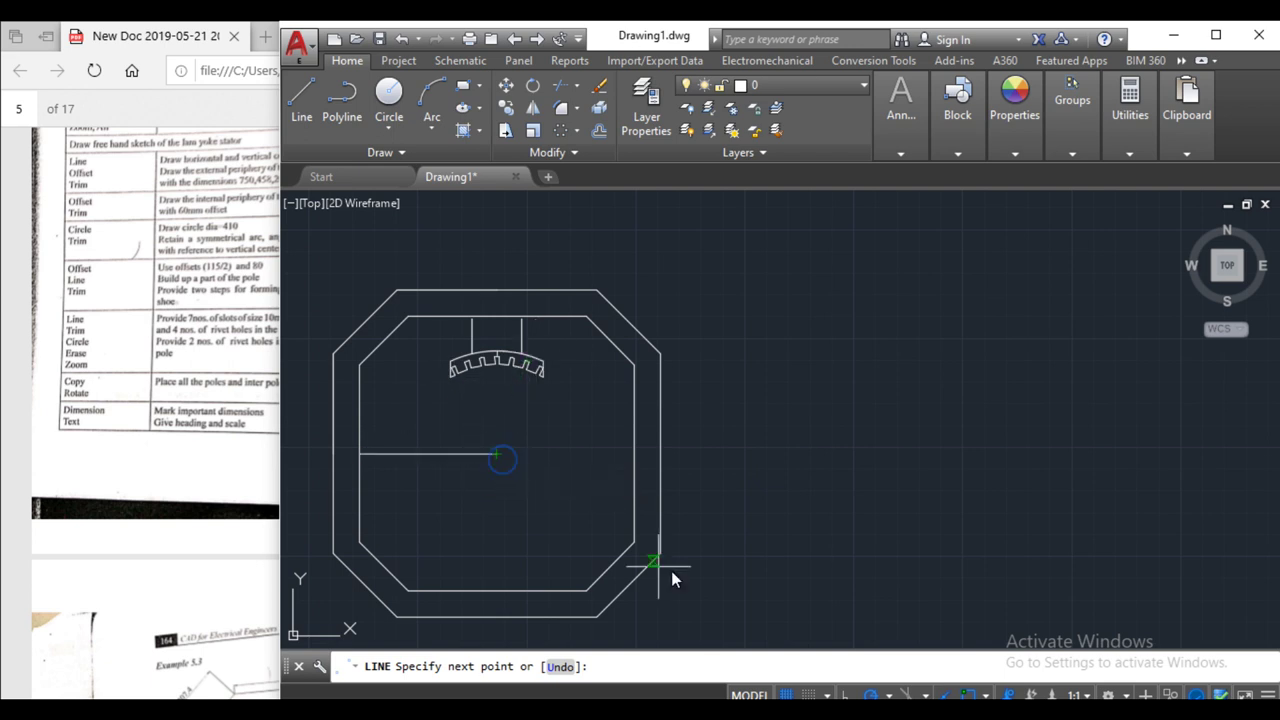
pyautogui.press('Escape')
pyautogui.click(243, 265)
pyautogui.scroll(3, 238, 270)
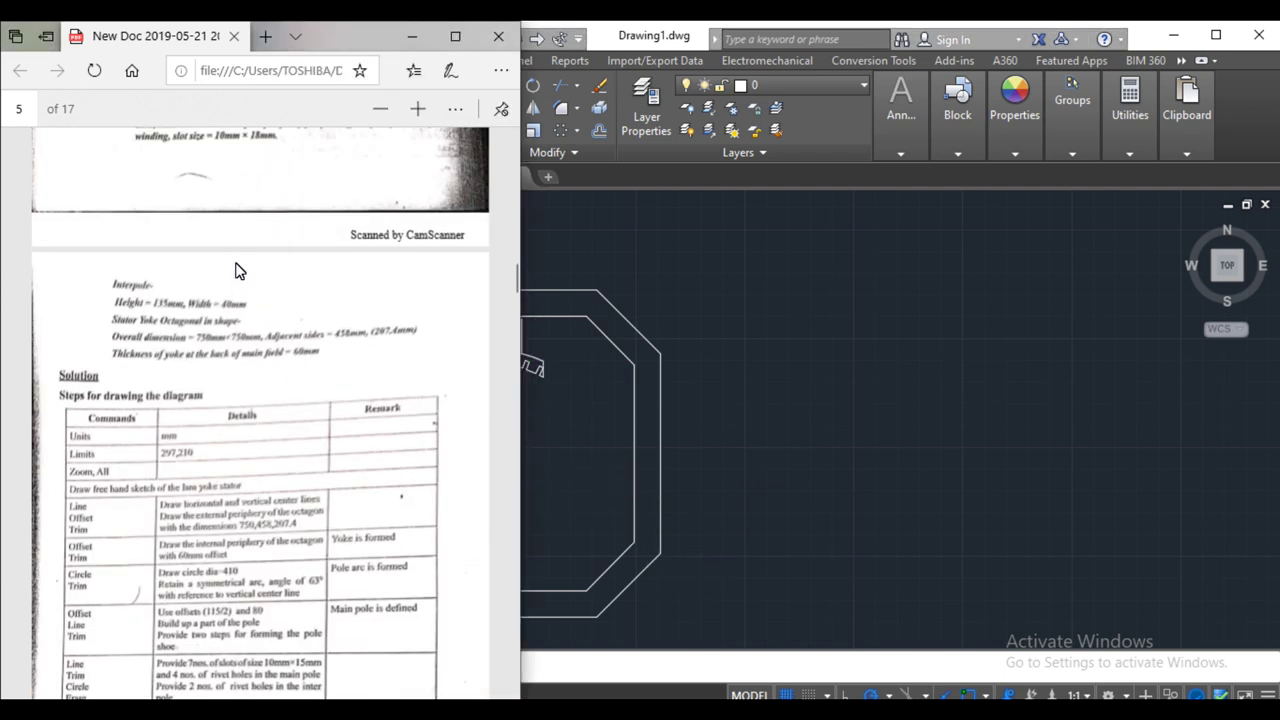
pyautogui.click(580, 436)
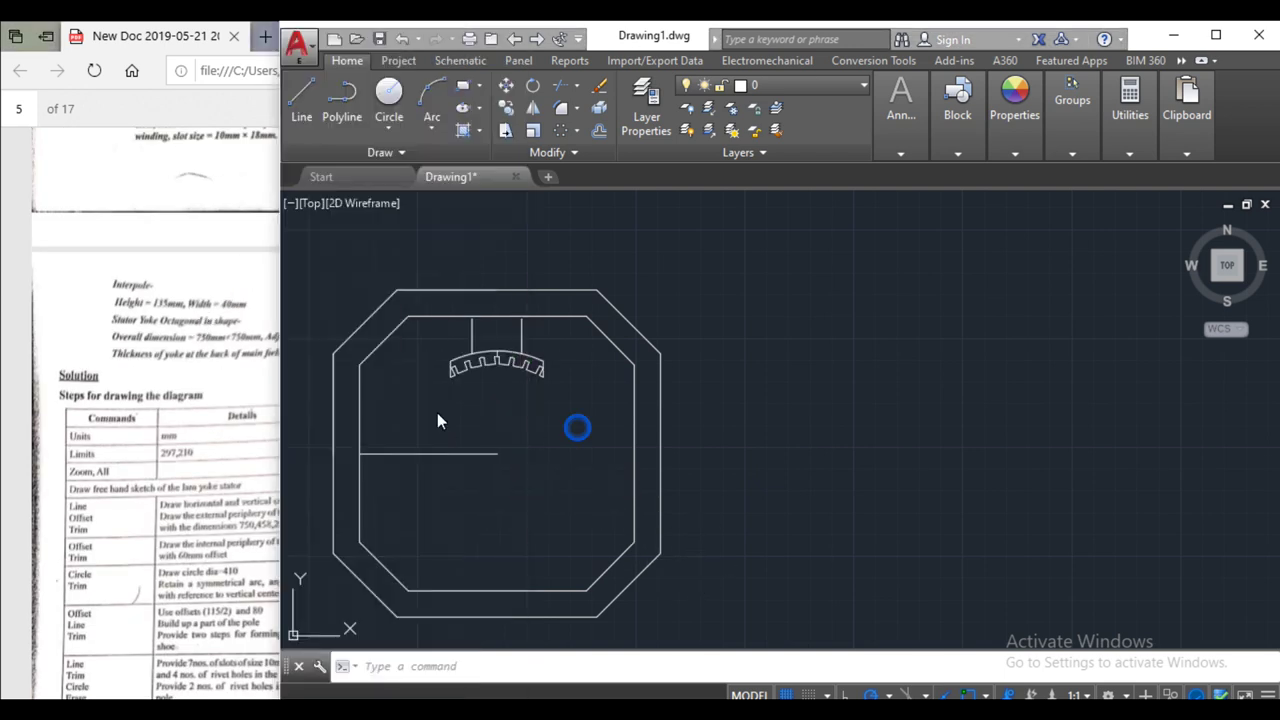
# - Draw half the interpole outline, 135 along the centre line and 20 high, closing back onto it
pyautogui.click(306, 94)
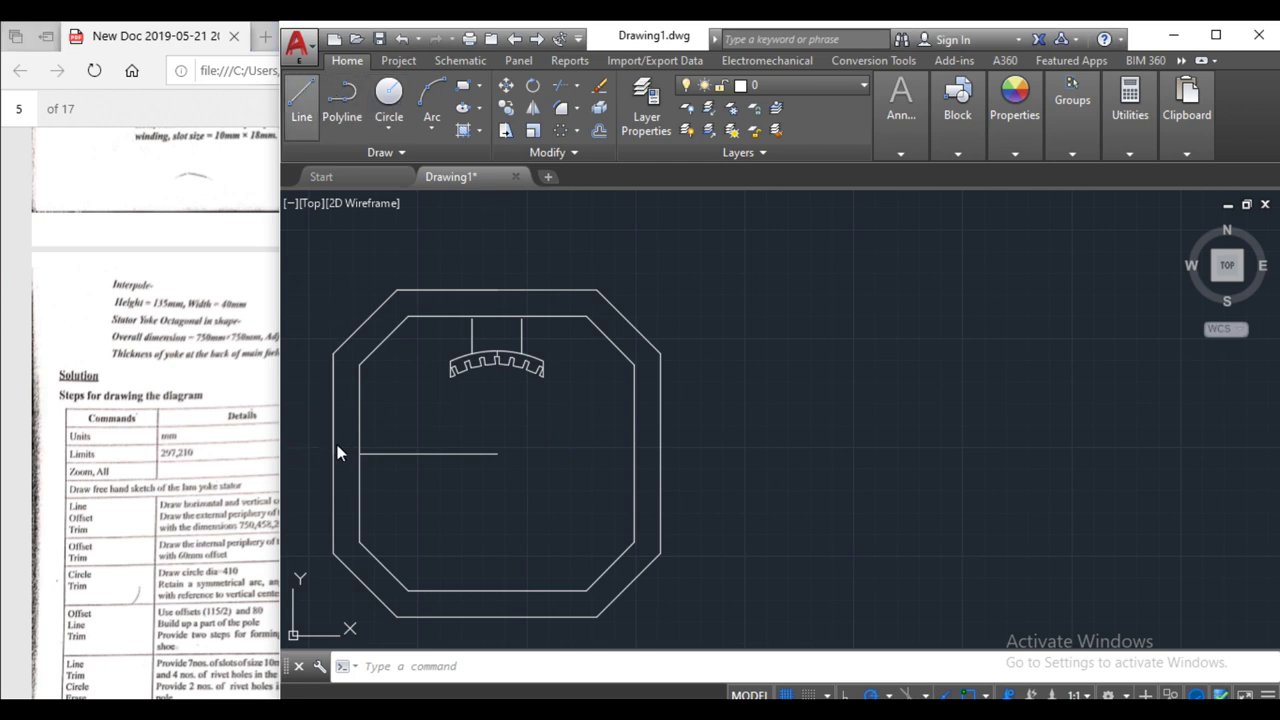
pyautogui.click(360, 455)
pyautogui.write('135')
pyautogui.press('Return')
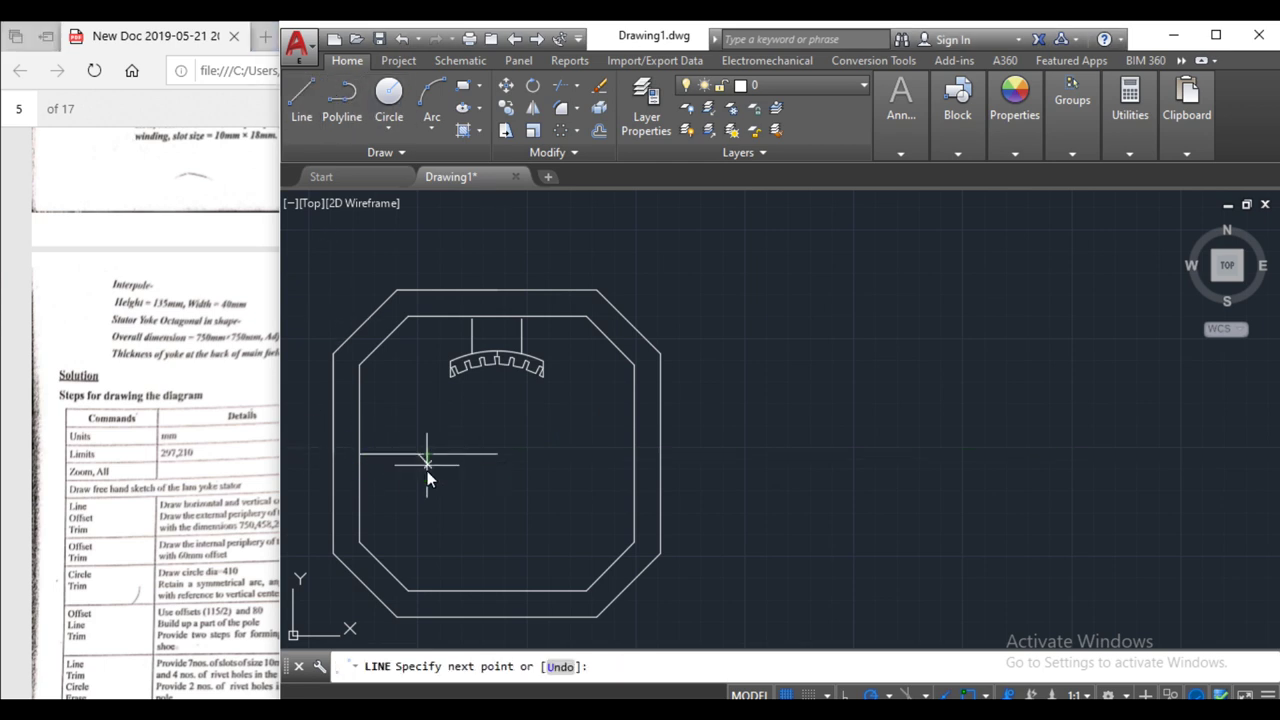
pyautogui.write('20')
pyautogui.press('Return')
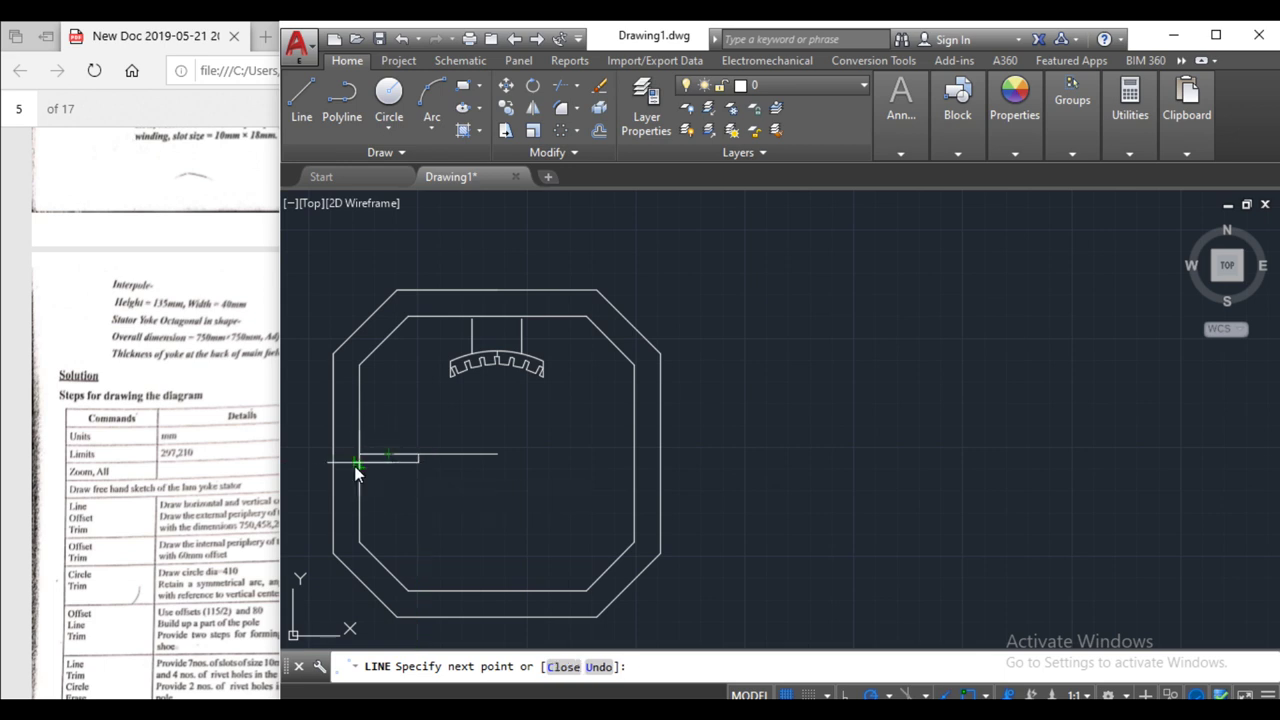
pyautogui.click(358, 462)
pyautogui.press('Return')
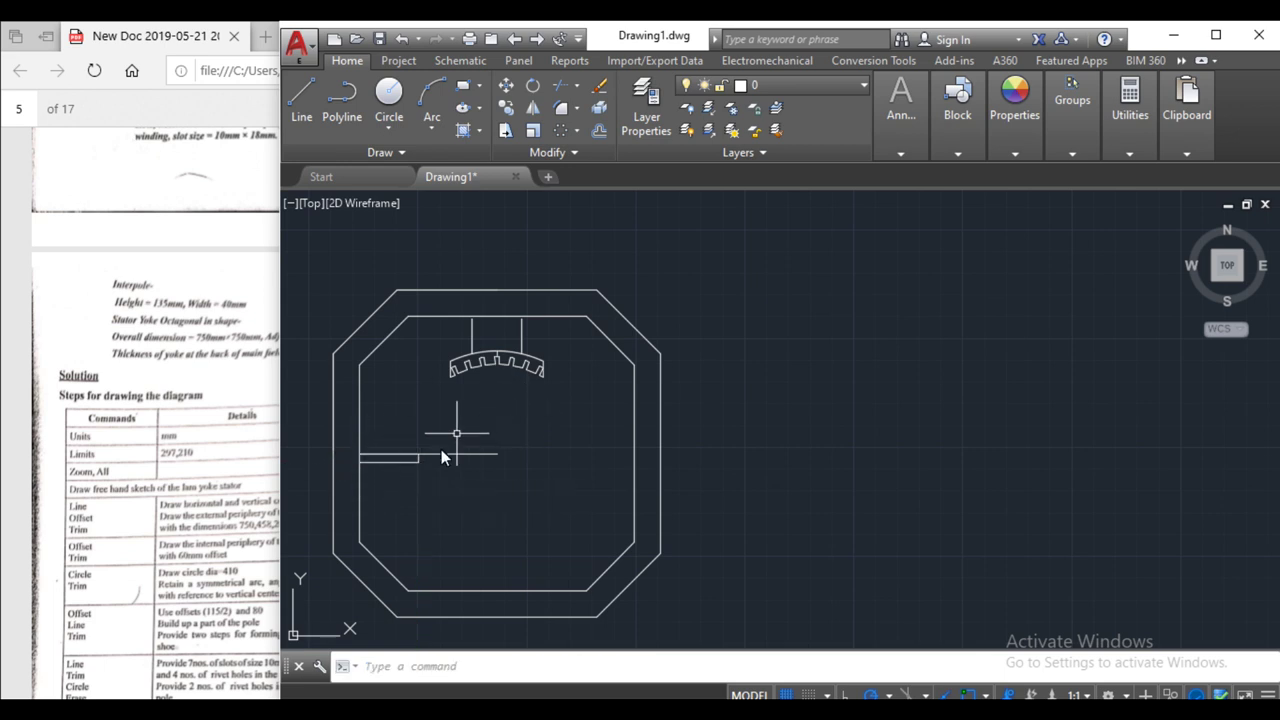
pyautogui.click(345, 445)
pyautogui.click(428, 471)
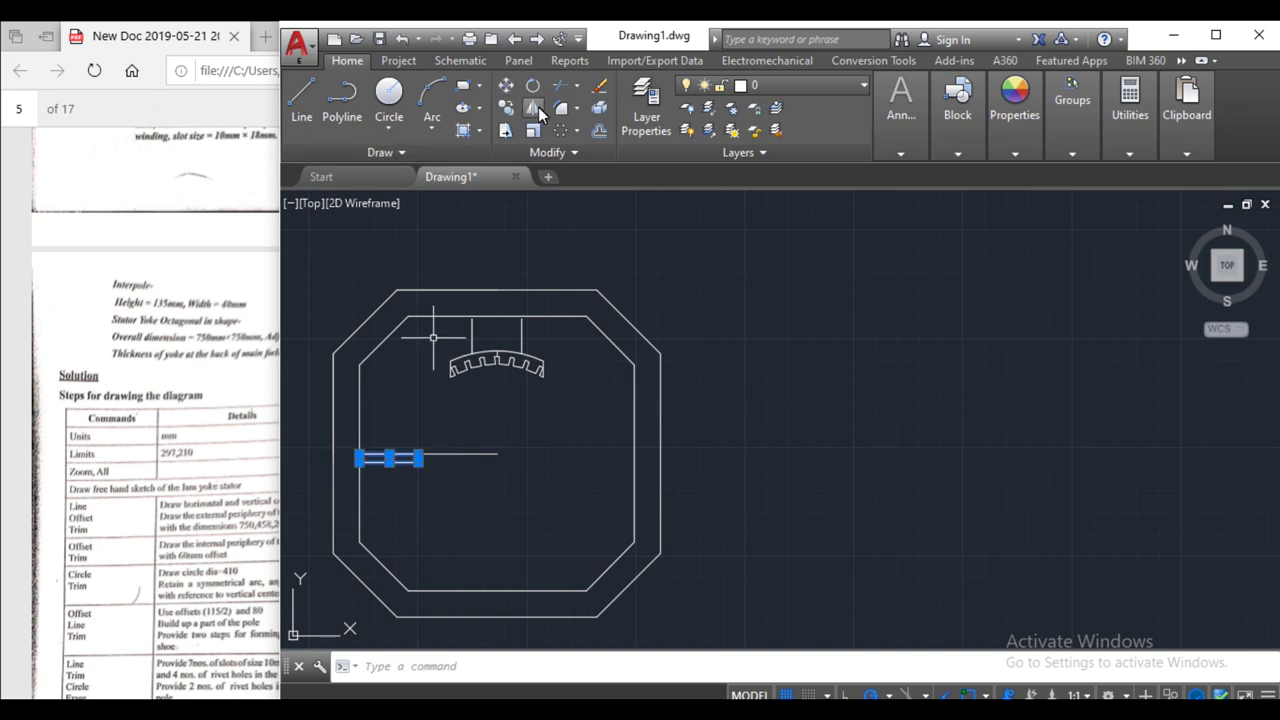
# - Mirror the half outline about the centre line to complete the interpole rectangle
pyautogui.click(533, 108)
pyautogui.click(388, 456)
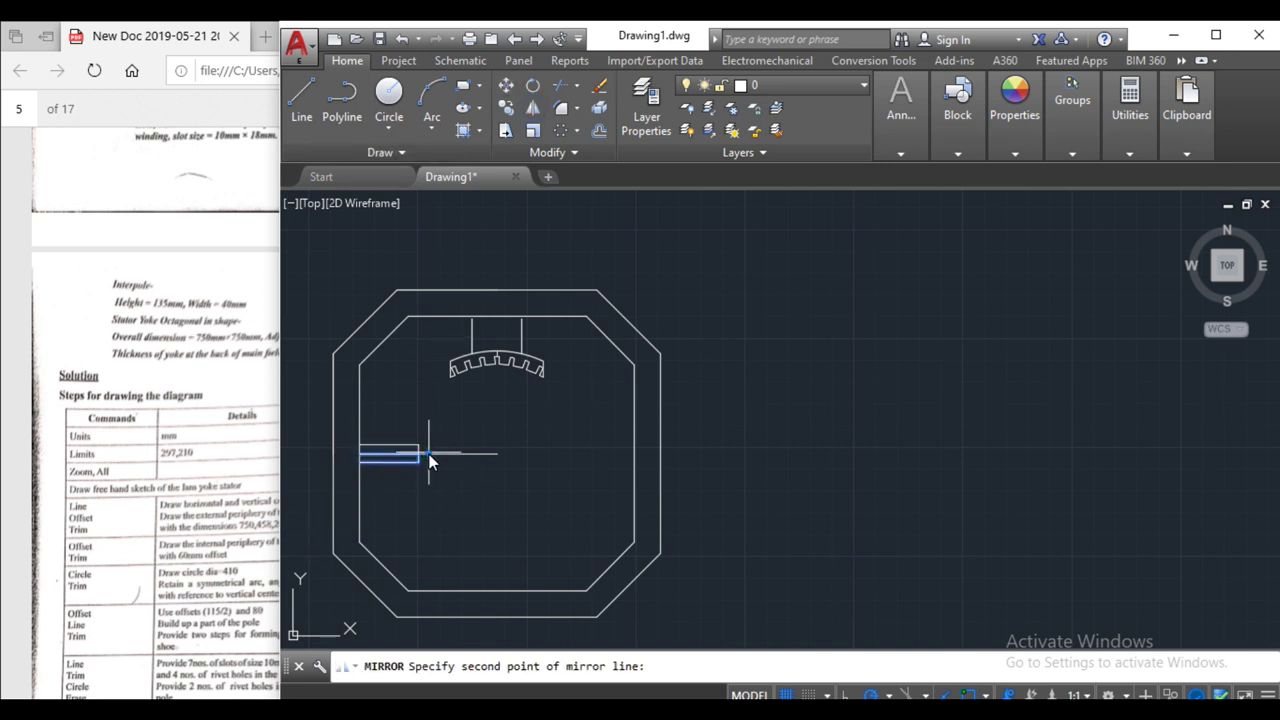
pyautogui.click(429, 454)
pyautogui.press('Return')
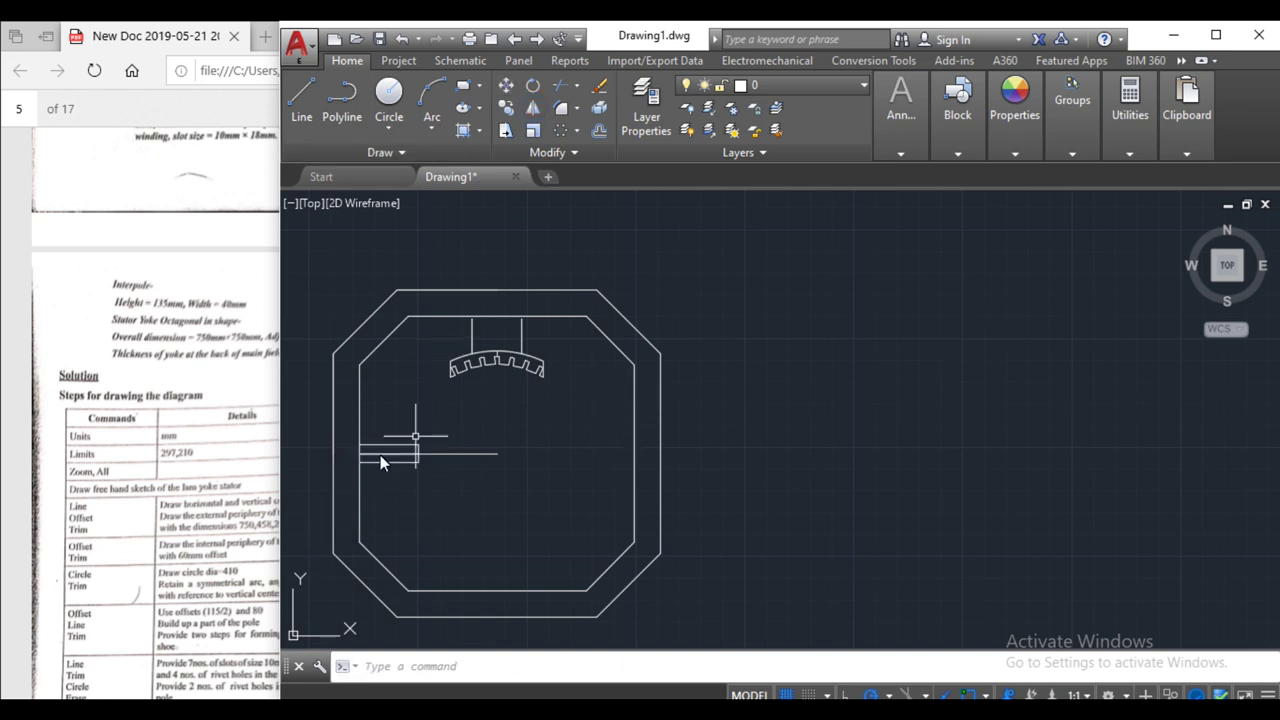
pyautogui.click(352, 436)
pyautogui.click(432, 484)
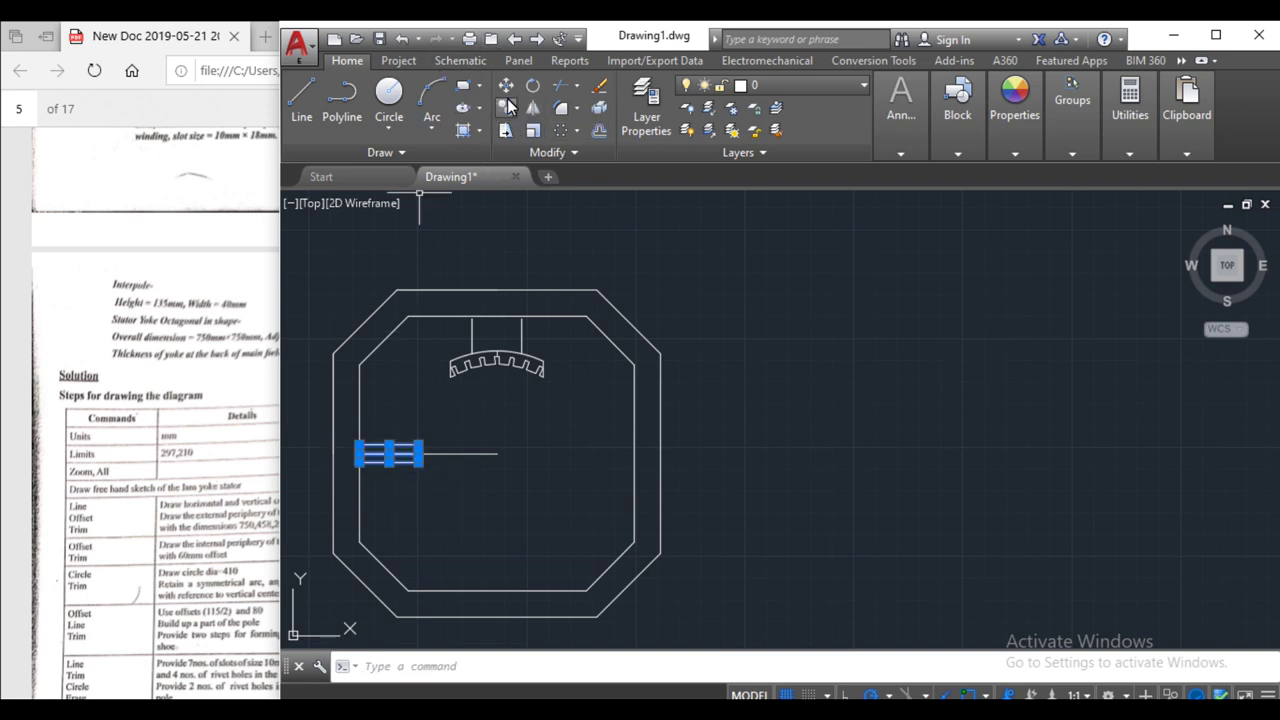
# - Move the interpole rectangle onto the yoke's upper-left inner diagonal
pyautogui.click(506, 86)
pyautogui.click(362, 454)
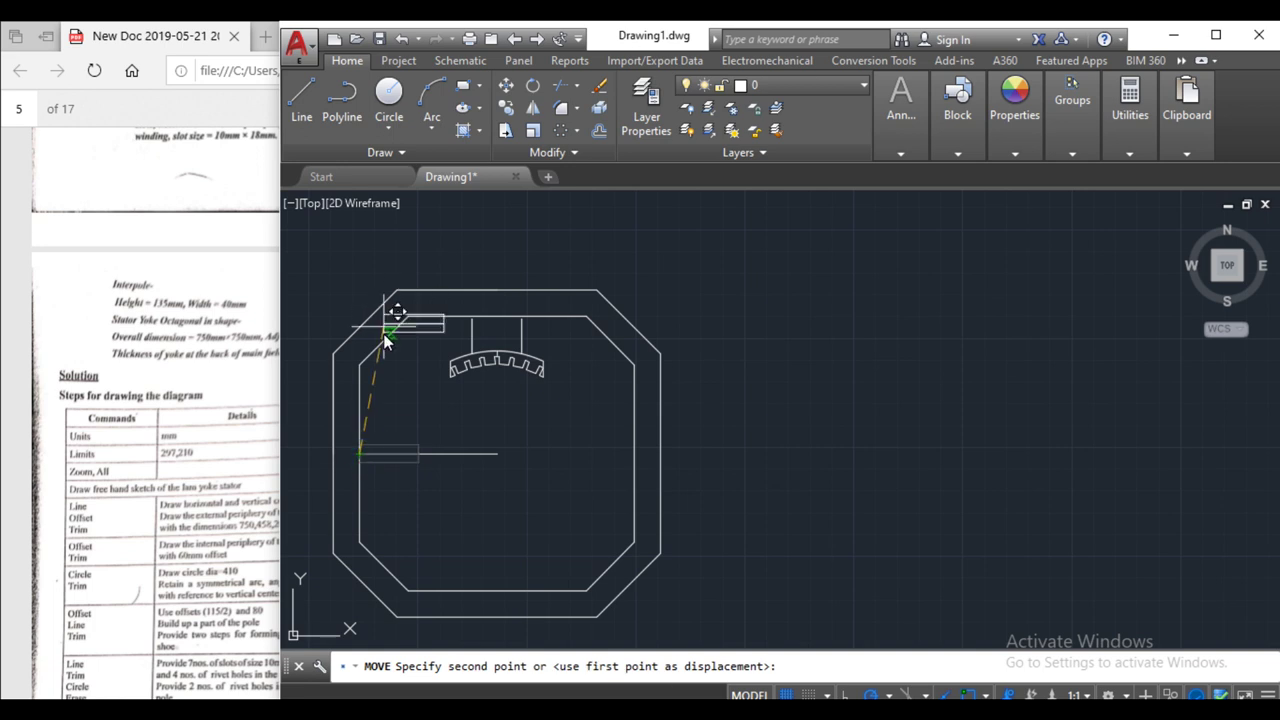
pyautogui.click(380, 340)
pyautogui.click(374, 327)
pyautogui.click(460, 355)
# - Rotate the interpole -45° about its corner, then bring the reference PDF forward
pyautogui.click(532, 85)
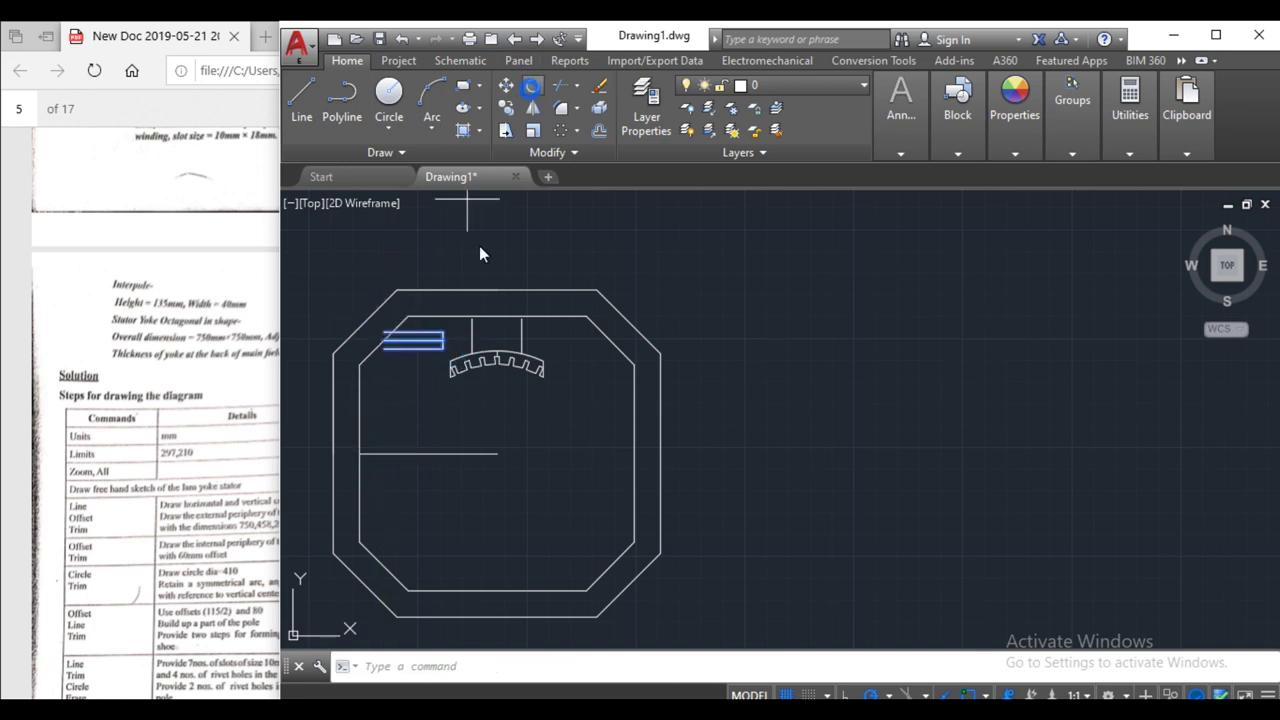
pyautogui.click(379, 344)
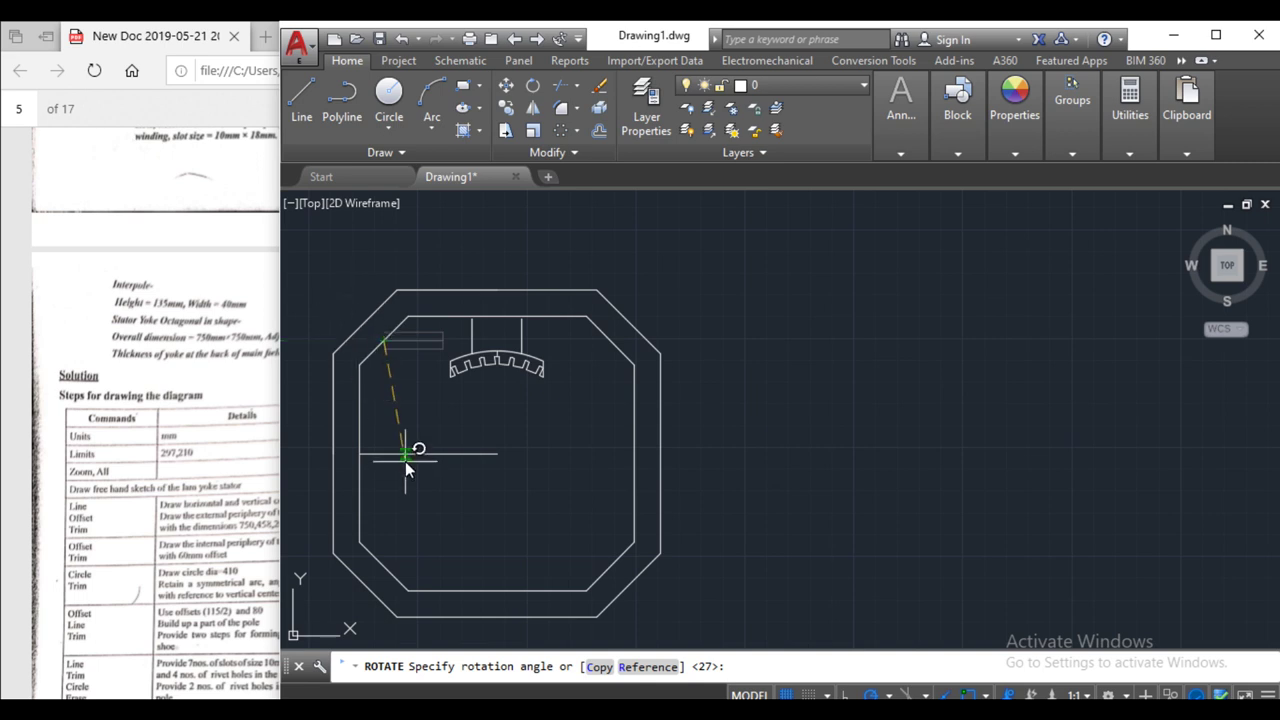
pyautogui.write('-45')
pyautogui.press('Return')
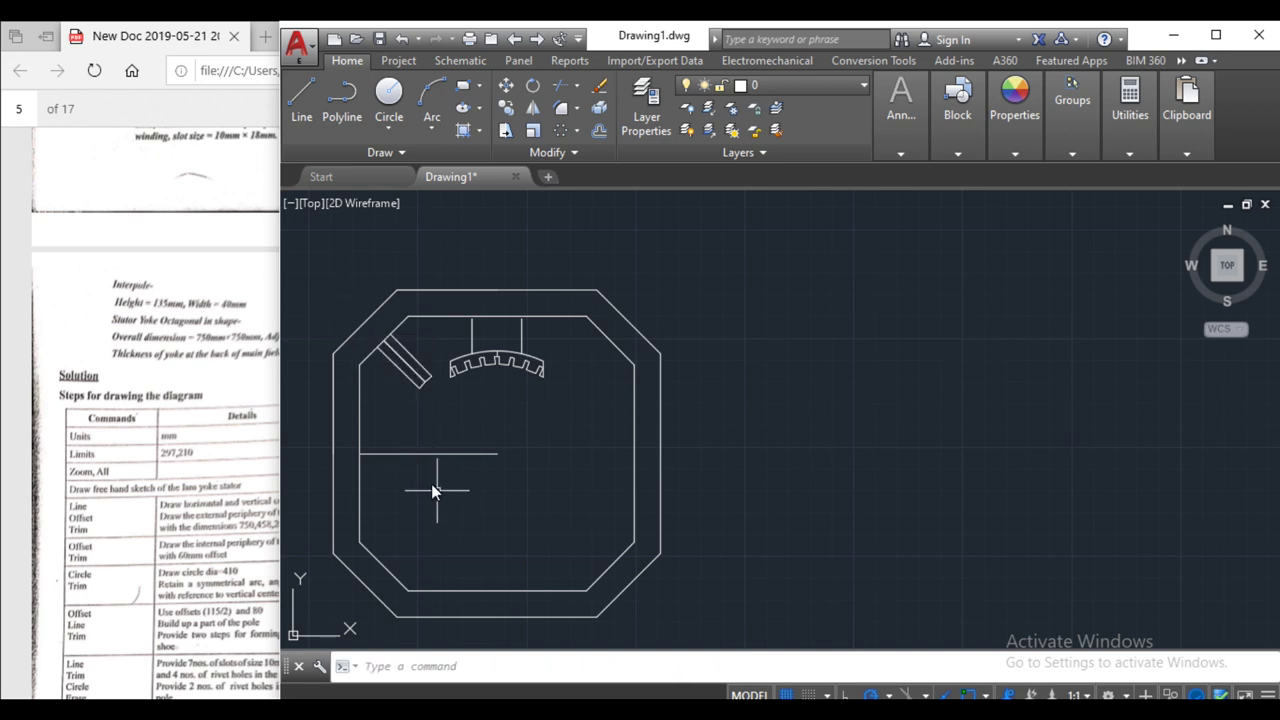
pyautogui.press('Return')
pyautogui.press('Escape')
pyautogui.click(410, 362)
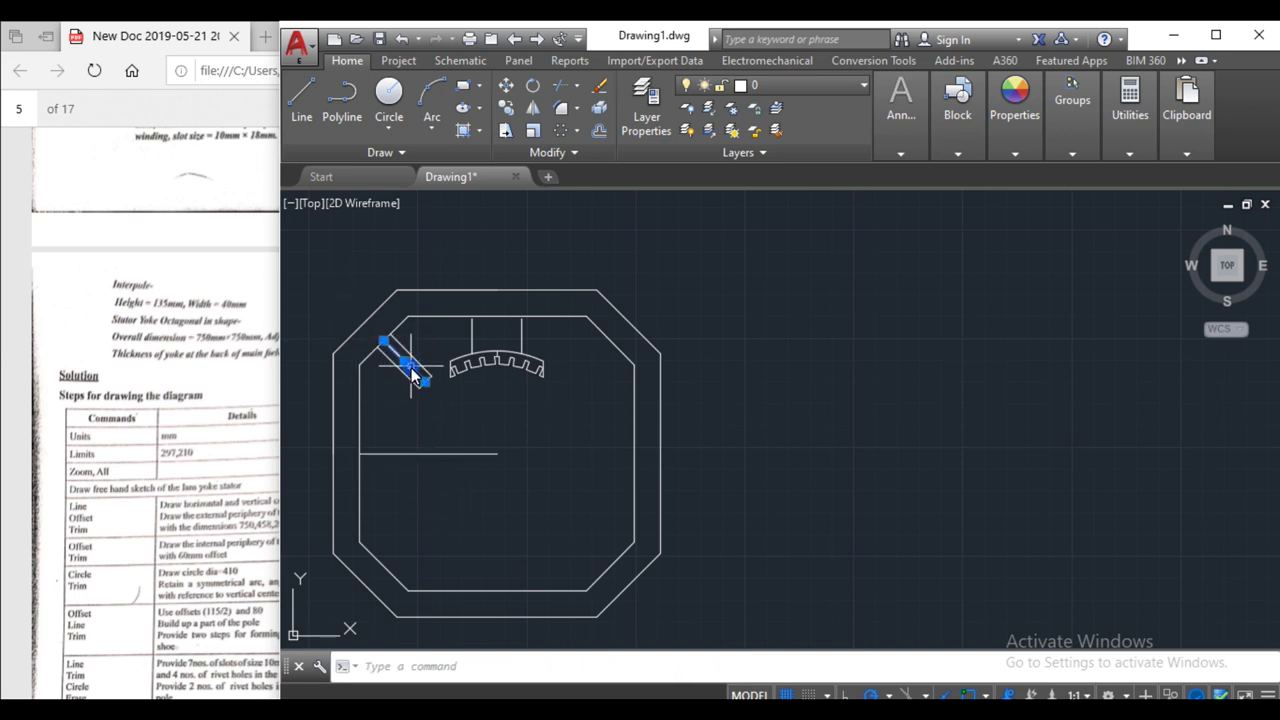
pyautogui.click(110, 432)
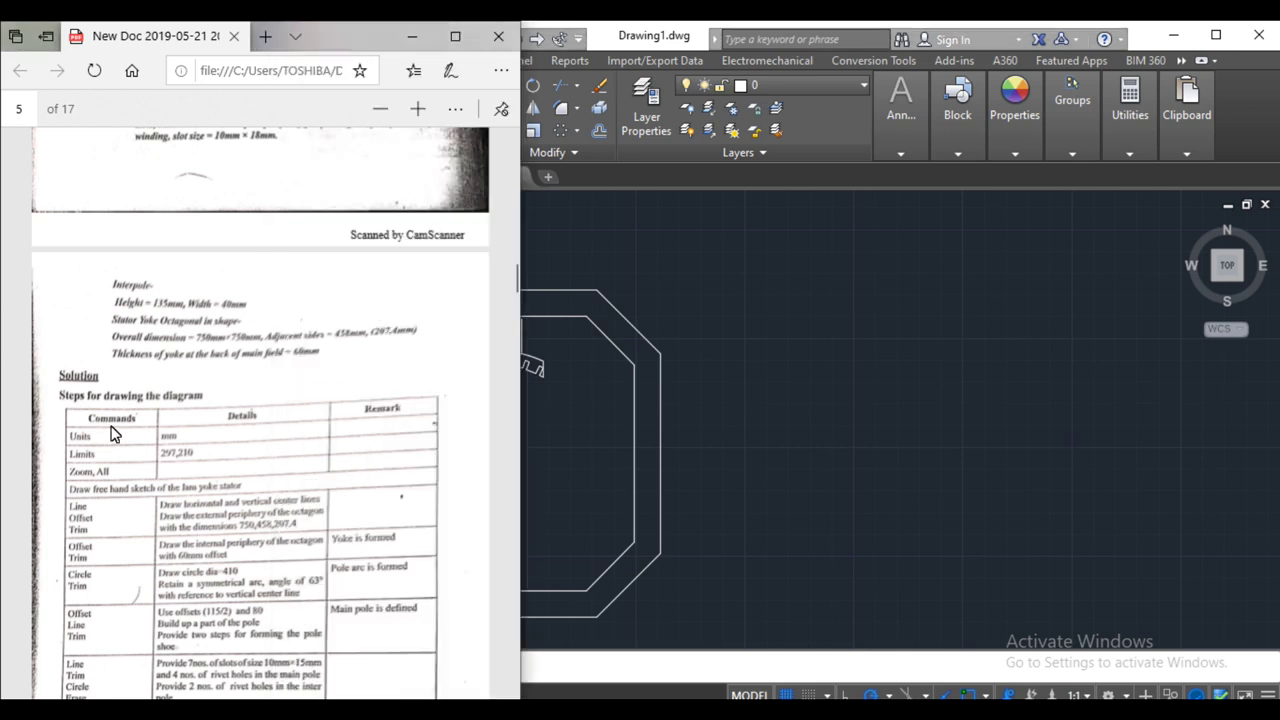
# - Scroll the PDF to page 4's main pole and interpole dimensions, then return to the drawing
pyautogui.scroll(2, 240, 505)
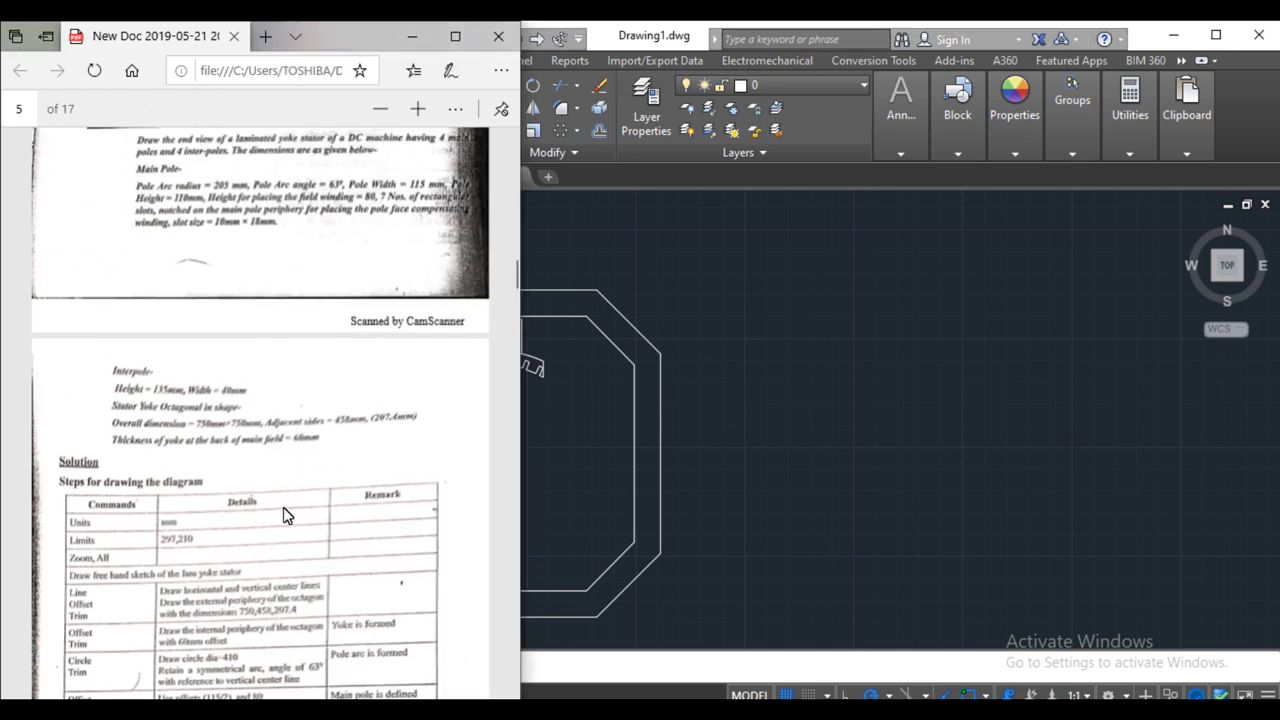
pyautogui.scroll(2, 335, 255)
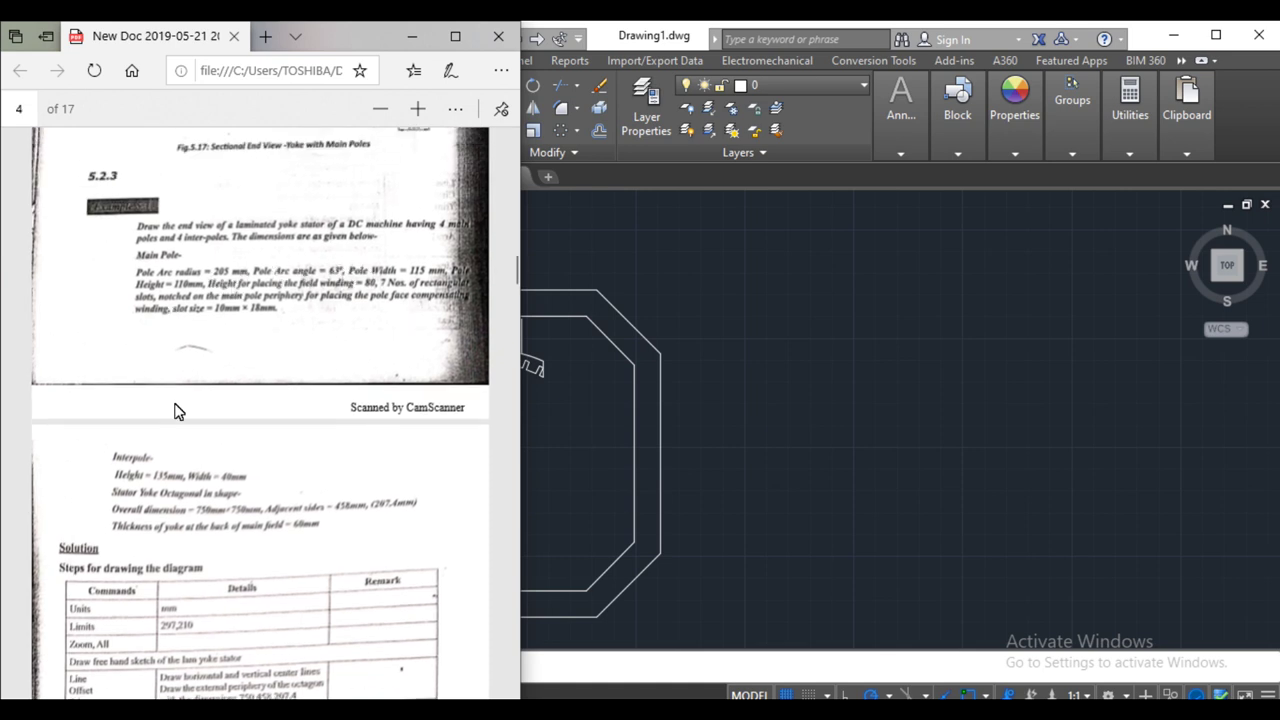
pyautogui.scroll(-12, 238, 510)
pyautogui.scroll(-2, 238, 510)
pyautogui.scroll(5, 239, 506)
pyautogui.scroll(5, 239, 506)
pyautogui.scroll(2, 239, 506)
pyautogui.scroll(2, 239, 506)
pyautogui.click(530, 350)
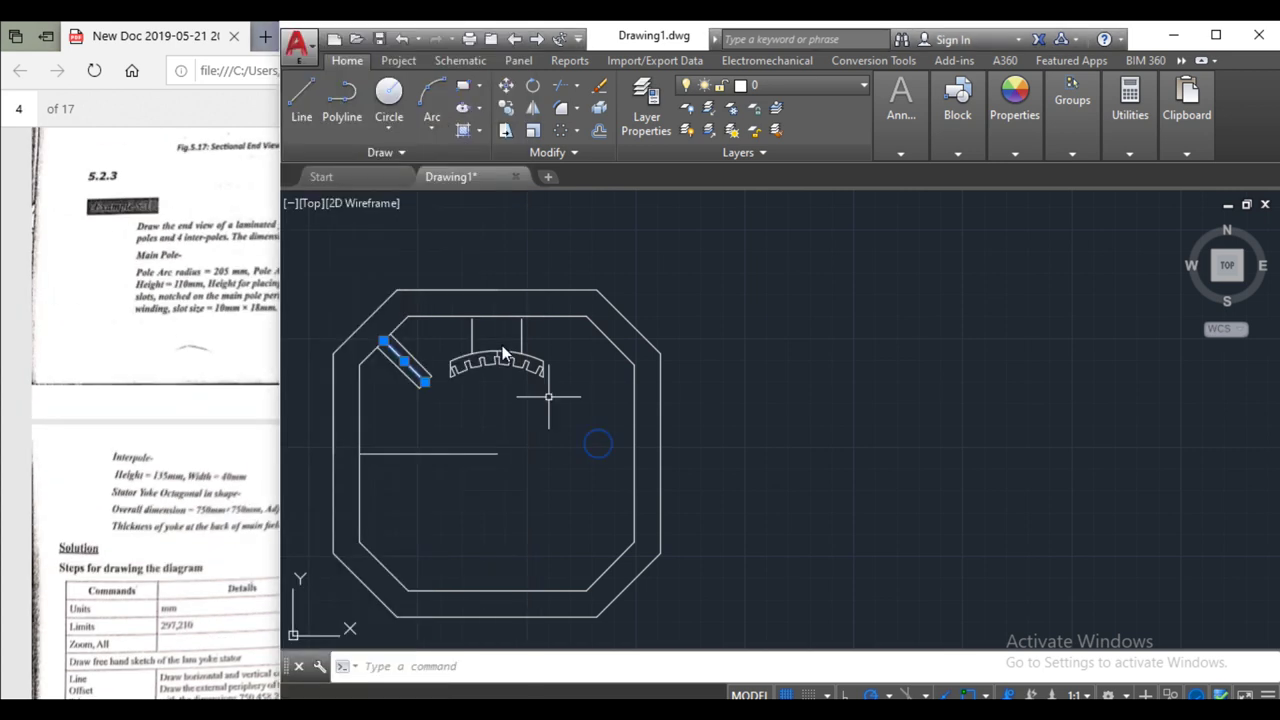
# - Draw a short guide line along the tilted interpole
pyautogui.scroll(3, 502, 352)
pyautogui.scroll(-1, 483, 339)
pyautogui.write('ro')
pyautogui.press('Return')
pyautogui.click(320, 112)
pyautogui.scroll(4, 510, 335)
pyautogui.scroll(-3, 510, 335)
pyautogui.scroll(-2, 510, 332)
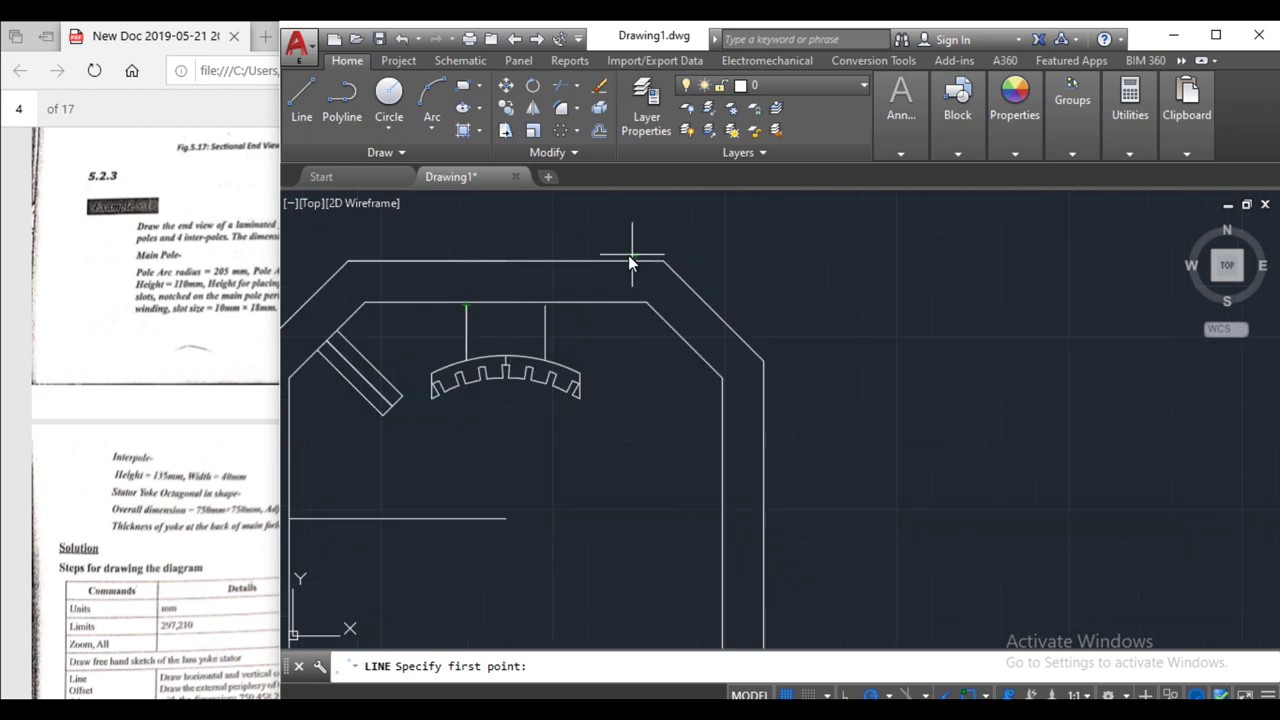
pyautogui.click(360, 378)
pyautogui.click(384, 414)
pyautogui.press('Escape')
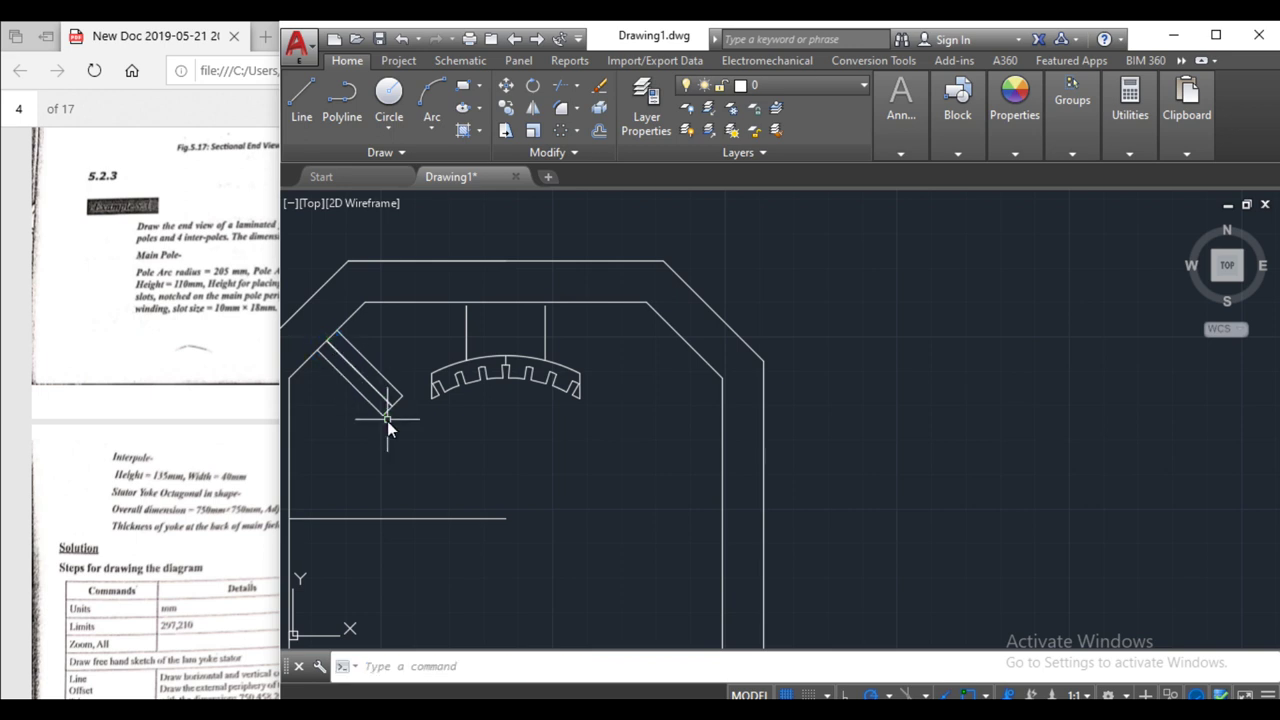
# - Draw a radius-5 rivet hole circle on the interpole
pyautogui.click(506, 108)
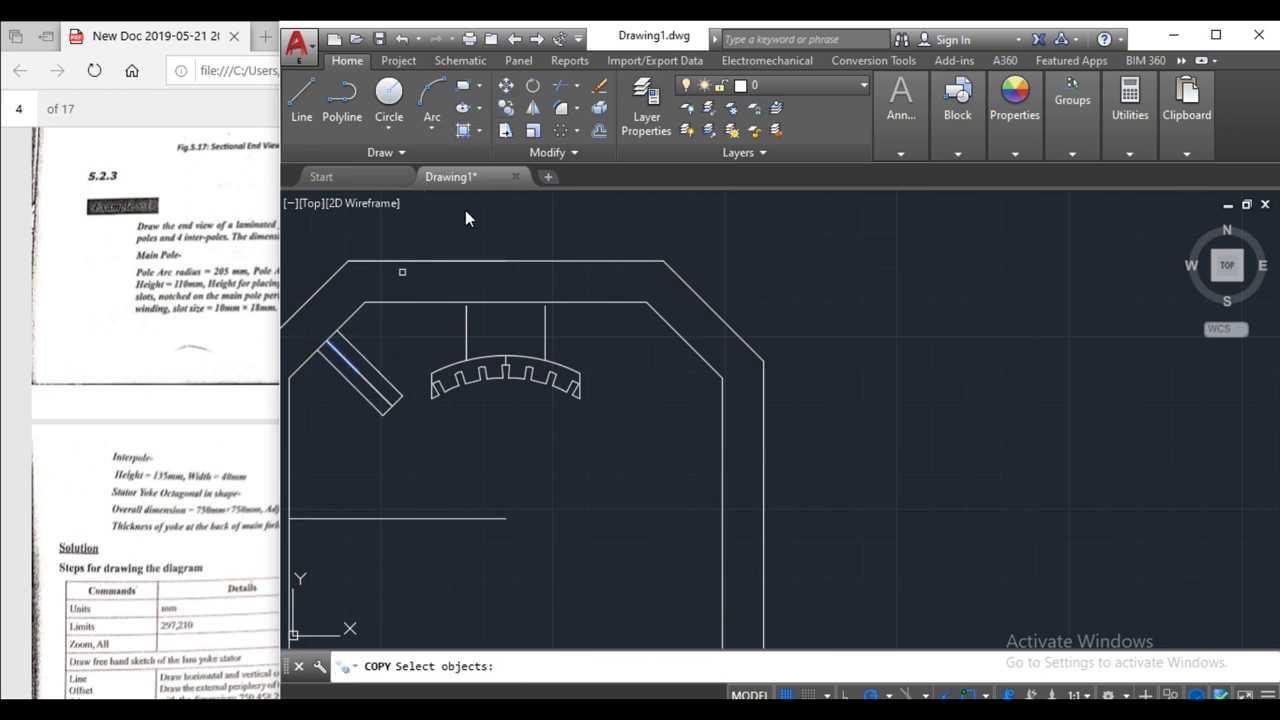
pyautogui.click(389, 95)
pyautogui.click(346, 343)
pyautogui.write('5')
pyautogui.press('Return')
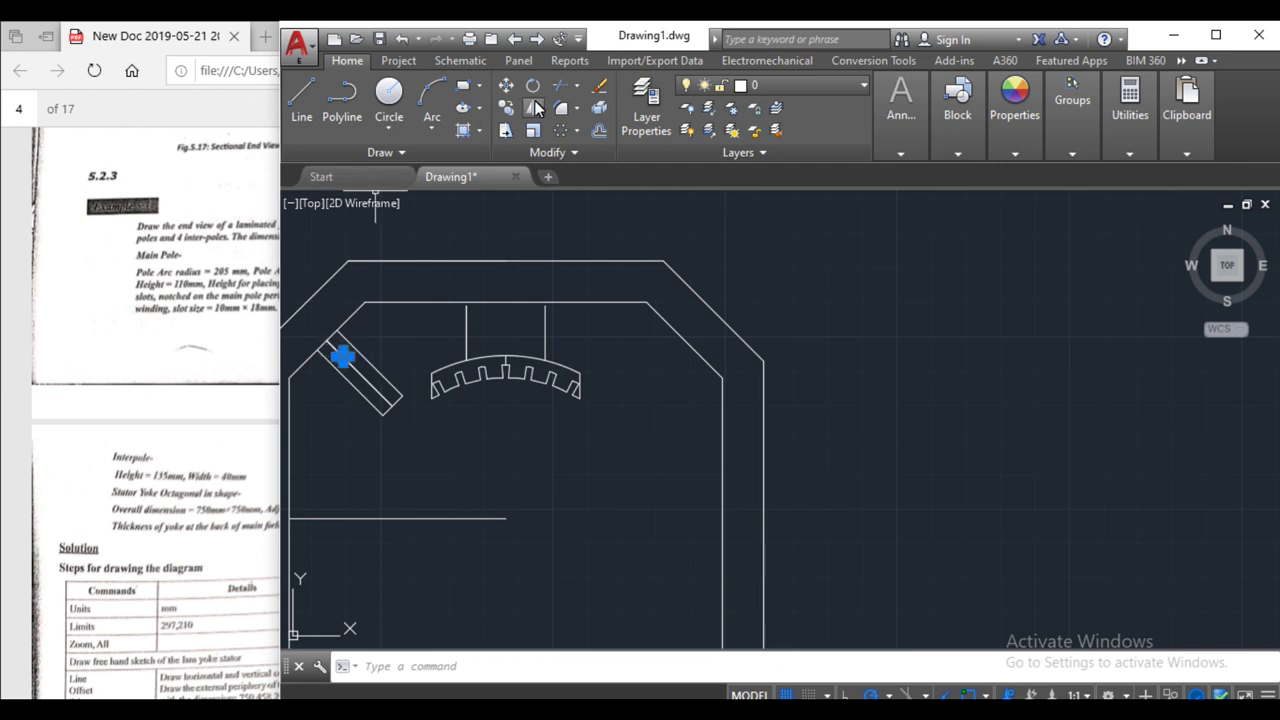
# - Mirror the rivet hole across the interpole, keeping the original, to make a second hole
pyautogui.click(532, 107)
pyautogui.click(348, 382)
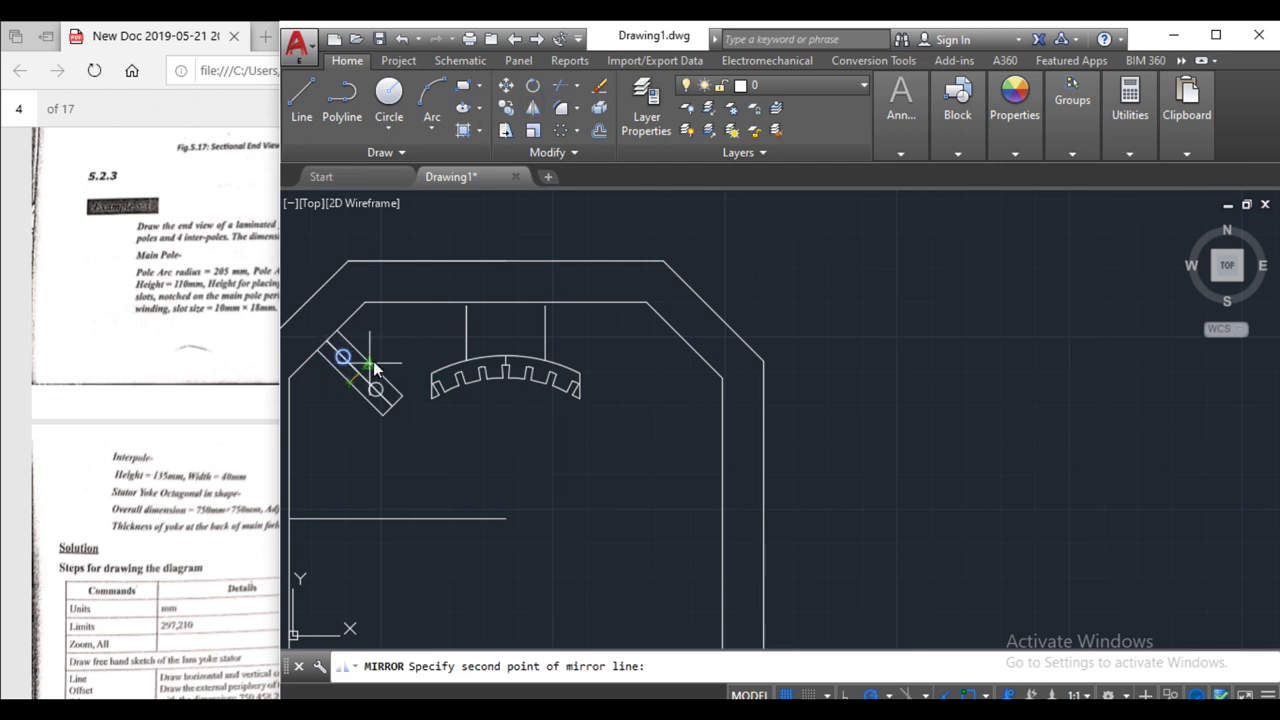
pyautogui.click(374, 368)
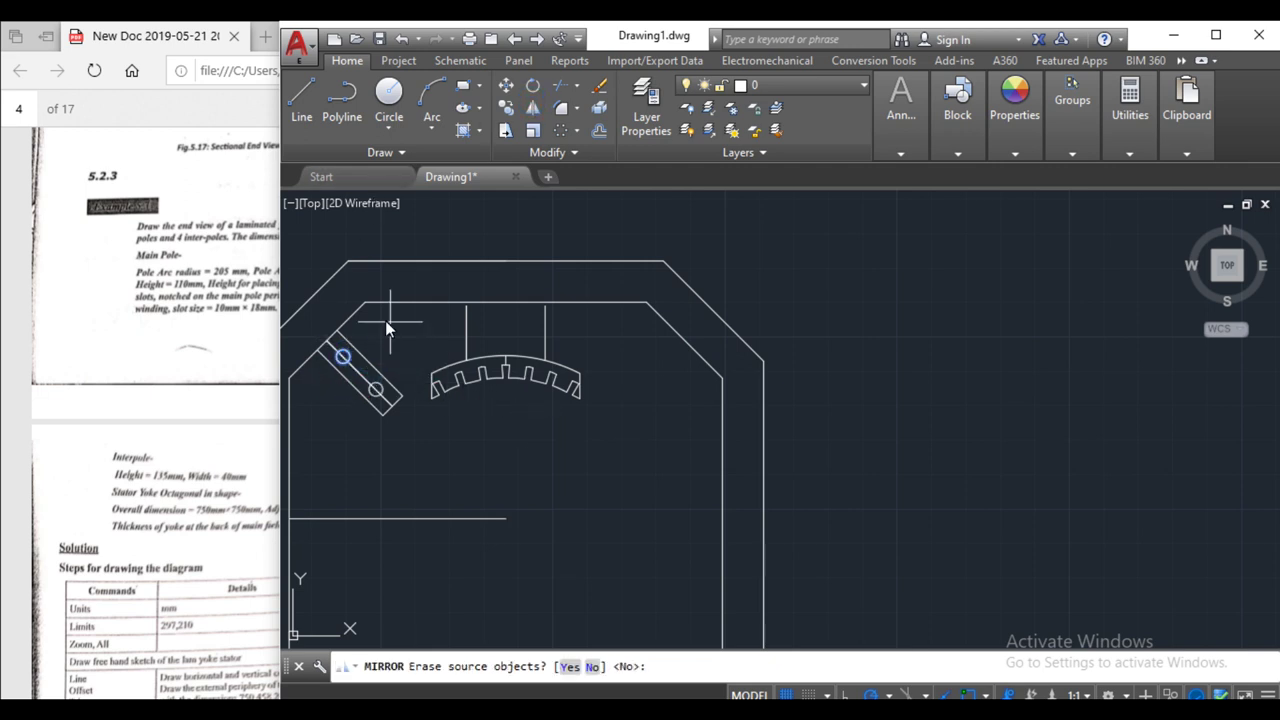
pyautogui.press('Return')
pyautogui.click(376, 390)
pyautogui.click(343, 357)
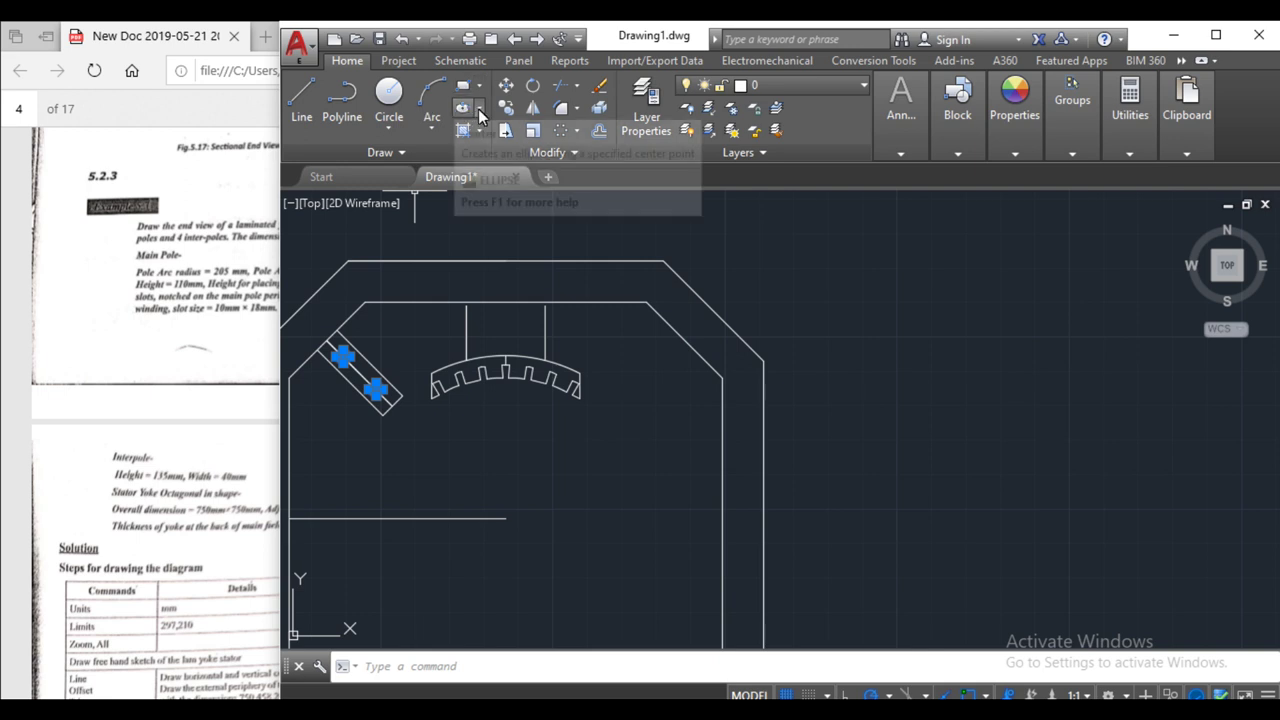
# - Draw a short vertical line from the yoke's inner top edge down to the main pole
pyautogui.click(301, 100)
pyautogui.click(466, 305)
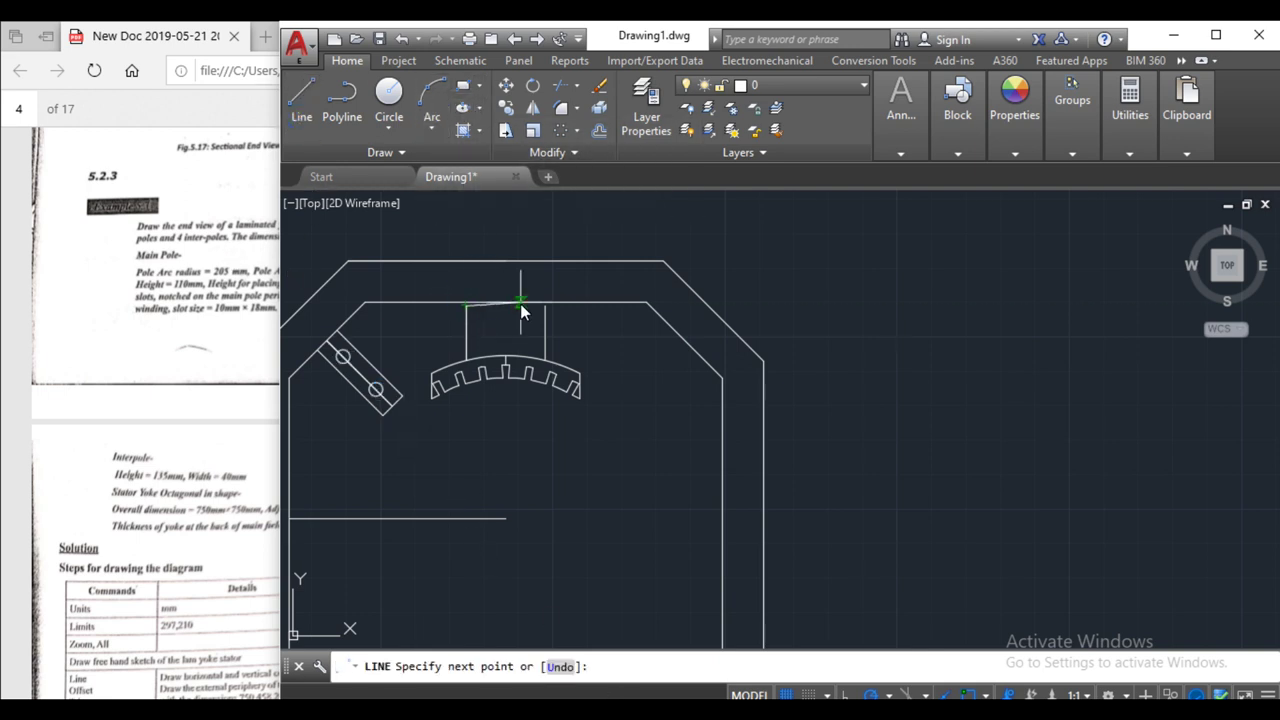
pyautogui.press('Escape')
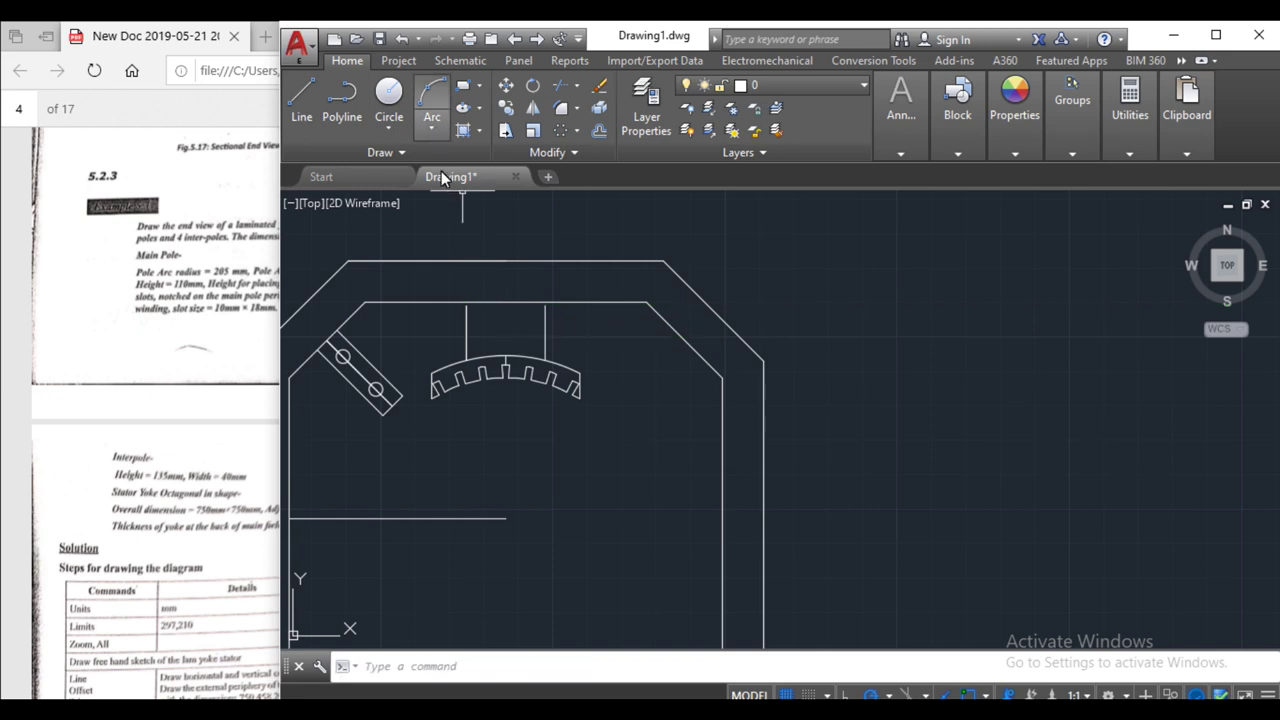
pyautogui.press('alt')
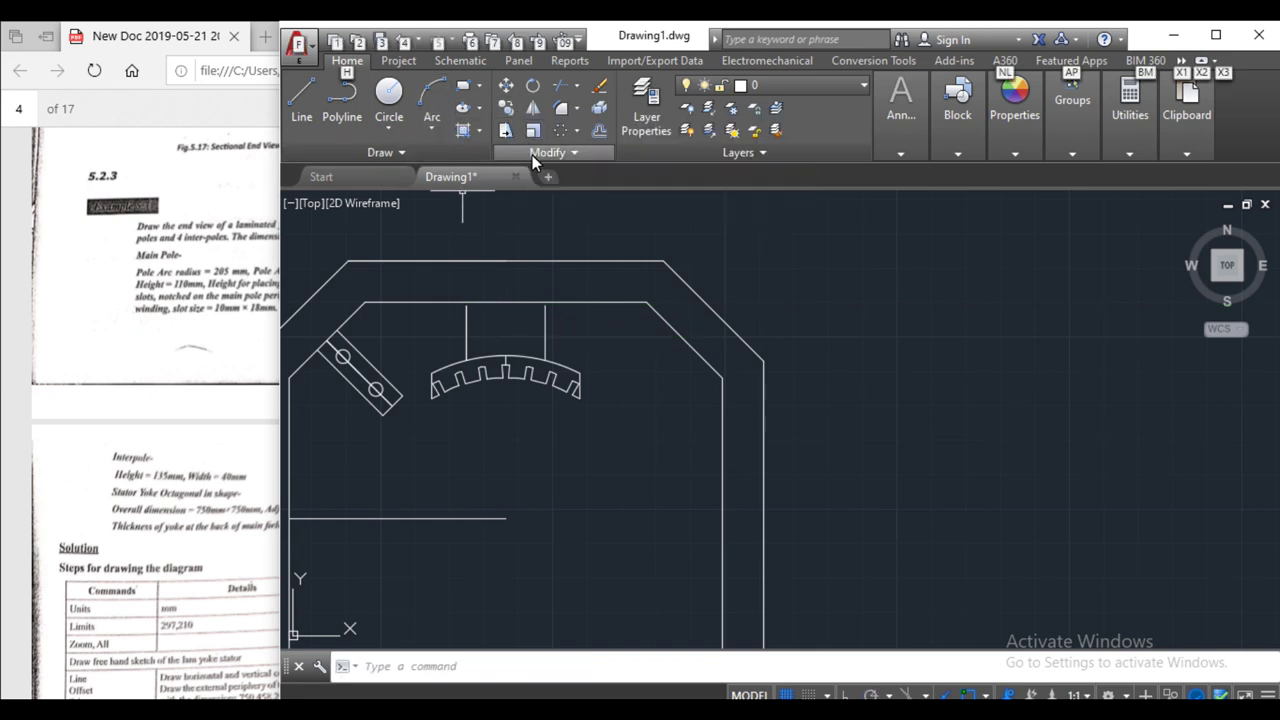
pyautogui.moveTo(489, 266); pyautogui.dragTo(659, 299, button='middle')
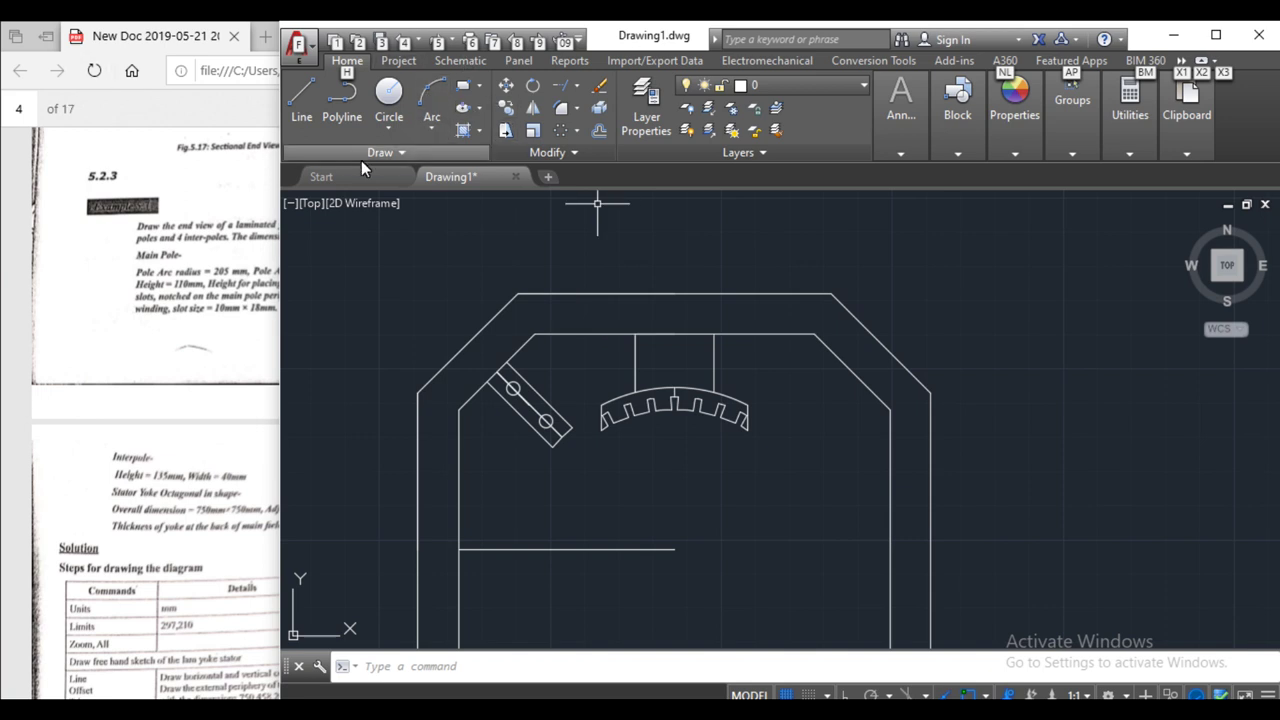
pyautogui.press('Escape')
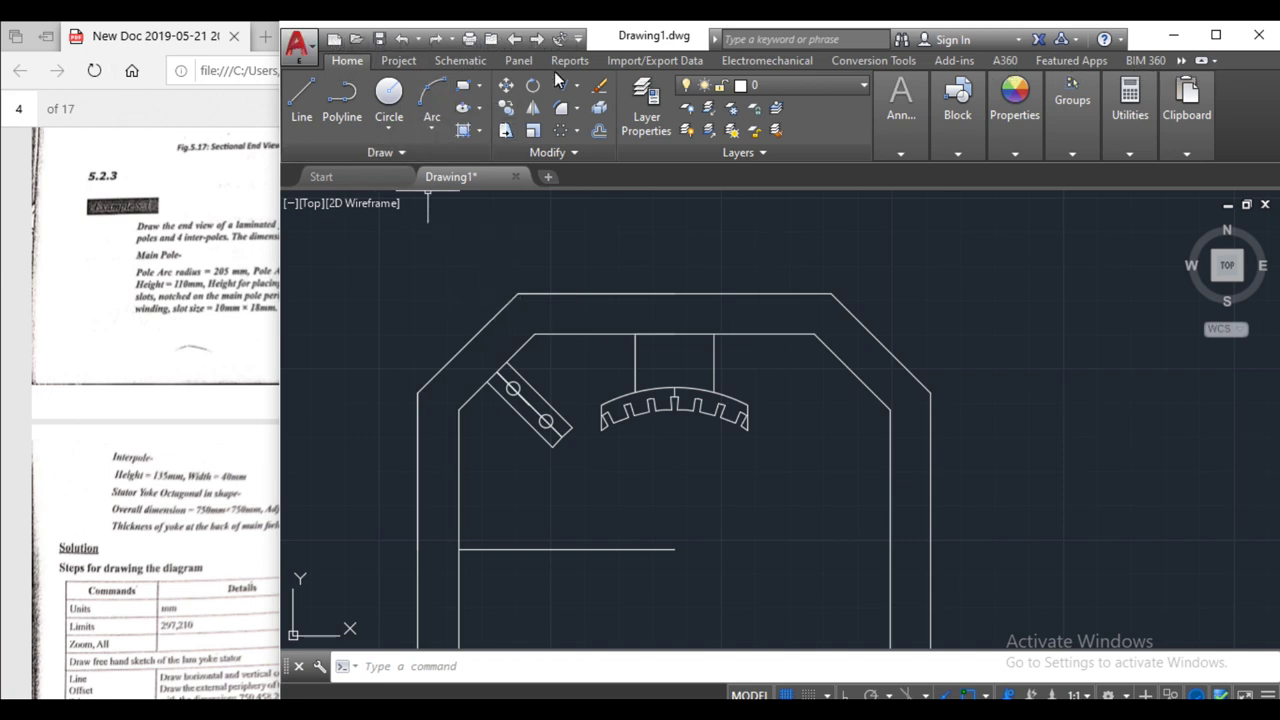
pyautogui.click(303, 95)
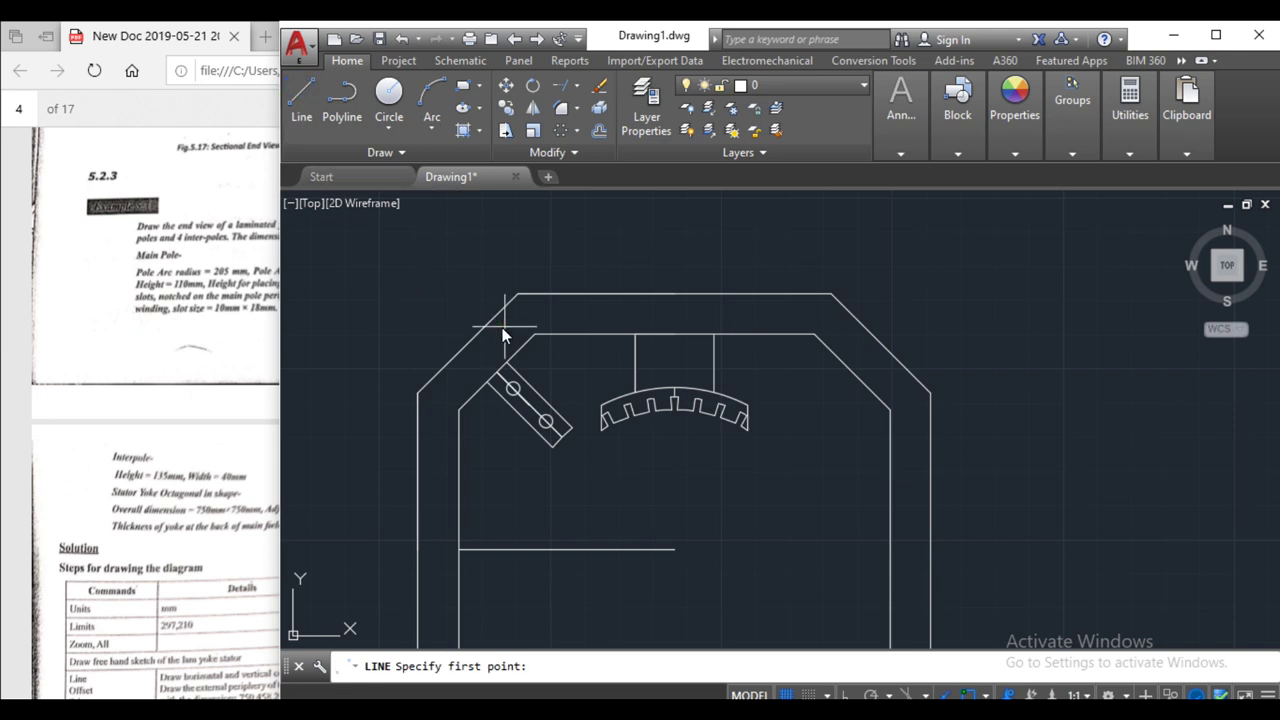
pyautogui.click(655, 335)
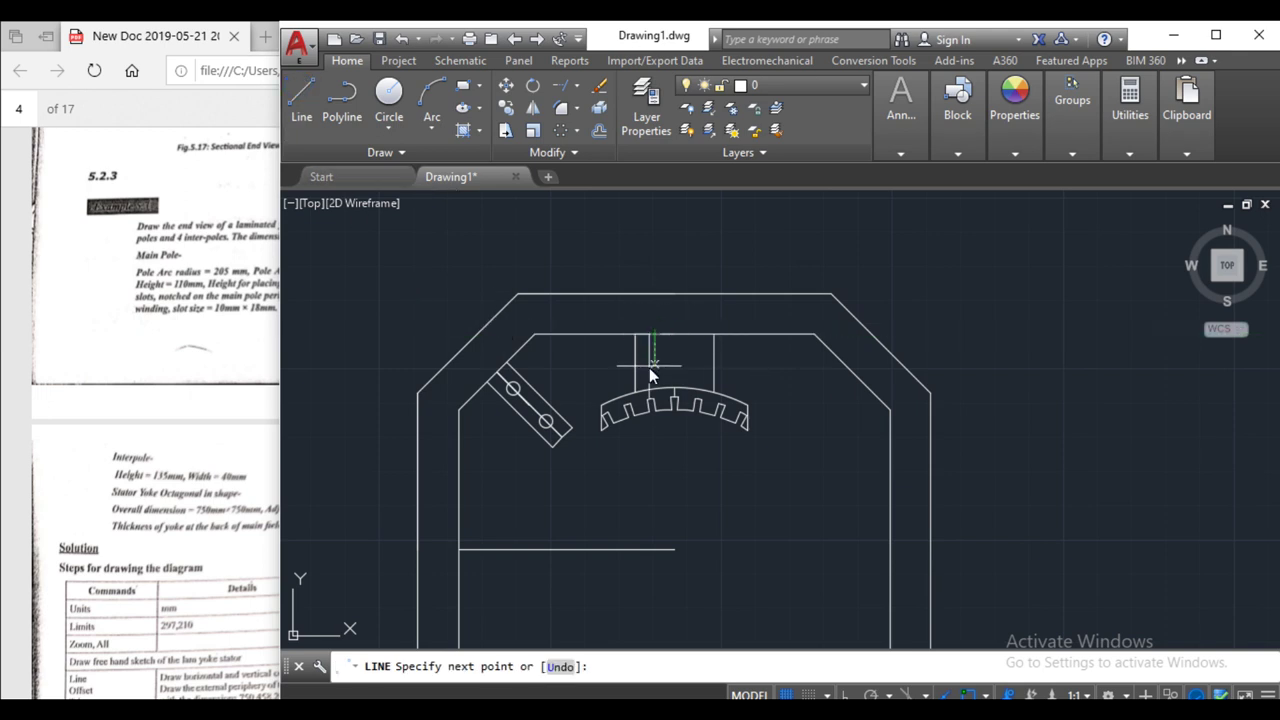
pyautogui.click(649, 377)
pyautogui.press('Return')
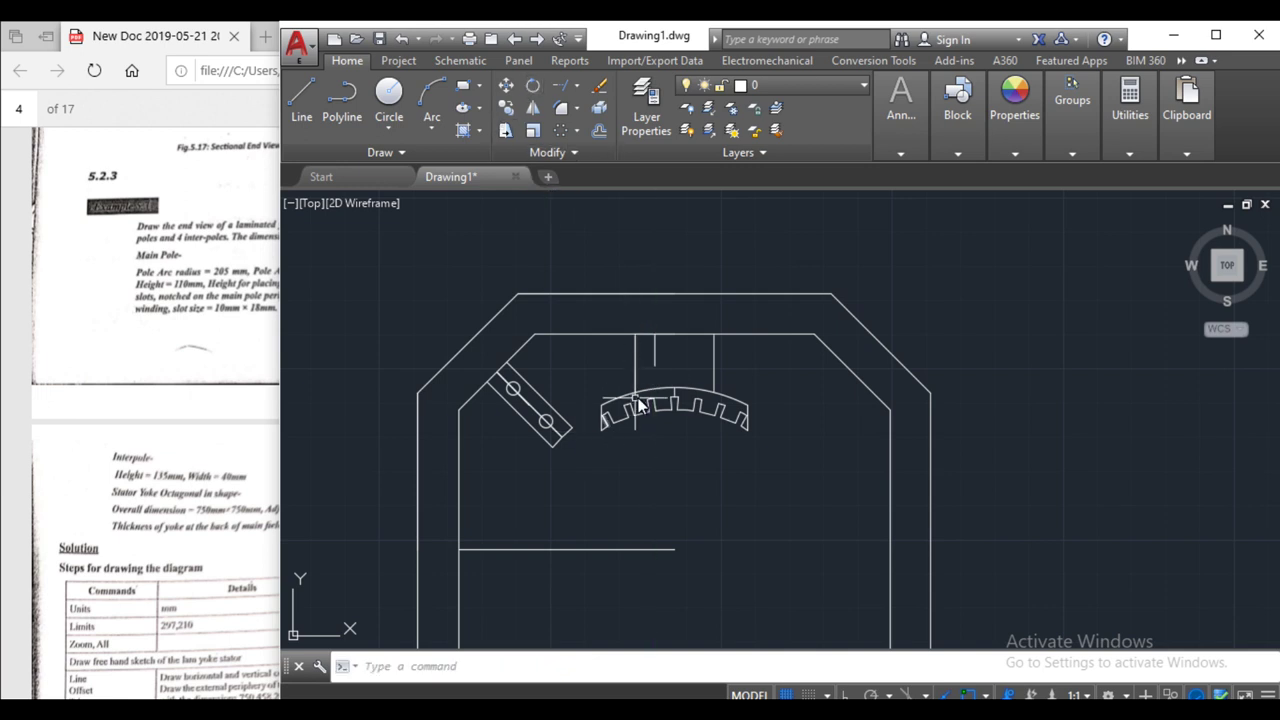
# - Draw the centre line from the top edge's midpoint past the pole arc, plus a shorter line up the pole
pyautogui.scroll(4, 650, 372)
pyautogui.scroll(1, 645, 353)
pyautogui.scroll(-5, 642, 421)
pyautogui.scroll(3, 647, 367)
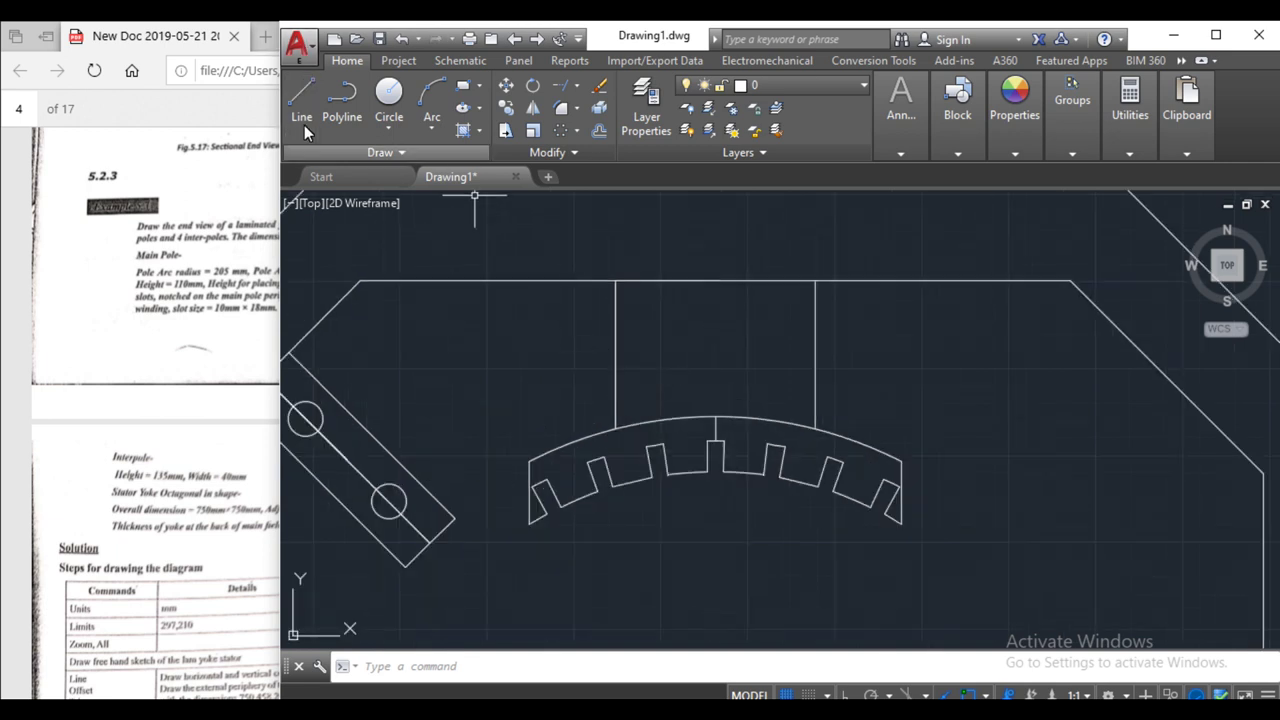
pyautogui.click(670, 296)
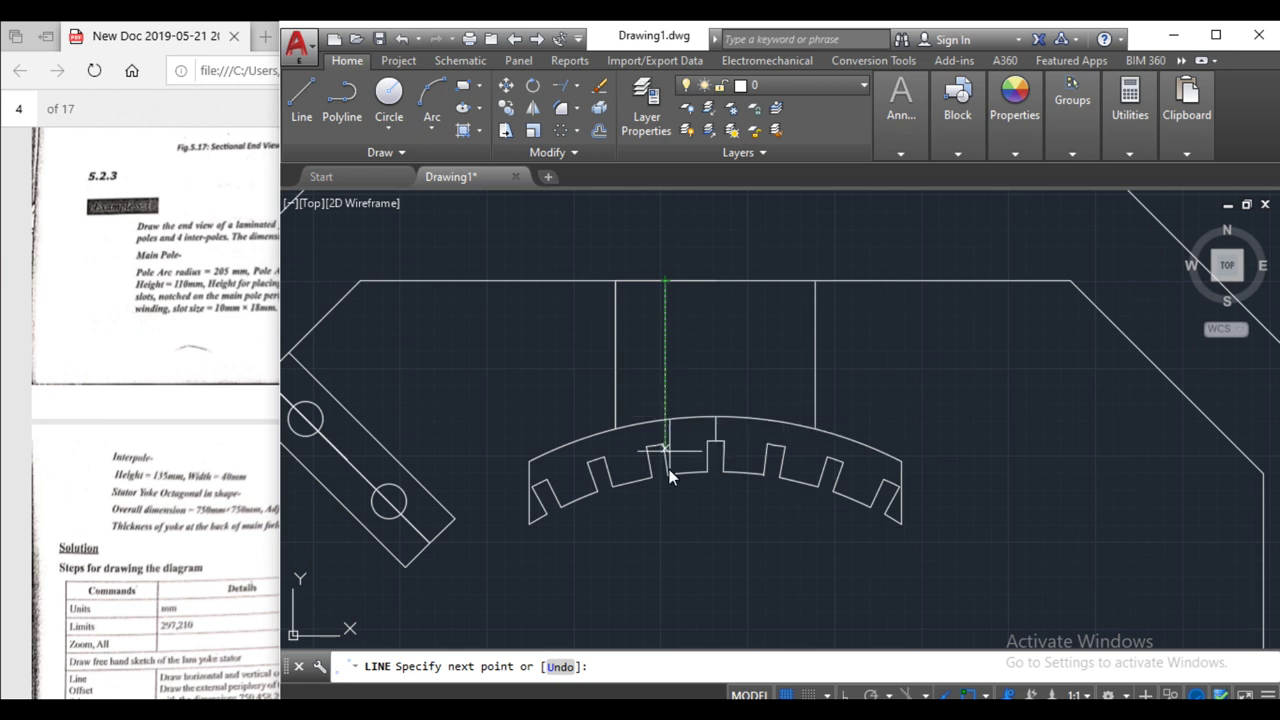
pyautogui.click(662, 588)
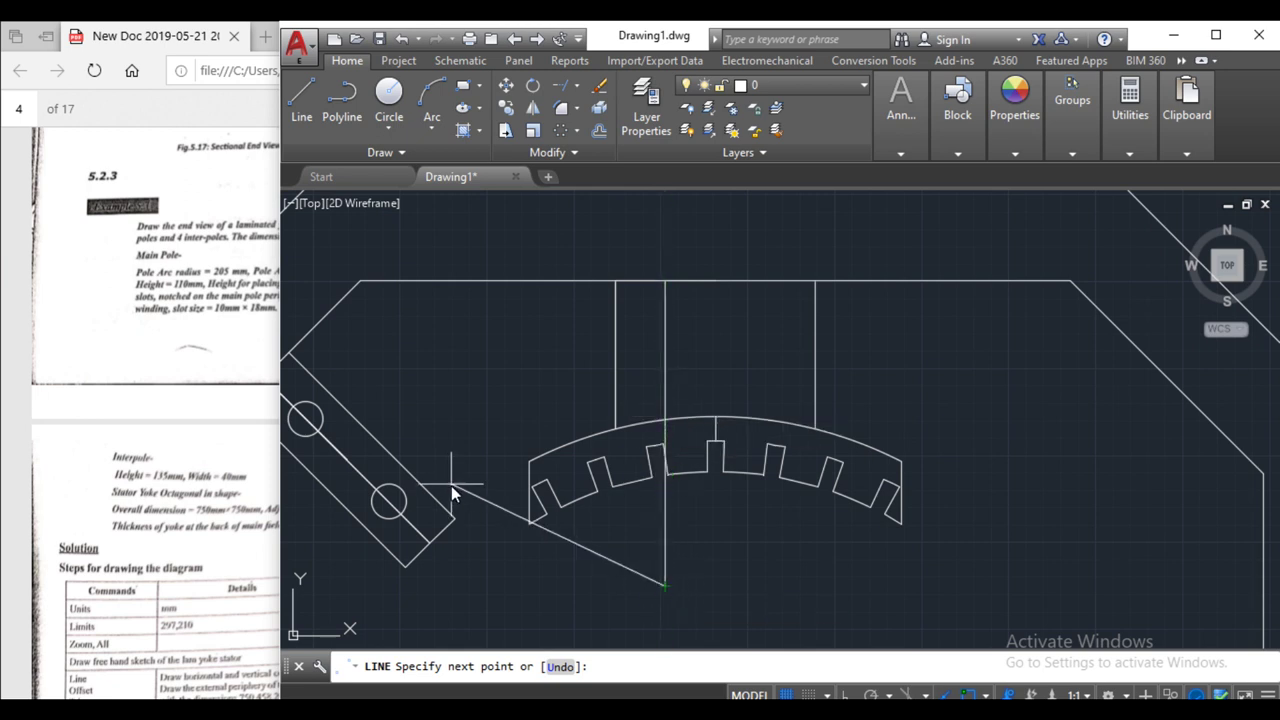
pyautogui.press('Return')
pyautogui.click(301, 97)
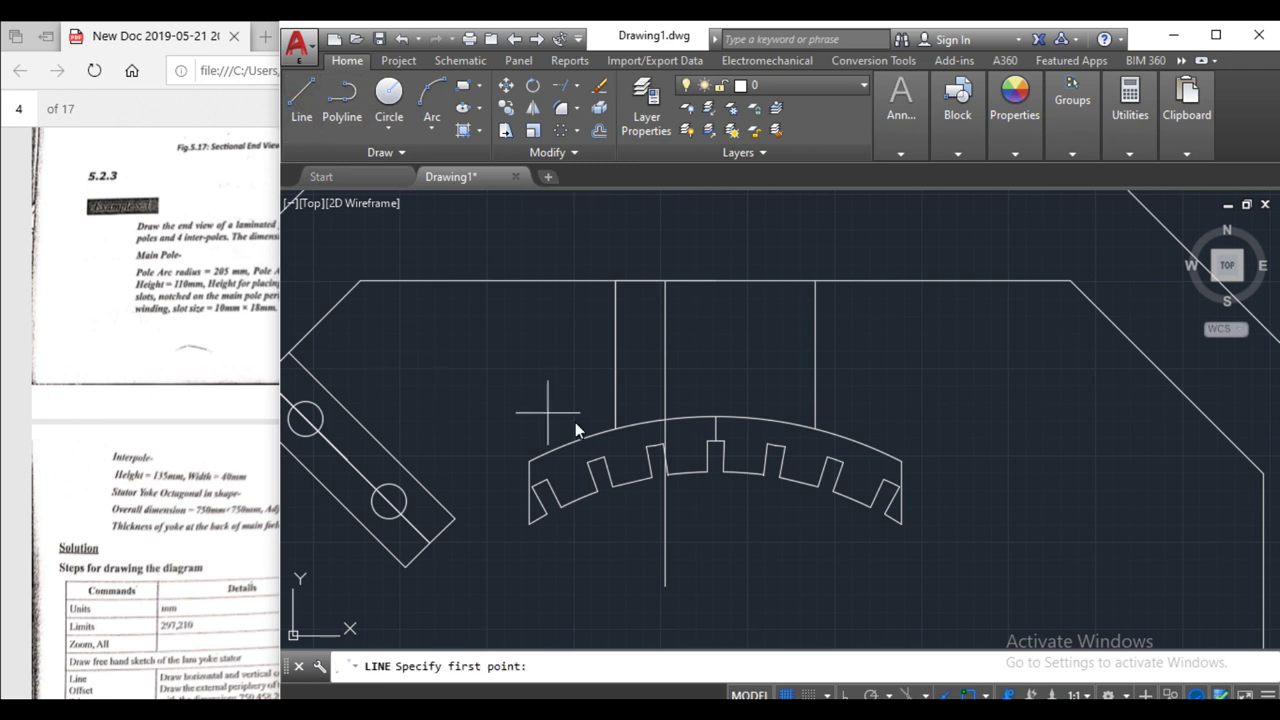
pyautogui.click(665, 420)
pyautogui.click(665, 284)
pyautogui.press('Return')
# - Draw a bolt hole circle with the default radius on the pole's centre line
pyautogui.click(389, 97)
pyautogui.click(665, 350)
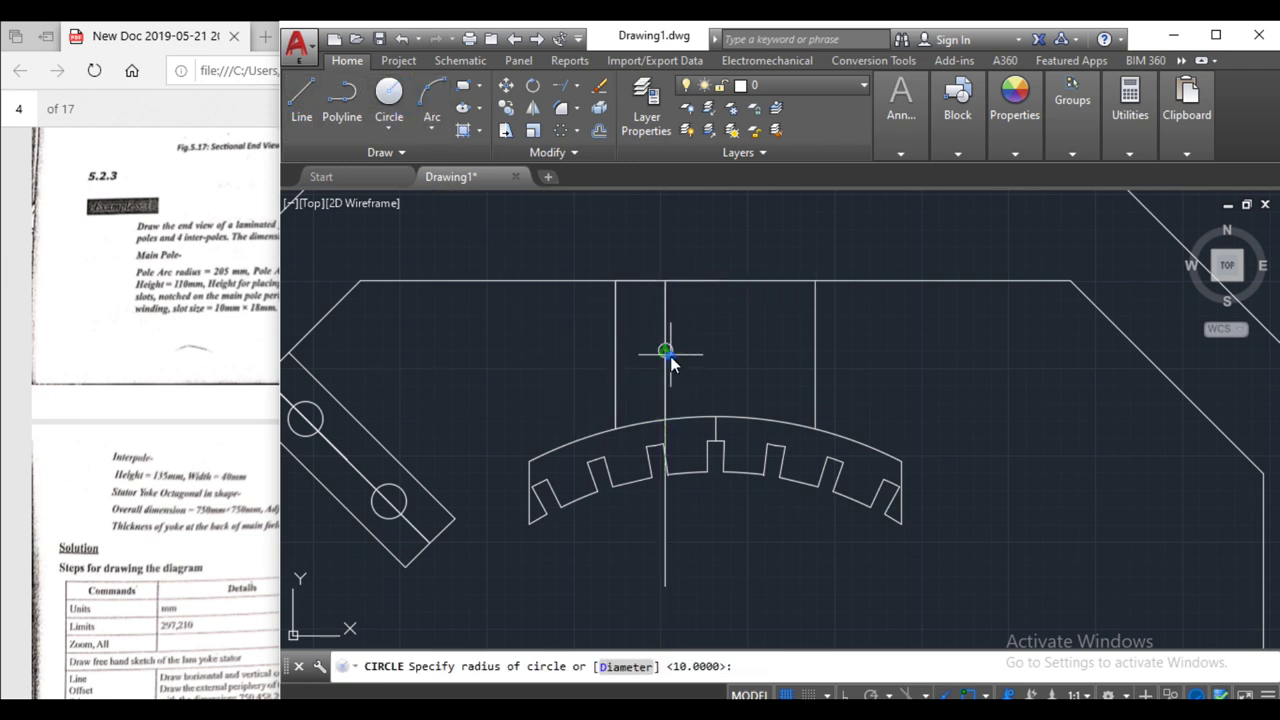
pyautogui.press('Escape')
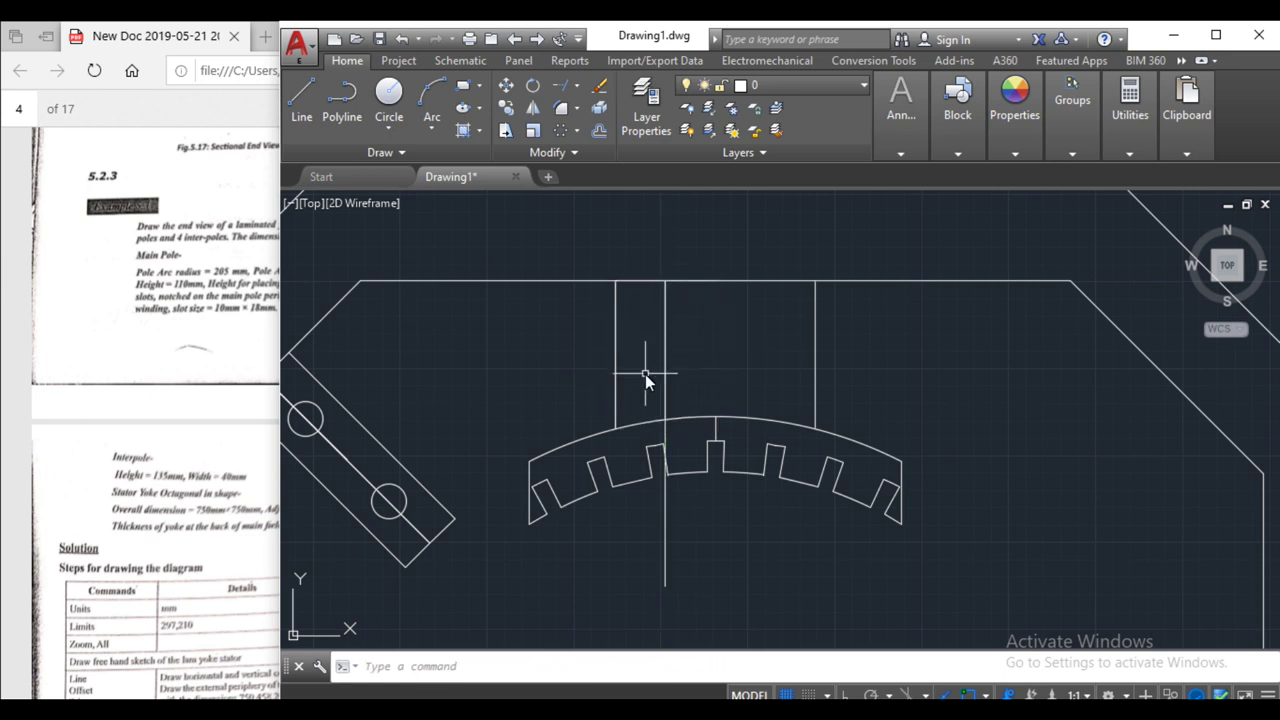
pyautogui.click(301, 97)
pyautogui.click(665, 285)
pyautogui.press('Escape')
pyautogui.click(390, 93)
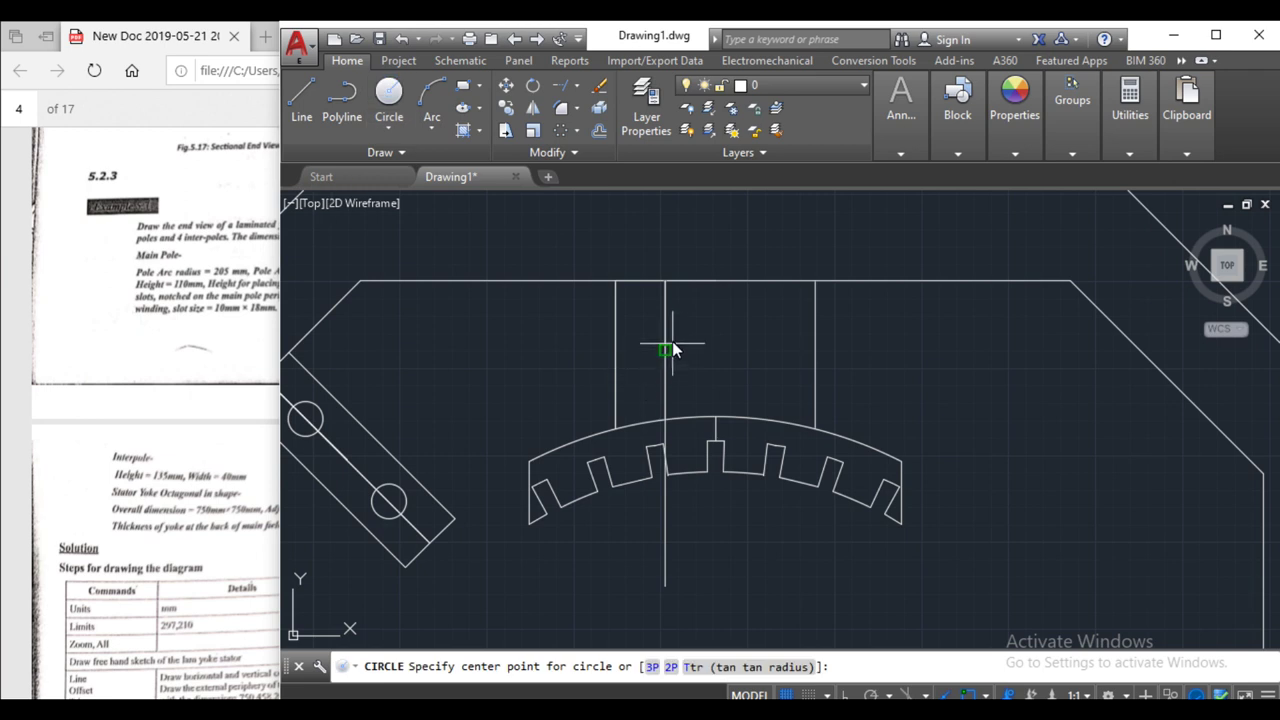
pyautogui.click(662, 322)
pyautogui.press('Return')
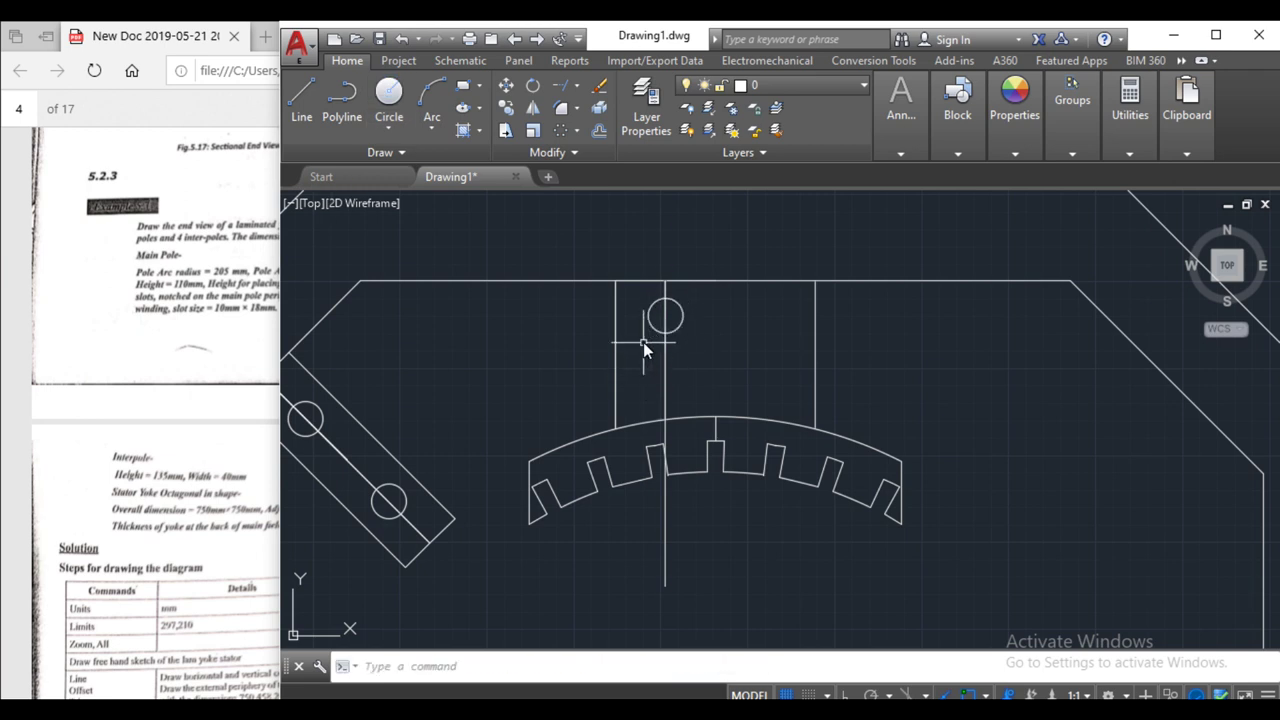
pyautogui.click(652, 324)
# - Mirror the bolt hole to add a second hole below it, keeping the original
pyautogui.click(506, 108)
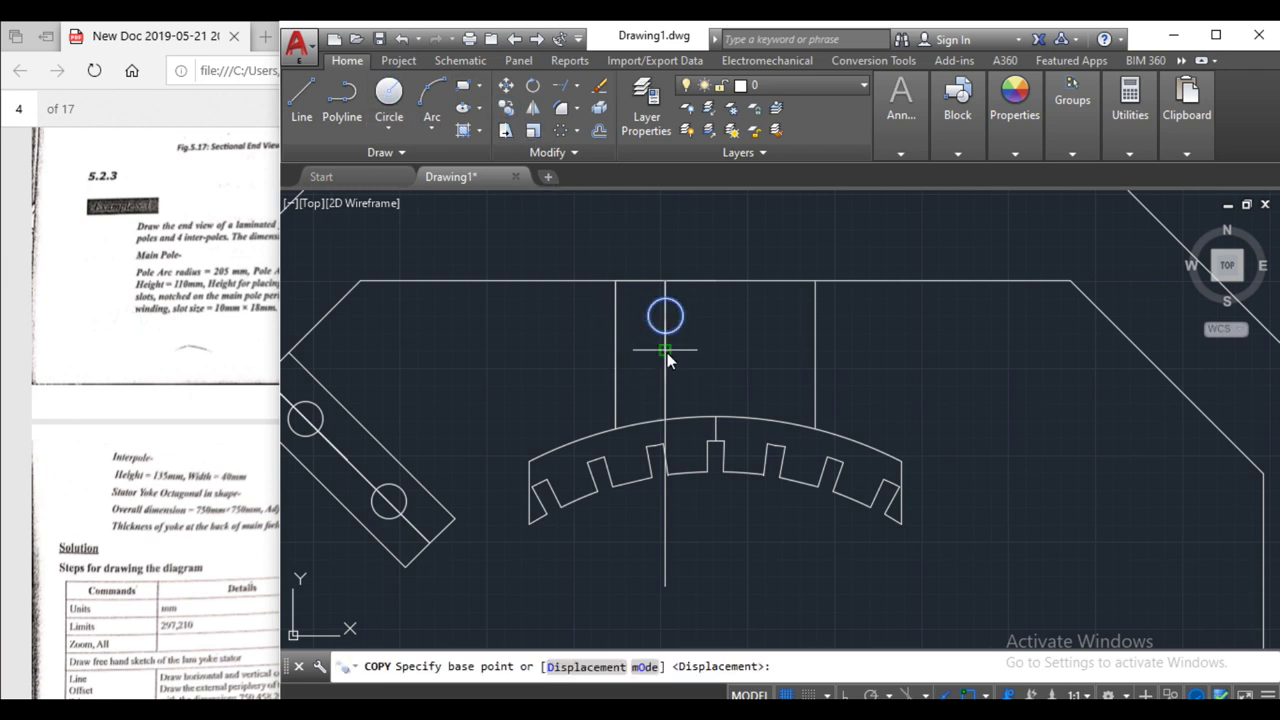
pyautogui.click(616, 392)
pyautogui.press('Escape')
pyautogui.click(655, 325)
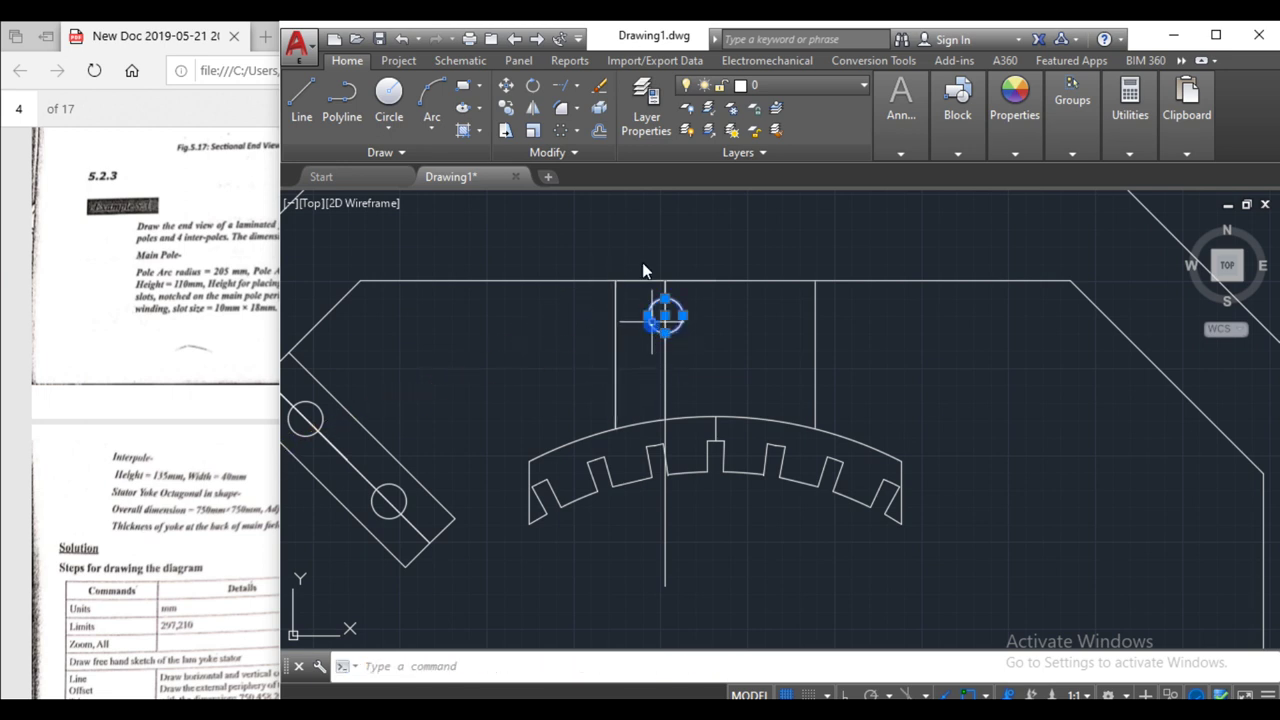
pyautogui.click(533, 108)
pyautogui.click(665, 349)
pyautogui.click(745, 350)
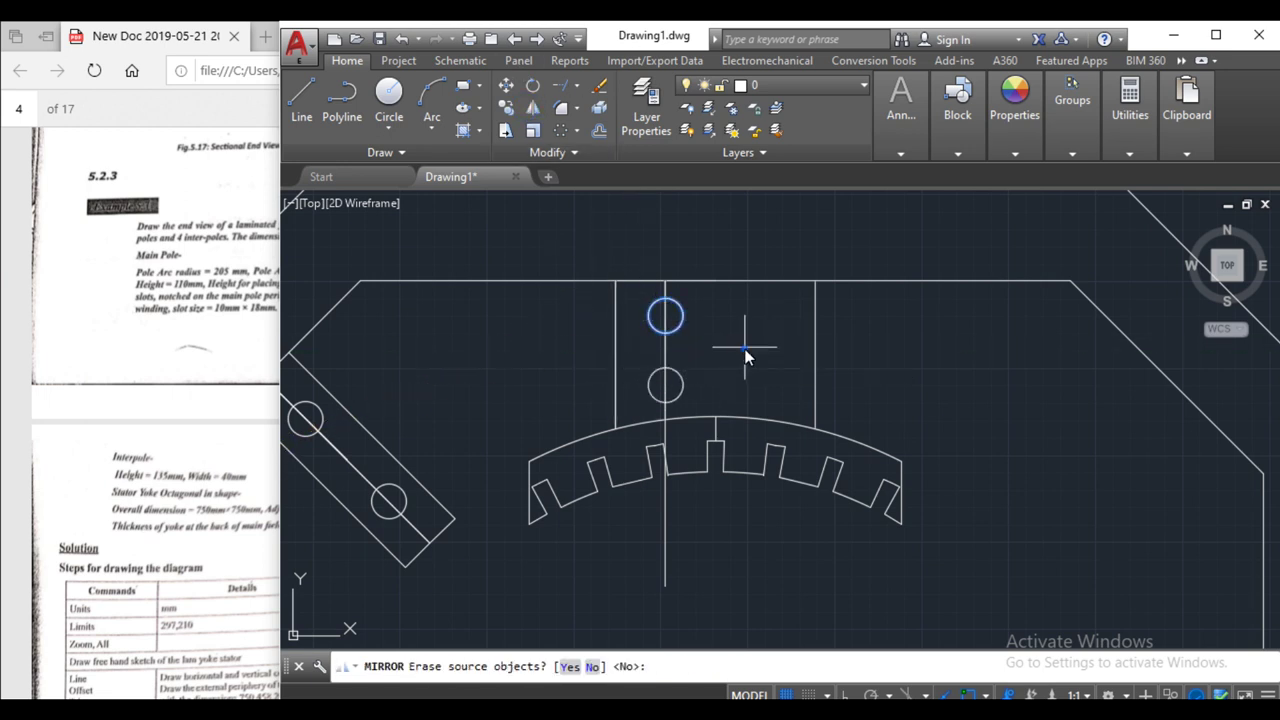
pyautogui.press('Return')
# - Mirror both bolt holes across the pole centre to form a 2×2 pattern
pyautogui.click(683, 318)
pyautogui.click(670, 402)
pyautogui.press('Return')
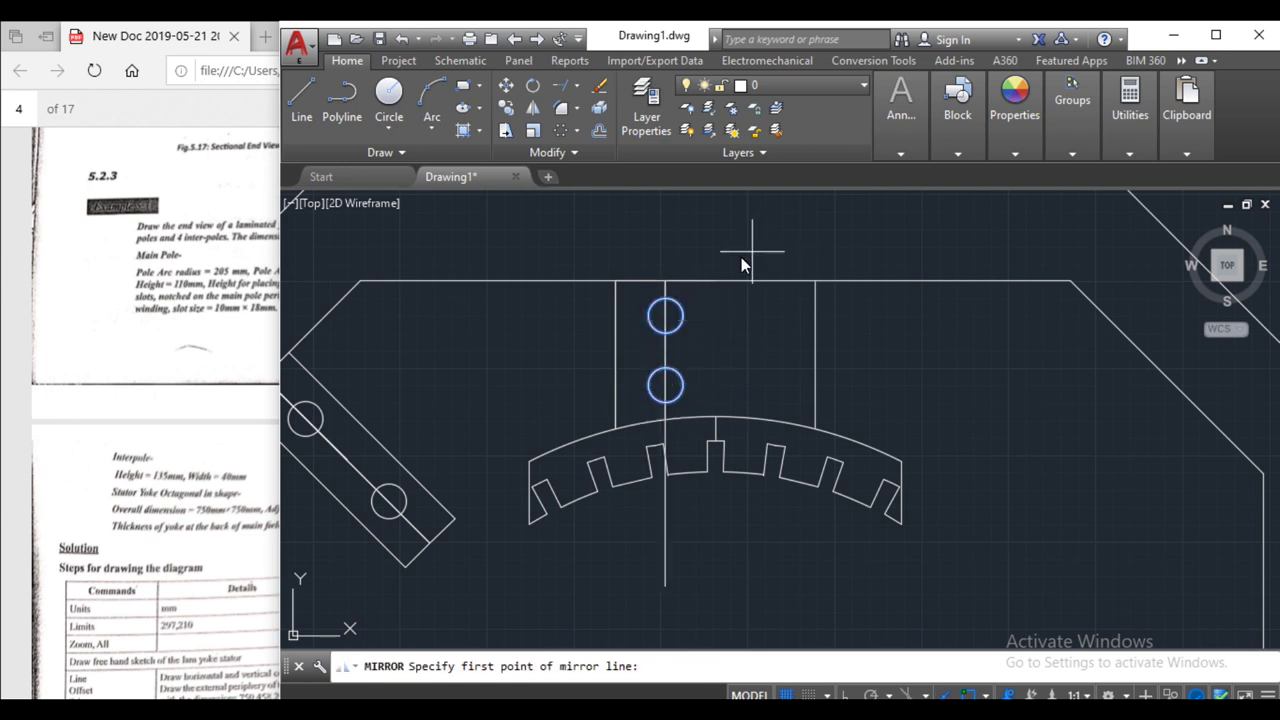
pyautogui.click(708, 283)
pyautogui.click(718, 405)
pyautogui.press('Return')
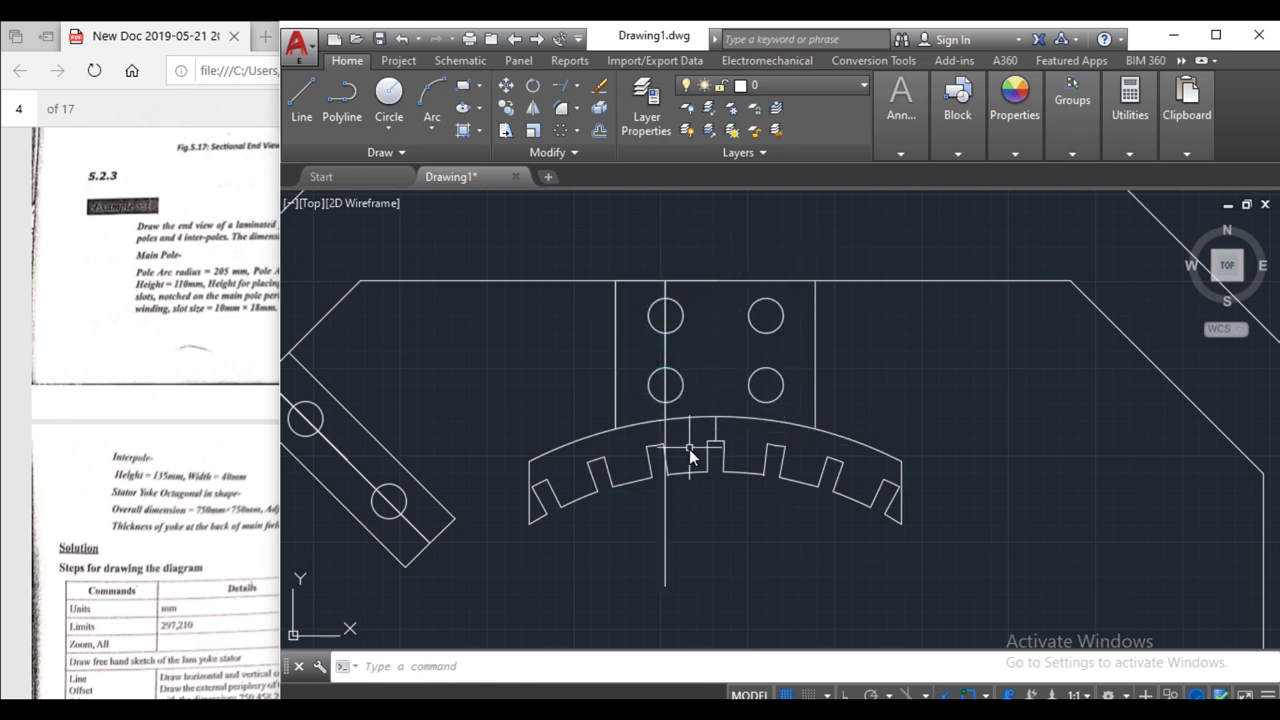
# - Erase the long and short vertical centre lines and the slot construction lines
pyautogui.click(705, 358)
pyautogui.click(621, 359)
pyautogui.press('Delete')
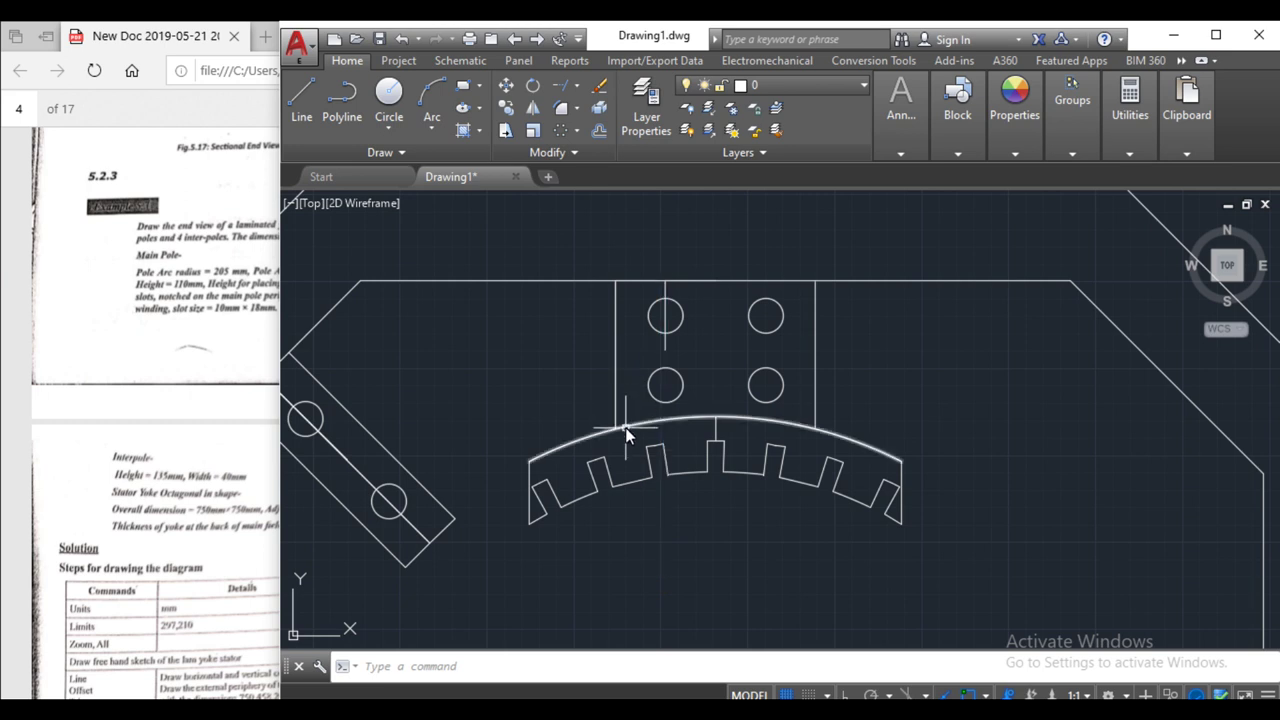
pyautogui.click(704, 286)
pyautogui.click(640, 334)
pyautogui.press('Delete')
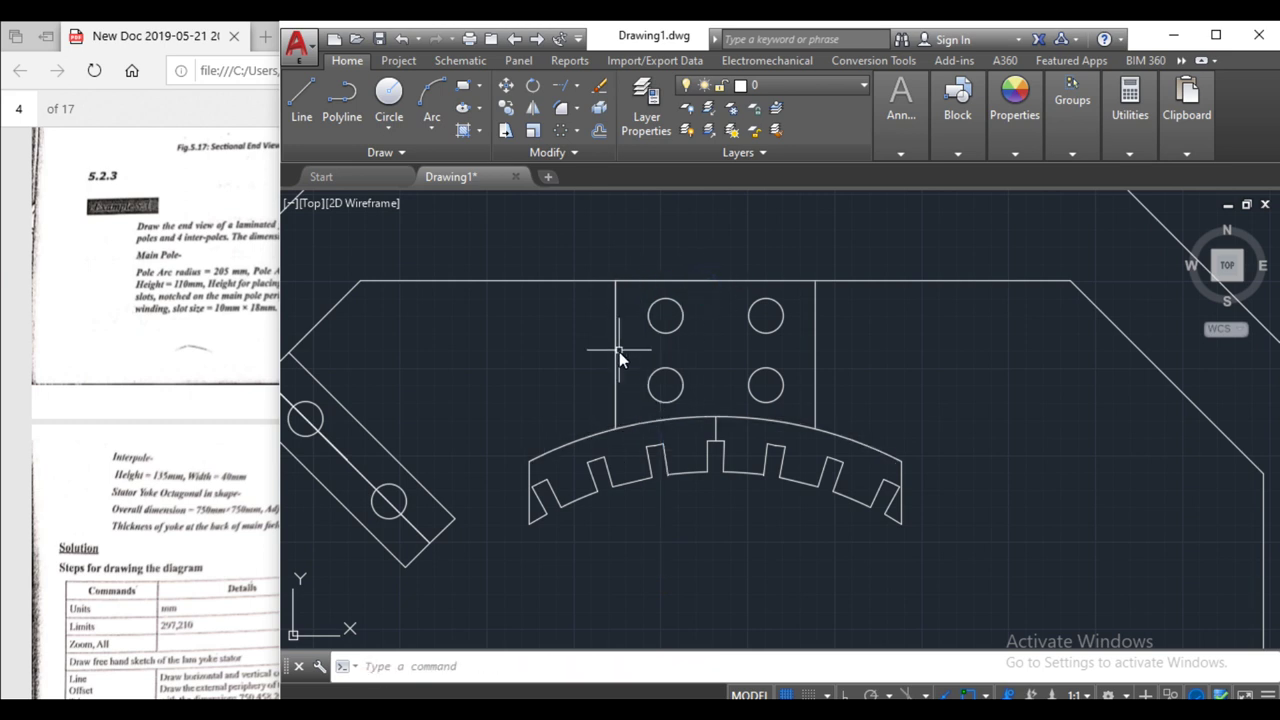
pyautogui.scroll(-2, 619, 350)
pyautogui.click(468, 427)
pyautogui.click(443, 428)
pyautogui.press('Delete')
pyautogui.click(452, 416)
pyautogui.click(437, 436)
pyautogui.press('Delete')
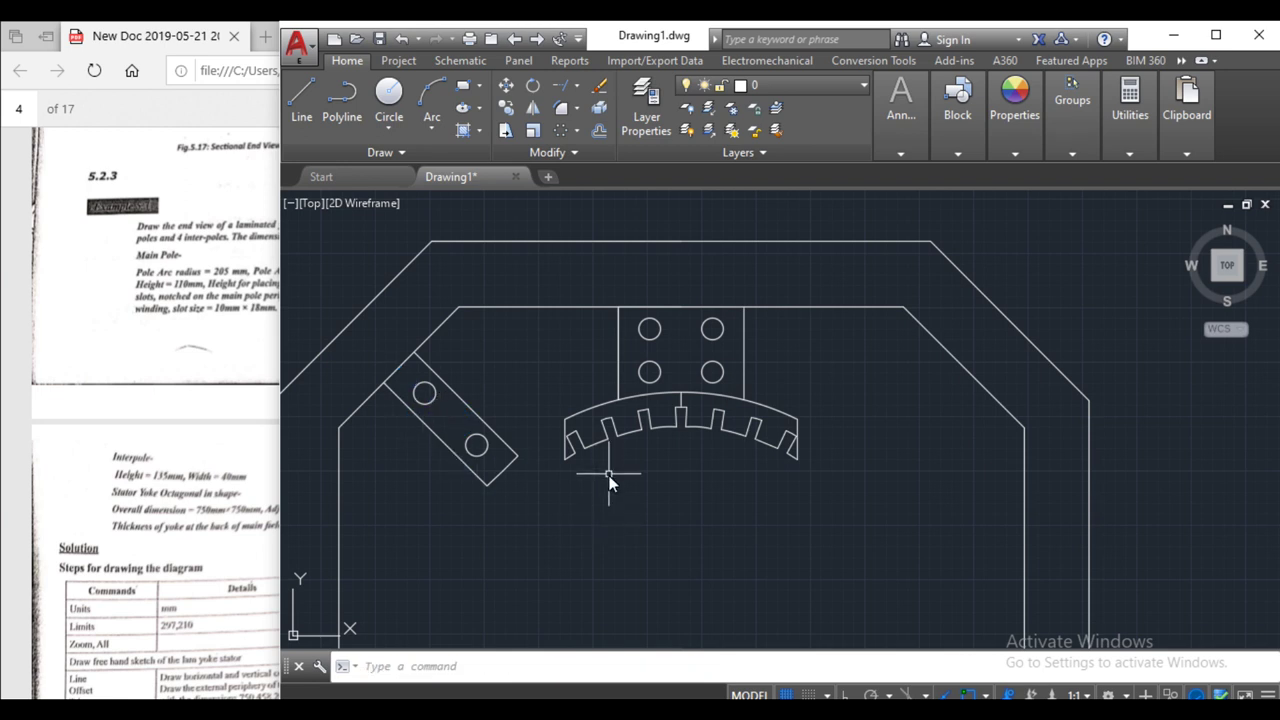
# - Delete the last leftover slot centre line
pyautogui.scroll(2, 704, 378)
pyautogui.press('Delete')
pyautogui.scroll(-3, 663, 429)
pyautogui.scroll(-4, 586, 551)
pyautogui.scroll(-6, 654, 623)
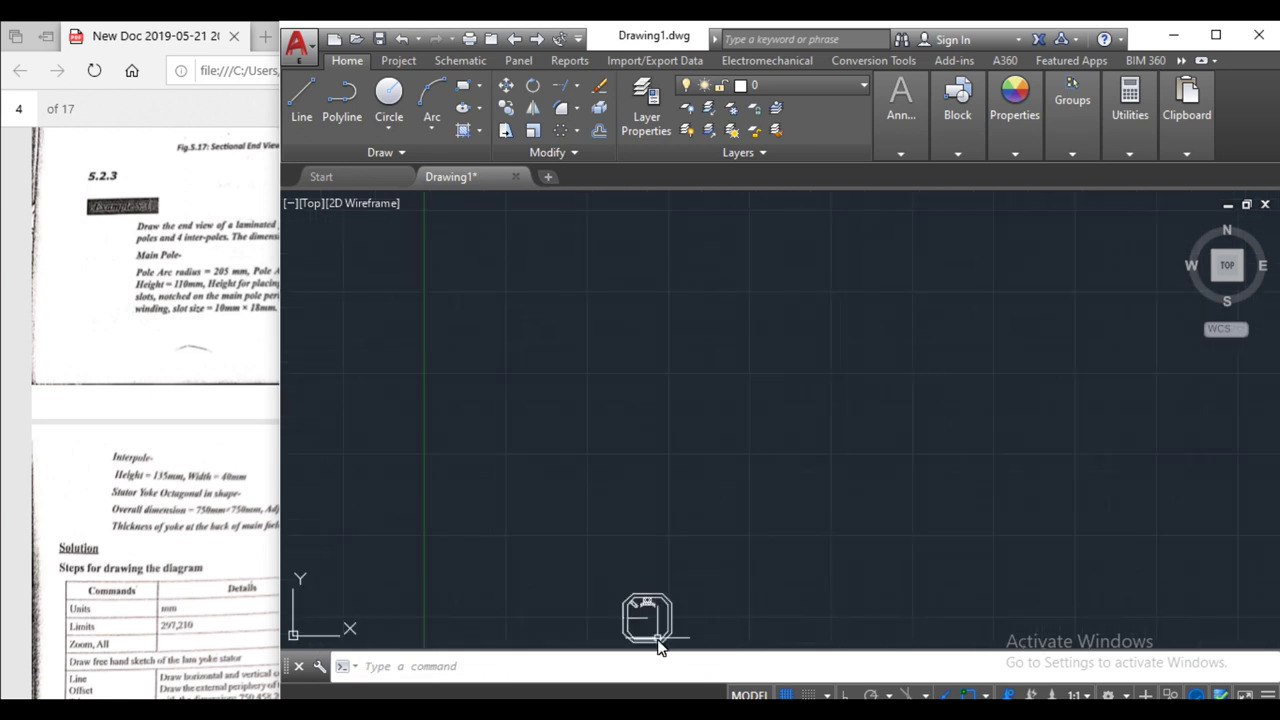
pyautogui.scroll(8, 657, 640)
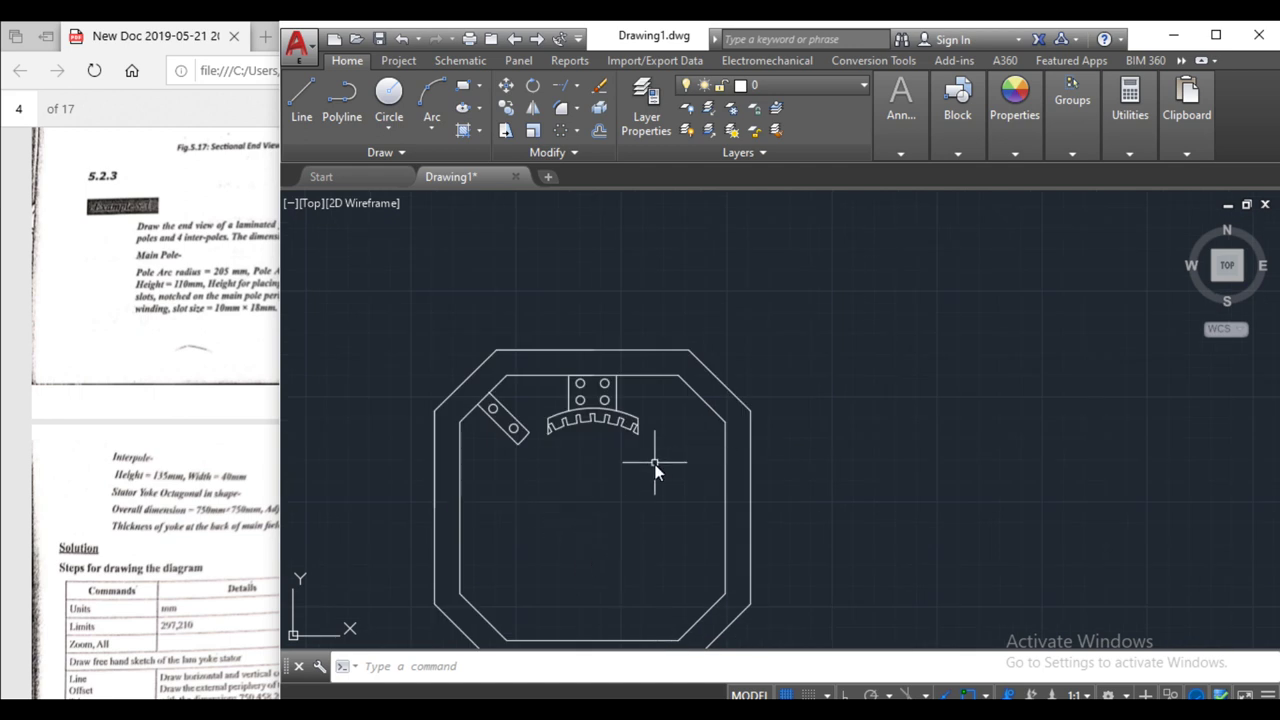
# - Window-select the slotted main pole and the interpole
pyautogui.click(600, 460)
pyautogui.press('Escape')
pyautogui.click(455, 336)
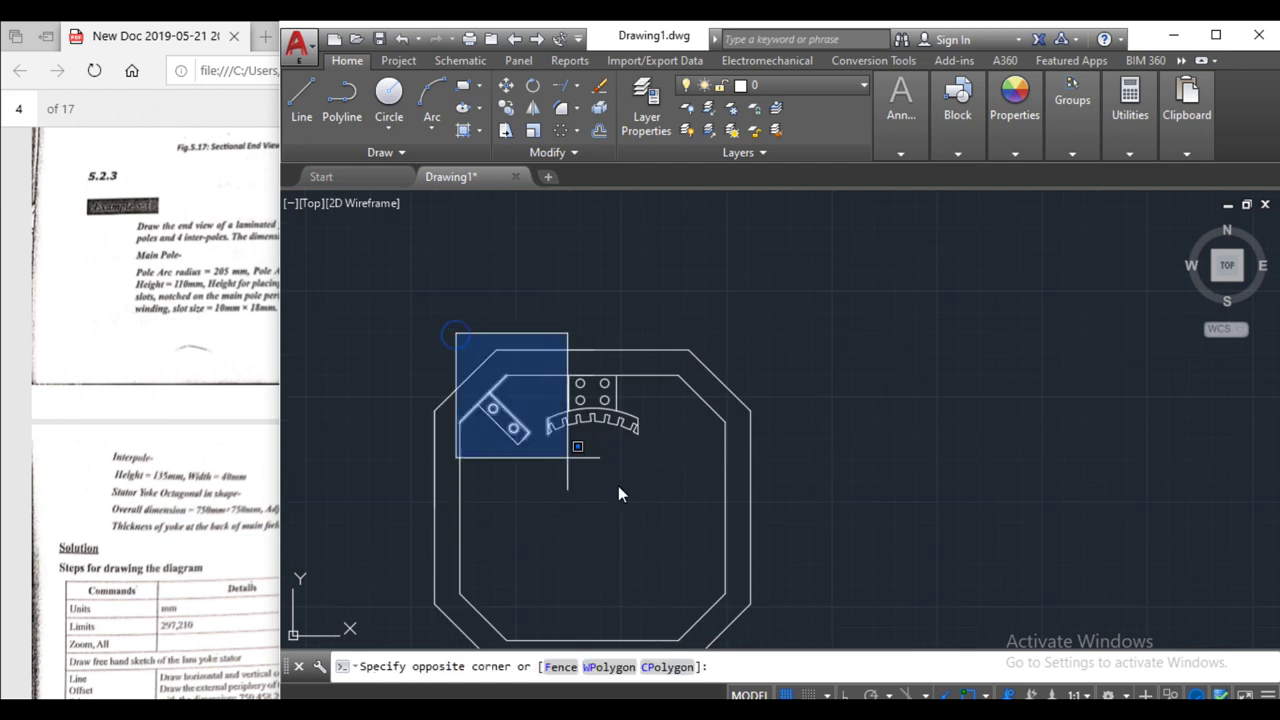
pyautogui.click(450, 356)
pyautogui.click(462, 362)
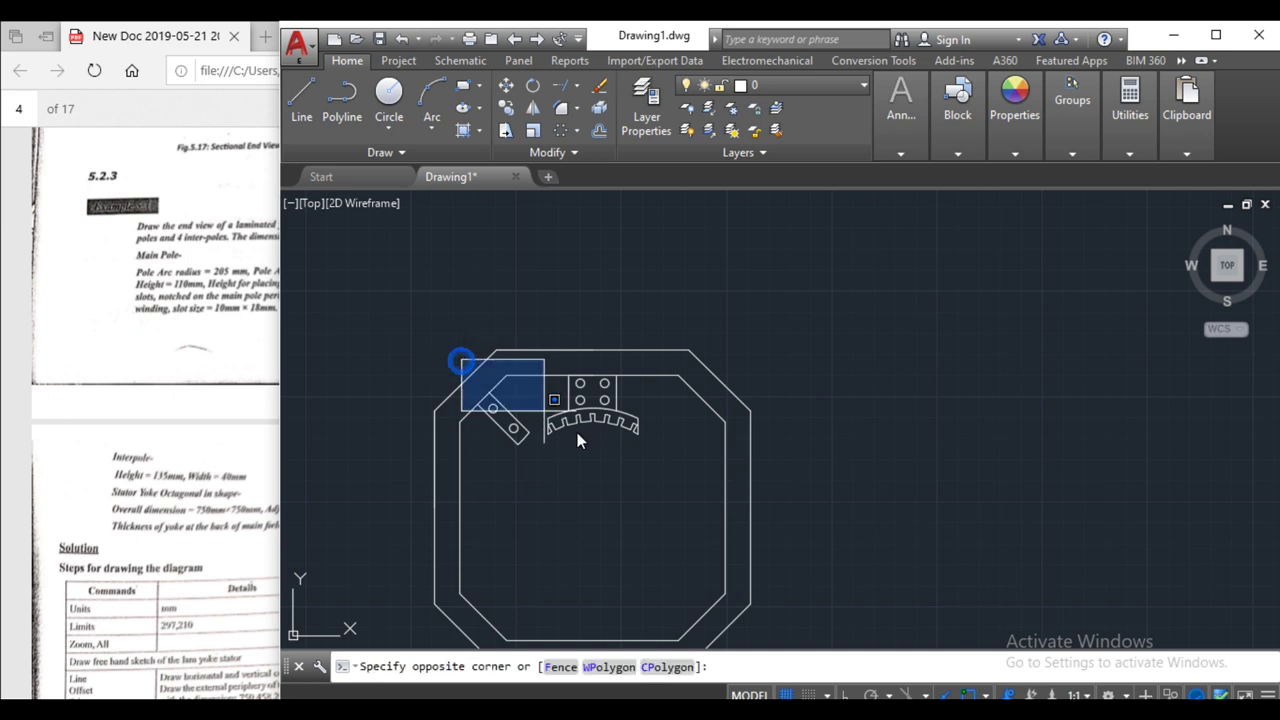
pyautogui.click(656, 468)
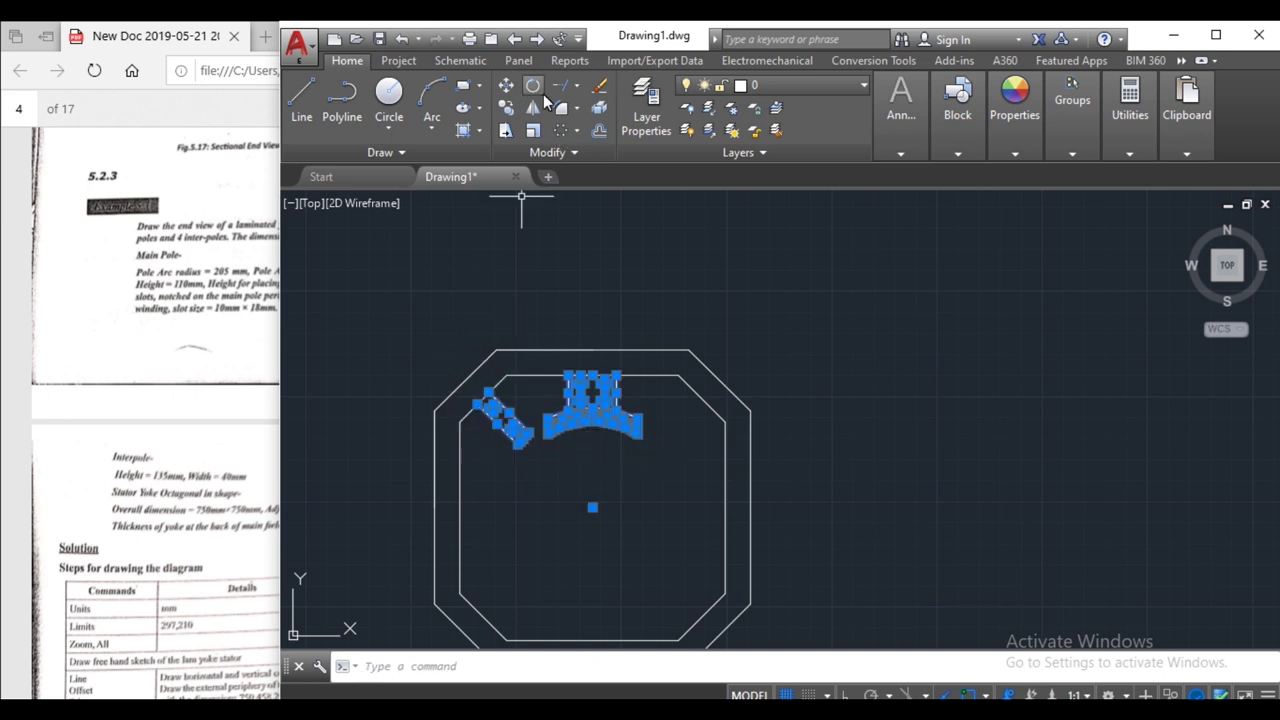
# - Polar-array the selection about the yoke centre with 4 items
pyautogui.click(561, 130)
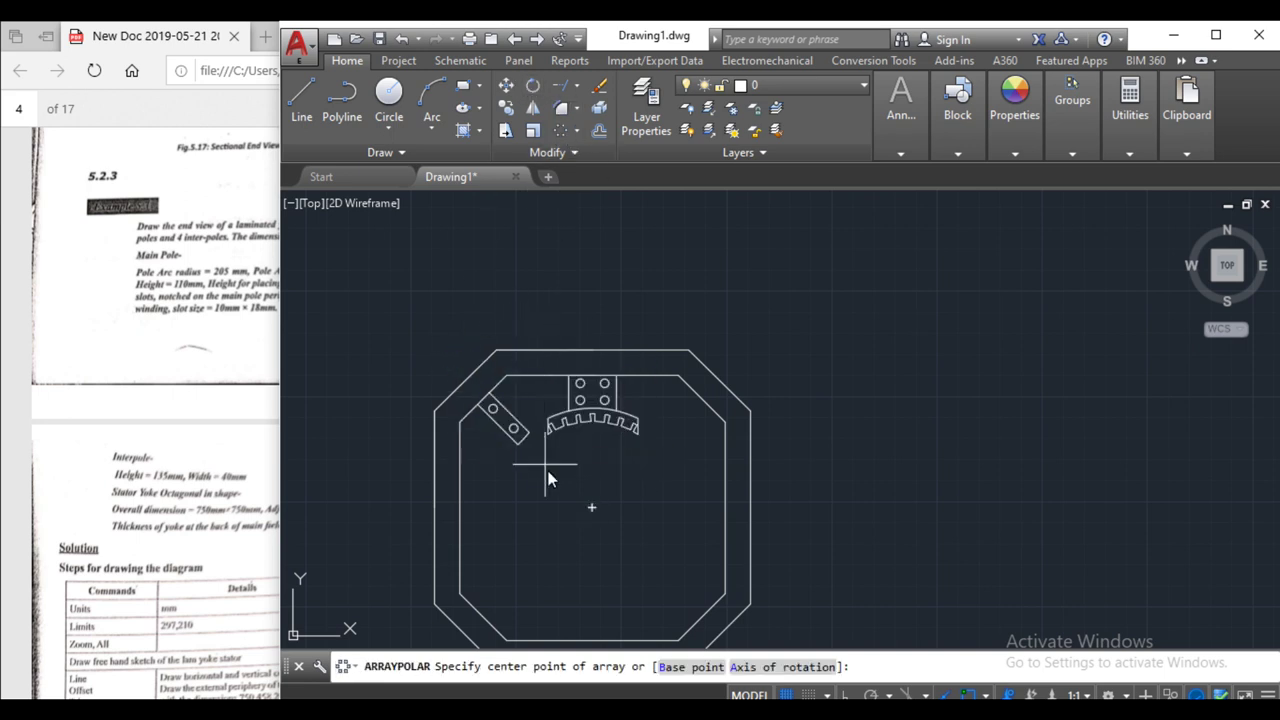
pyautogui.click(592, 507)
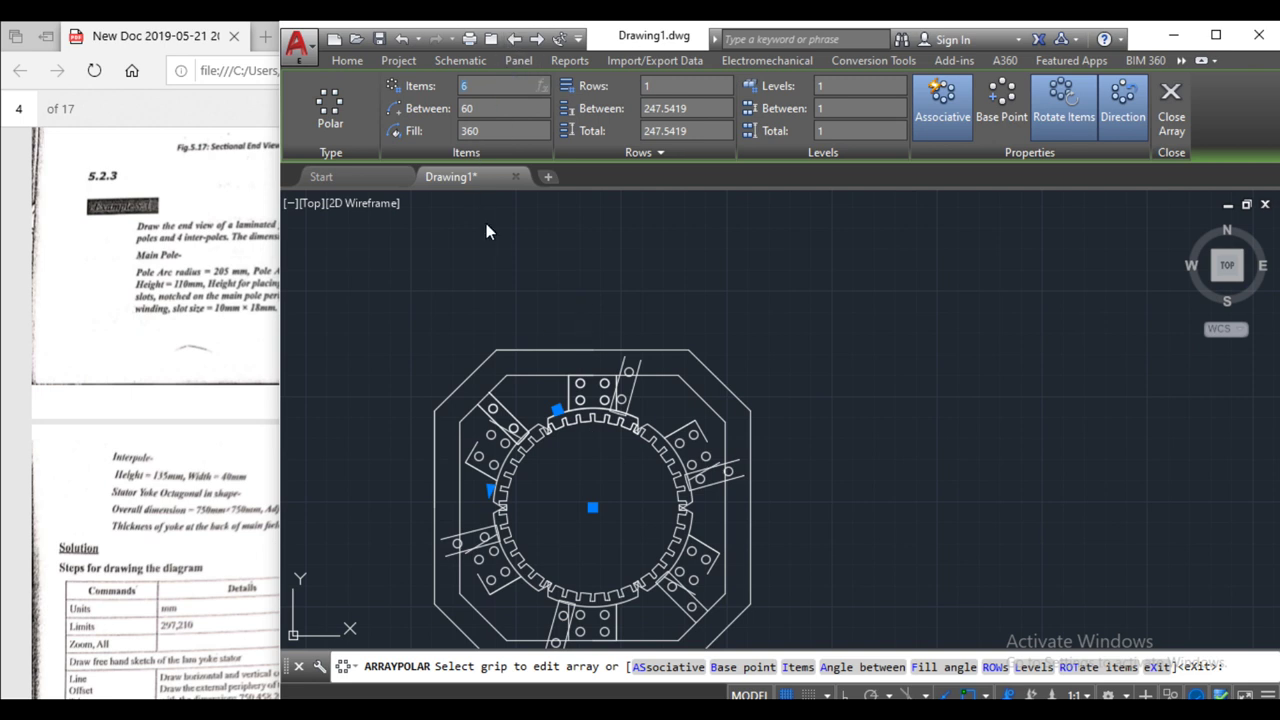
pyautogui.press('Return')
pyautogui.scroll(-1, 563, 554)
pyautogui.scroll(1, 605, 631)
pyautogui.scroll(1, 605, 631)
pyautogui.scroll(-1, 605, 631)
pyautogui.press('Return')
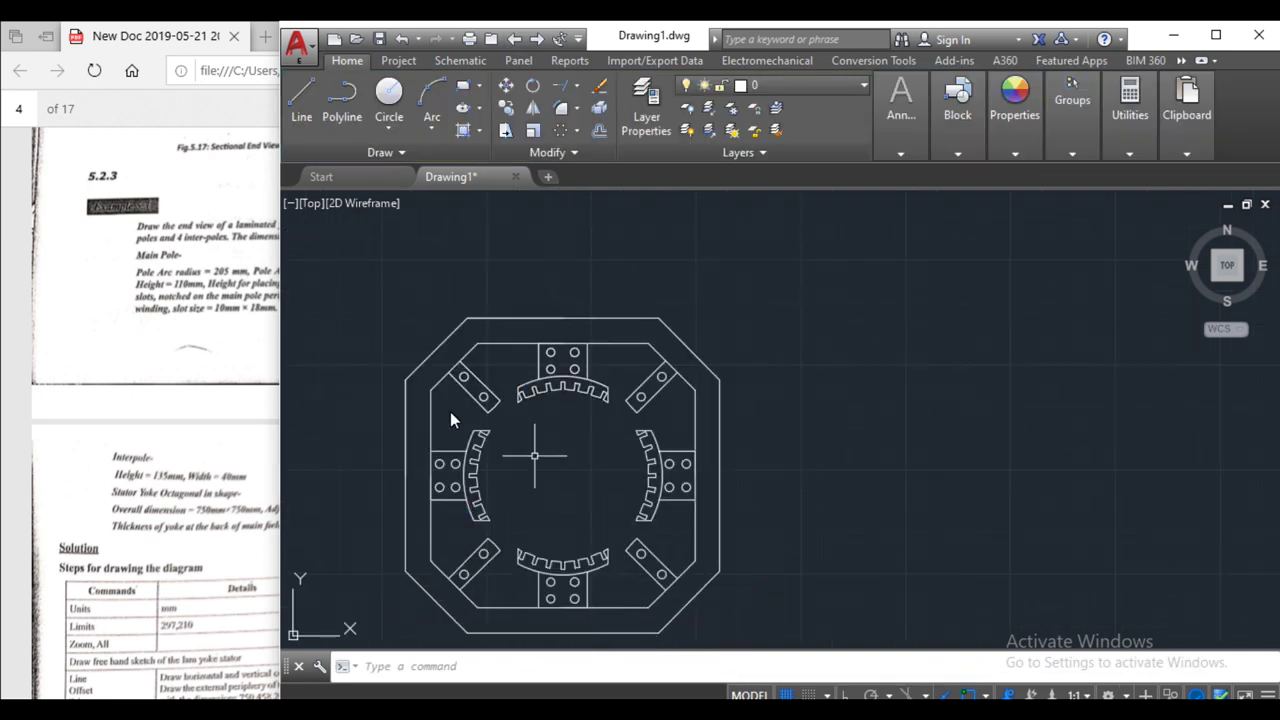
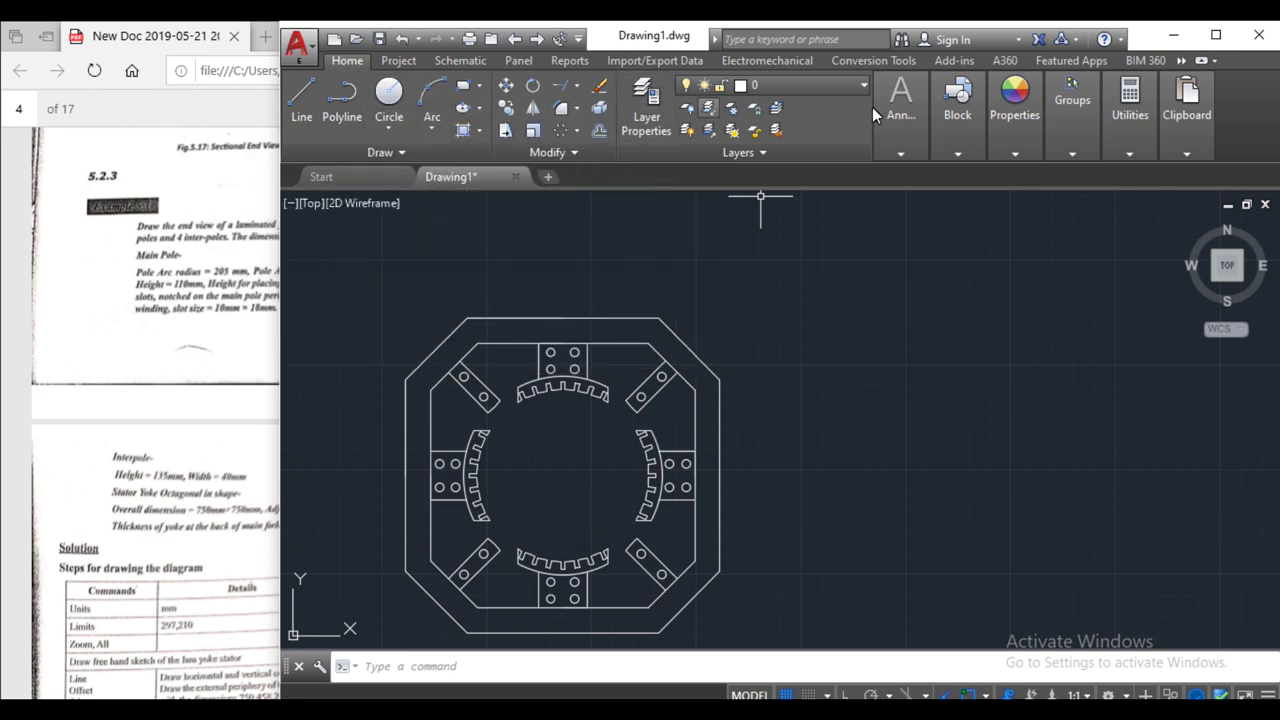
# - Dimension the top extension's width and the octagon's upper-left diagonal side
pyautogui.click(997, 145)
pyautogui.moveTo(900, 115)
pyautogui.click(940, 198)
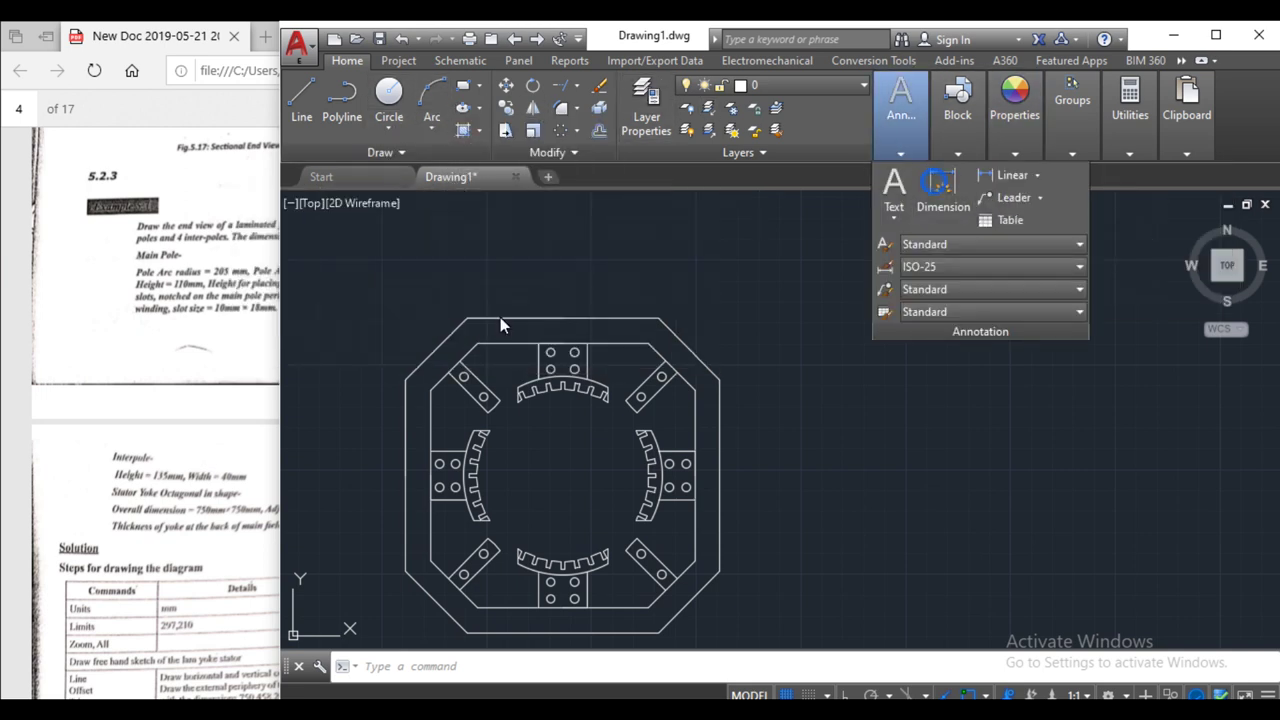
pyautogui.click(474, 317)
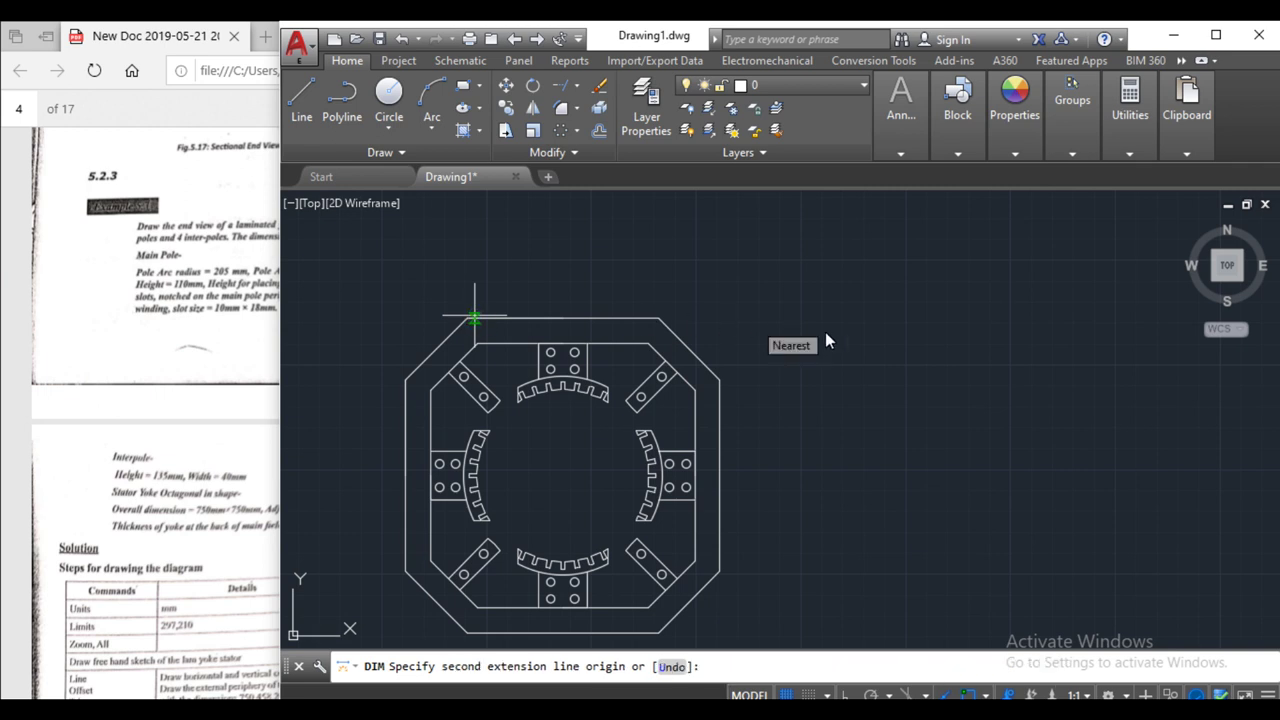
pyautogui.click(659, 318)
pyautogui.click(660, 300)
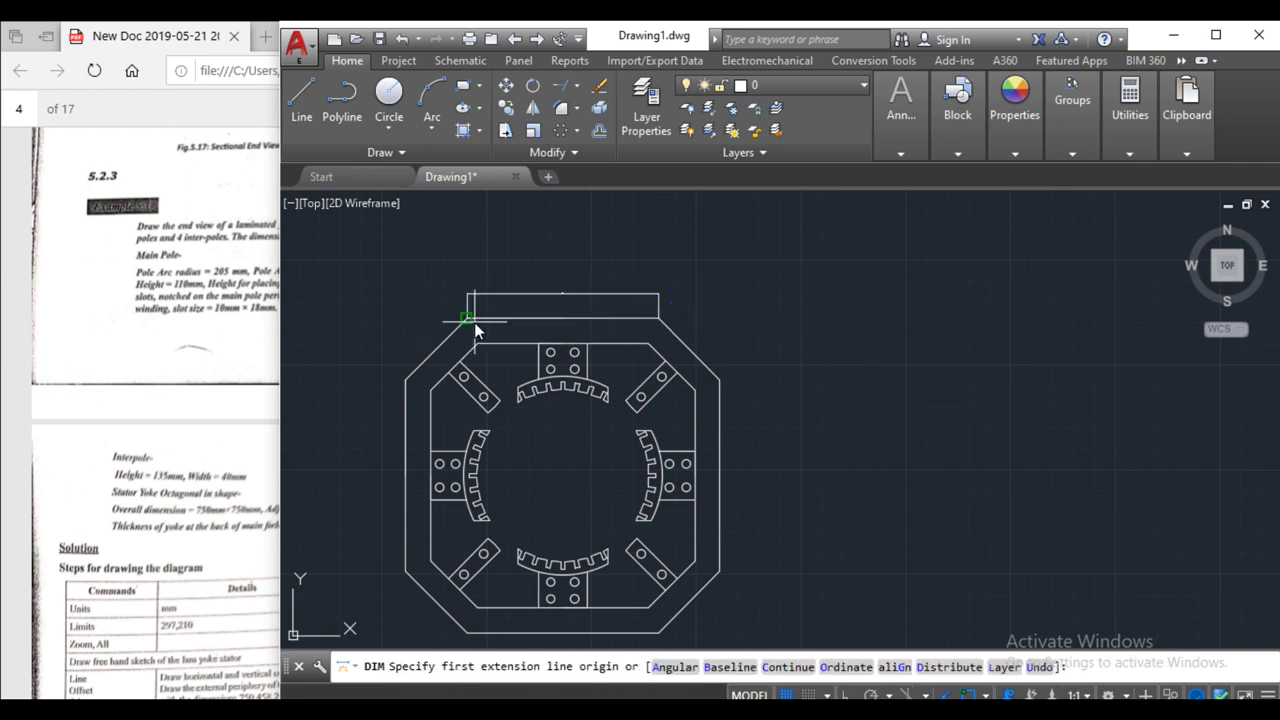
pyautogui.click(467, 318)
pyautogui.click(407, 390)
pyautogui.click(388, 355)
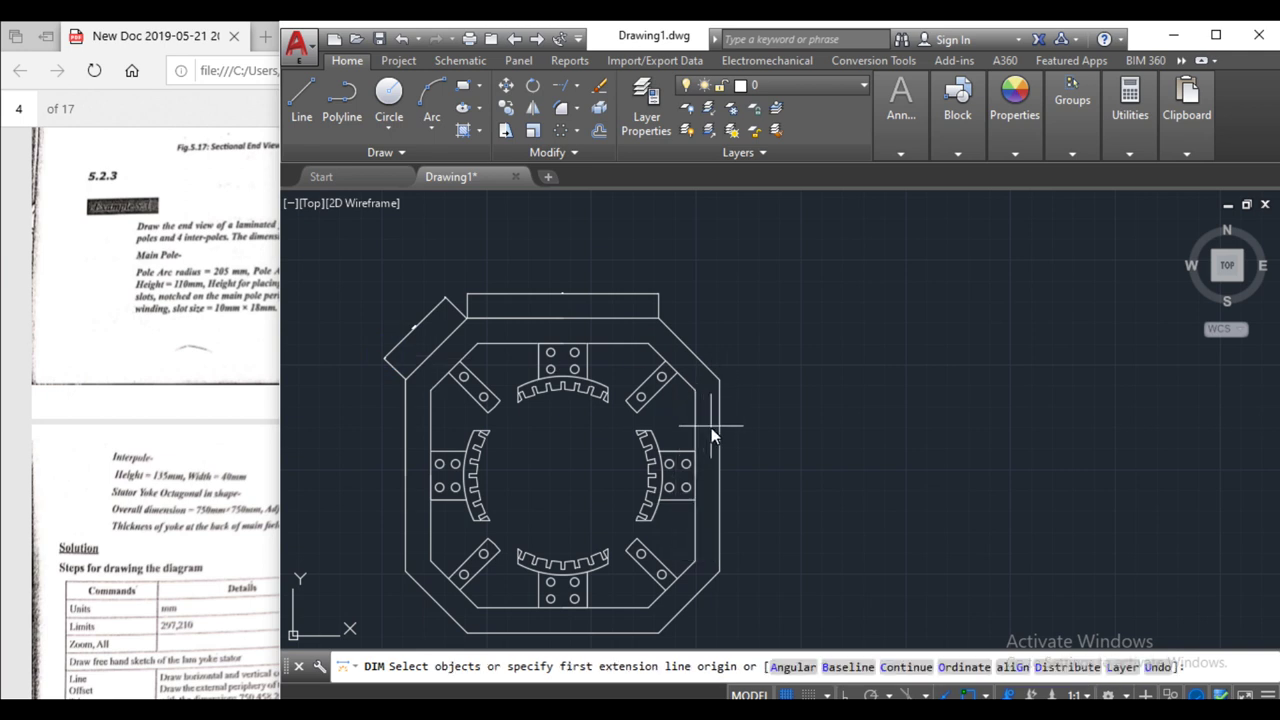
# - Add the 60 yoke thickness dimension on the right side of the octagon
pyautogui.press('Return')
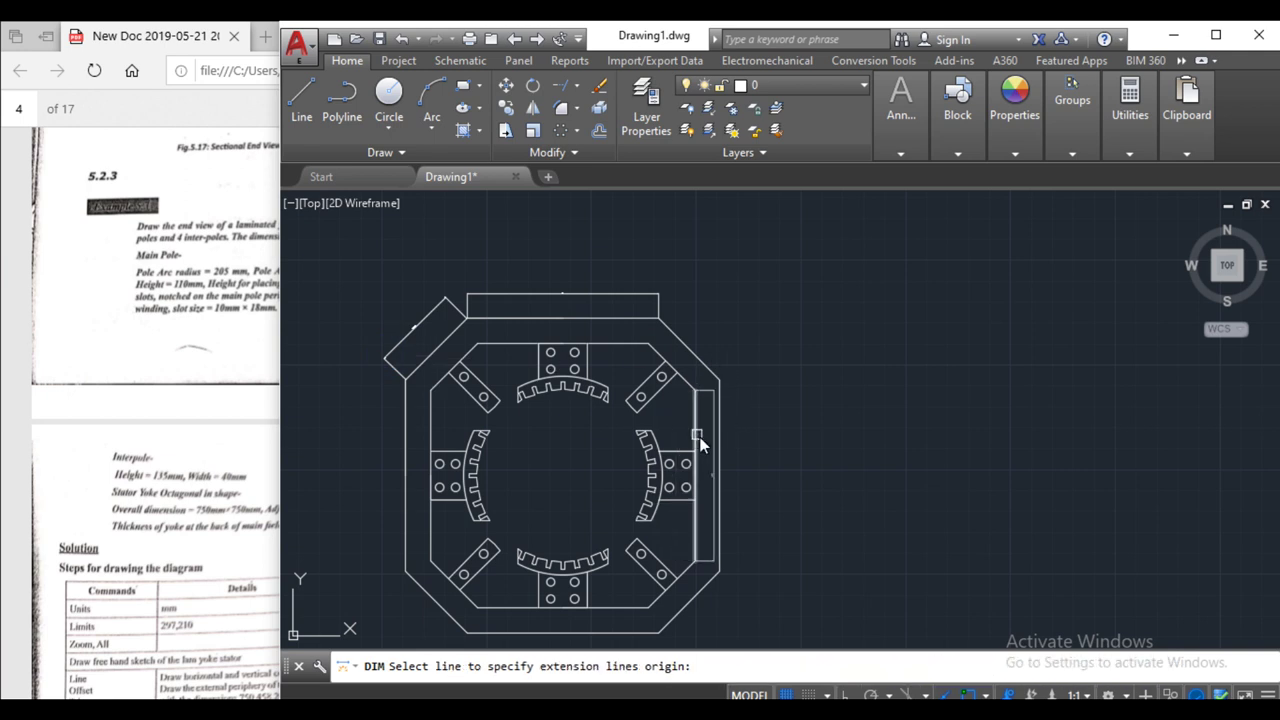
pyautogui.press('Escape')
pyautogui.click(695, 399)
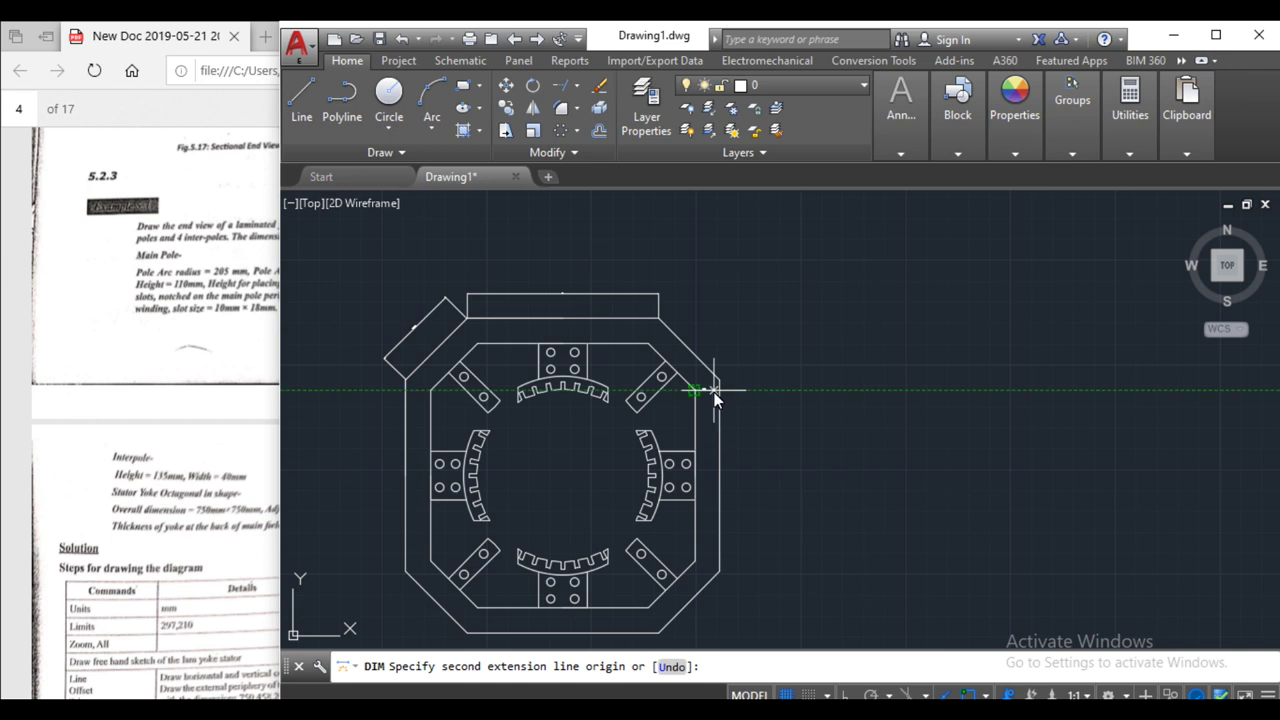
pyautogui.click(715, 397)
pyautogui.scroll(4, 722, 425)
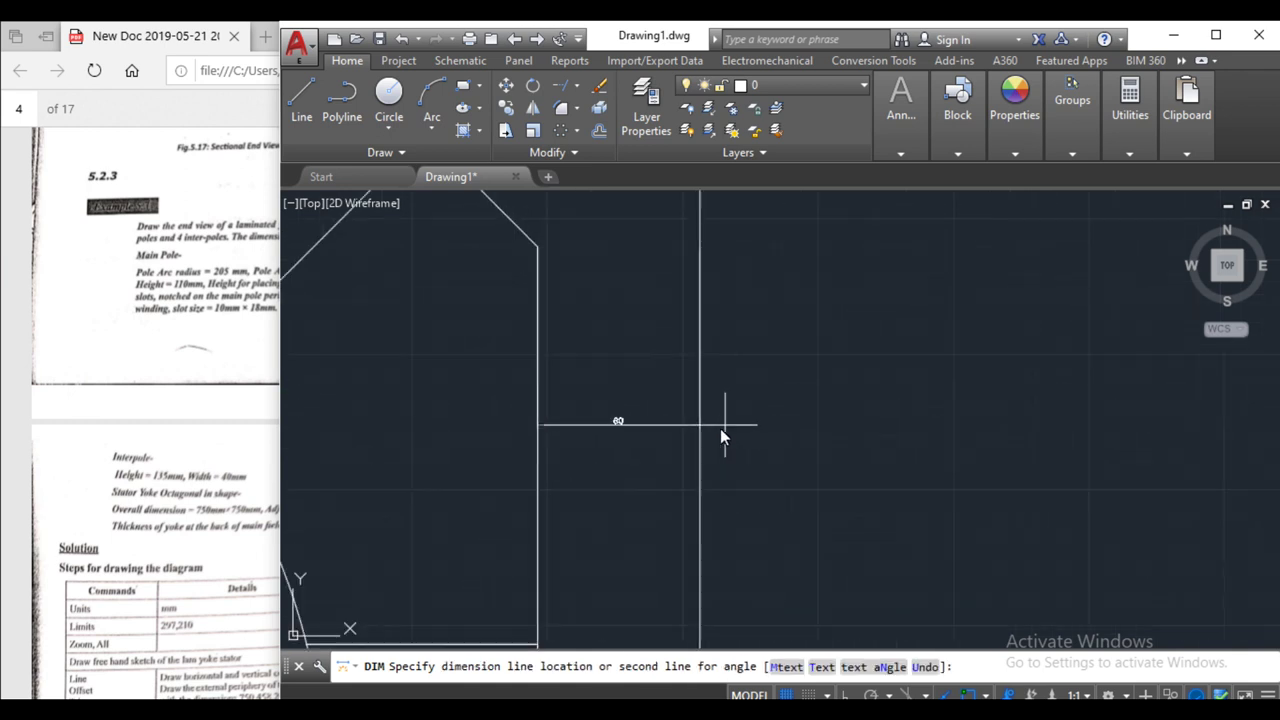
pyautogui.click(652, 405)
pyautogui.scroll(-5, 655, 425)
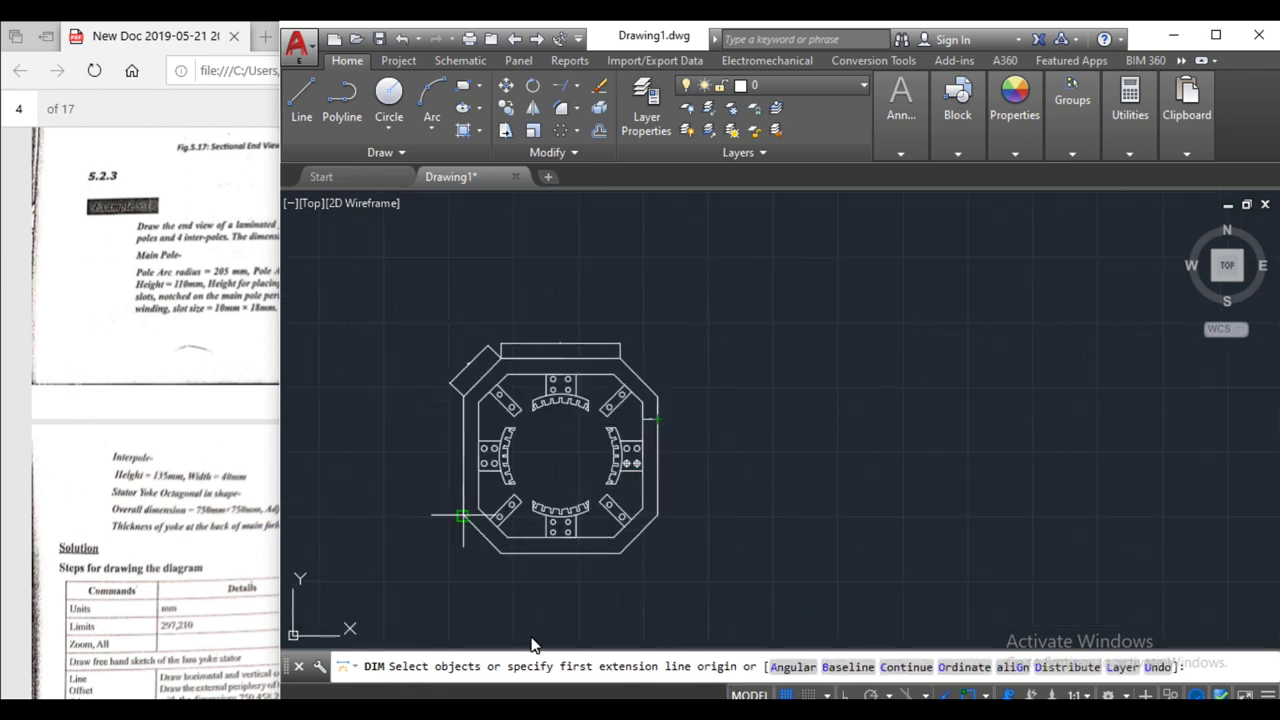
pyautogui.scroll(5, 520, 590)
pyautogui.scroll(-8, 523, 602)
pyautogui.scroll(5, 500, 595)
pyautogui.scroll(1, 510, 545)
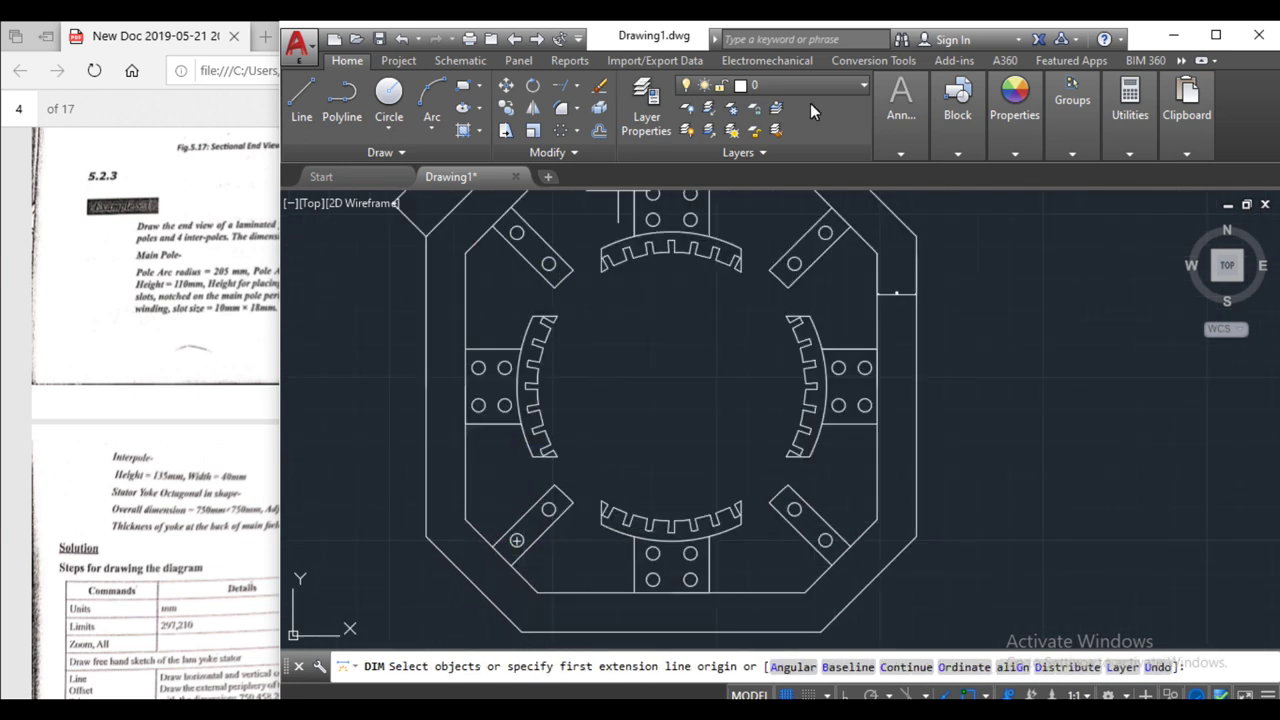
pyautogui.click(885, 130)
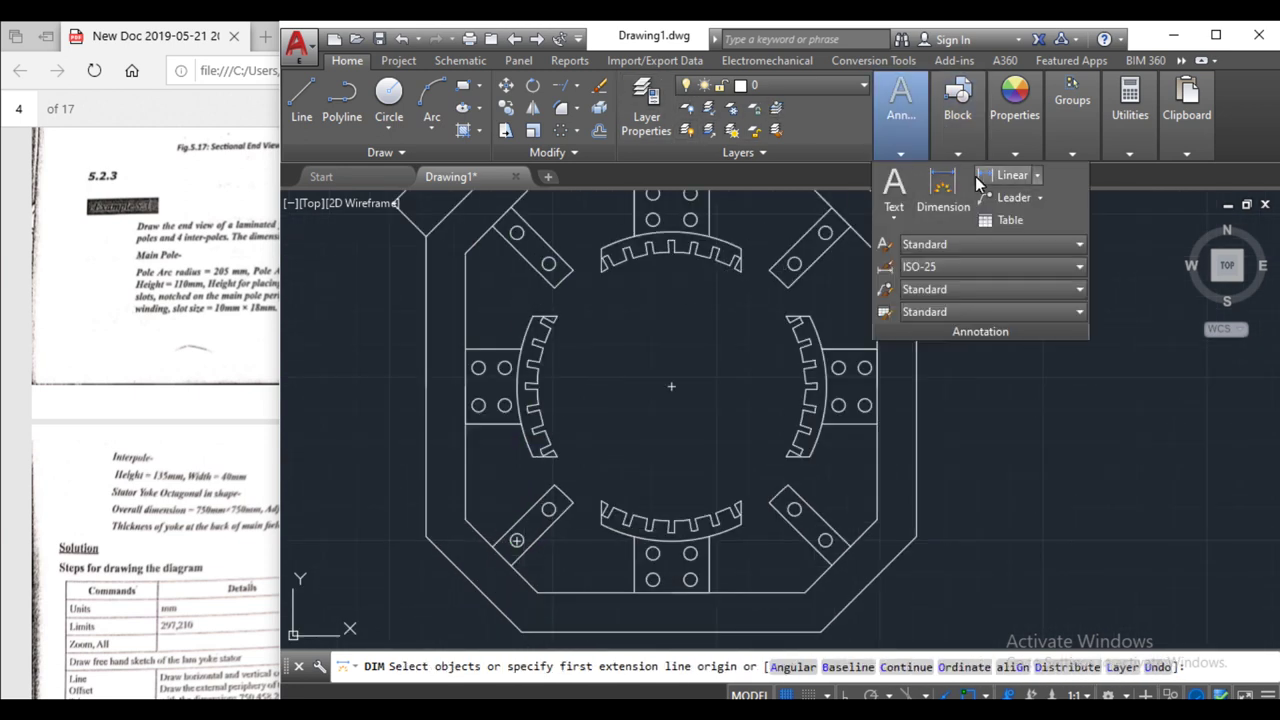
# - Draw a V of lines from the top pole arc's left end to the centre and its right end
pyautogui.click(1037, 175)
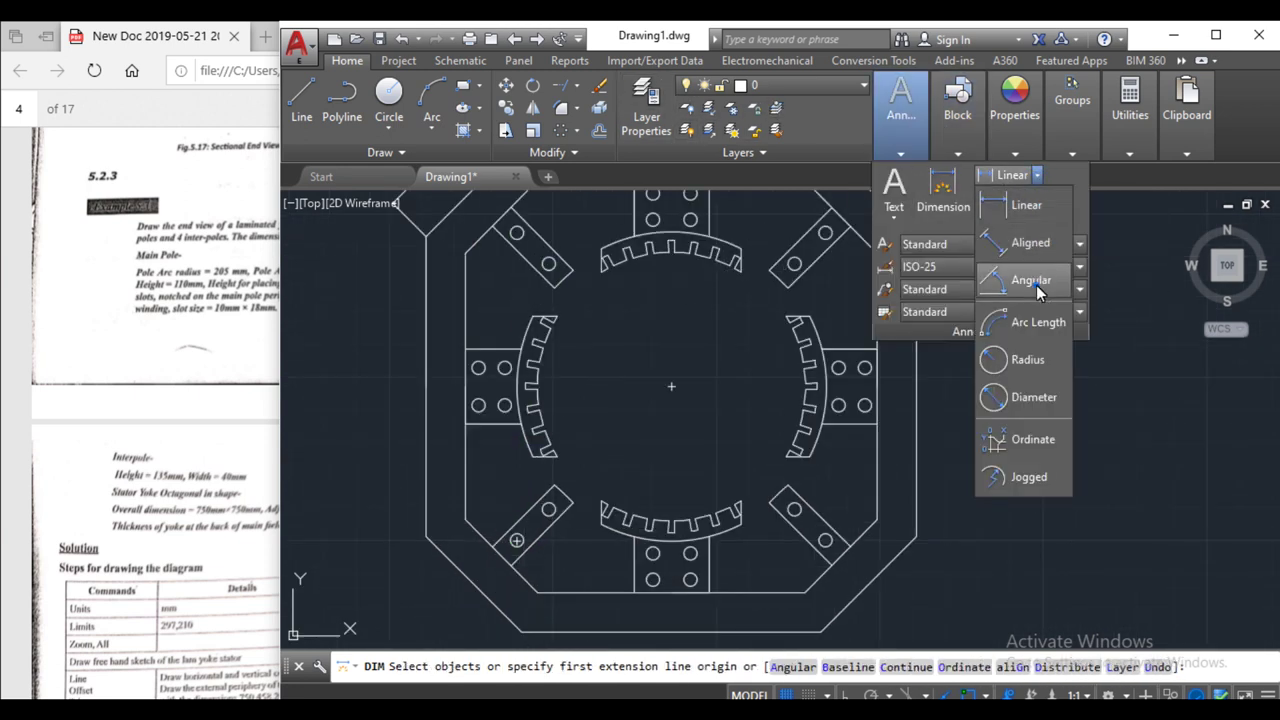
pyautogui.click(1032, 281)
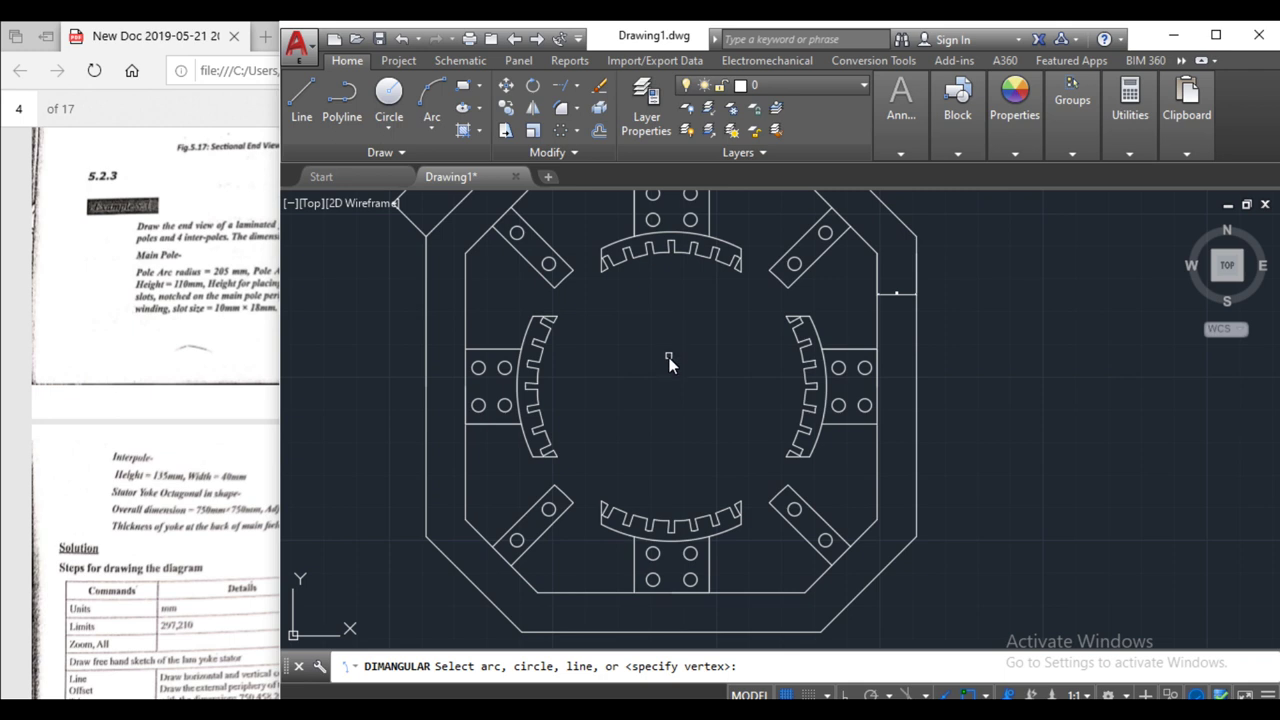
pyautogui.press('Return')
pyautogui.click(301, 95)
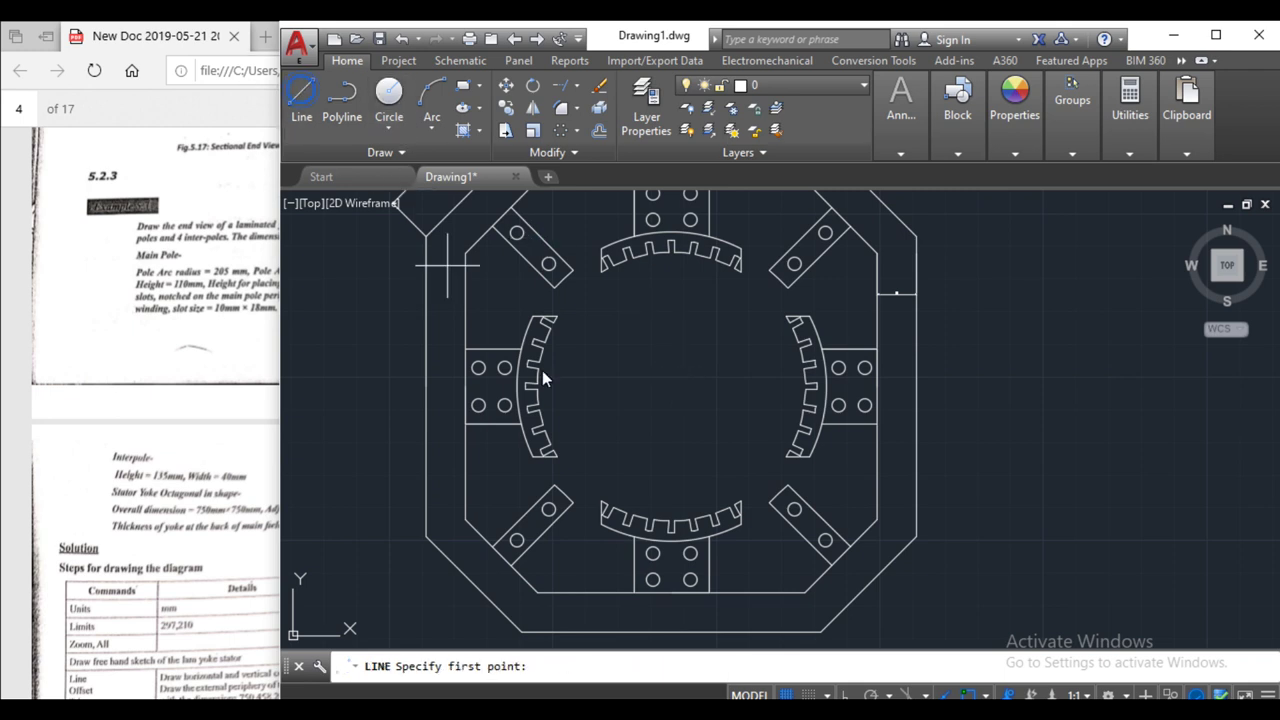
pyautogui.click(600, 273)
pyautogui.click(671, 386)
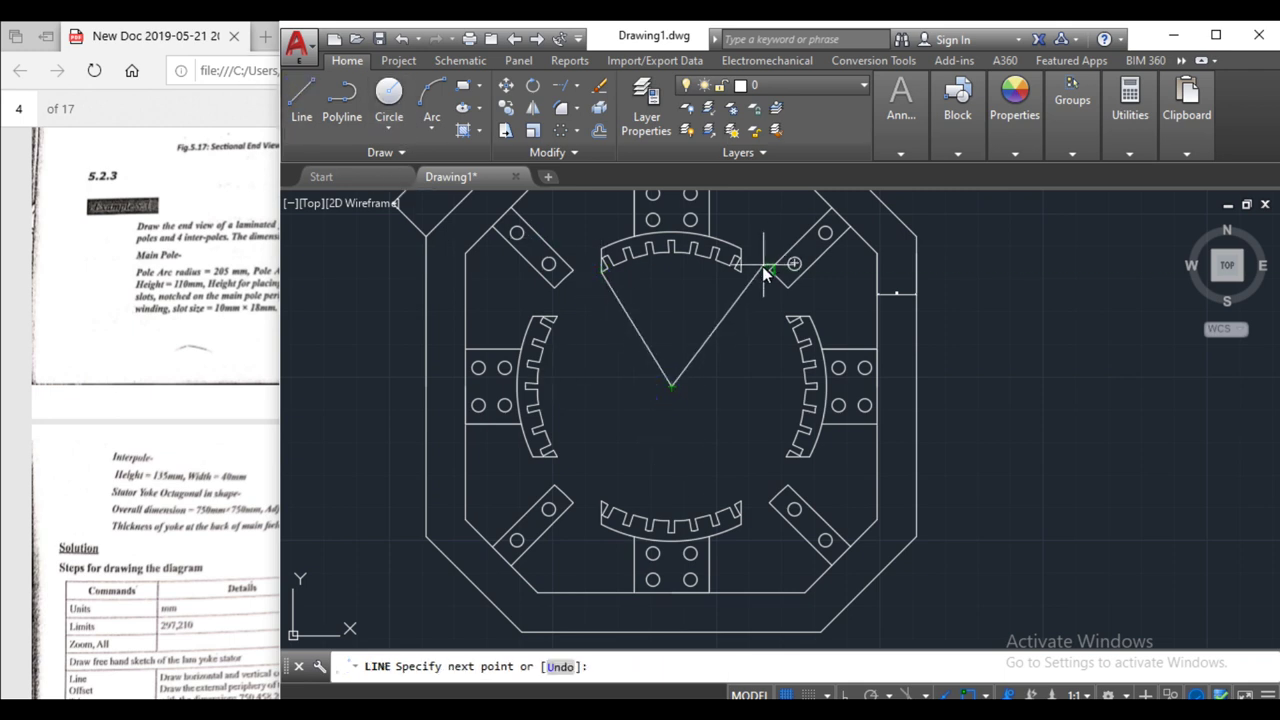
pyautogui.click(741, 270)
pyautogui.press('Return')
# - Add an angular dimension between the two lines of the V
pyautogui.click(900, 115)
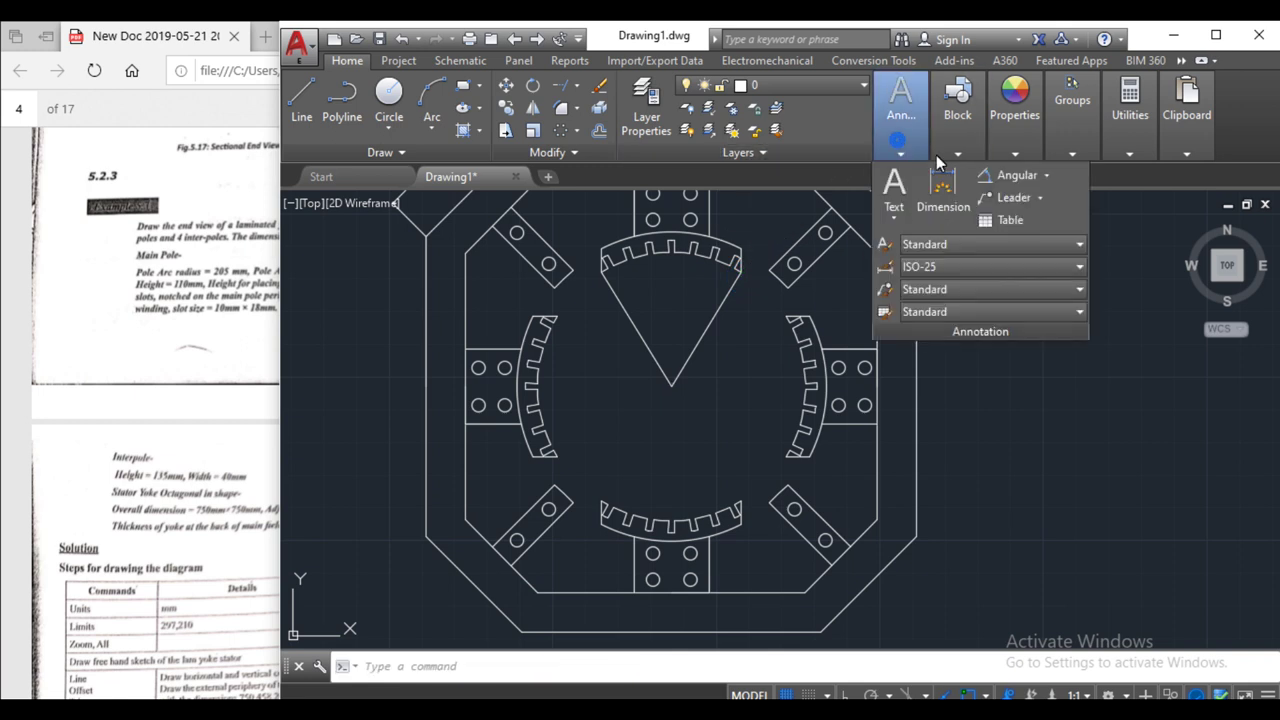
pyautogui.click(997, 177)
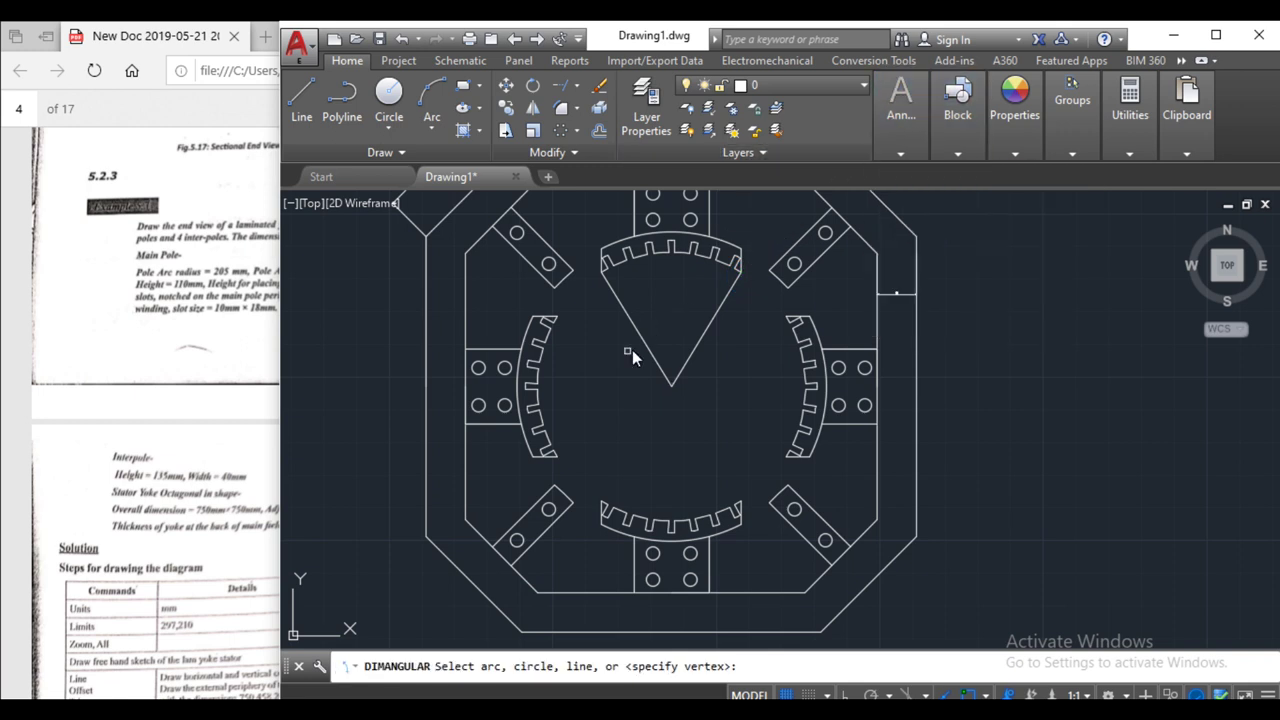
pyautogui.click(646, 343)
pyautogui.click(702, 339)
pyautogui.click(686, 286)
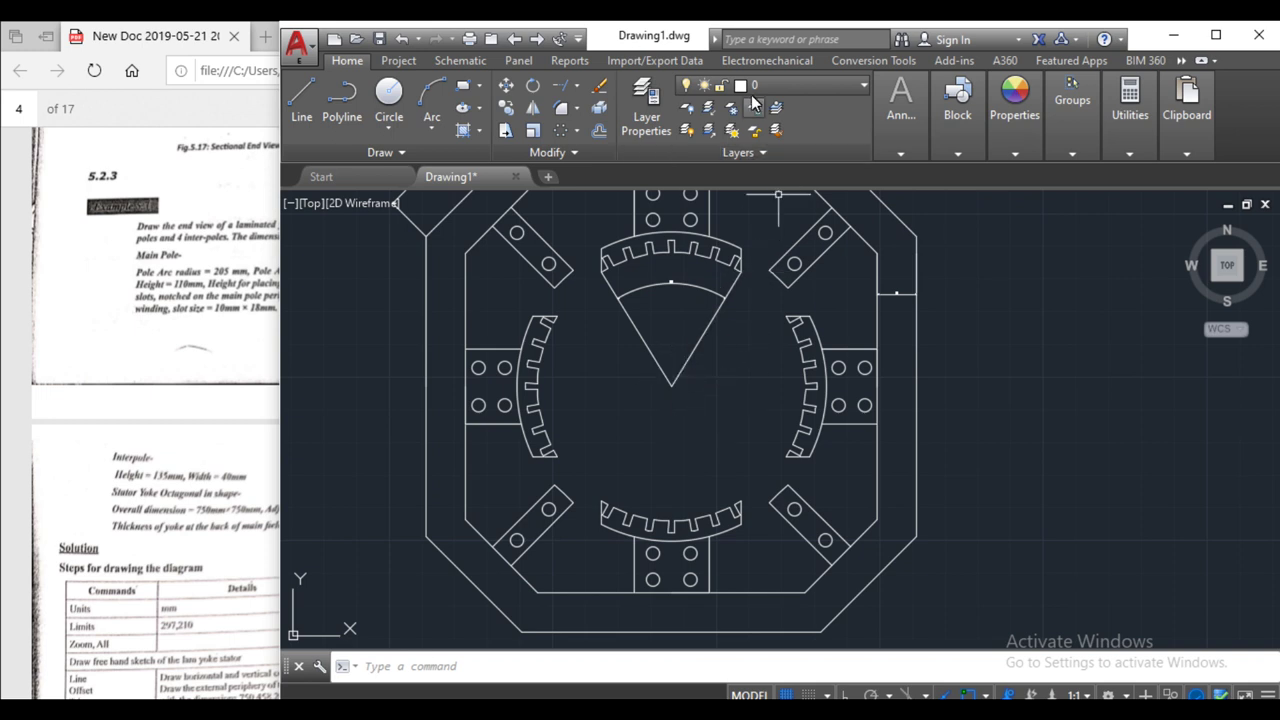
pyautogui.click(900, 112)
pyautogui.click(955, 201)
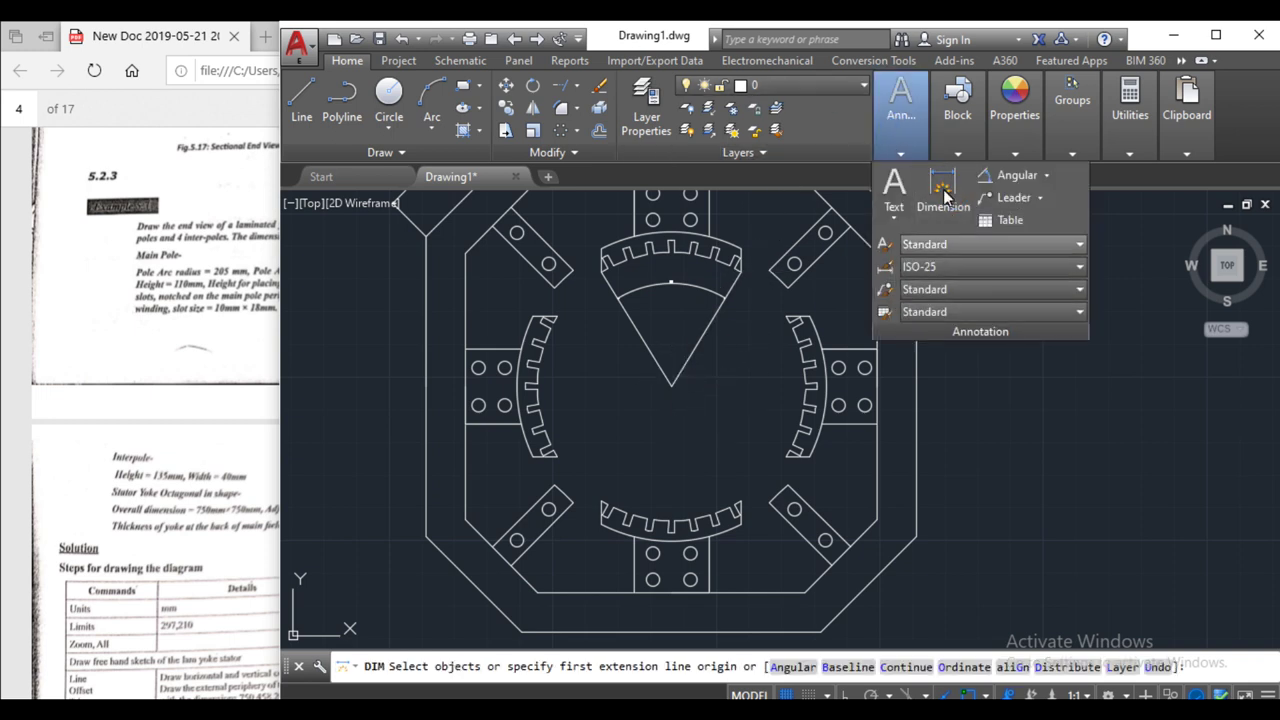
# - Dimension the upper-right pole's width and length
pyautogui.click(786, 277)
pyautogui.click(789, 277)
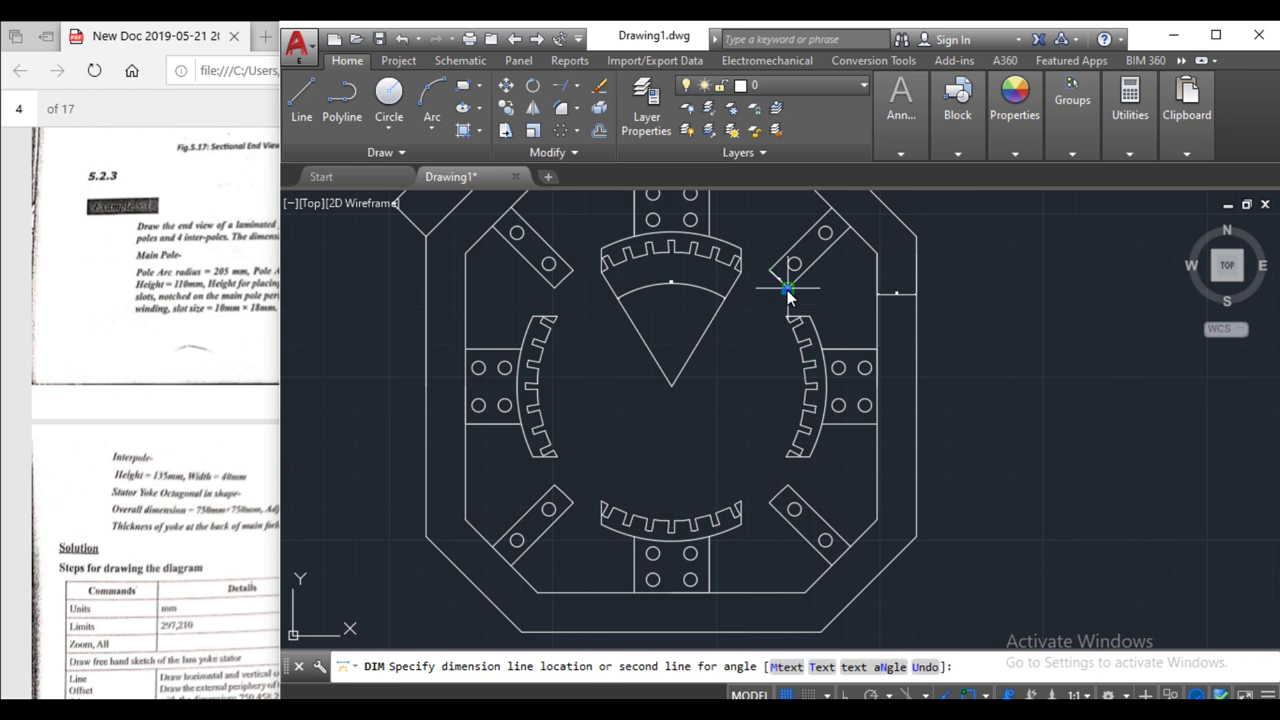
pyautogui.click(777, 297)
pyautogui.click(787, 291)
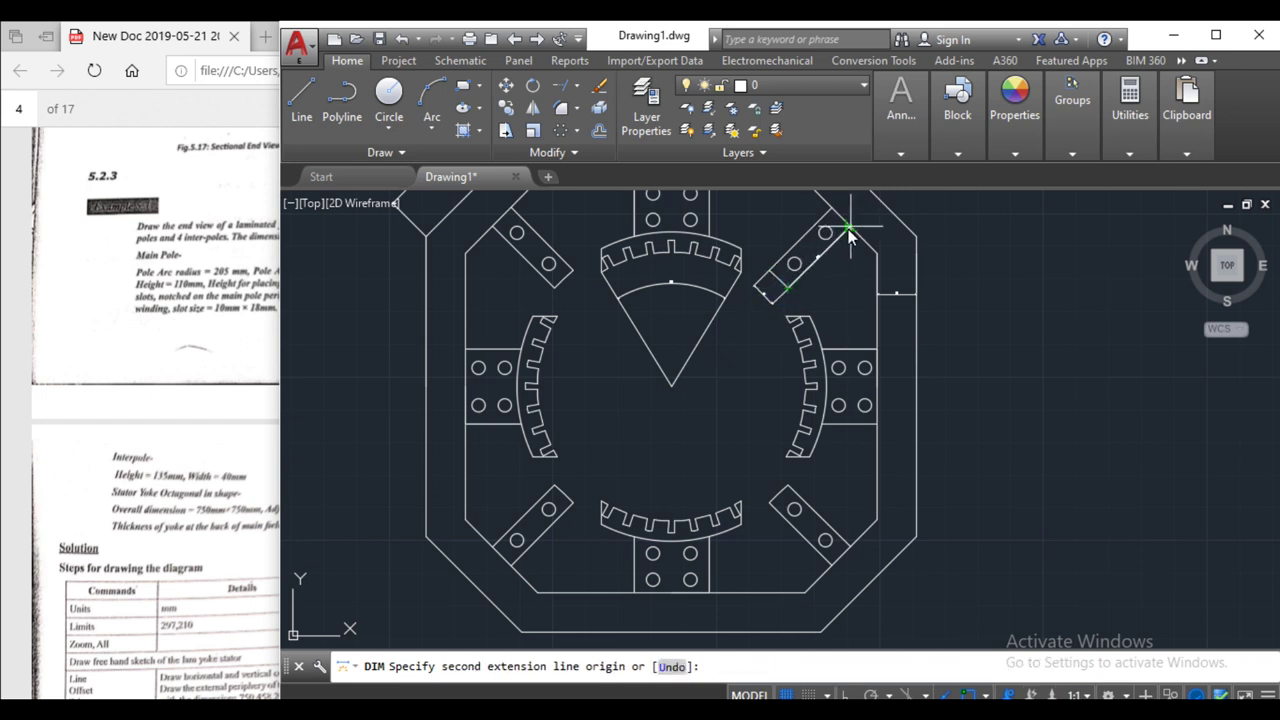
pyautogui.click(850, 229)
pyautogui.click(845, 258)
# - Consult the PDF specification, then return to the drawing
pyautogui.scroll(3, 758, 268)
pyautogui.scroll(2, 801, 464)
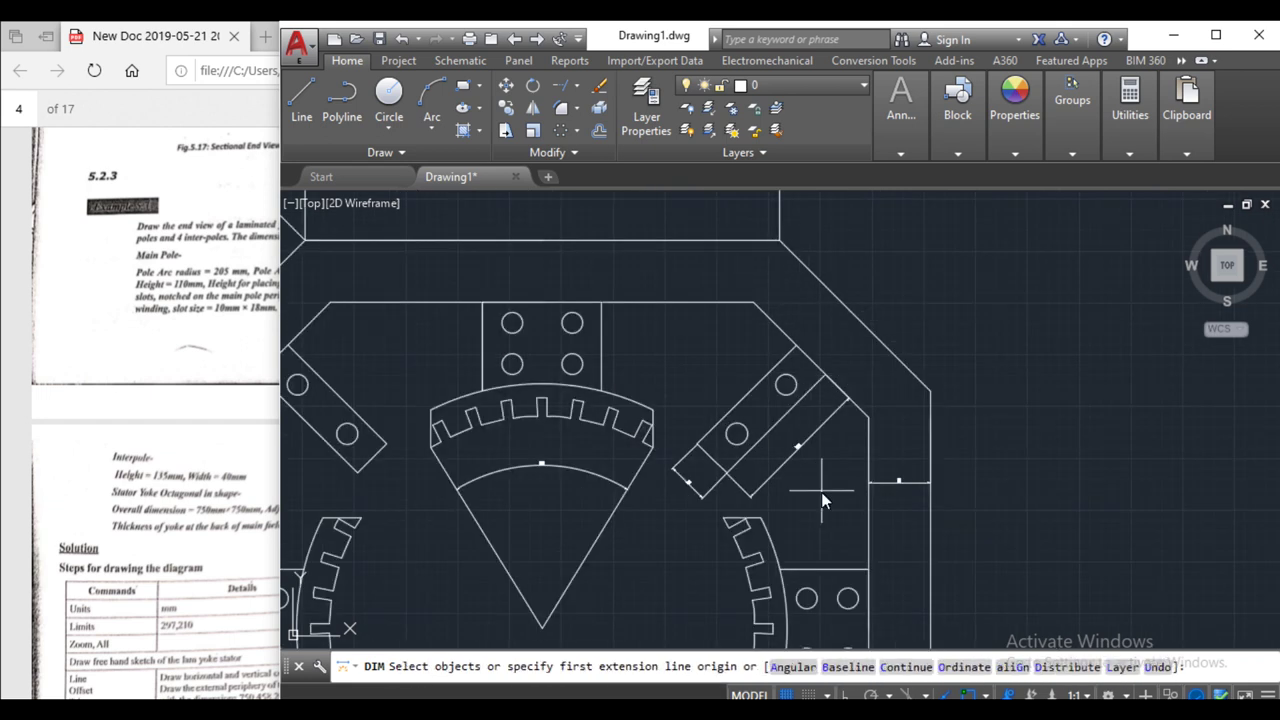
pyautogui.scroll(1, 801, 464)
pyautogui.click(170, 406)
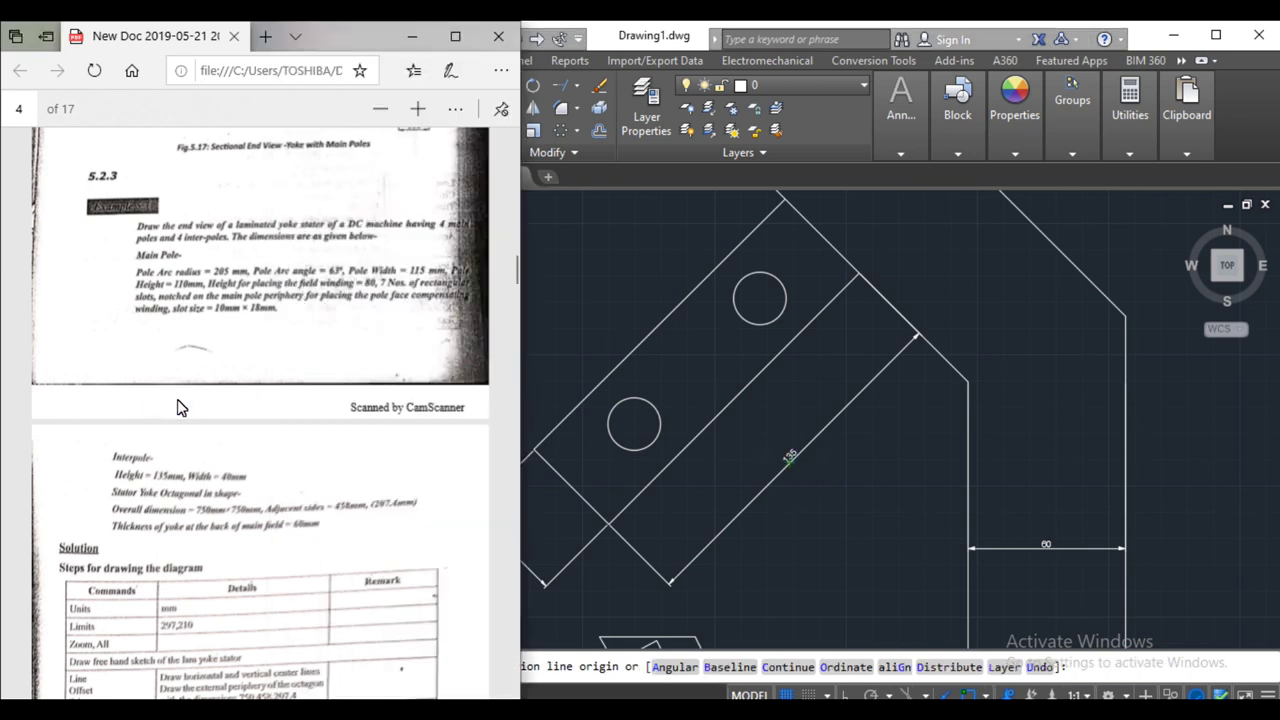
pyautogui.scroll(-2, 596, 535)
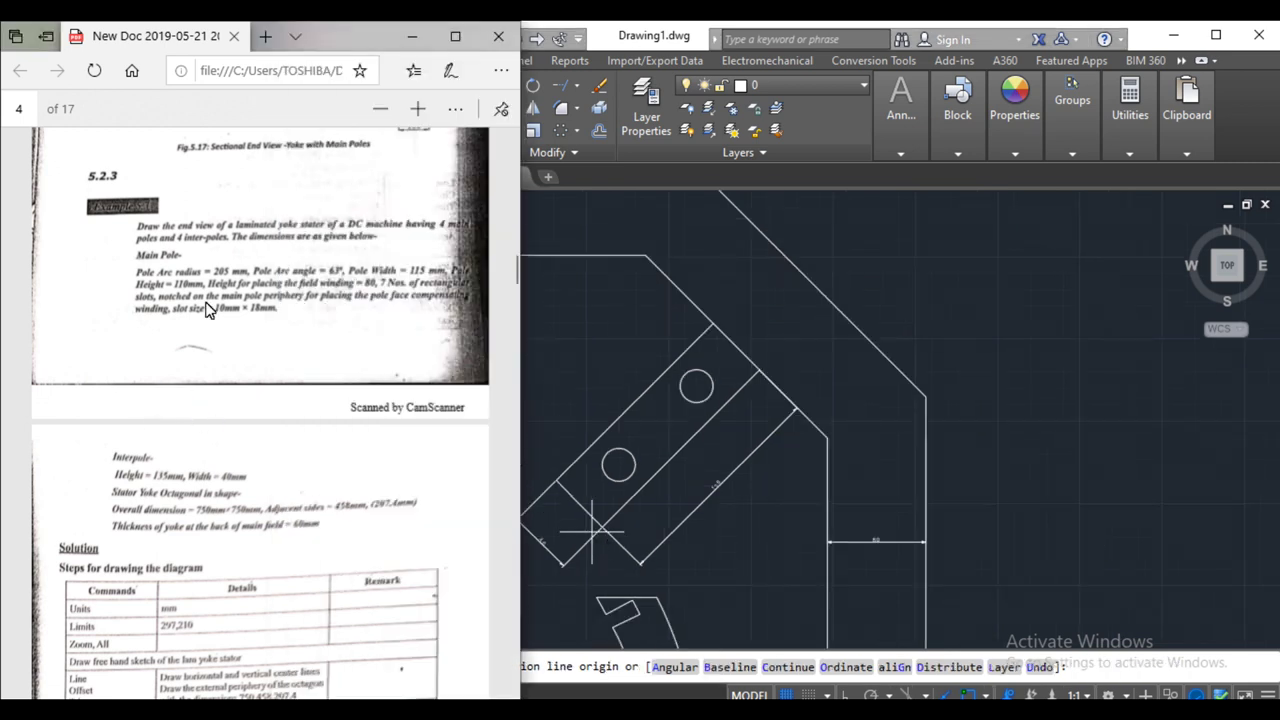
pyautogui.click(713, 358)
pyautogui.scroll(-5, 866, 543)
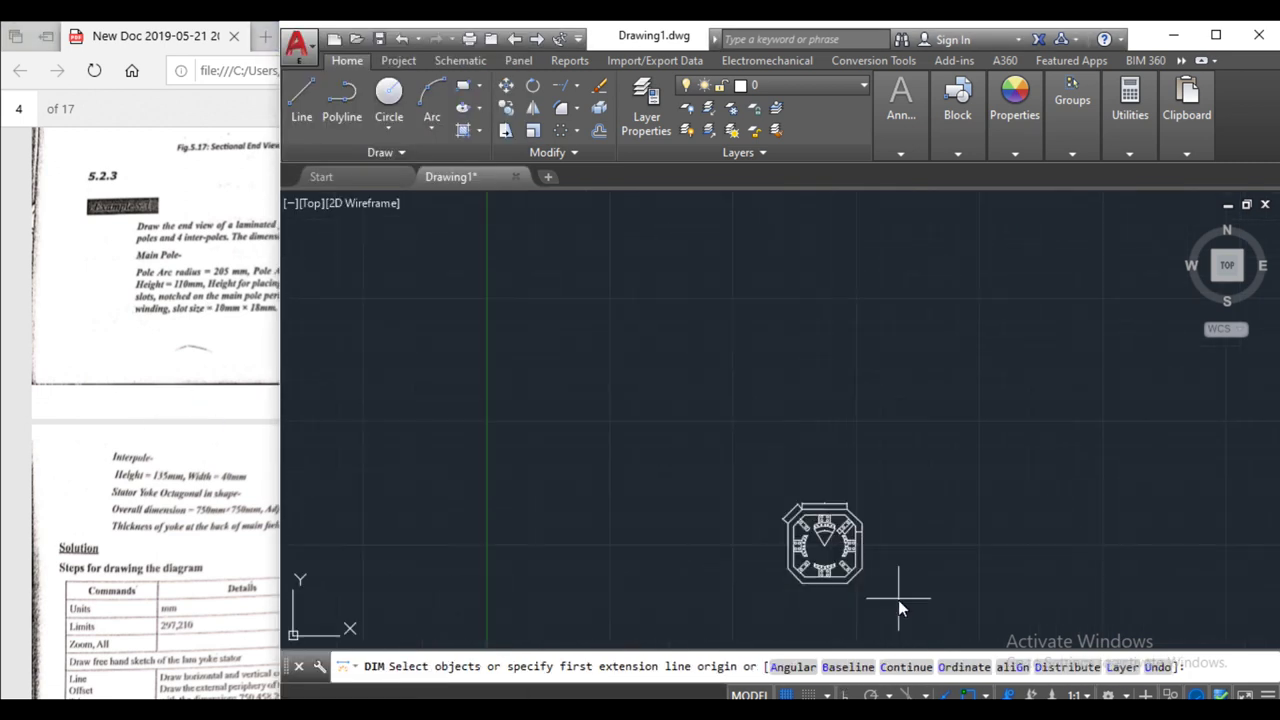
pyautogui.scroll(5, 894, 542)
# - Add the overall height dimension on the right and the bottom-edge width dimension
pyautogui.click(690, 242)
pyautogui.click(690, 543)
pyautogui.click(781, 540)
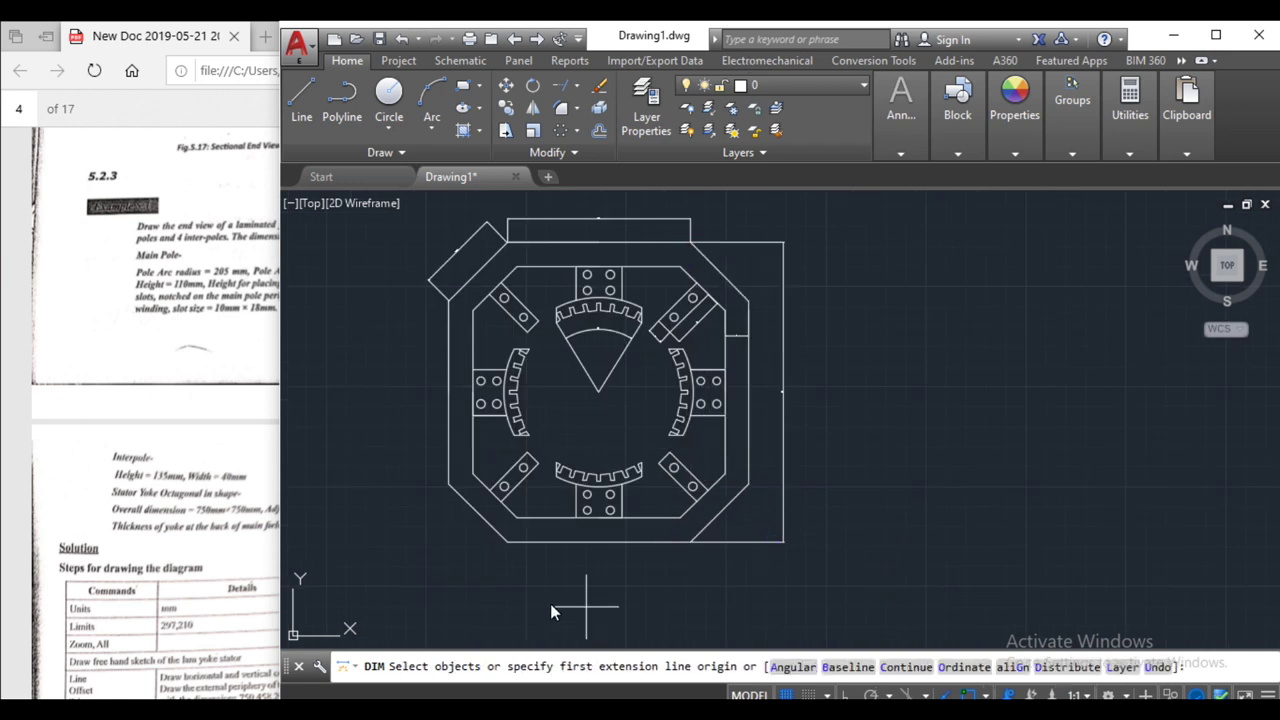
pyautogui.click(449, 485)
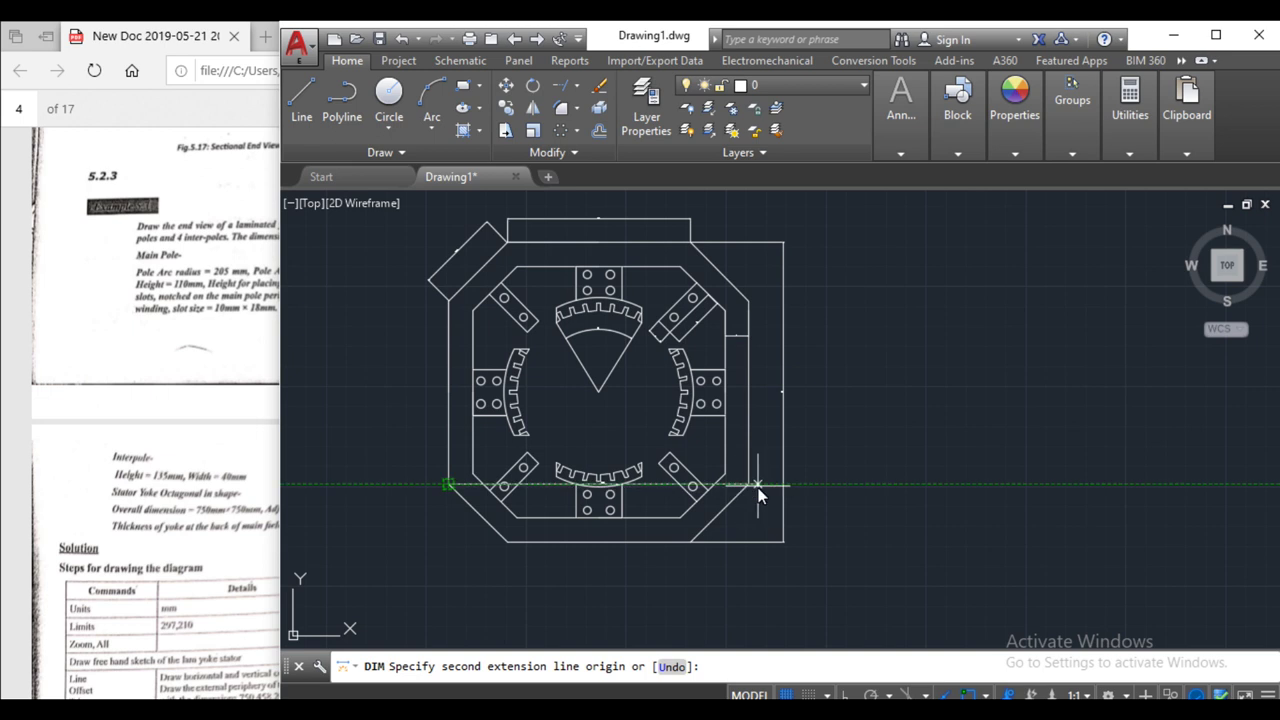
pyautogui.click(748, 485)
pyautogui.click(733, 580)
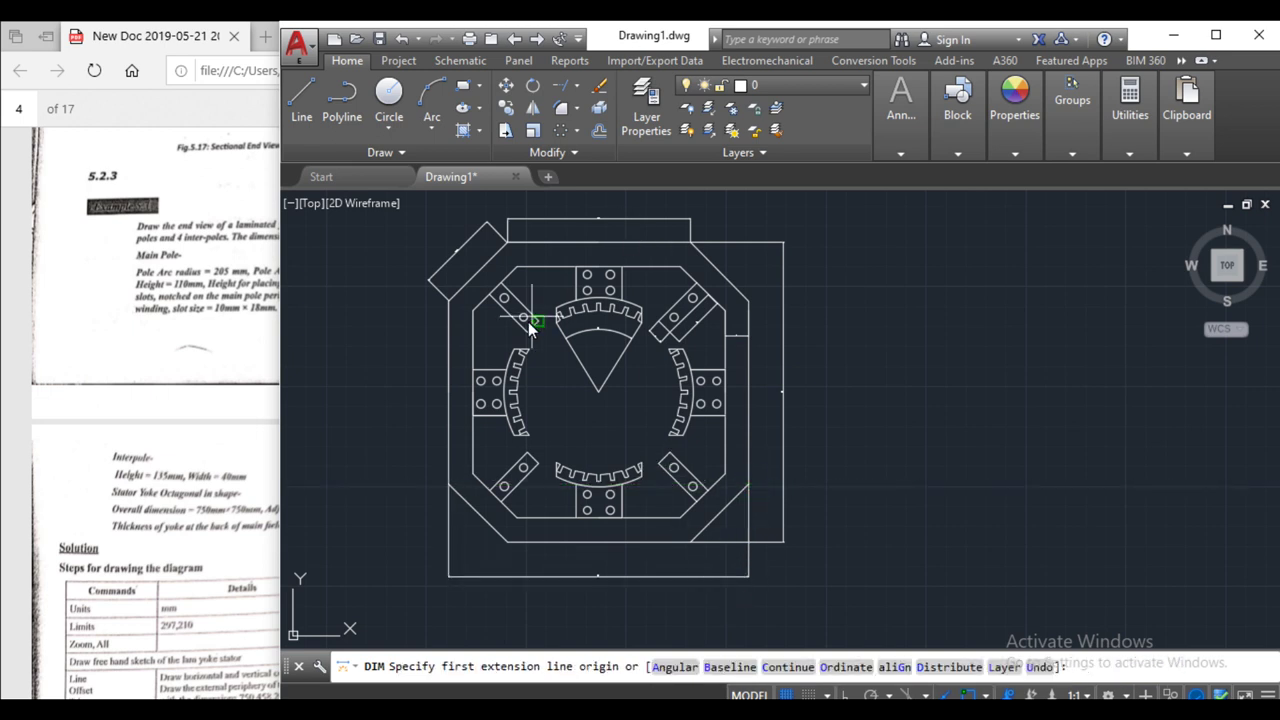
pyautogui.scroll(4, 534, 328)
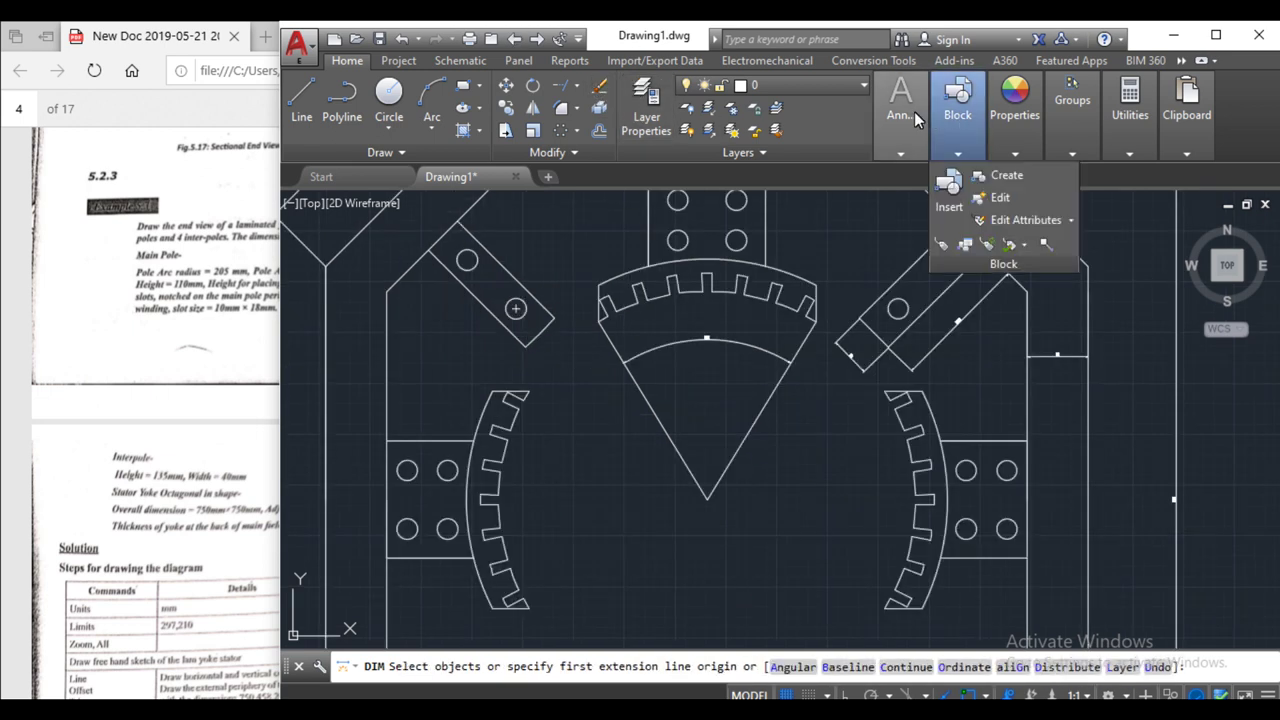
pyautogui.moveTo(900, 115)
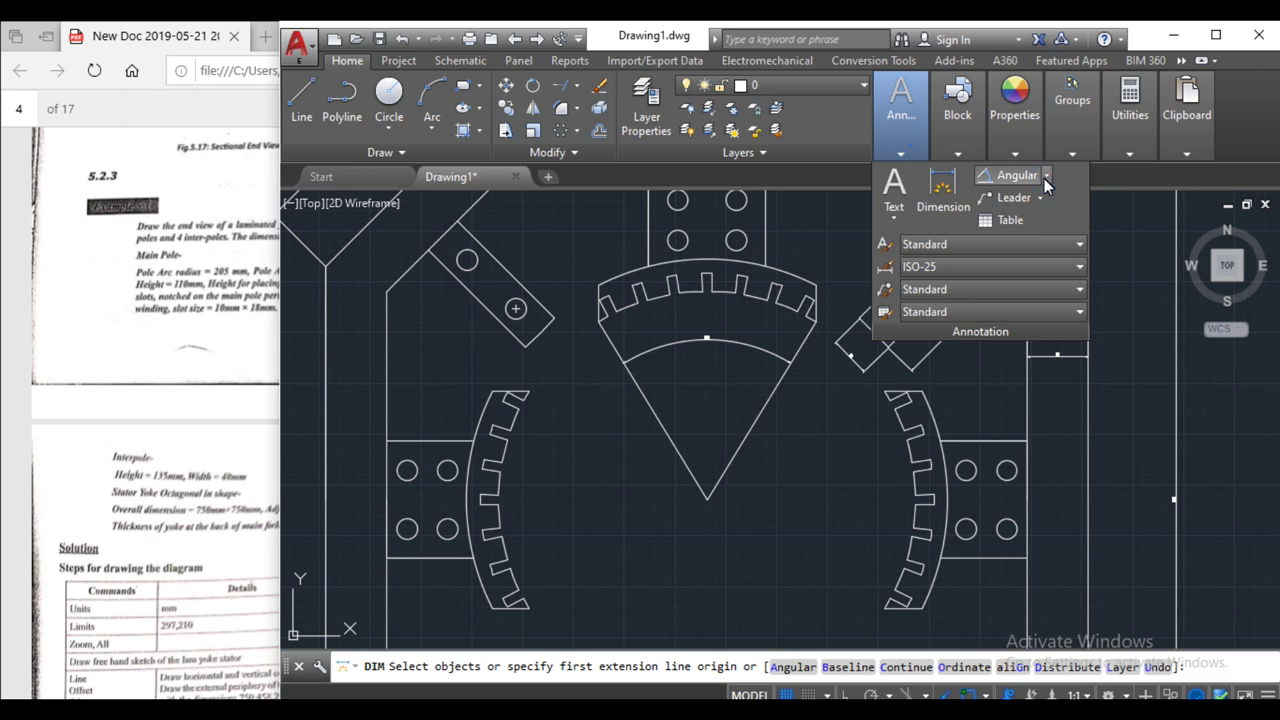
pyautogui.click(1046, 178)
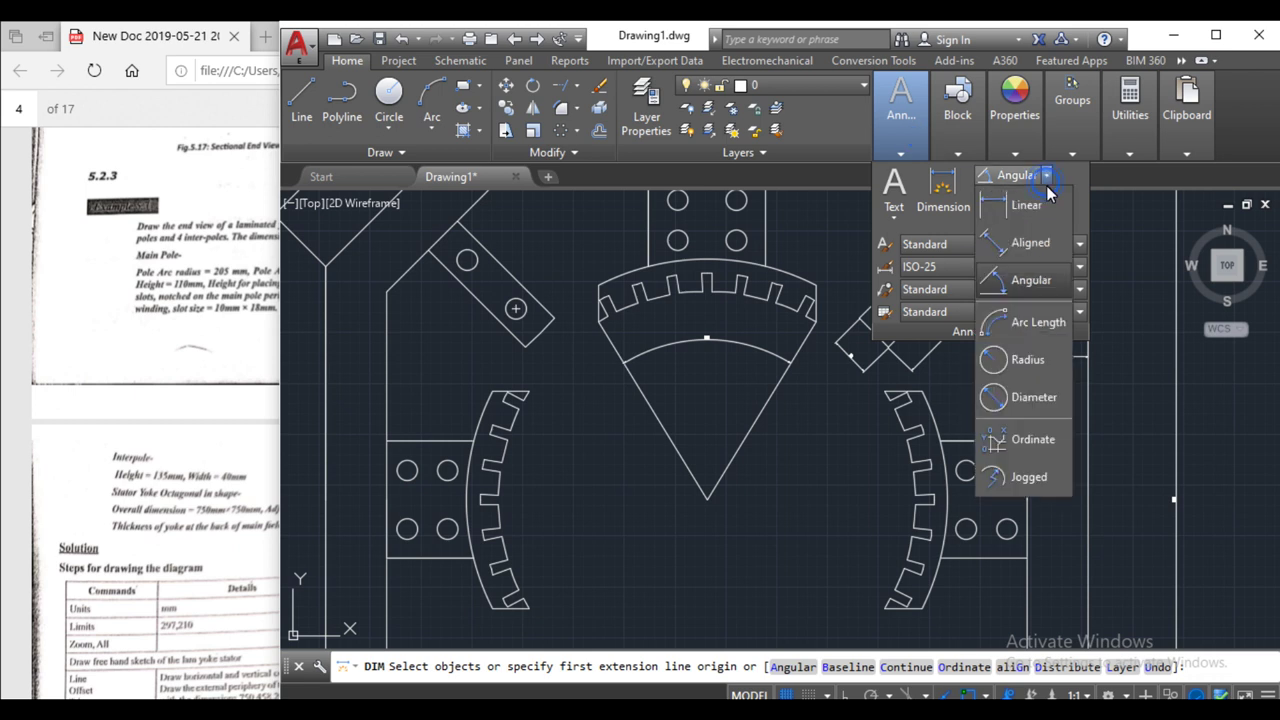
# - Place a radius dimension on the top pole's arc and begin a pole side dimension
pyautogui.click(1027, 360)
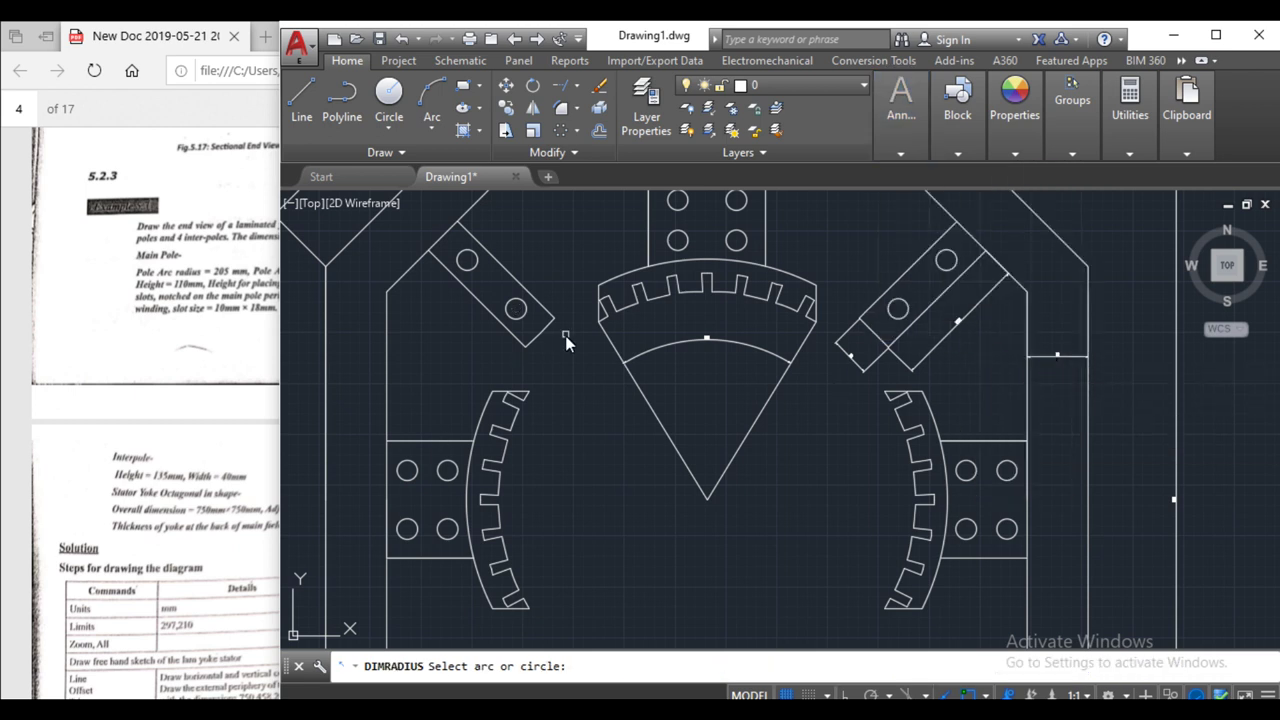
pyautogui.click(622, 309)
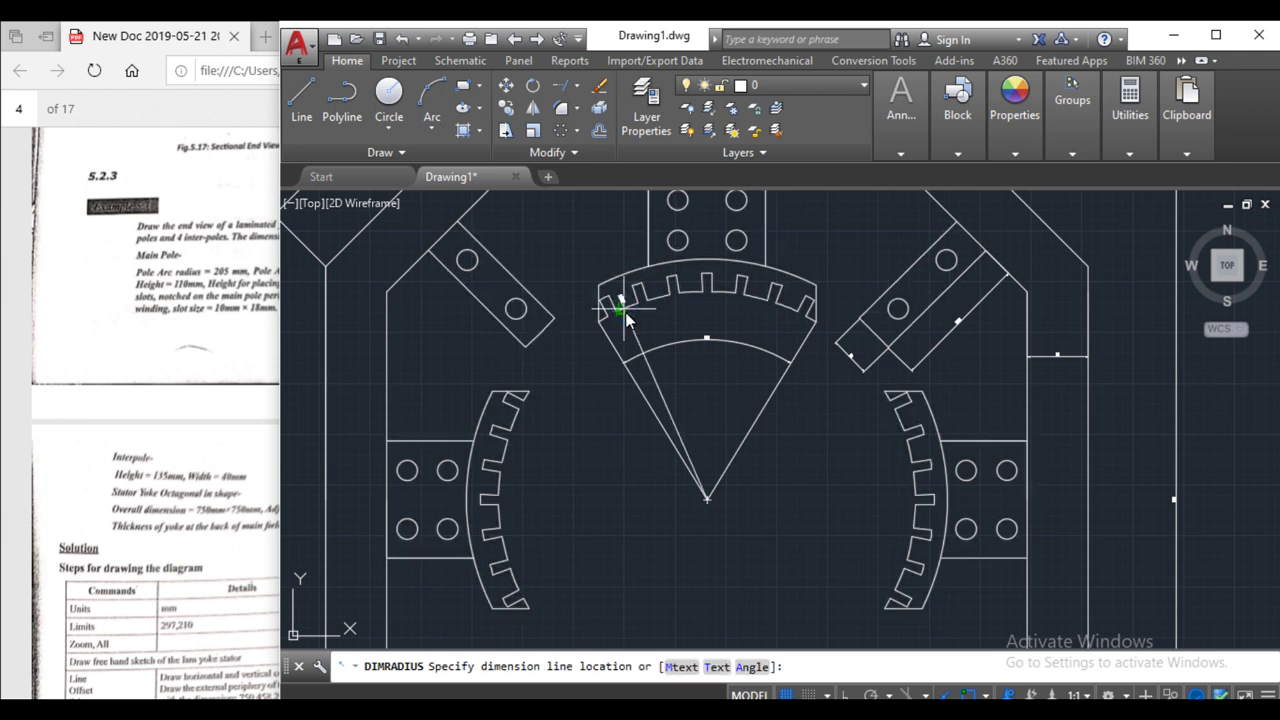
pyautogui.click(666, 393)
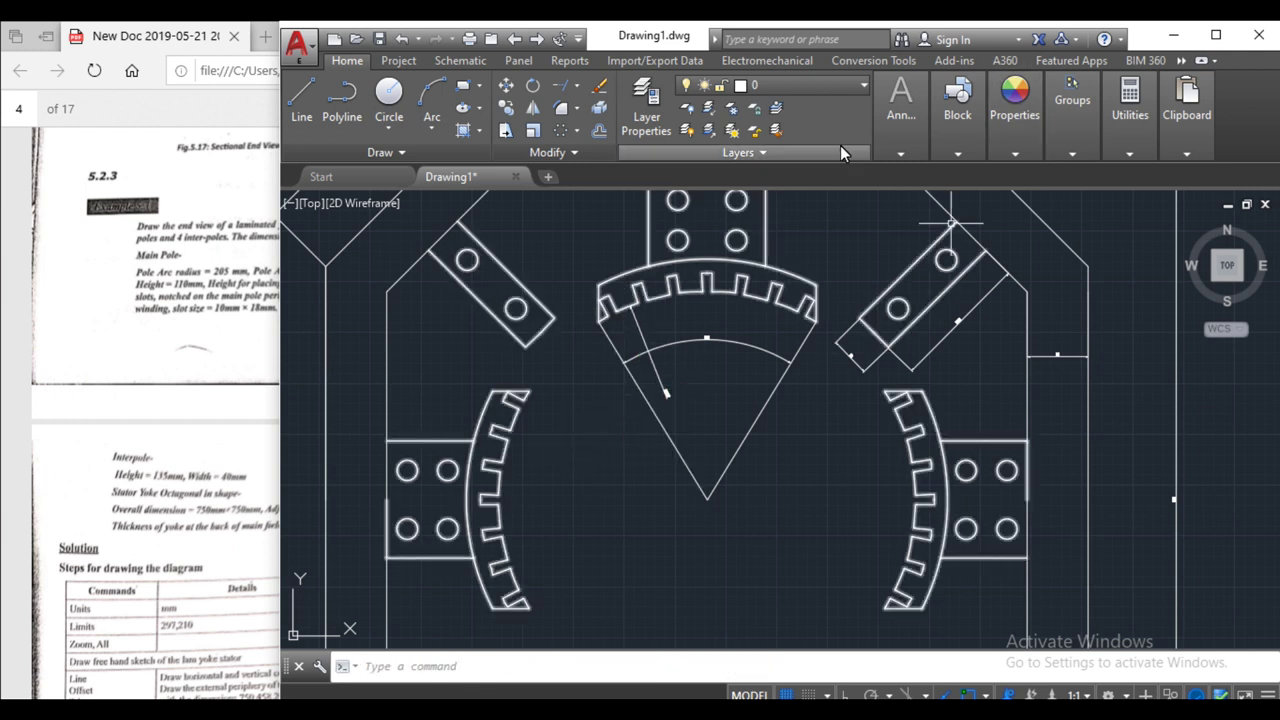
pyautogui.scroll(-4, 632, 577)
pyautogui.scroll(3, 677, 434)
pyautogui.scroll(3, 677, 434)
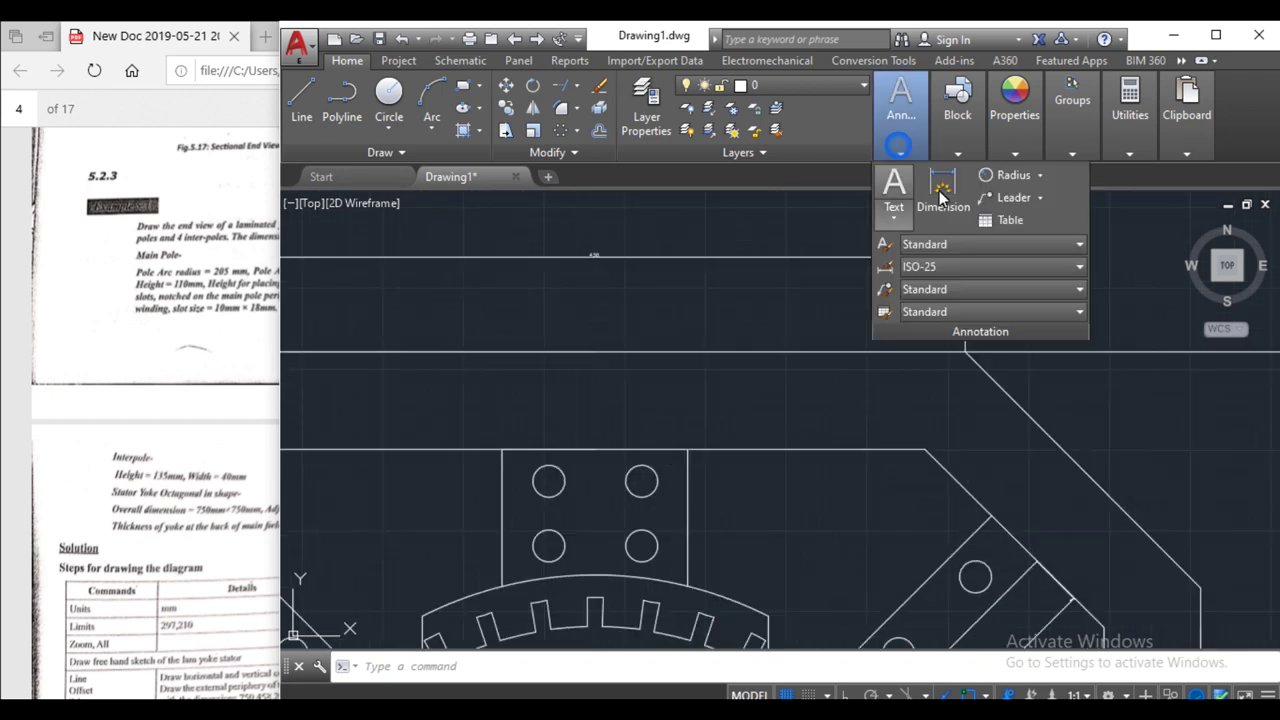
pyautogui.click(940, 192)
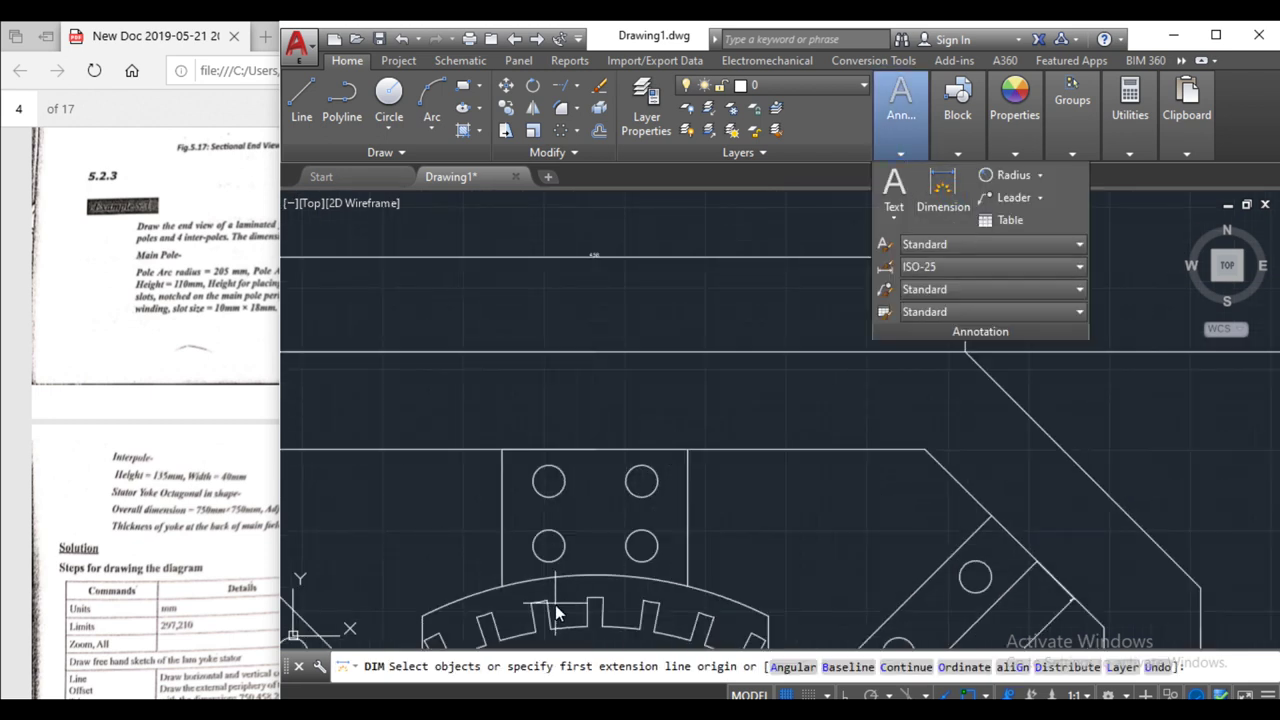
pyautogui.click(687, 585)
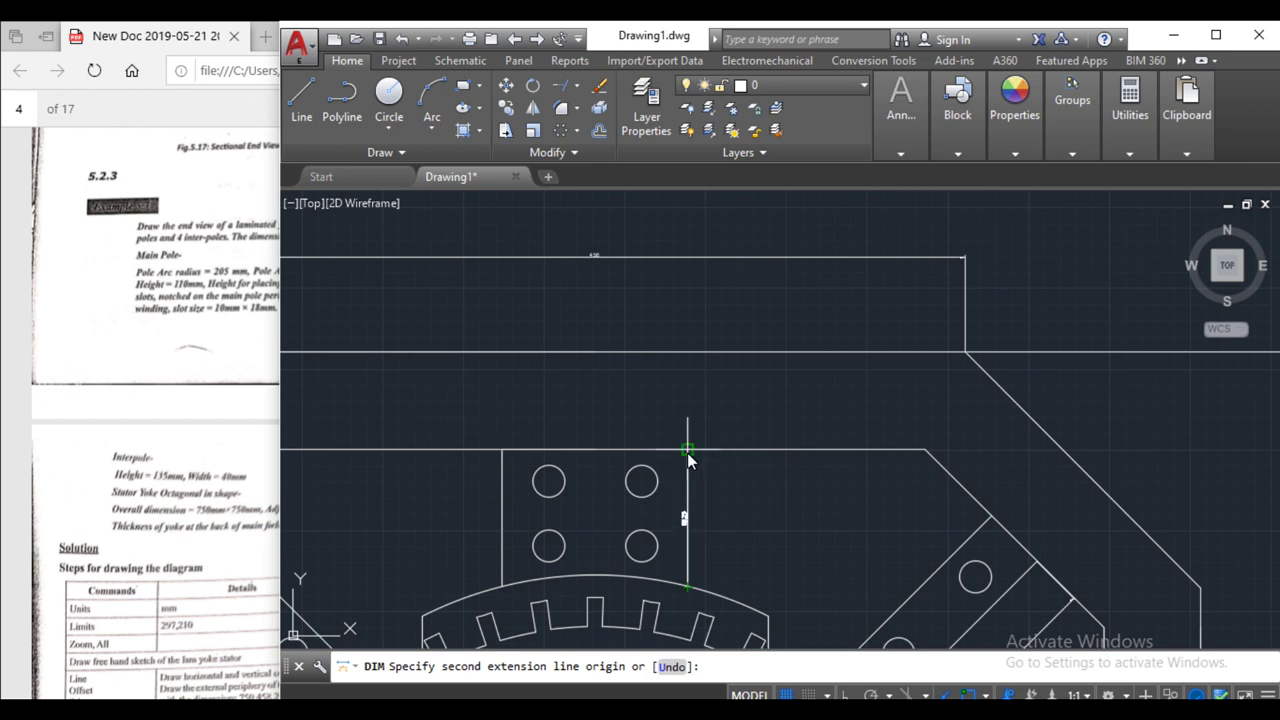
# - Dimension the top pole's 78.21 height beside the pole
pyautogui.scroll(2, 689, 458)
pyautogui.scroll(-2, 558, 511)
pyautogui.press('Escape')
pyautogui.click(545, 603)
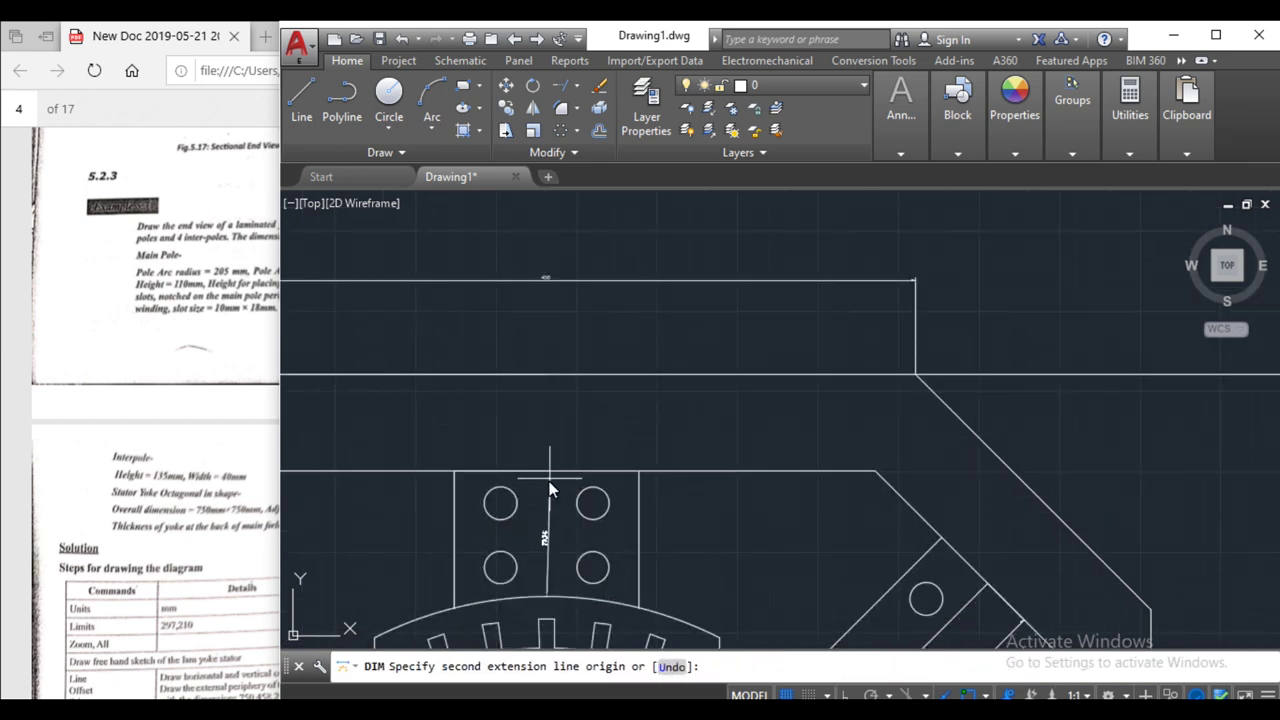
pyautogui.press('Escape')
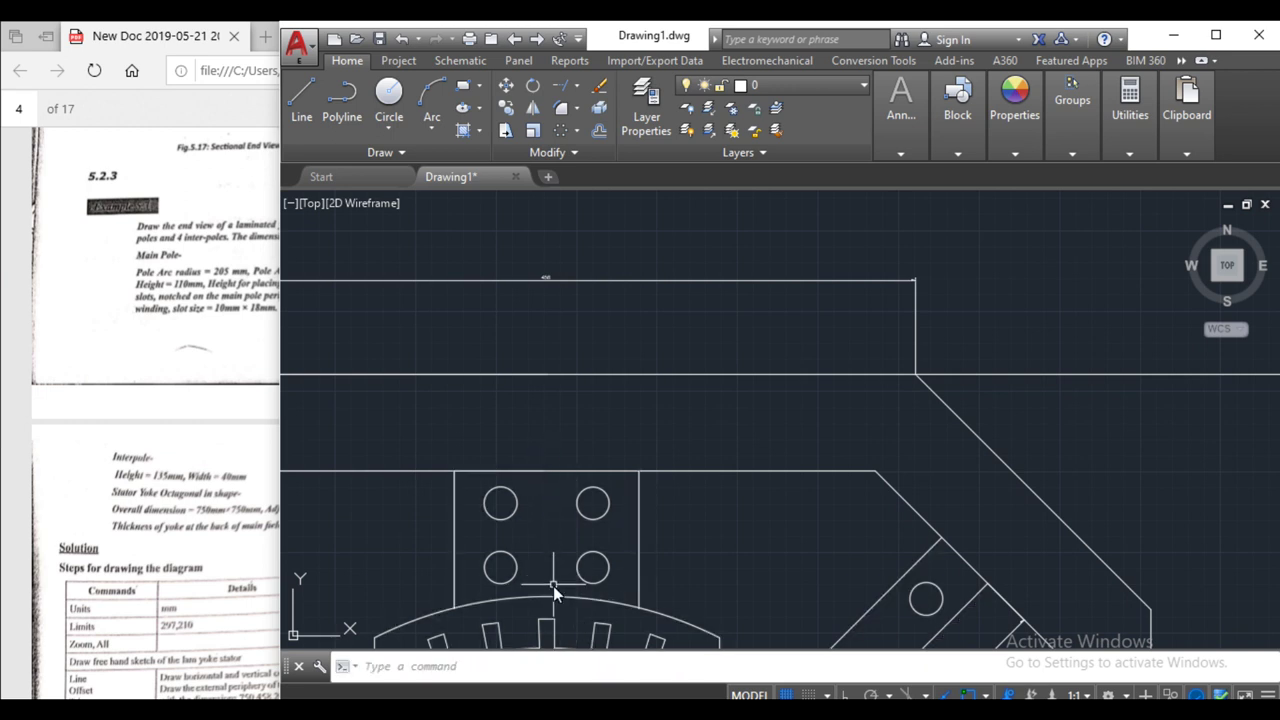
pyautogui.press('Return')
pyautogui.click(545, 600)
pyautogui.click(549, 476)
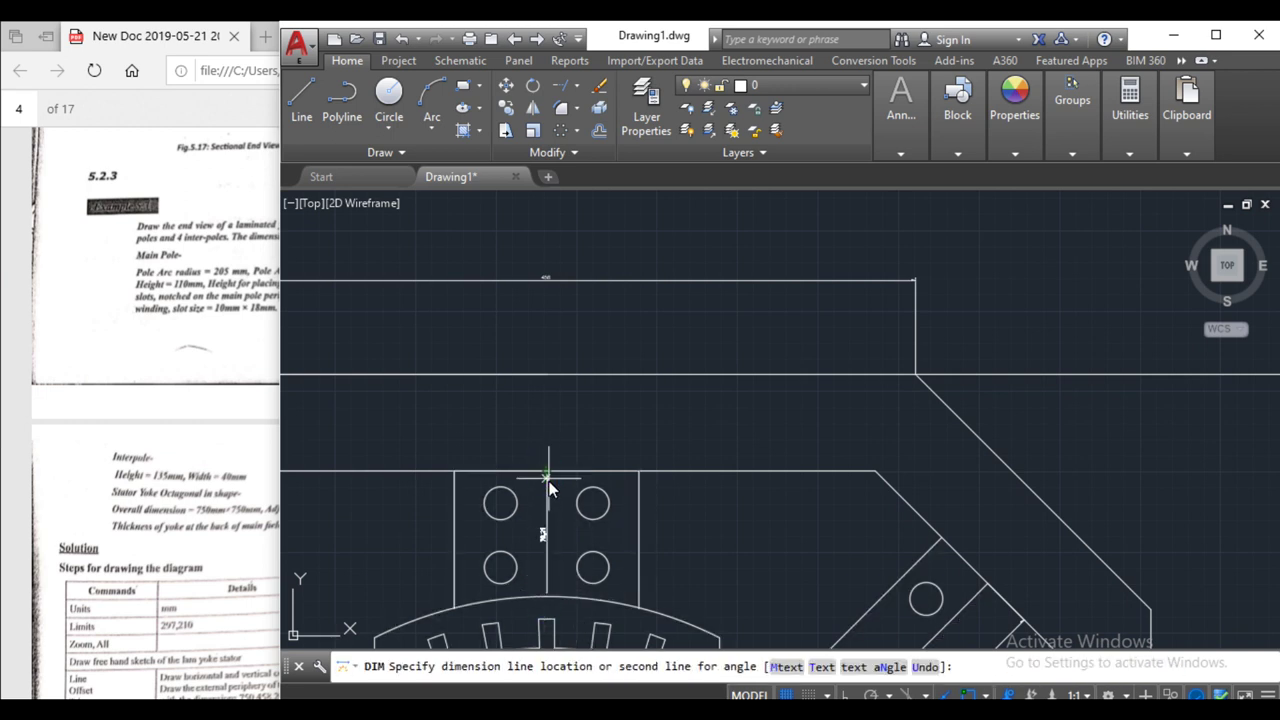
pyautogui.press('Escape')
pyautogui.press('Return')
pyautogui.click(545, 598)
pyautogui.click(545, 471)
pyautogui.click(683, 537)
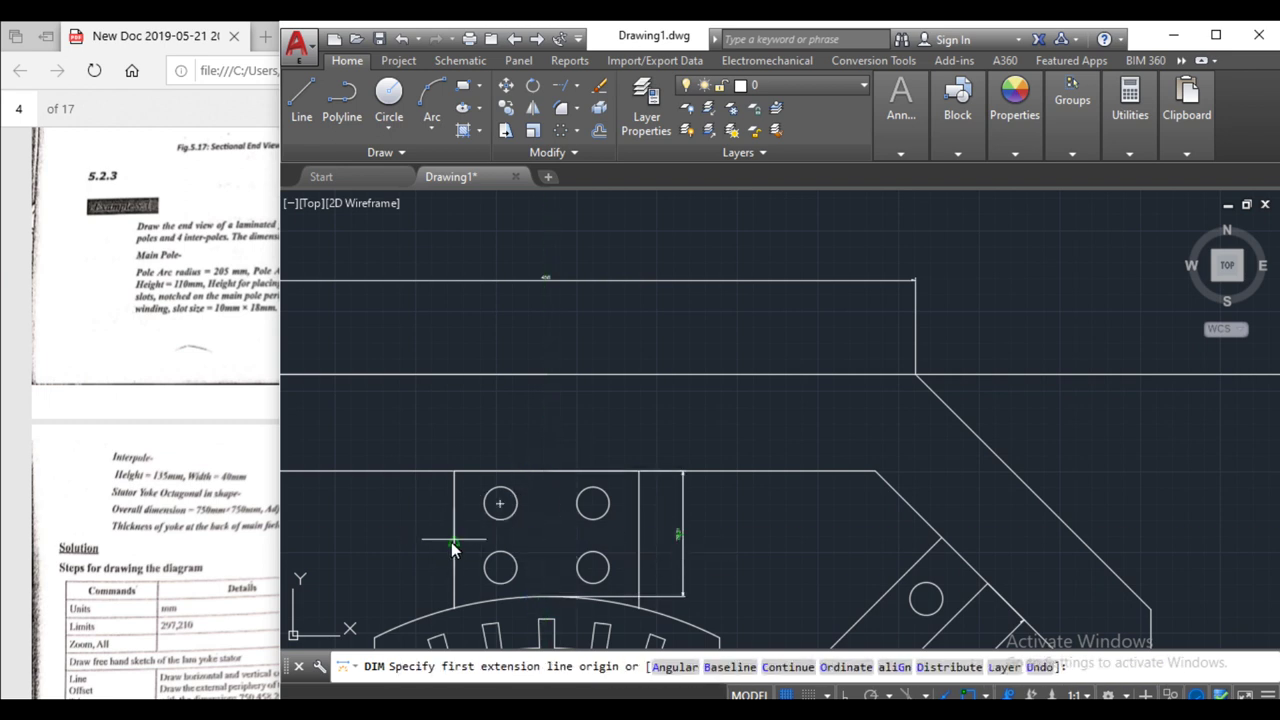
# - Dimension the top pole's 115 width
pyautogui.click(500, 503)
pyautogui.click(636, 544)
pyautogui.click(638, 541)
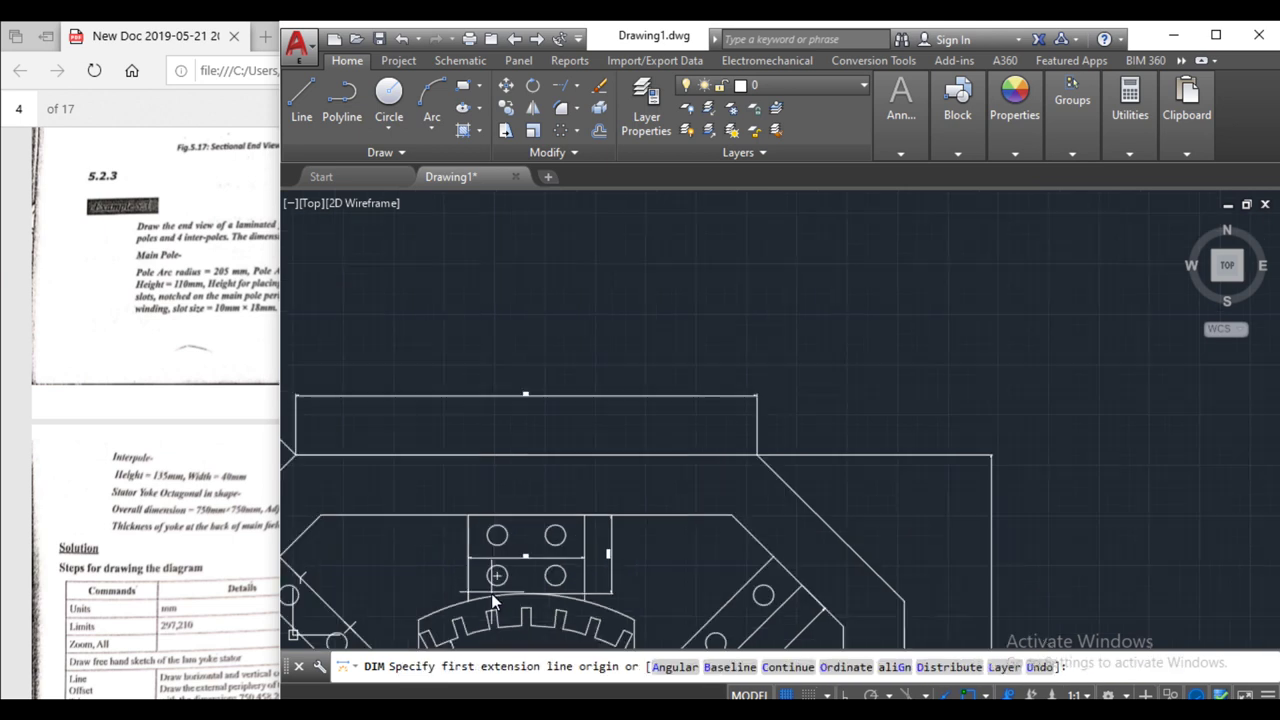
pyautogui.scroll(-2, 493, 598)
pyautogui.scroll(1, 520, 570)
pyautogui.scroll(2, 540, 550)
pyautogui.scroll(2, 557, 539)
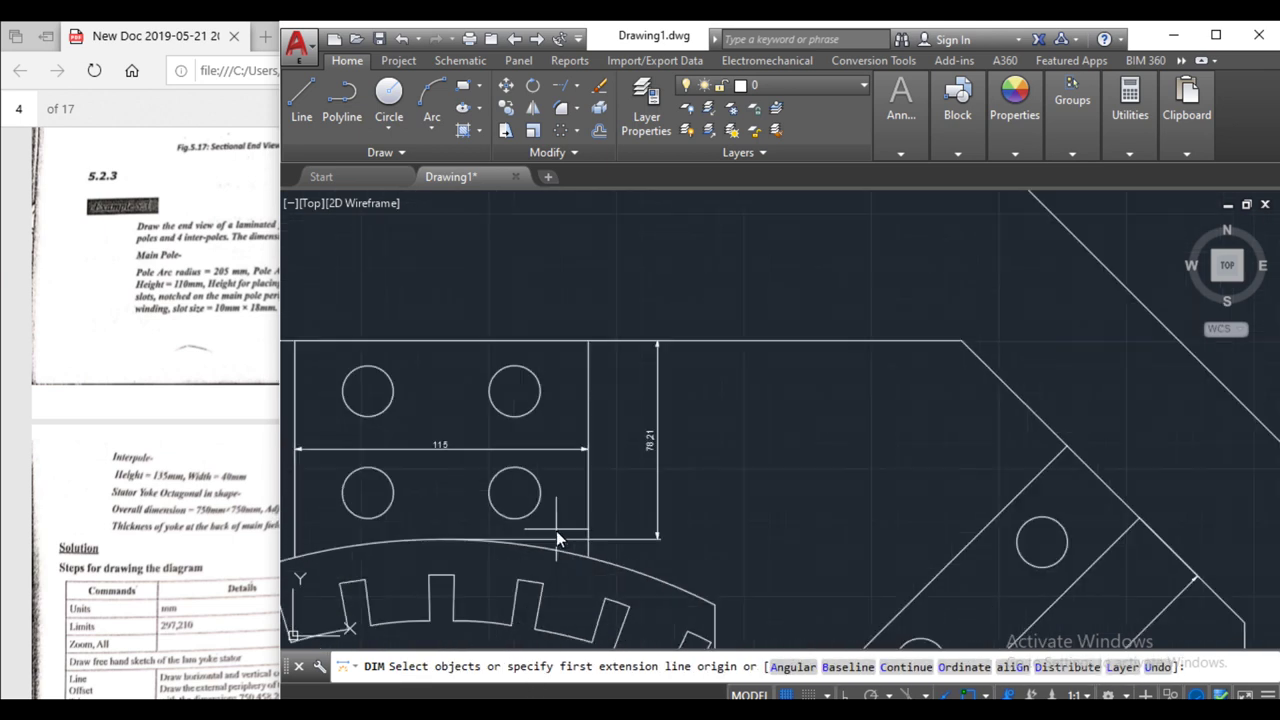
# - Dimension a stator slot's 10 width and 18.06 depth
pyautogui.click(430, 577)
pyautogui.click(449, 578)
pyautogui.click(445, 558)
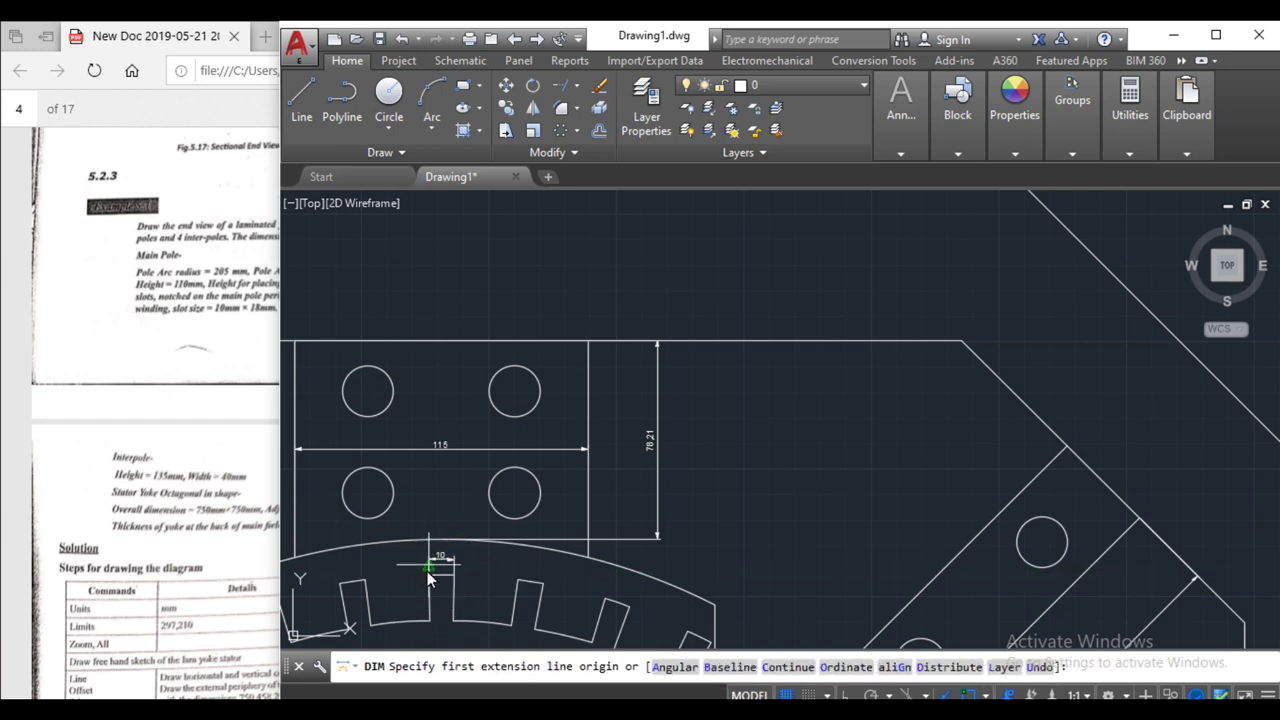
pyautogui.click(366, 584)
pyautogui.click(372, 620)
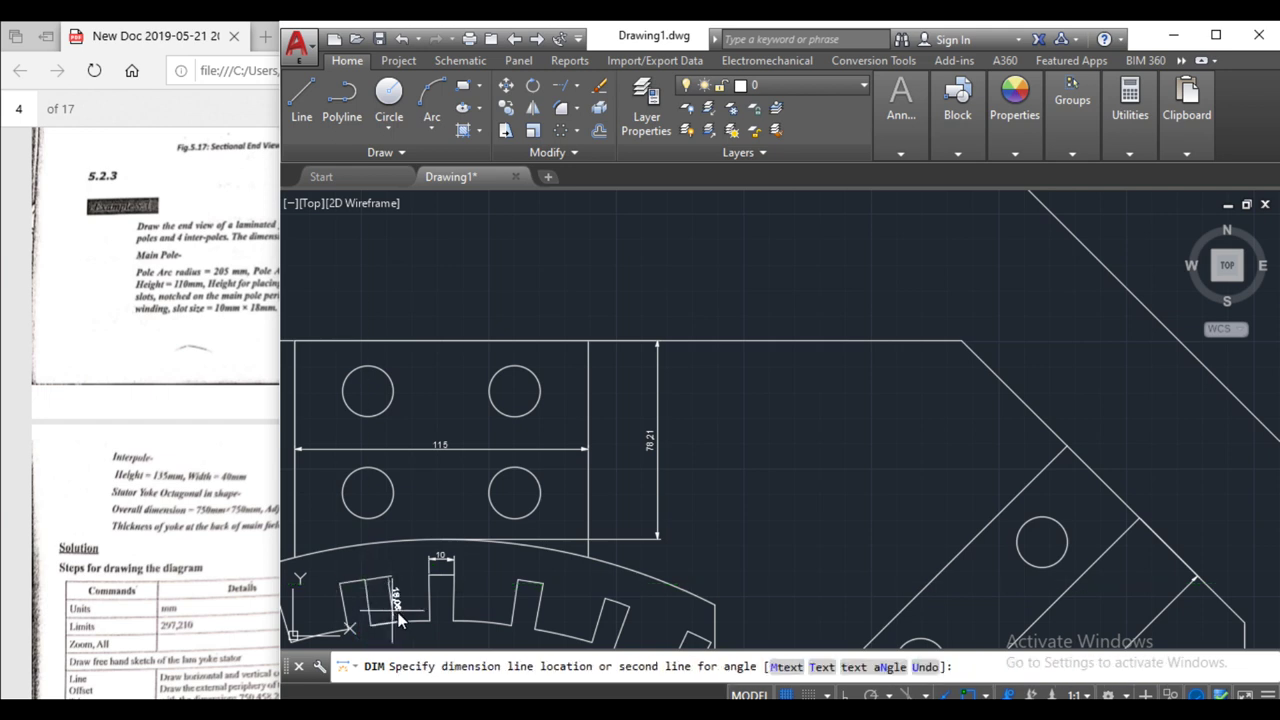
pyautogui.click(397, 620)
pyautogui.scroll(4, 395, 620)
# - Zoom out and add the 110.05 linear dimension at the right interpole
pyautogui.scroll(-3, 395, 620)
pyautogui.scroll(-4, 400, 622)
pyautogui.scroll(-2, 405, 625)
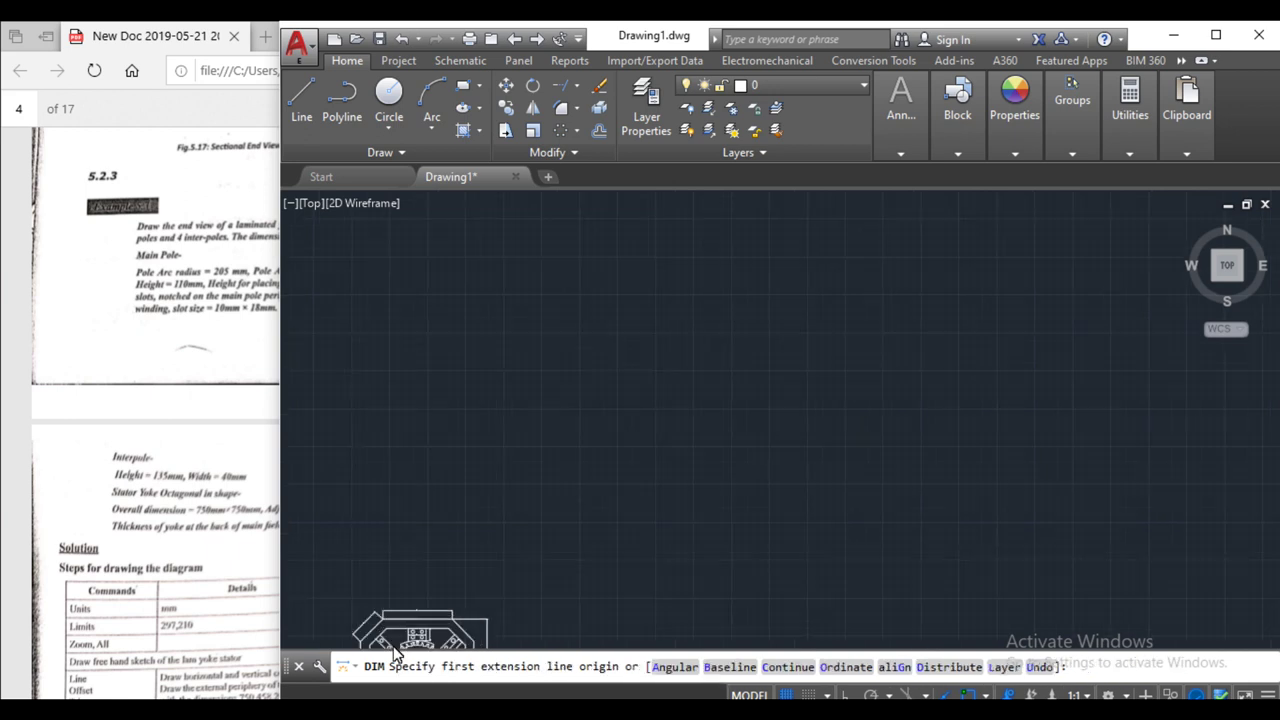
pyautogui.scroll(-2, 680, 380)
pyautogui.scroll(-2, 666, 389)
pyautogui.scroll(7, 589, 472)
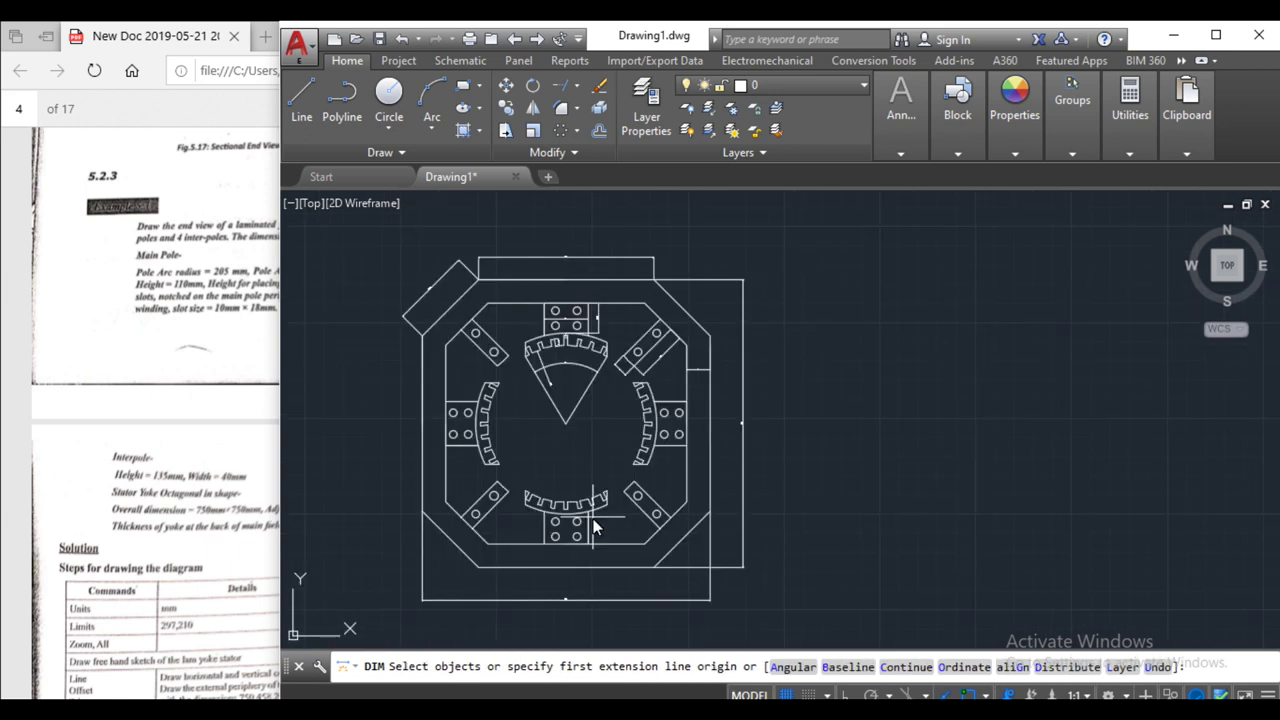
pyautogui.click(685, 430)
pyautogui.click(684, 431)
pyautogui.click(677, 470)
pyautogui.scroll(5, 664, 478)
pyautogui.scroll(-5, 663, 480)
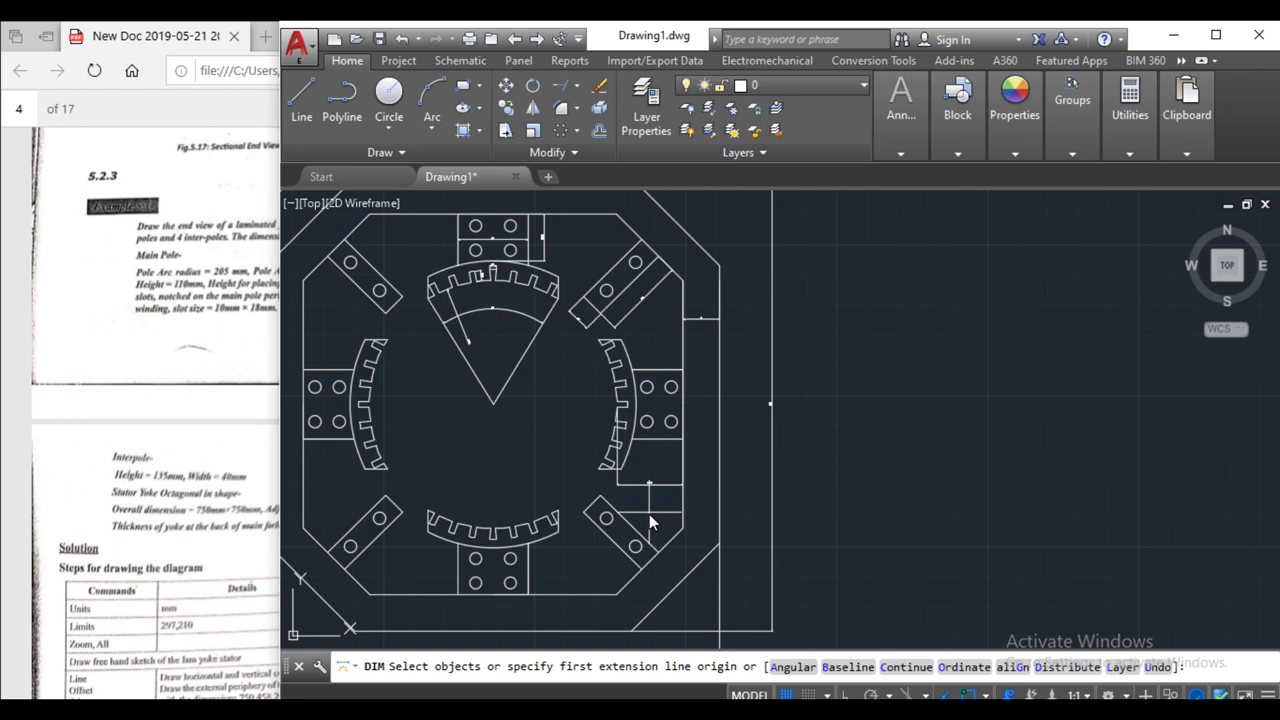
pyautogui.click(893, 157)
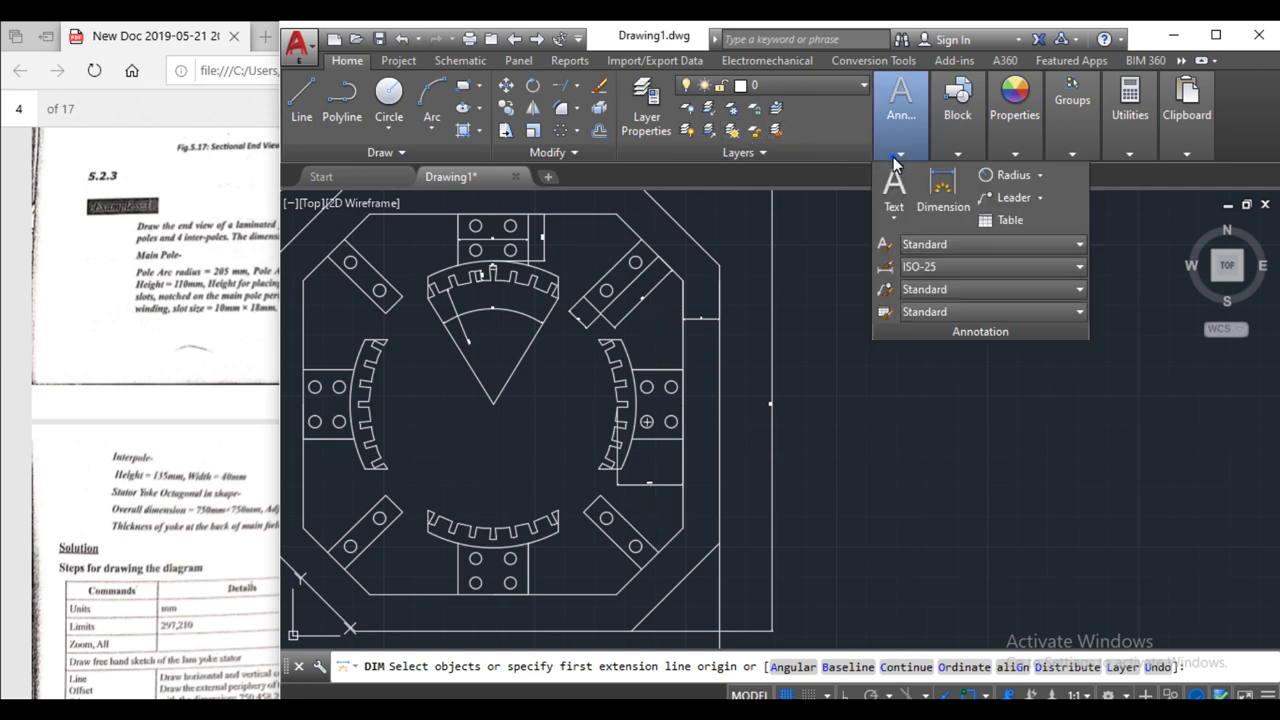
# - Give ISO-25 an arrow size and text height of 10 and make it current
pyautogui.click(930, 277)
pyautogui.click(979, 476)
pyautogui.click(953, 338)
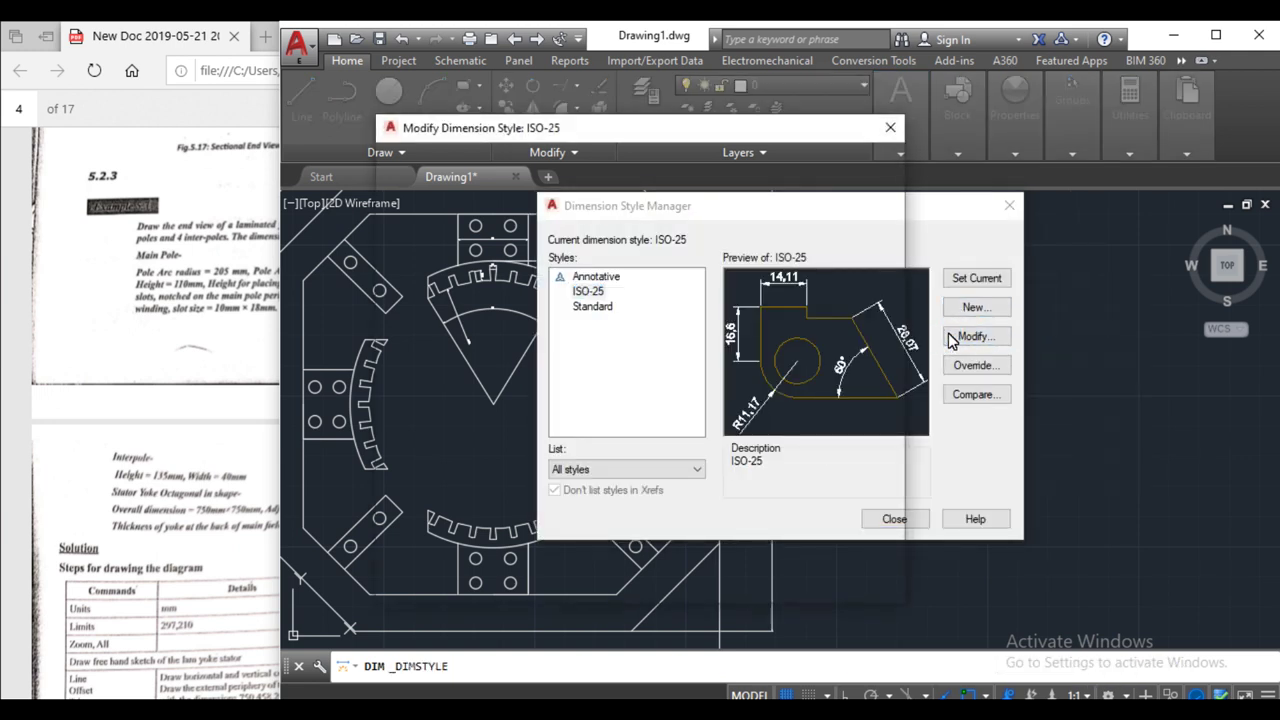
pyautogui.doubleClick(422, 350)
pyautogui.write('10')
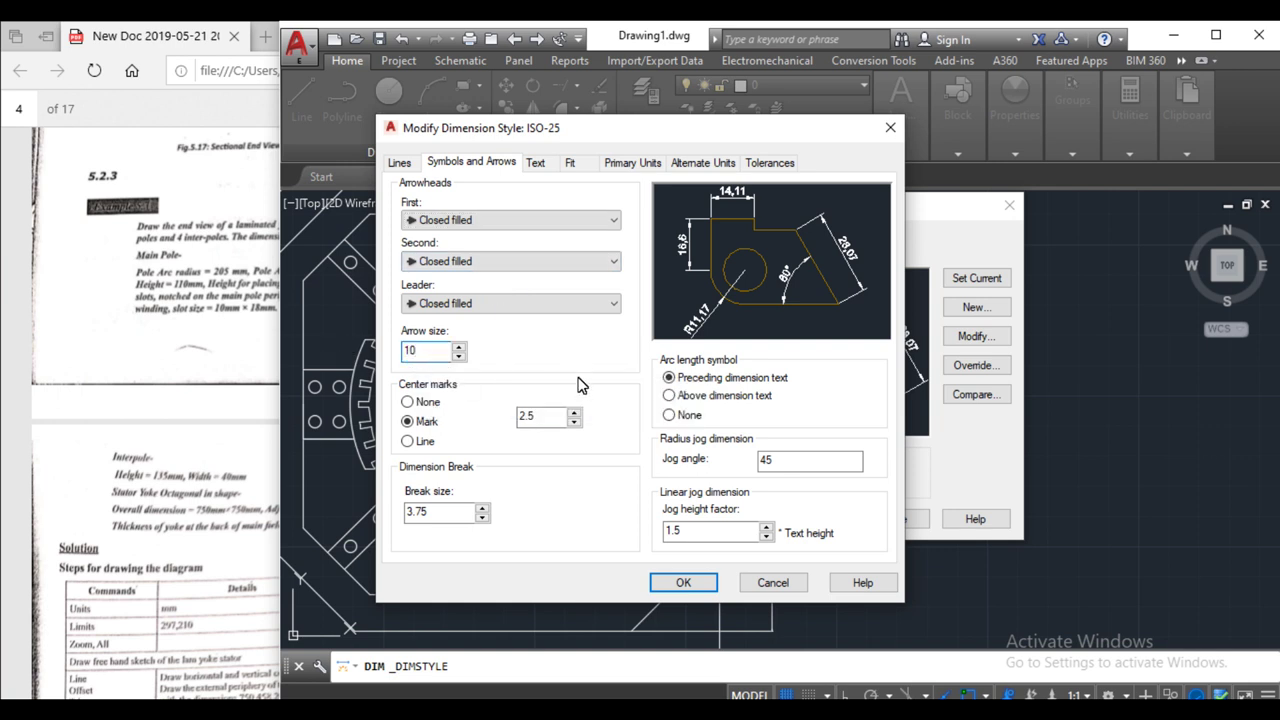
pyautogui.click(530, 165)
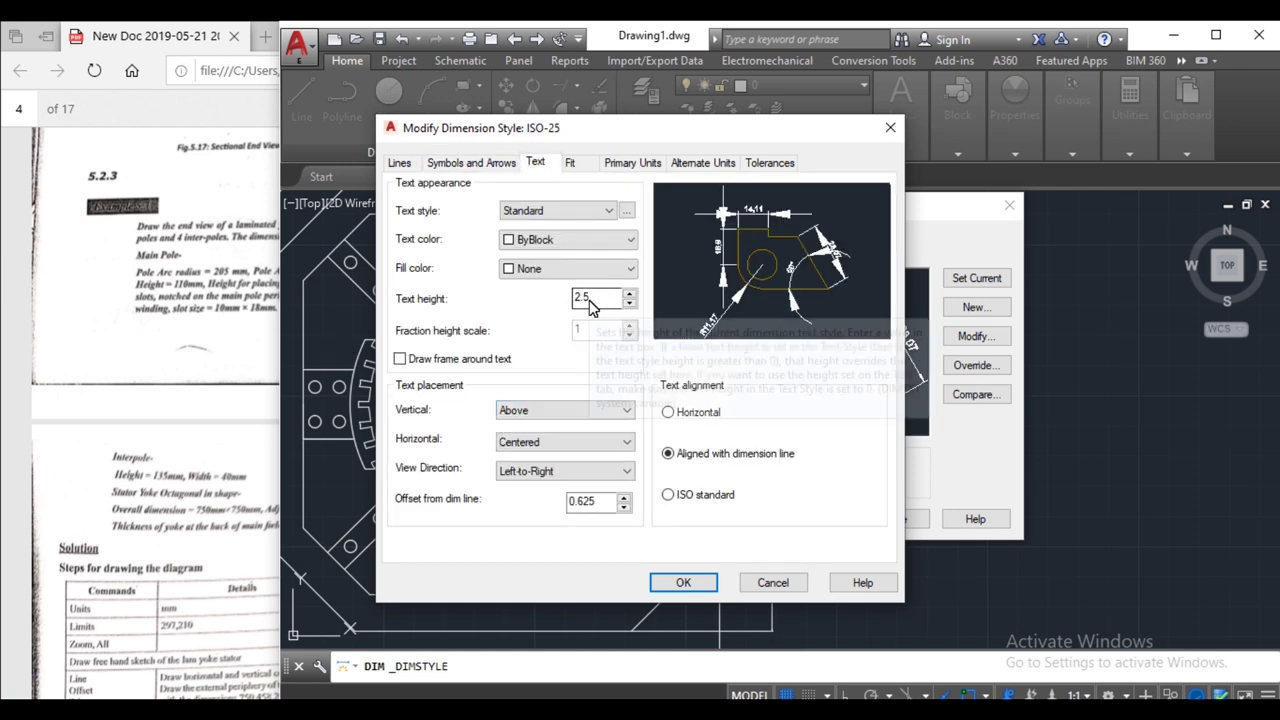
pyautogui.click(662, 585)
pyautogui.click(966, 282)
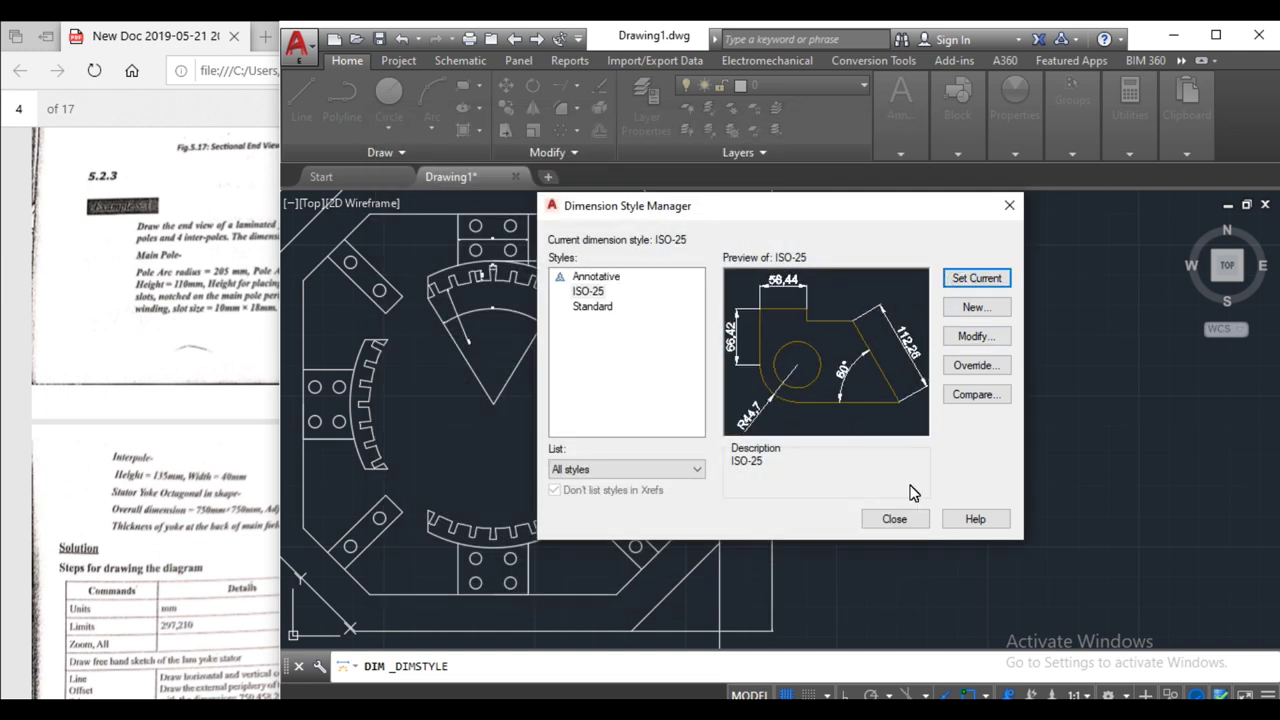
pyautogui.click(894, 519)
pyautogui.scroll(-1, 1011, 517)
pyautogui.scroll(1, 1011, 517)
pyautogui.scroll(-1, 1011, 517)
pyautogui.click(901, 153)
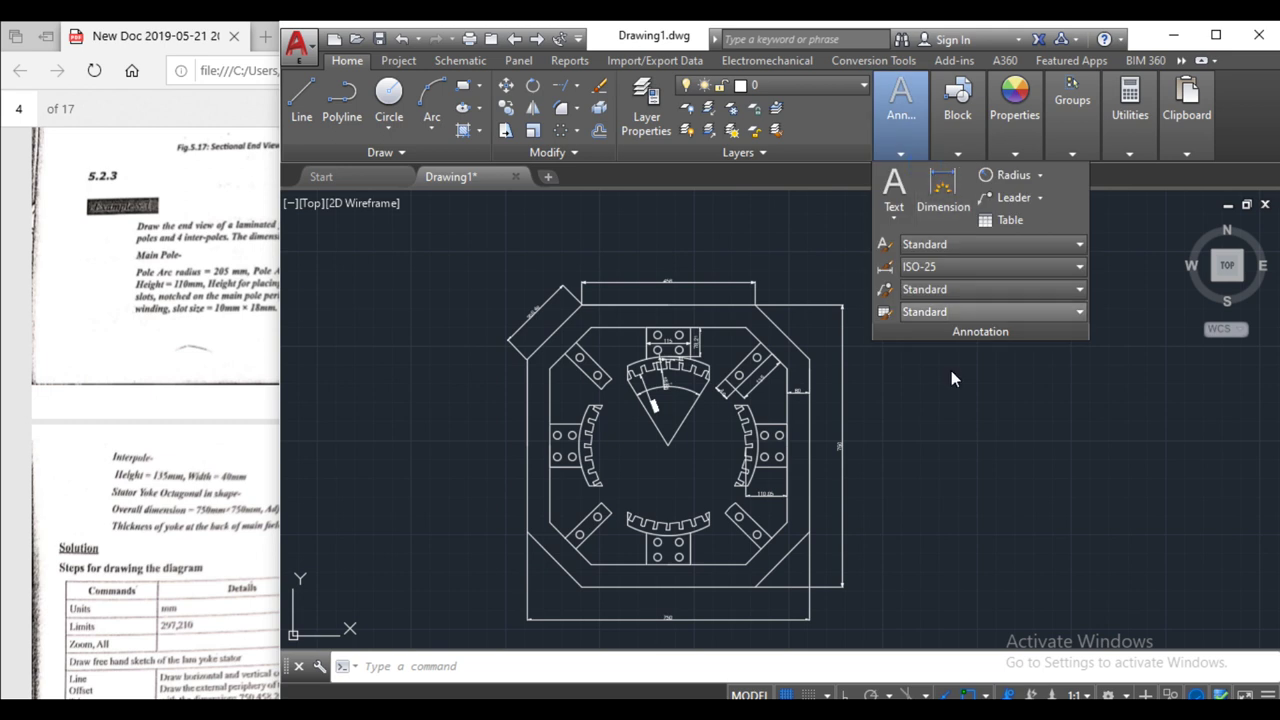
# - Change the ISO-25 text height to 20 and set ISO-25 as the current style
pyautogui.click(900, 120)
pyautogui.click(954, 268)
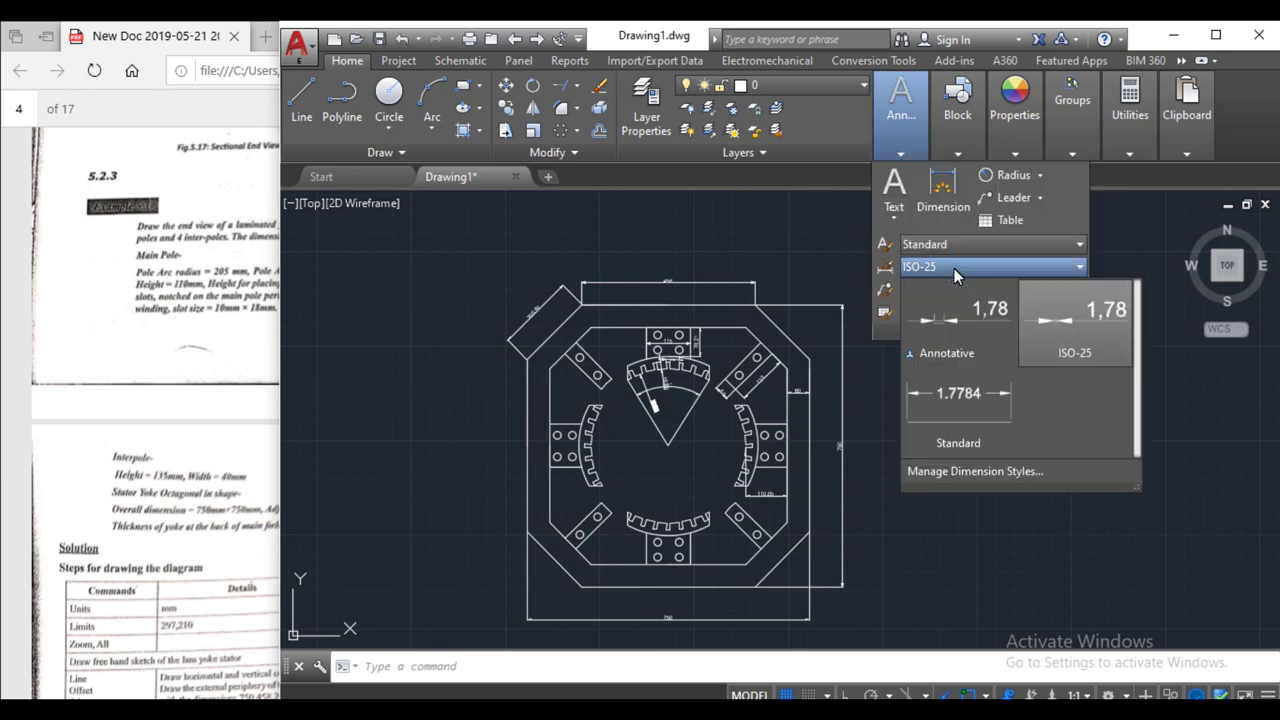
pyautogui.click(990, 458)
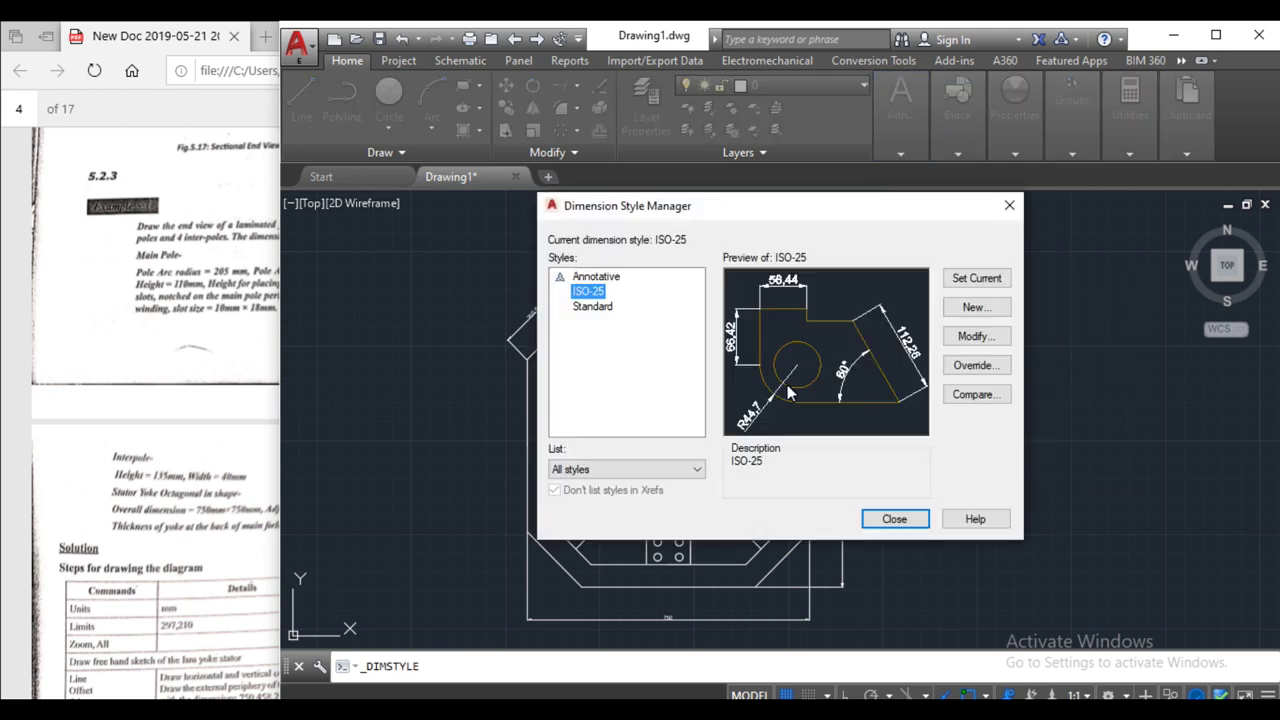
pyautogui.click(975, 336)
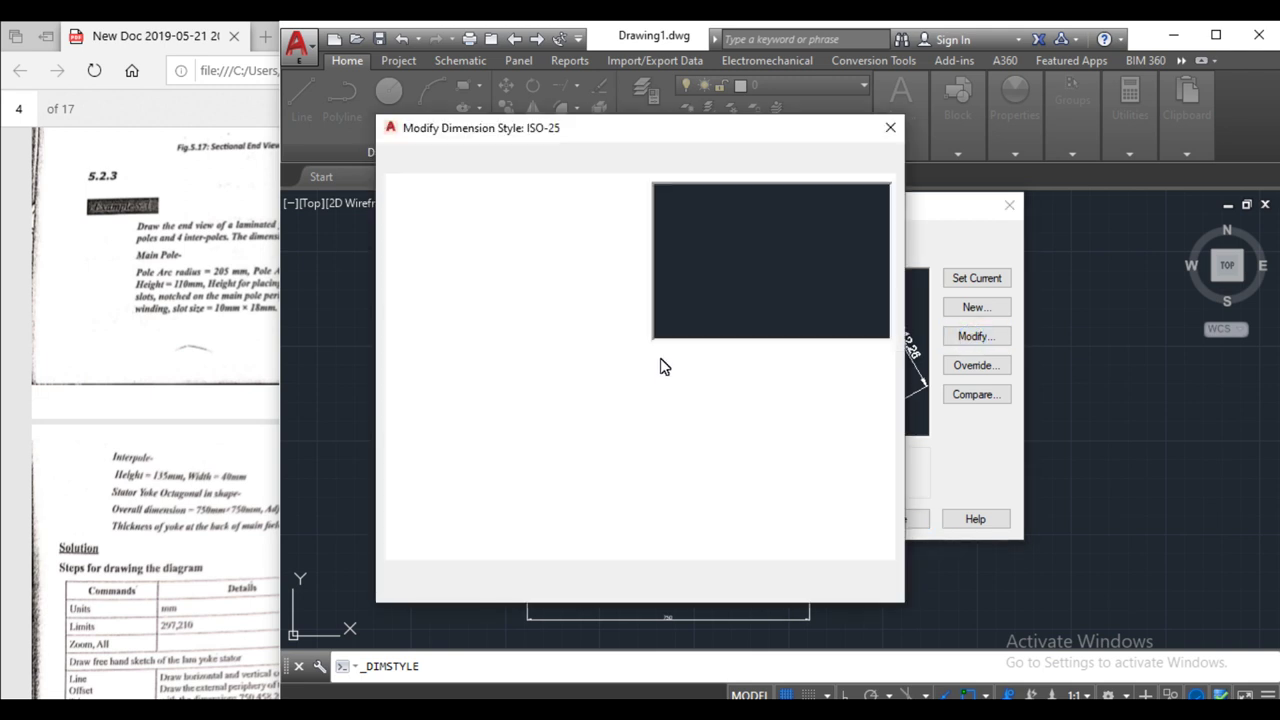
pyautogui.doubleClick(595, 298)
pyautogui.write('20')
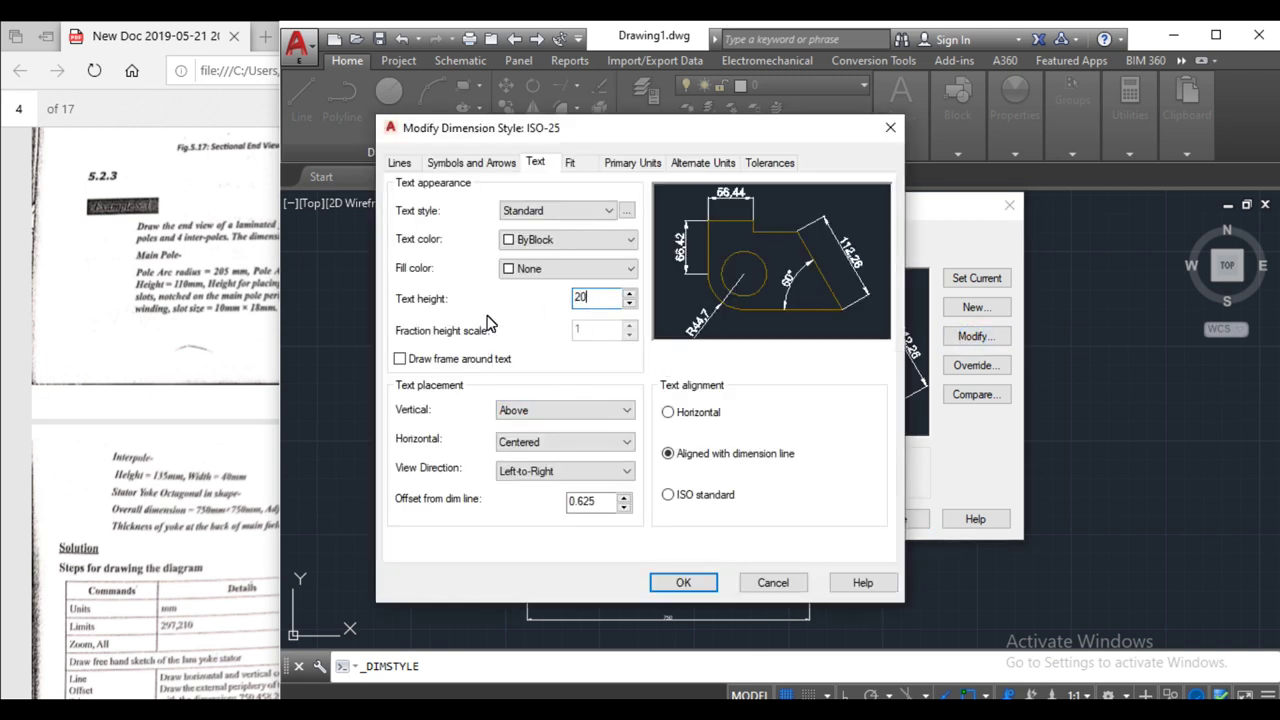
pyautogui.click(570, 163)
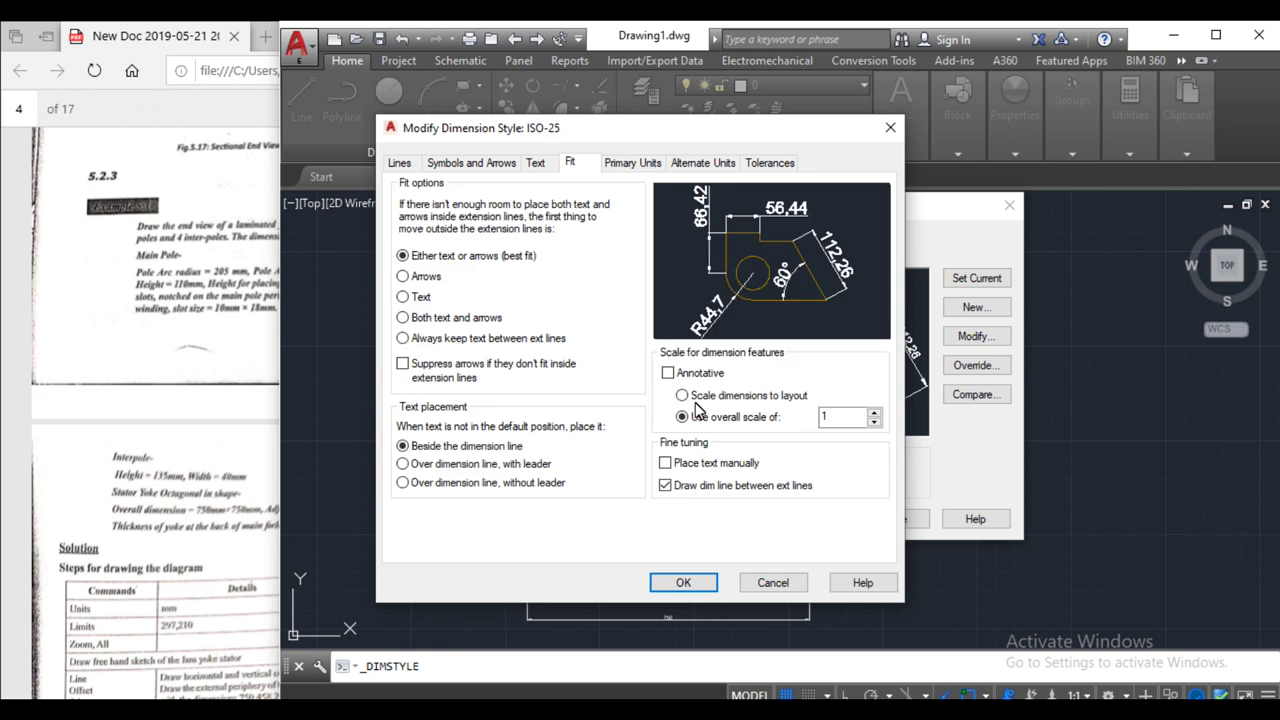
pyautogui.click(536, 165)
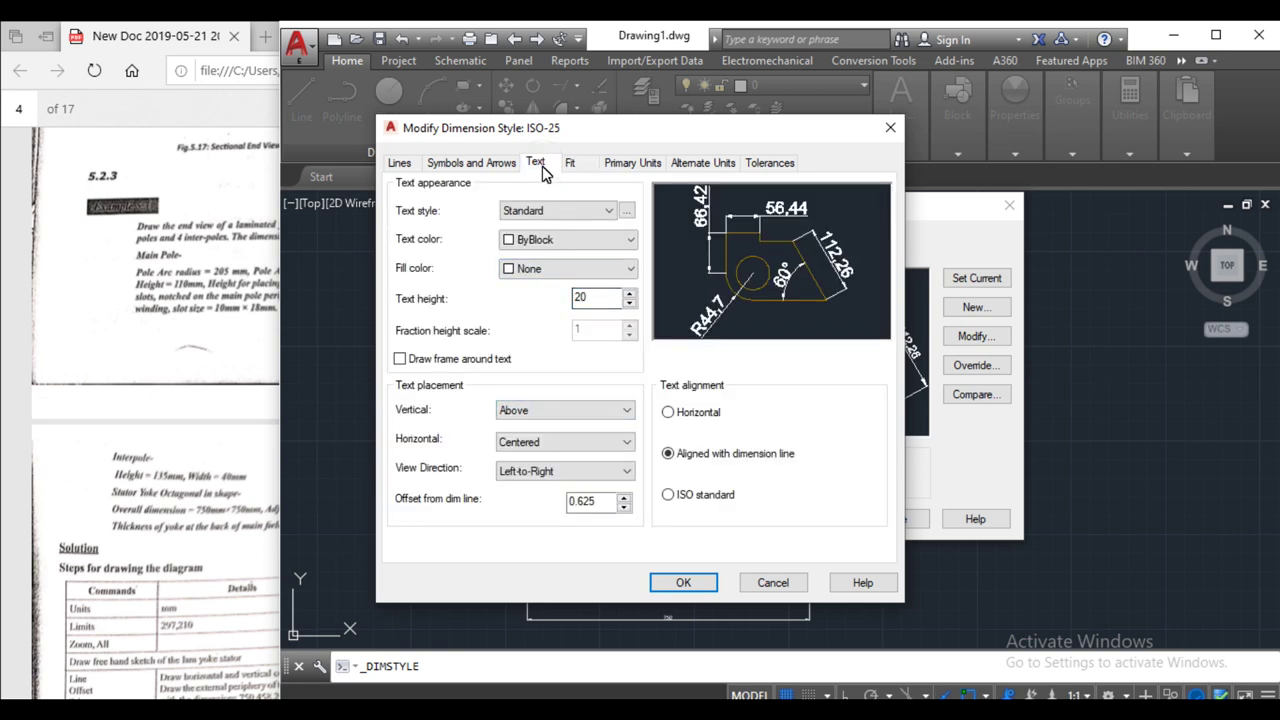
pyautogui.click(471, 162)
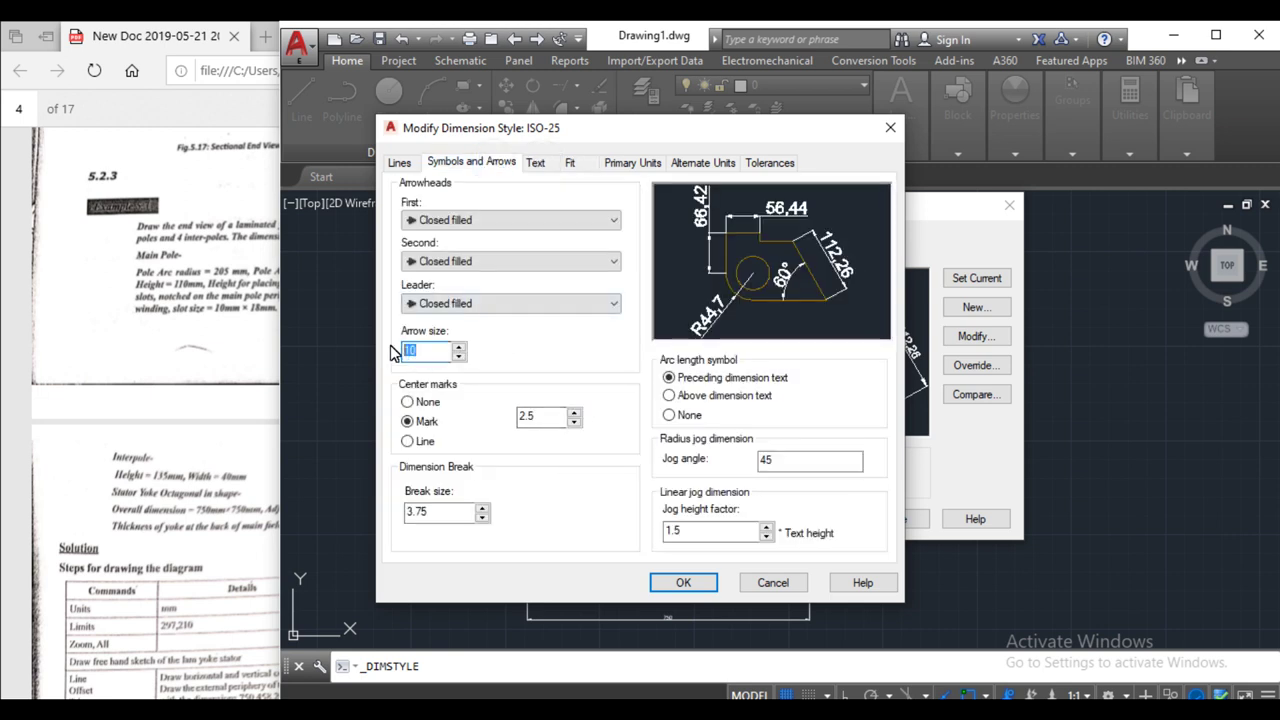
pyautogui.click(683, 582)
pyautogui.click(970, 282)
pyautogui.click(878, 522)
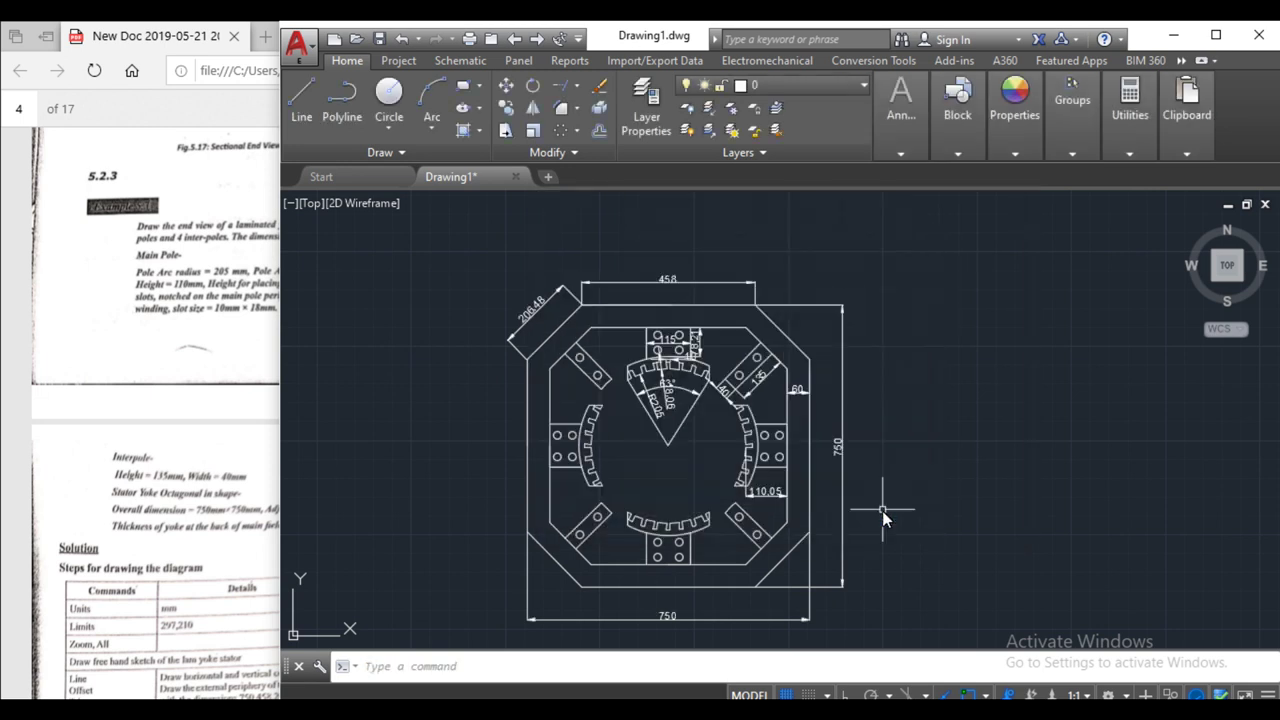
# - Edit the pole dimension texts so 78,21 reads 80 and 110,05 reads 115
pyautogui.scroll(4, 722, 438)
pyautogui.scroll(-2, 700, 451)
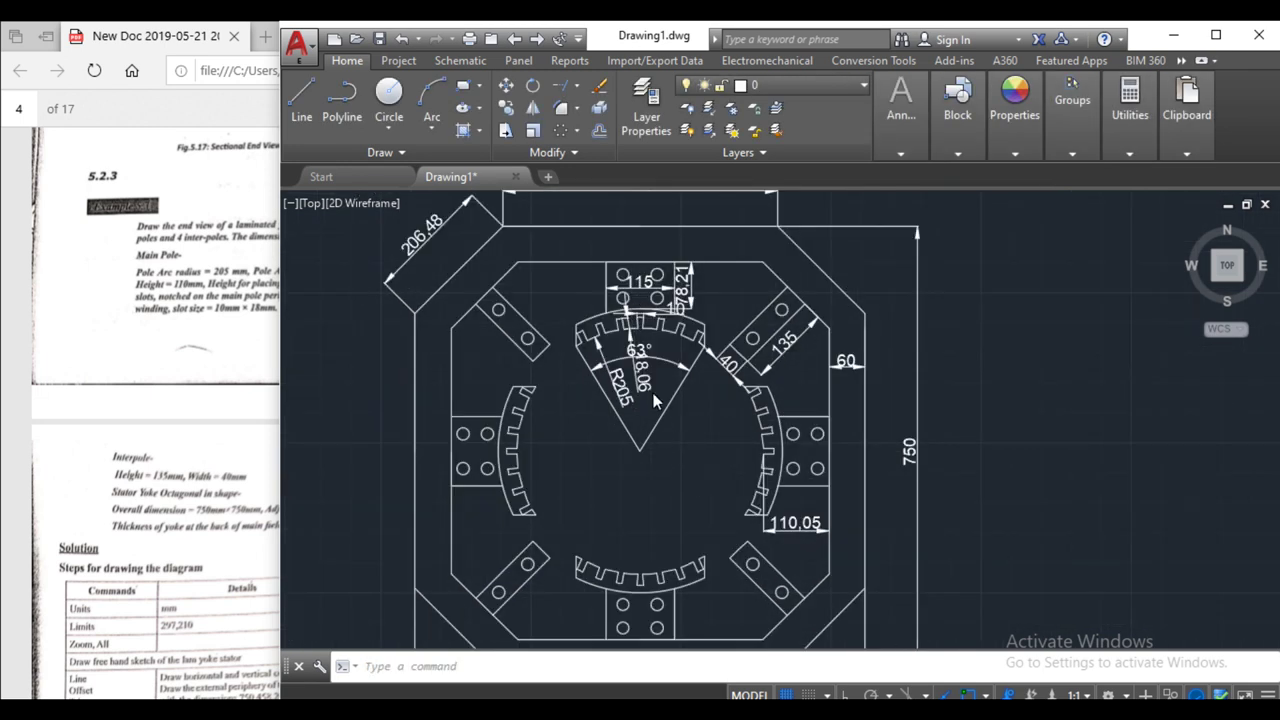
pyautogui.scroll(2, 660, 425)
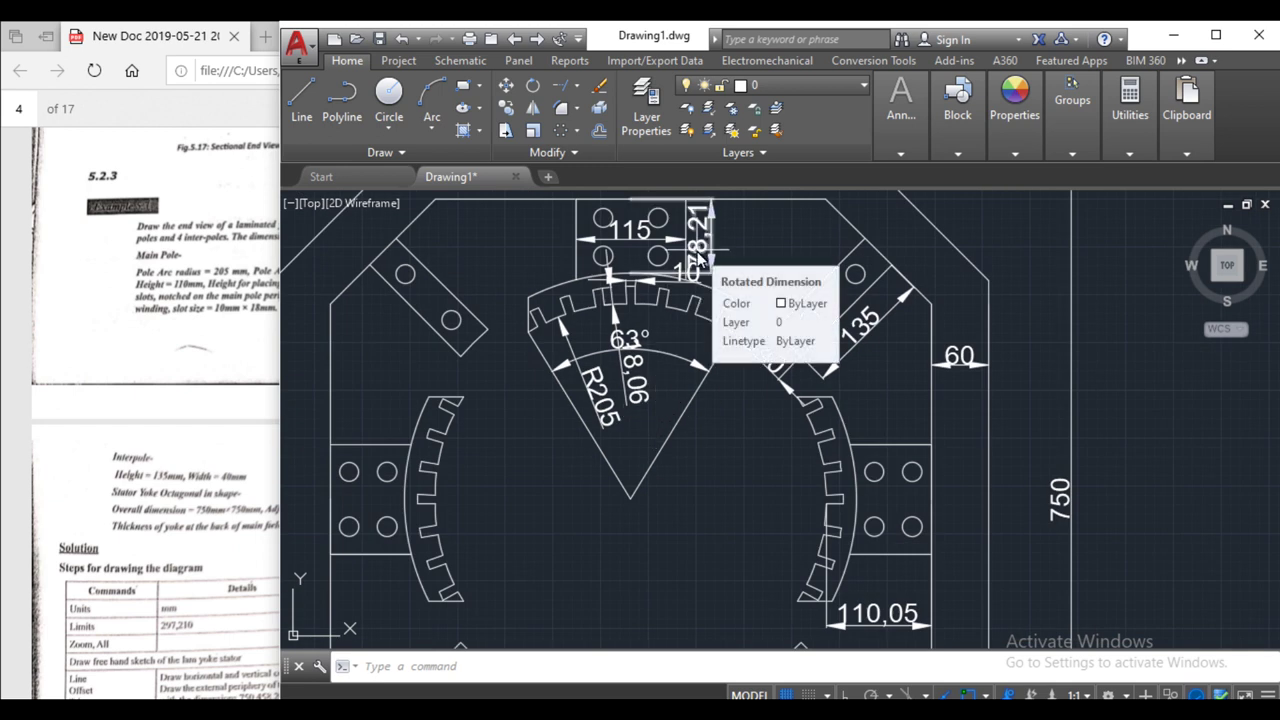
pyautogui.scroll(-3, 700, 300)
pyautogui.doubleClick(697, 397)
pyautogui.scroll(2, 632, 377)
pyautogui.scroll(2, 640, 385)
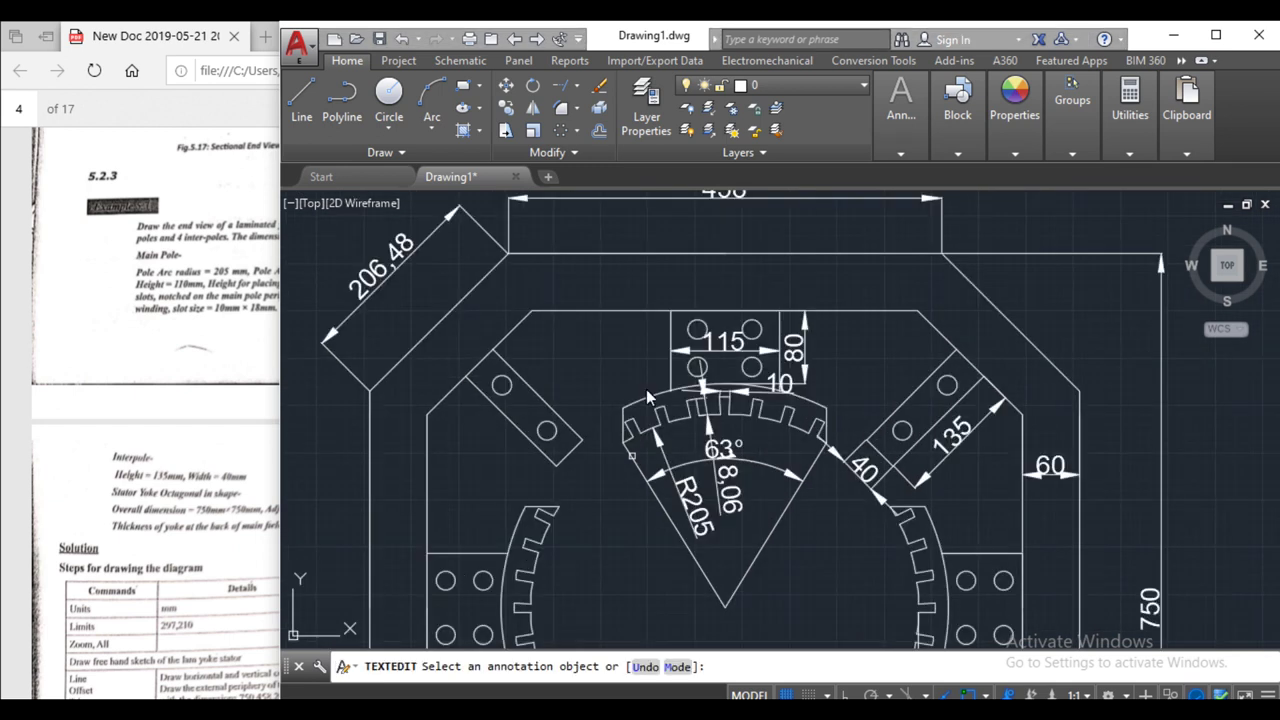
pyautogui.scroll(1, 646, 400)
pyautogui.scroll(1, 645, 420)
pyautogui.scroll(-2, 645, 420)
pyautogui.scroll(-3, 645, 422)
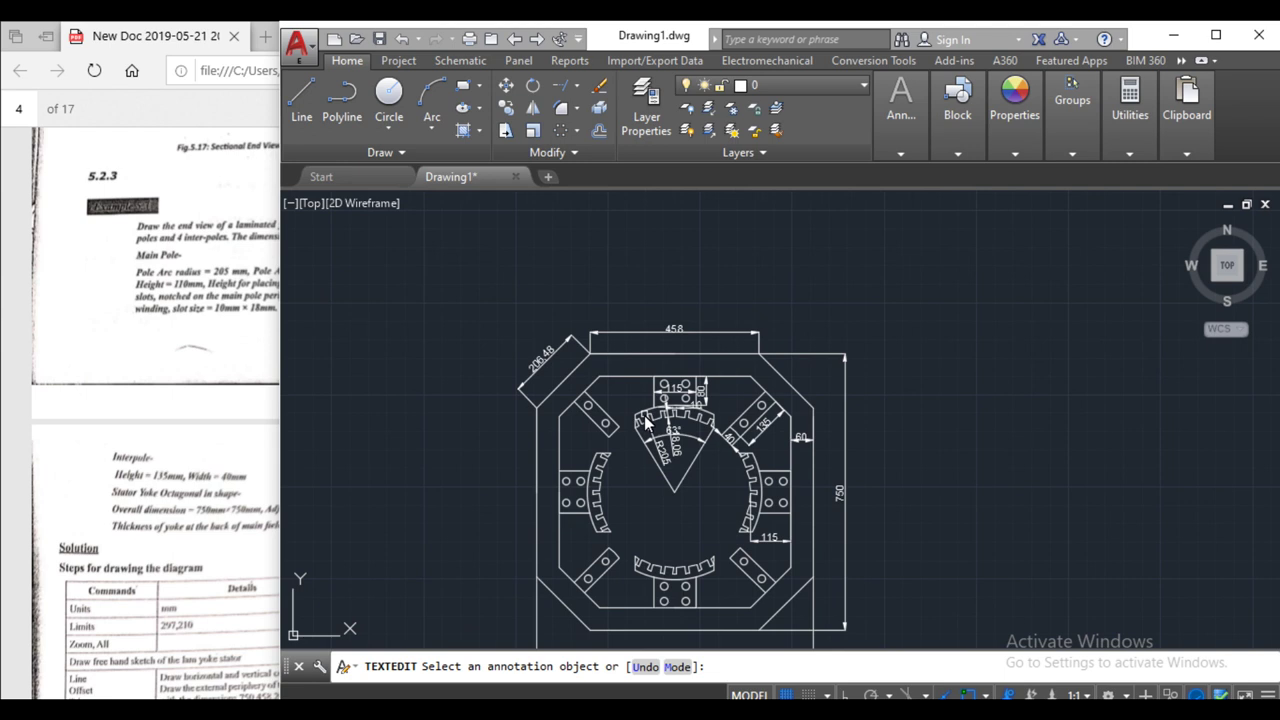
pyautogui.scroll(-2, 645, 422)
pyautogui.scroll(2, 620, 445)
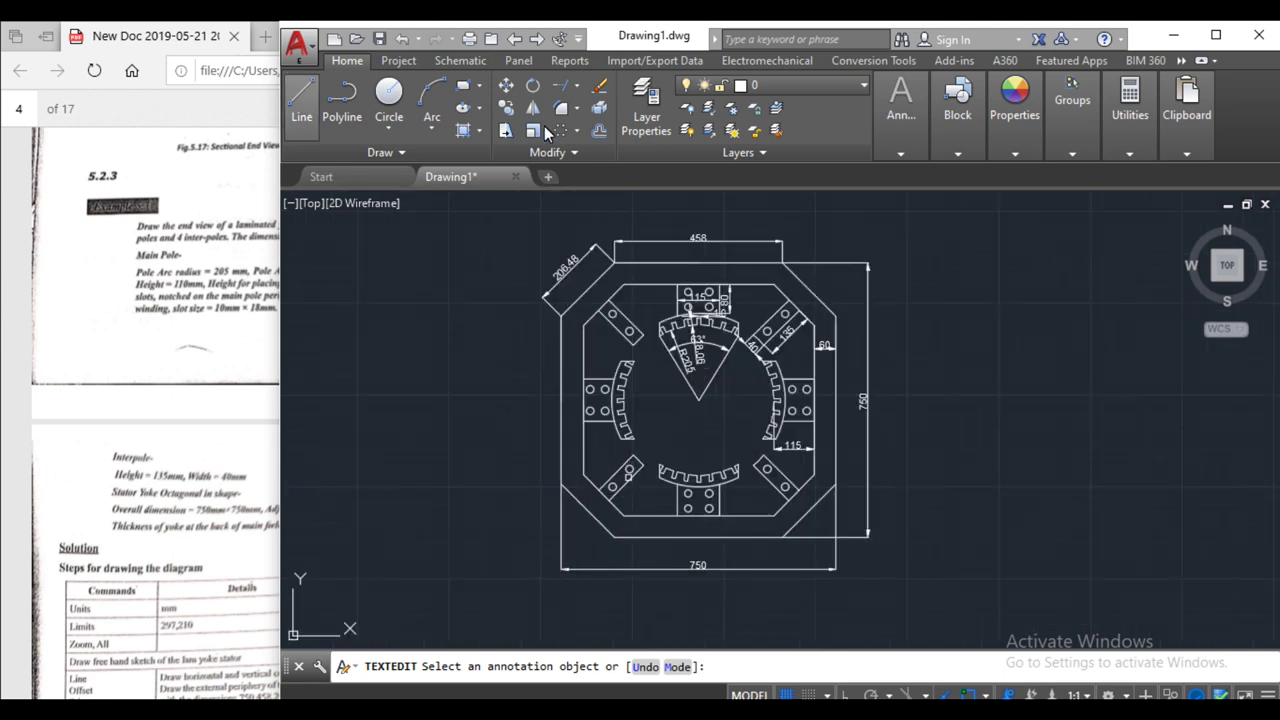
pyautogui.scroll(-2, 528, 251)
pyautogui.scroll(-1, 528, 251)
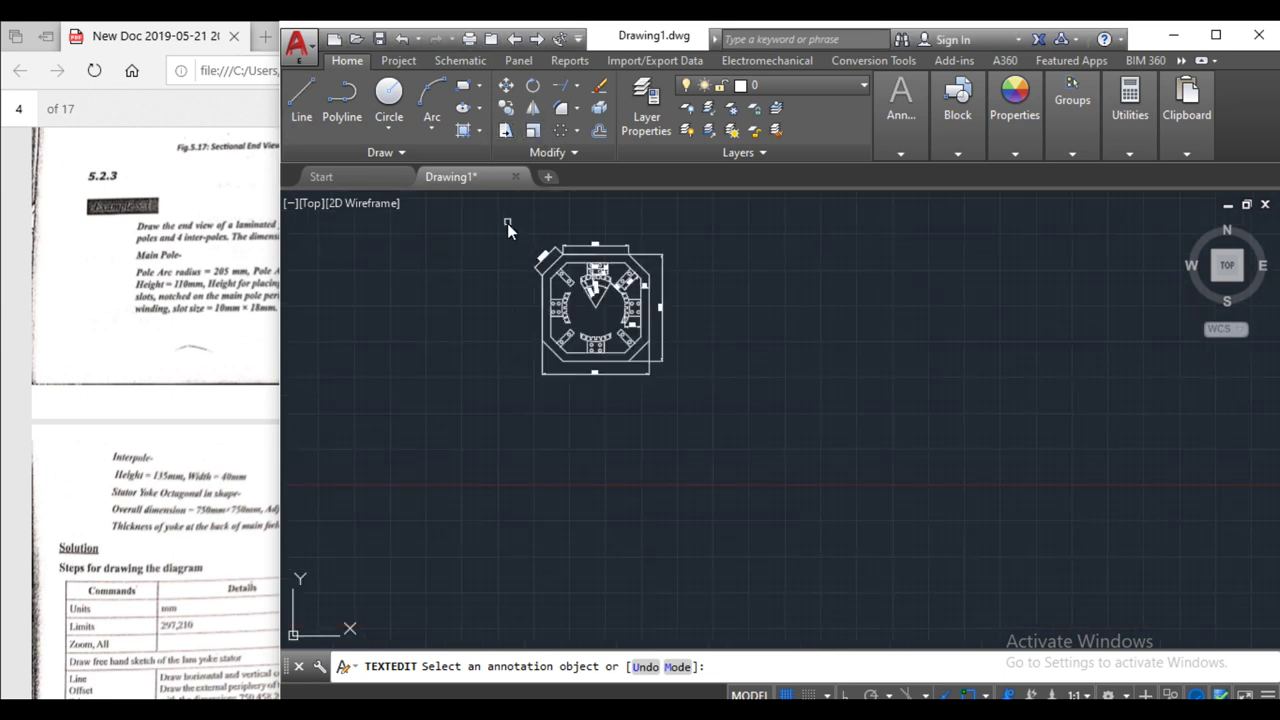
# - Draw a RECTANG border around the whole stator drawing and bring the Edge PDF reference forward
pyautogui.click(520, 231)
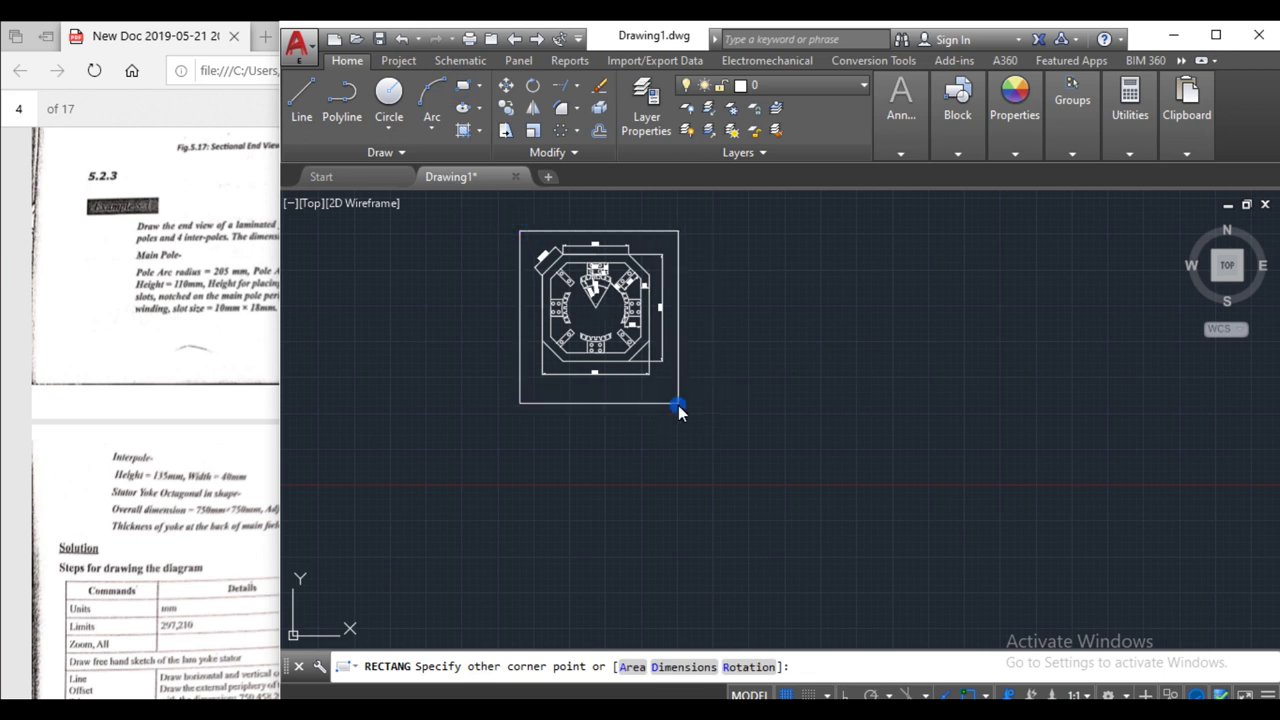
pyautogui.click(678, 403)
pyautogui.scroll(2, 718, 390)
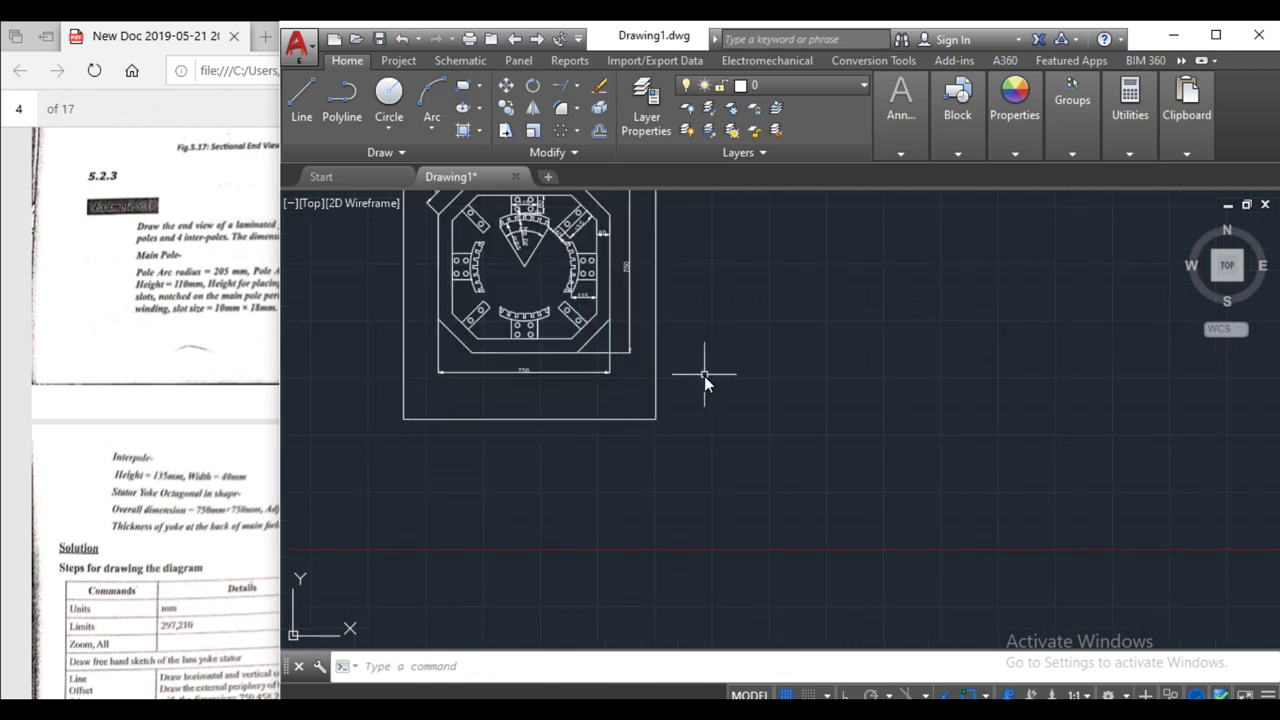
pyautogui.click(114, 394)
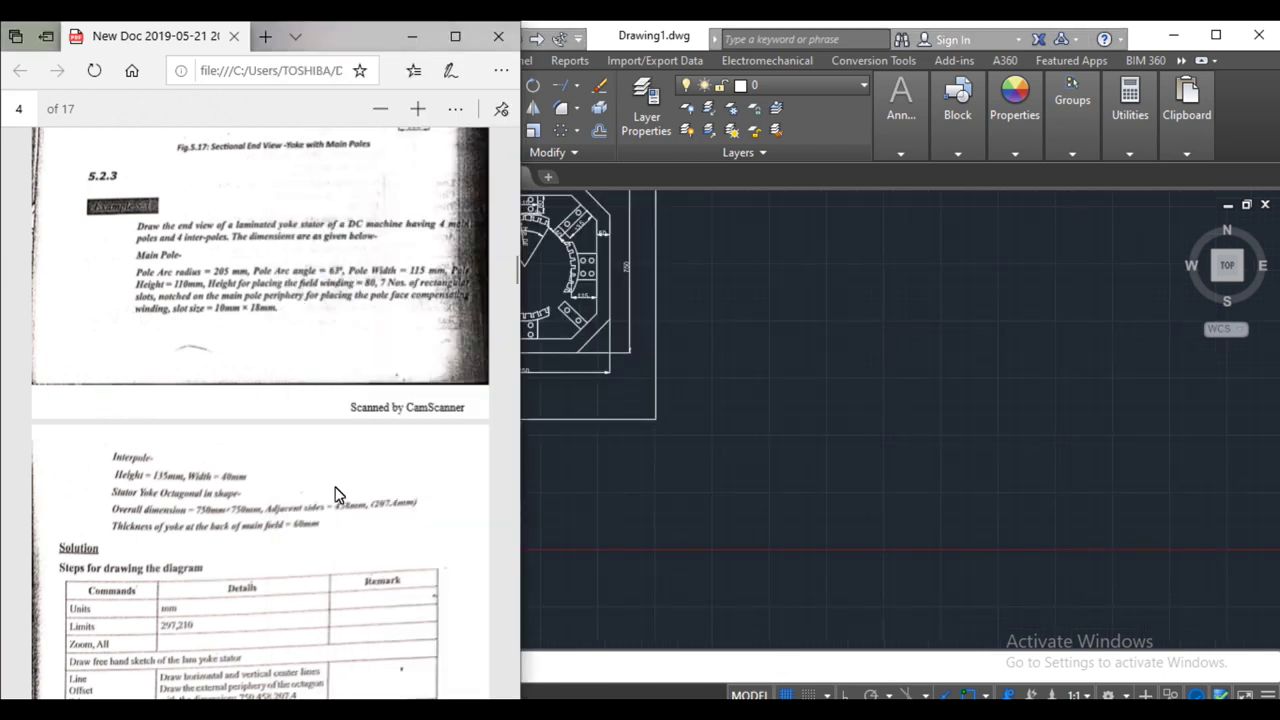